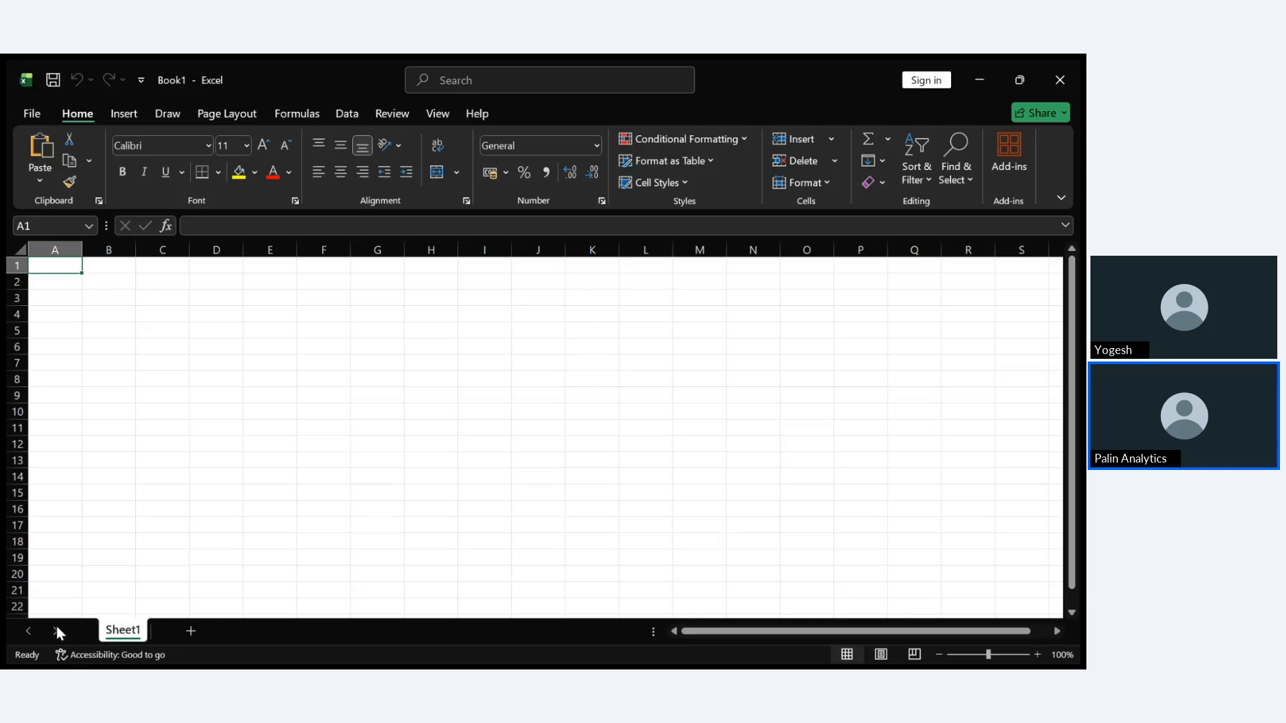
left_click(74, 645)
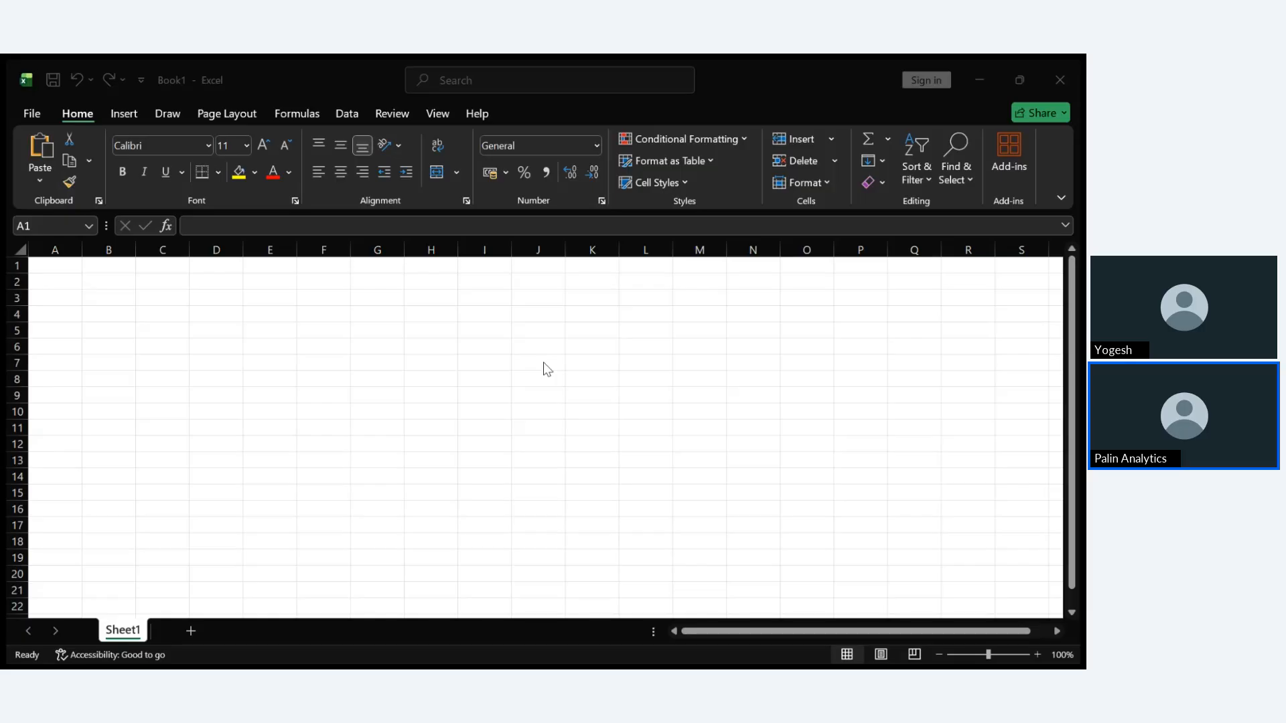
left_click(986, 66)
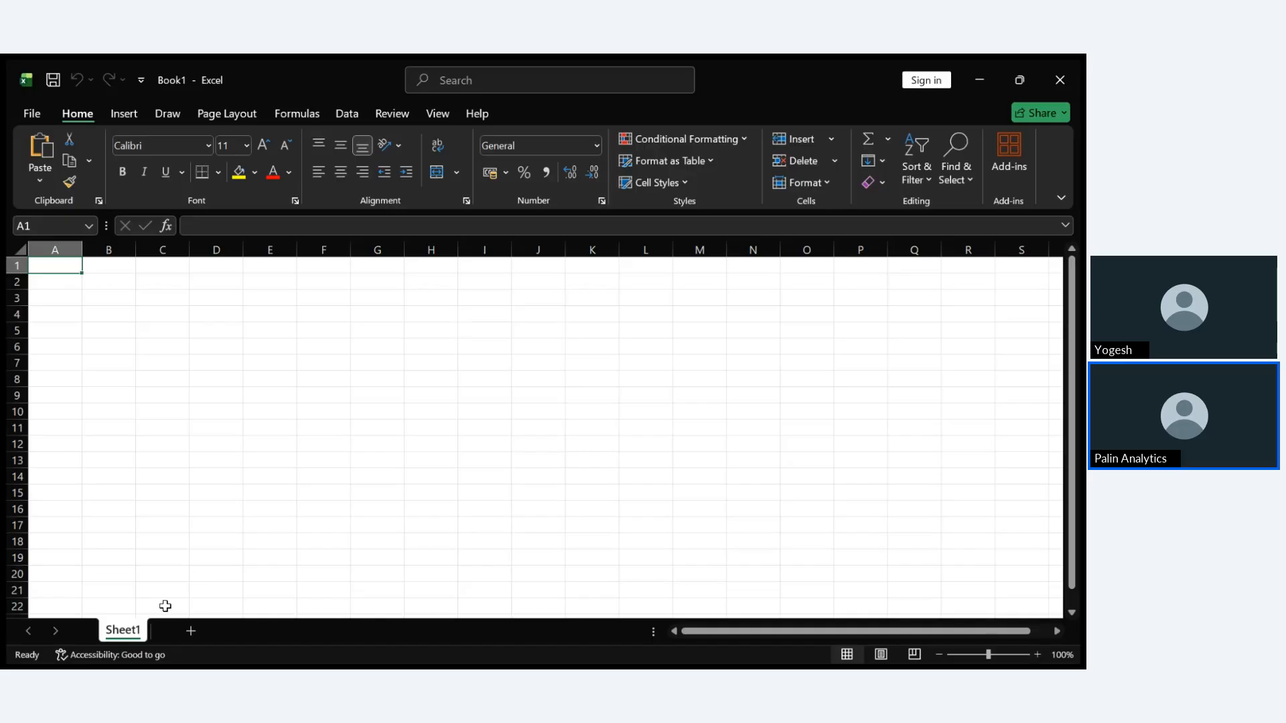
left_click(191, 631)
key("ctrl+s")
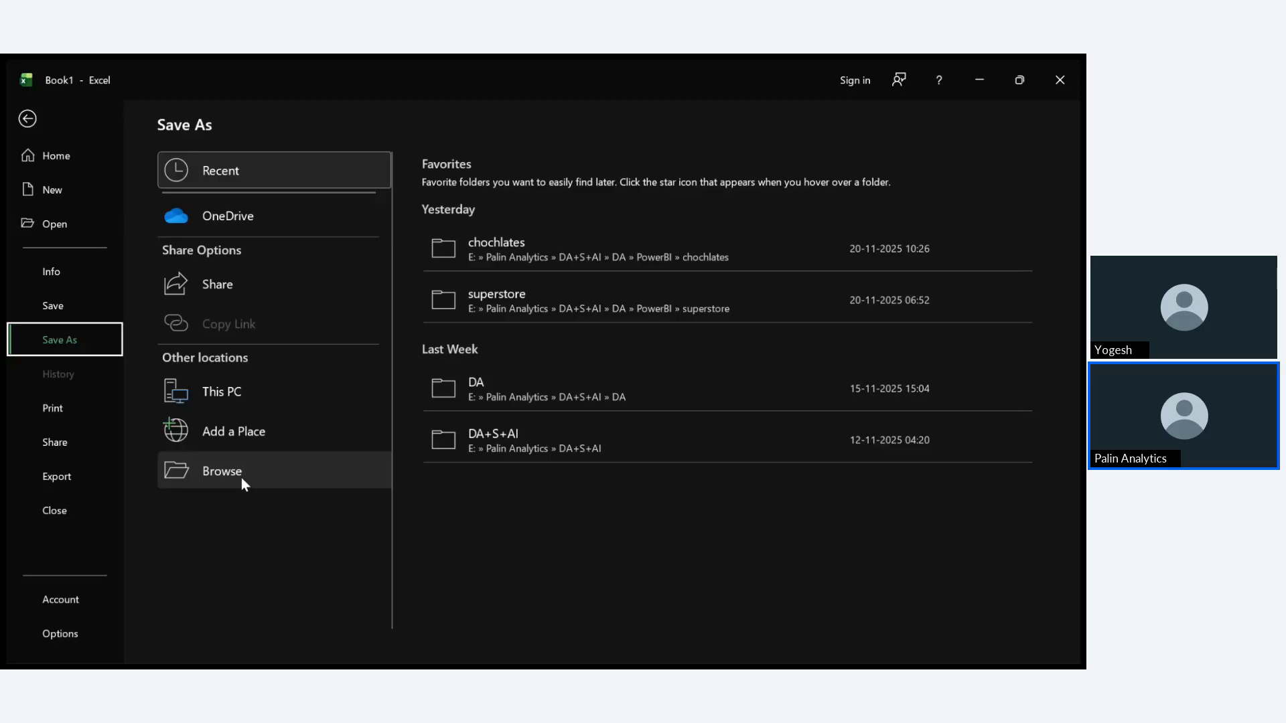
left_click(28, 119)
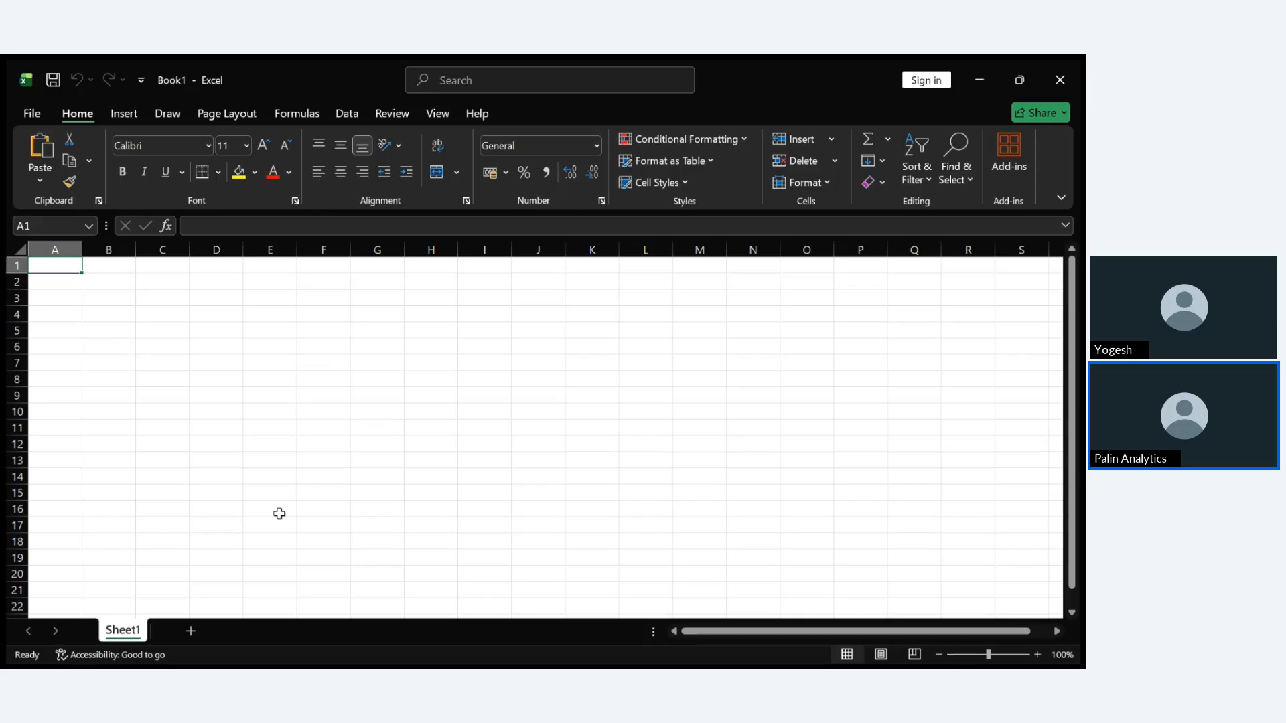
Look through the available workbook templates and create a new blank workbook.
left_click(31, 114)
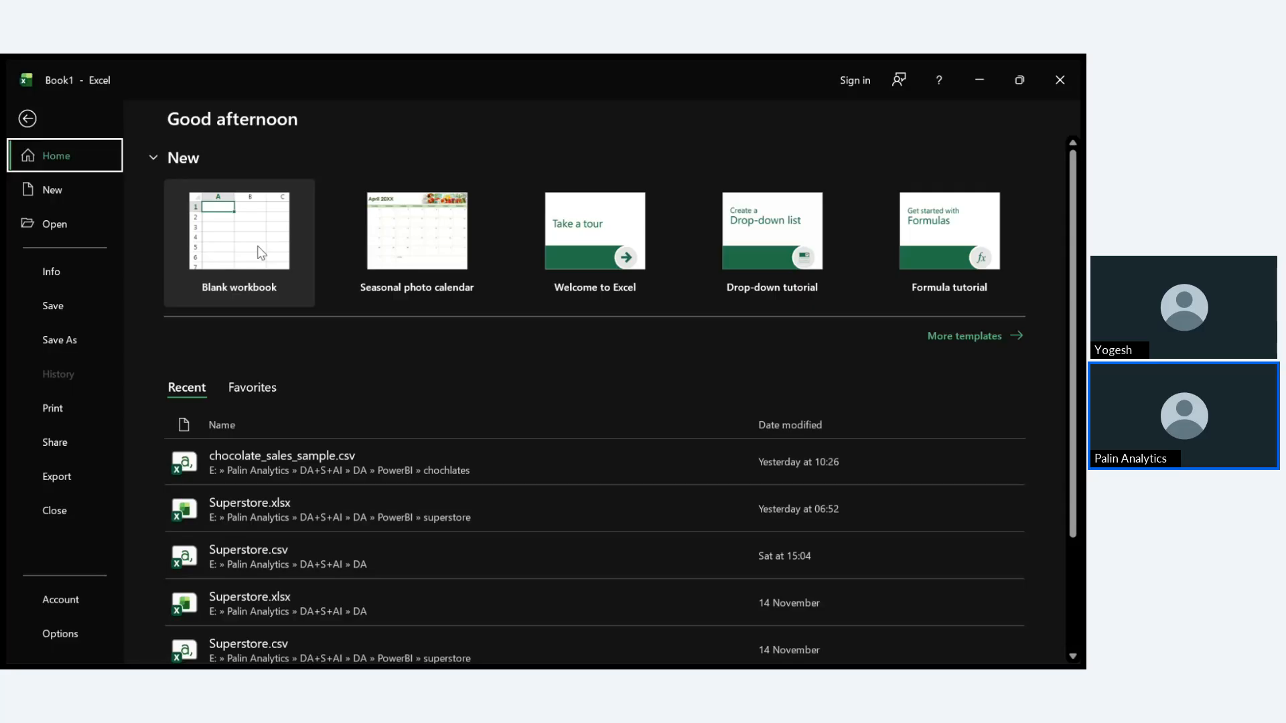
left_click(997, 335)
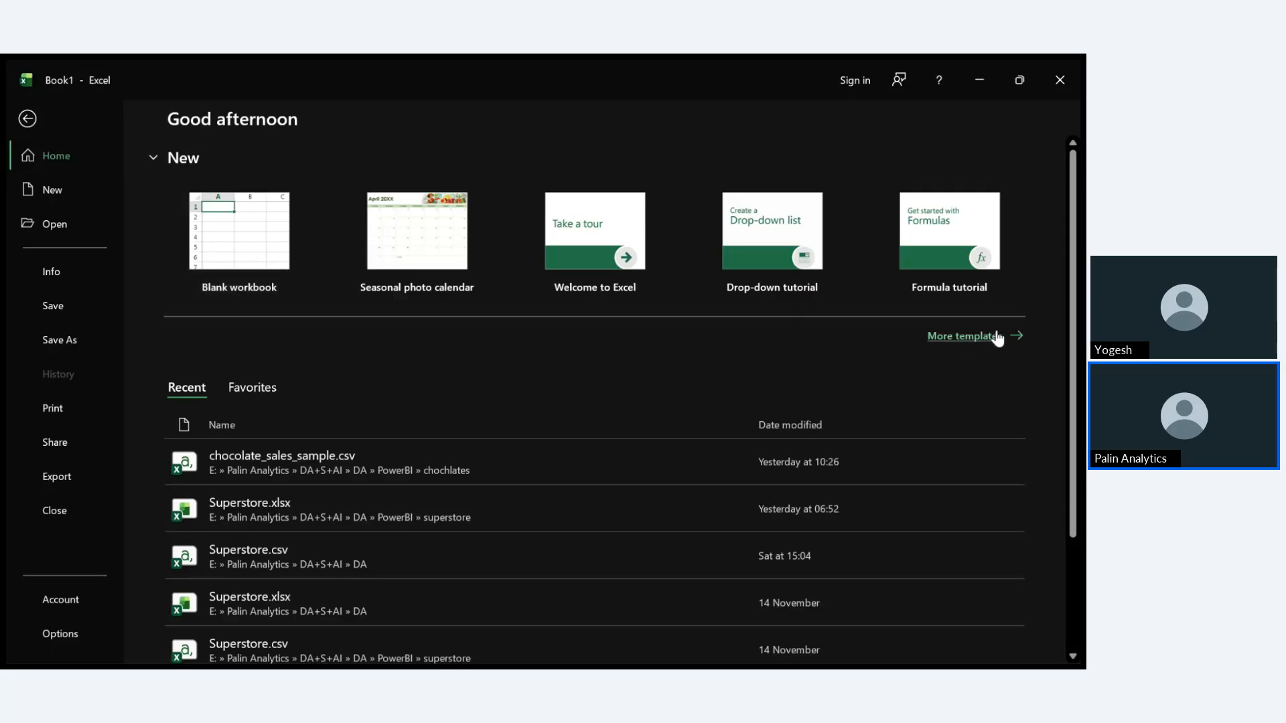
scroll(978, 381, "down", 10)
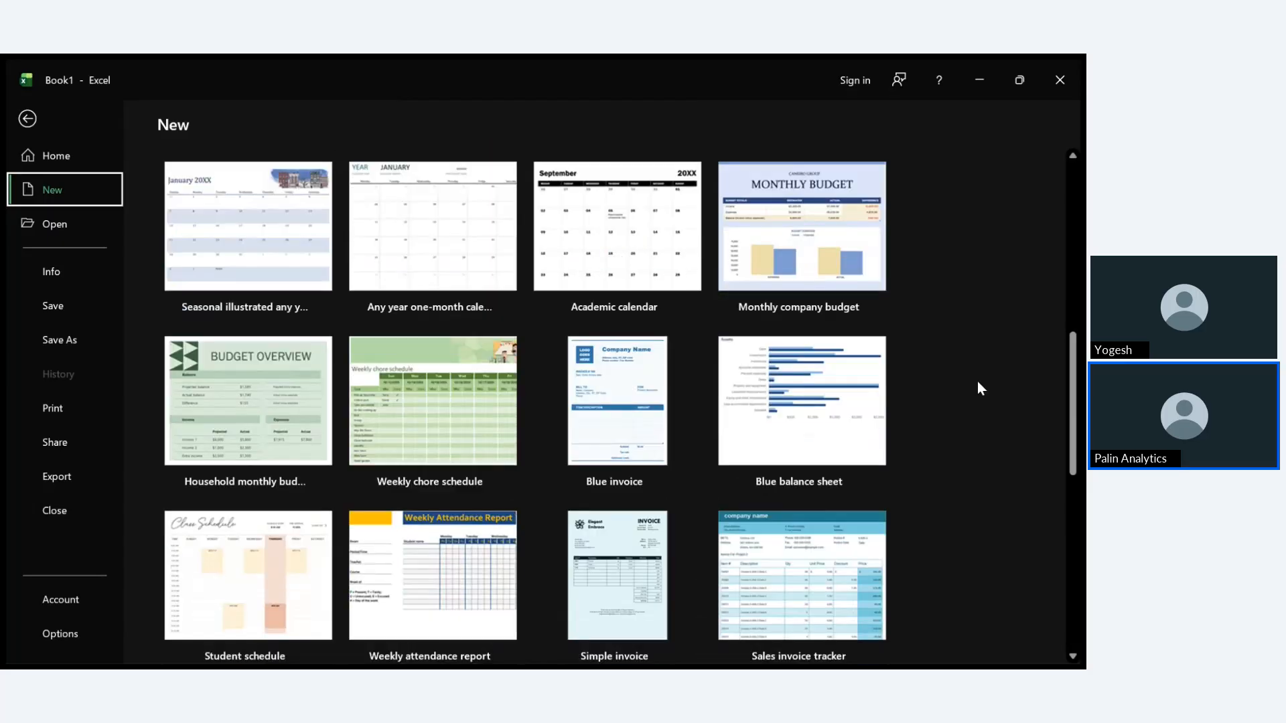
scroll(978, 382, "up", 10)
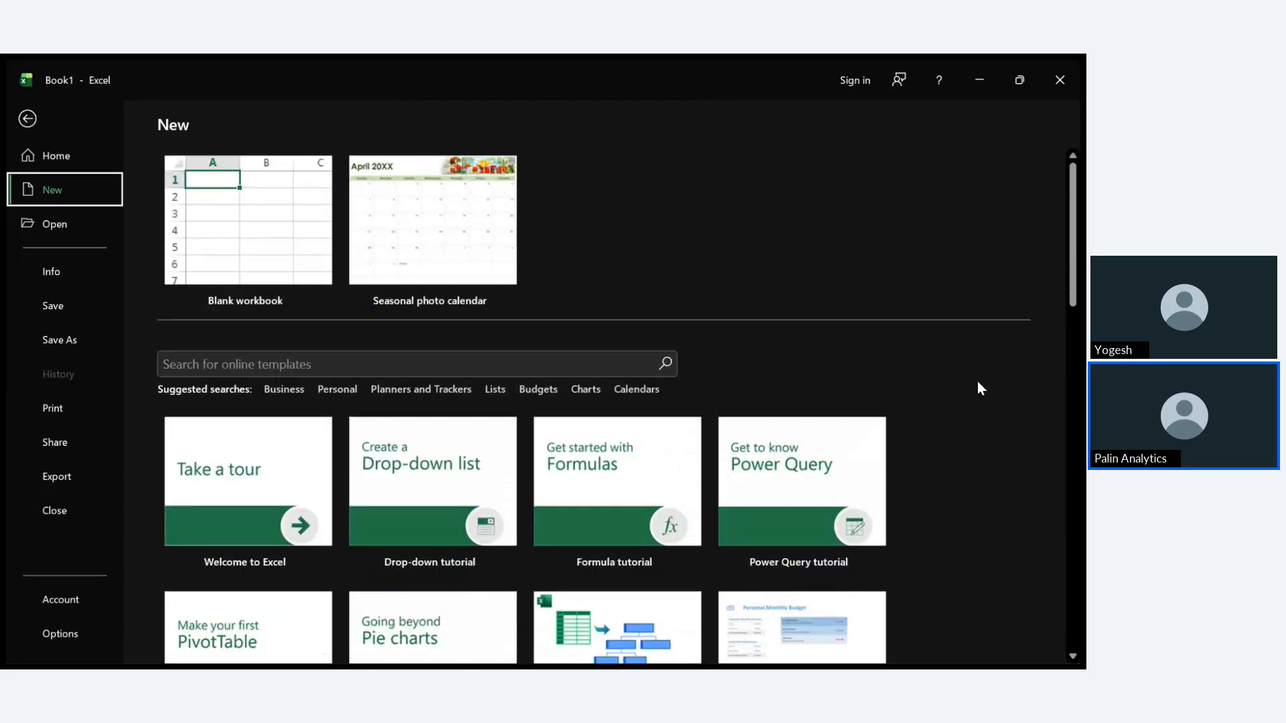
left_click(244, 246)
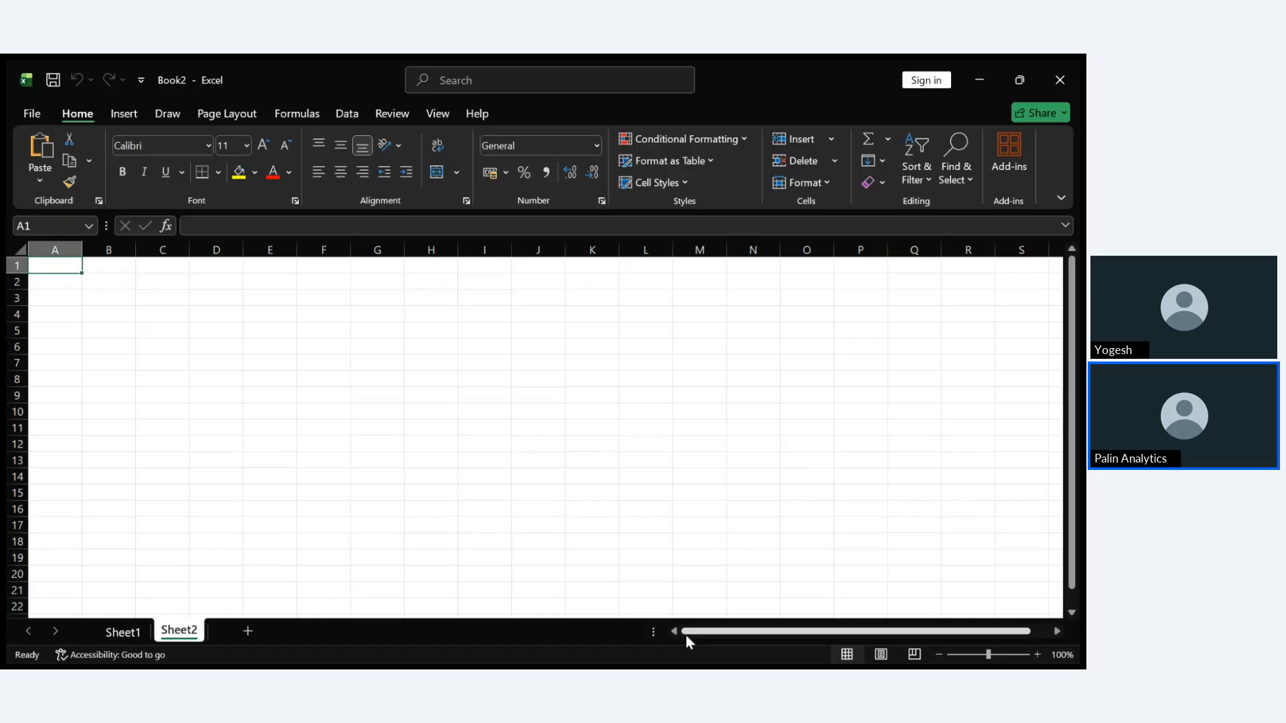
Switch to Sheet1 and save the new workbook as Claases.xlsx in a browsed folder.
left_click(127, 633)
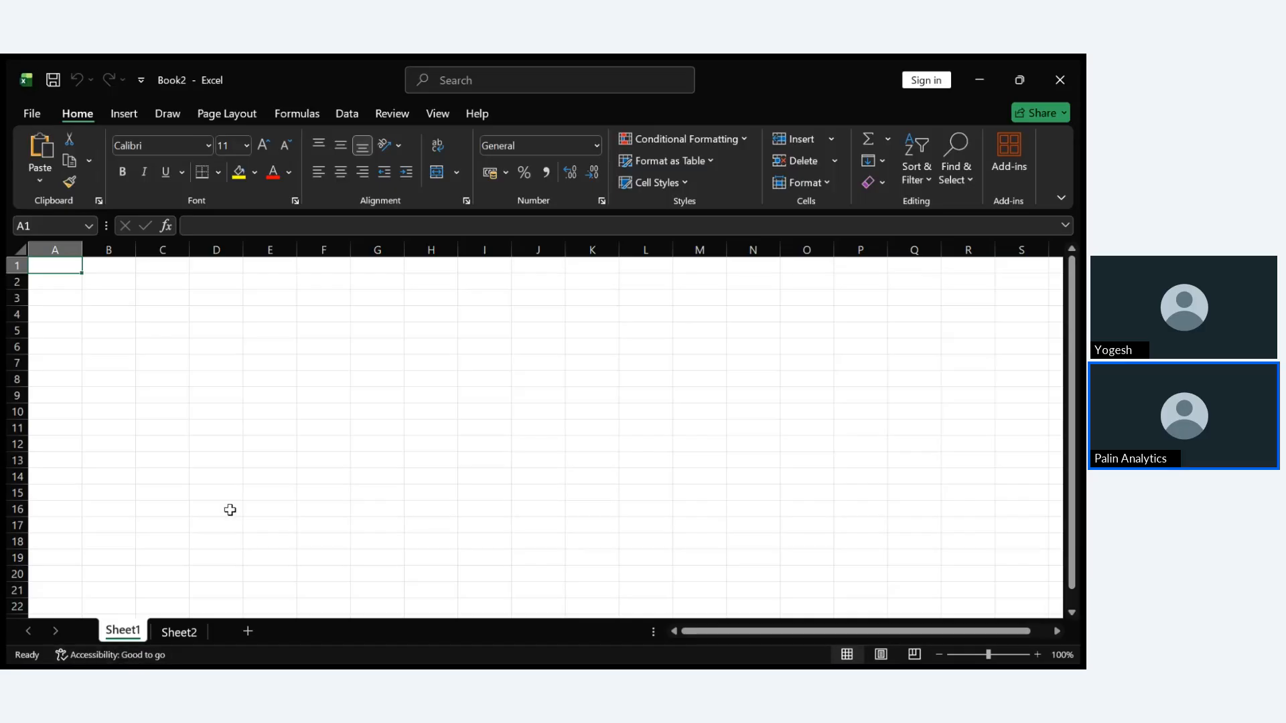
key("ctrl+s")
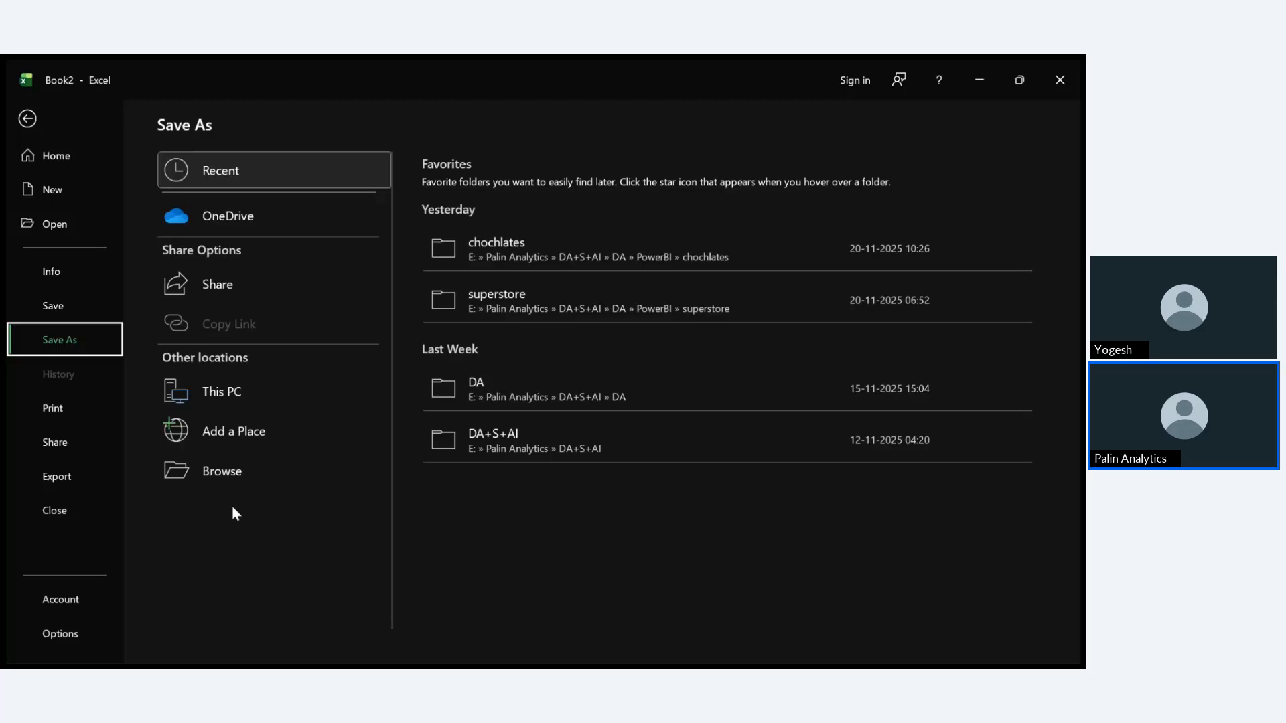
left_click(238, 478)
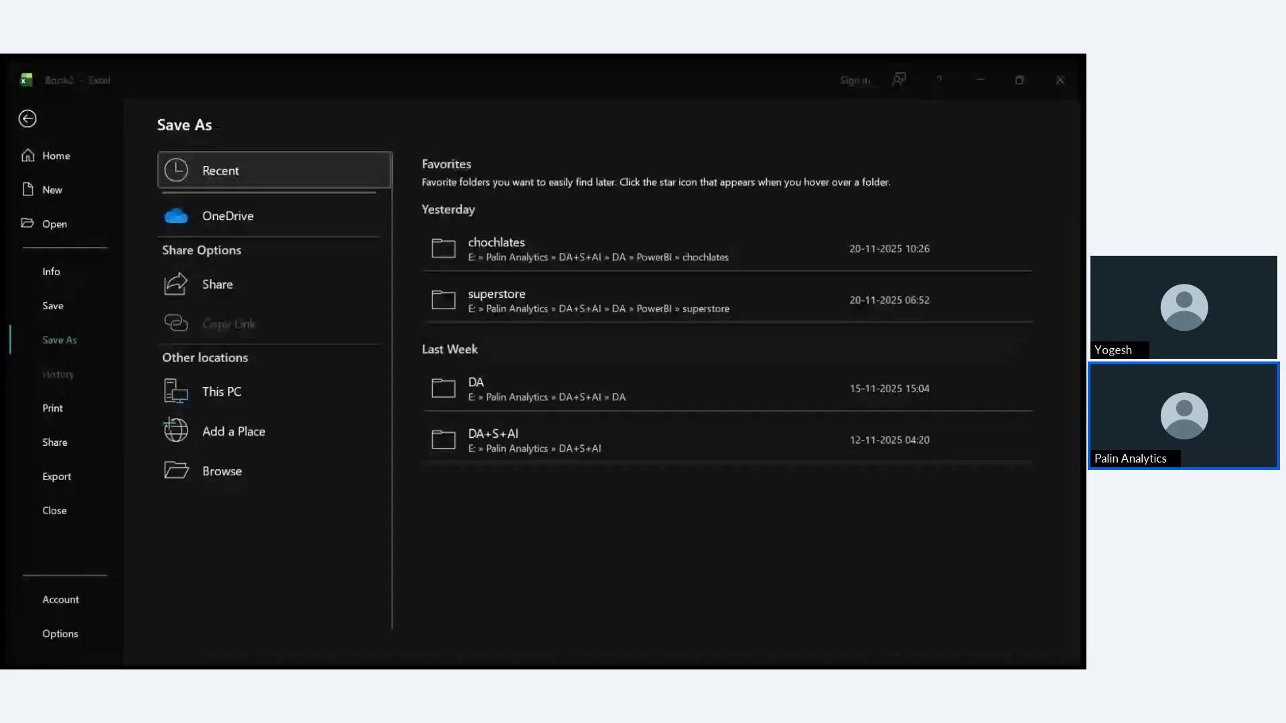
key("Return")
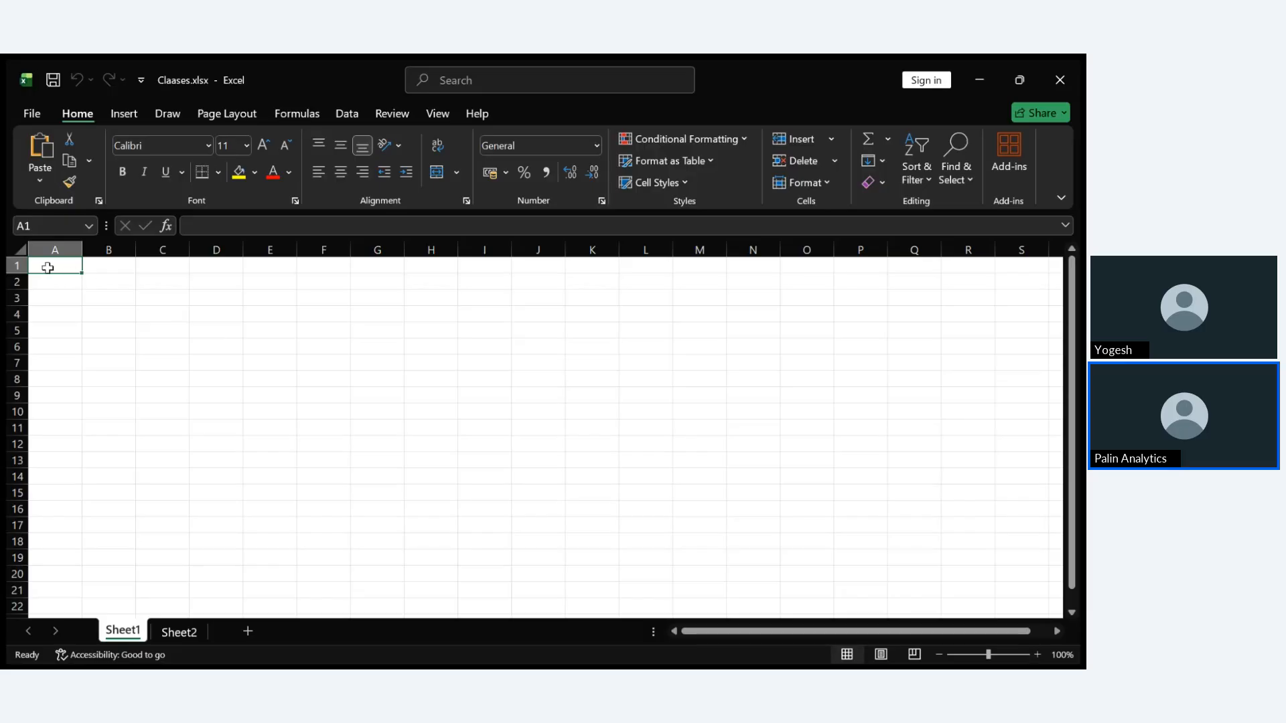
Enter the title "Student Report Card" in cell A1 of Sheet1.
type("S")
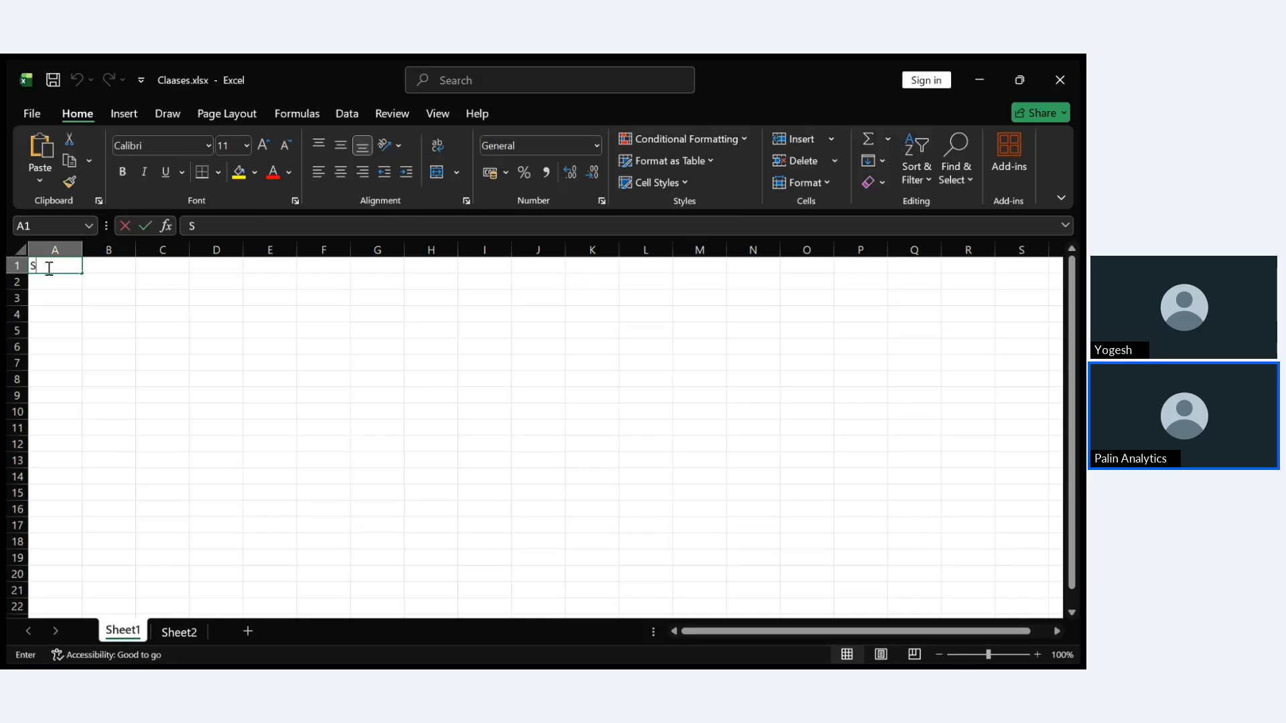
type("tude")
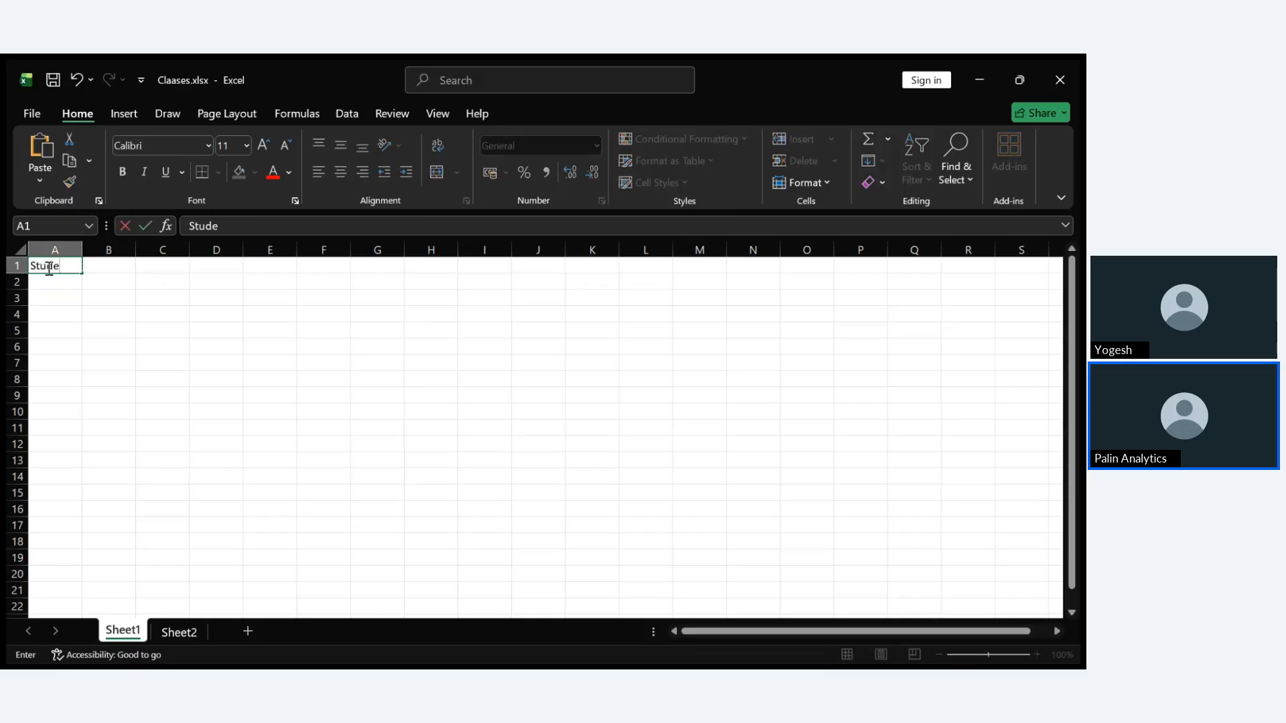
type("nt Report CArd")
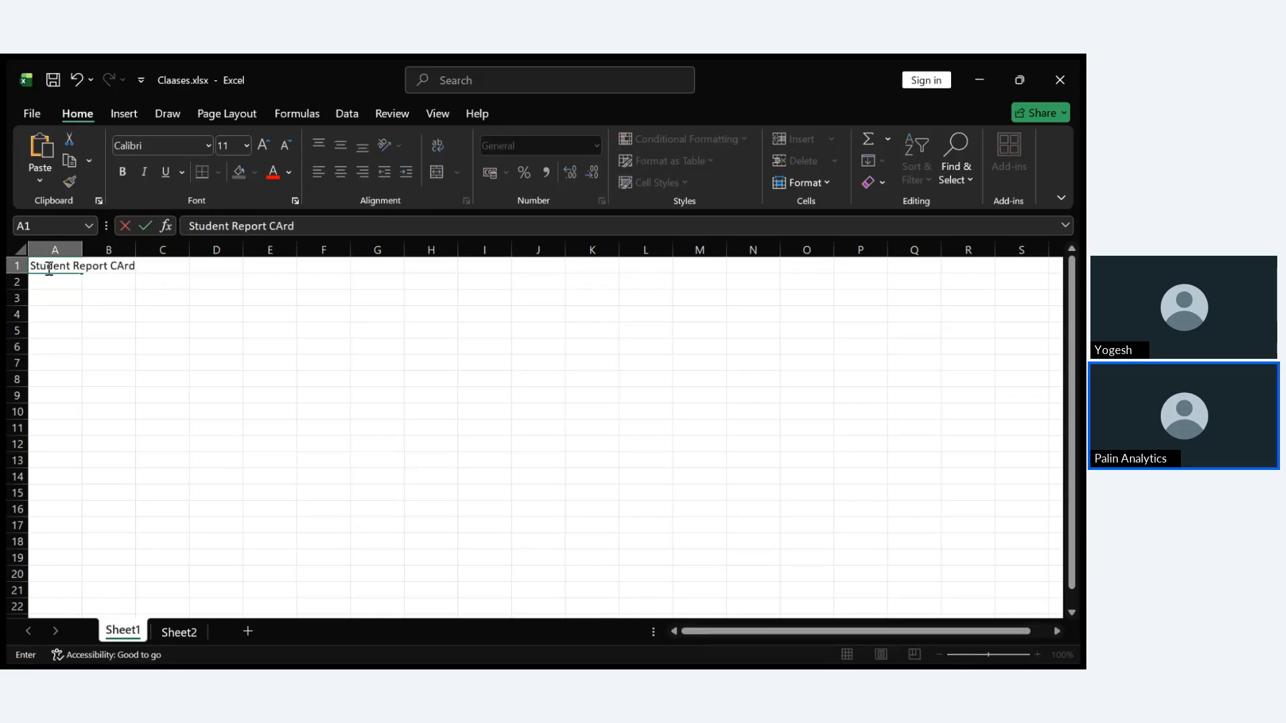
key("BackSpace")
key("BackSpace")
key("BackSpace")
type("ard")
left_click(36, 650)
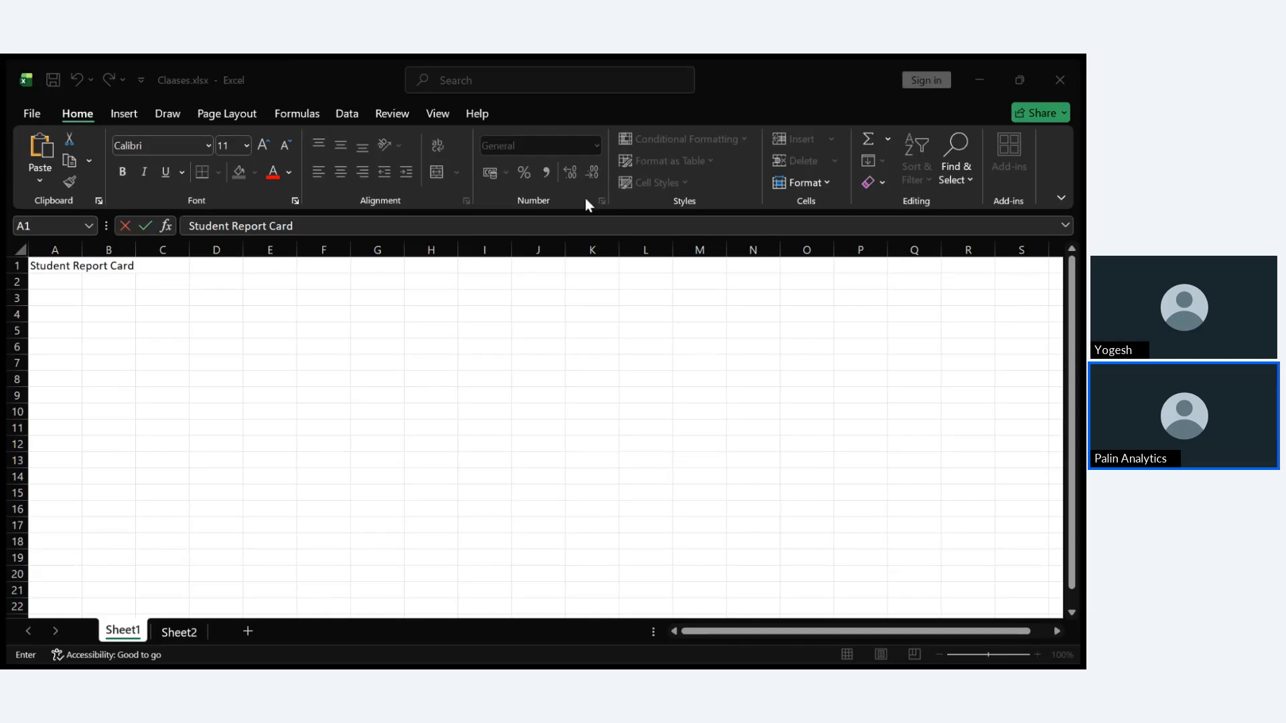
left_click(345, 155)
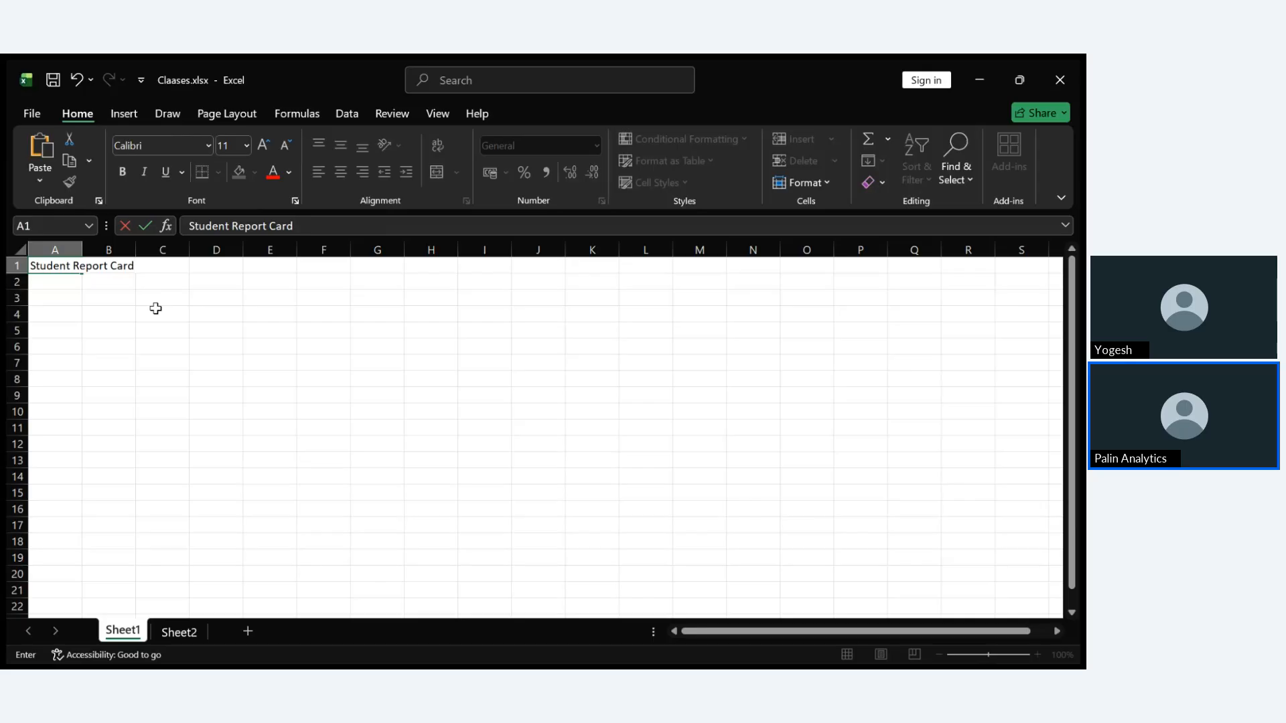
key("shift+Home")
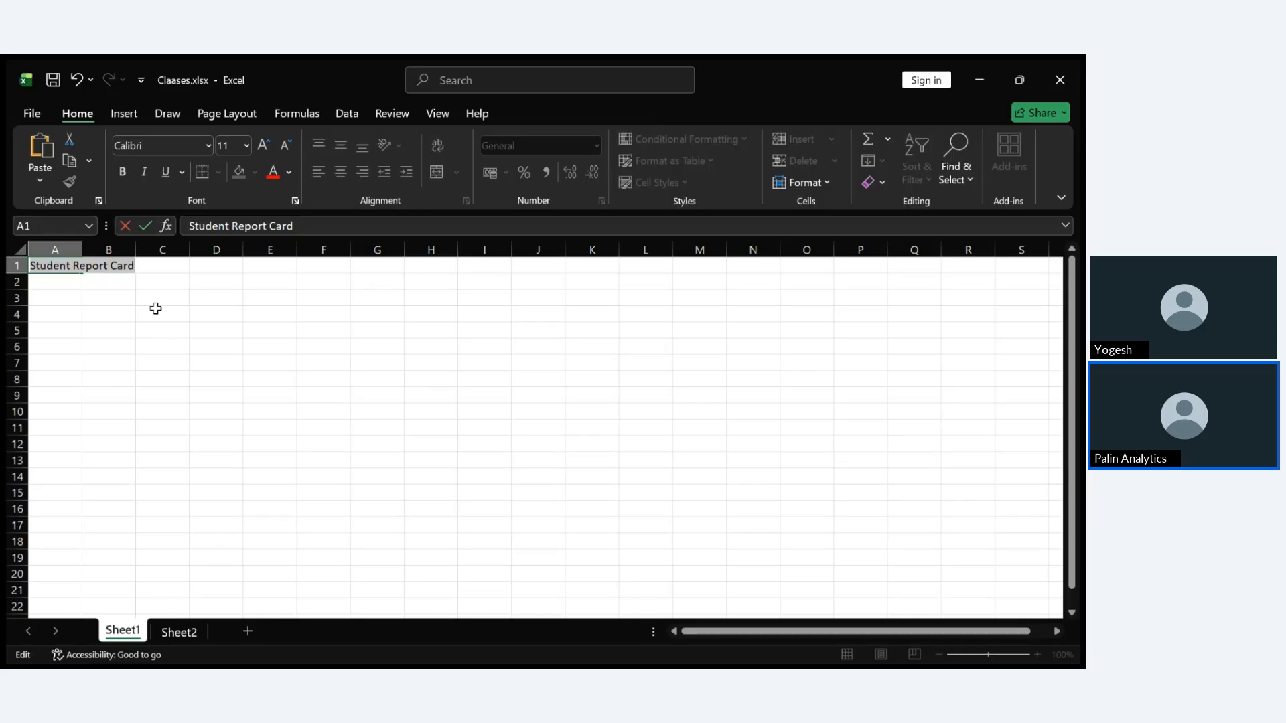
left_click(156, 308)
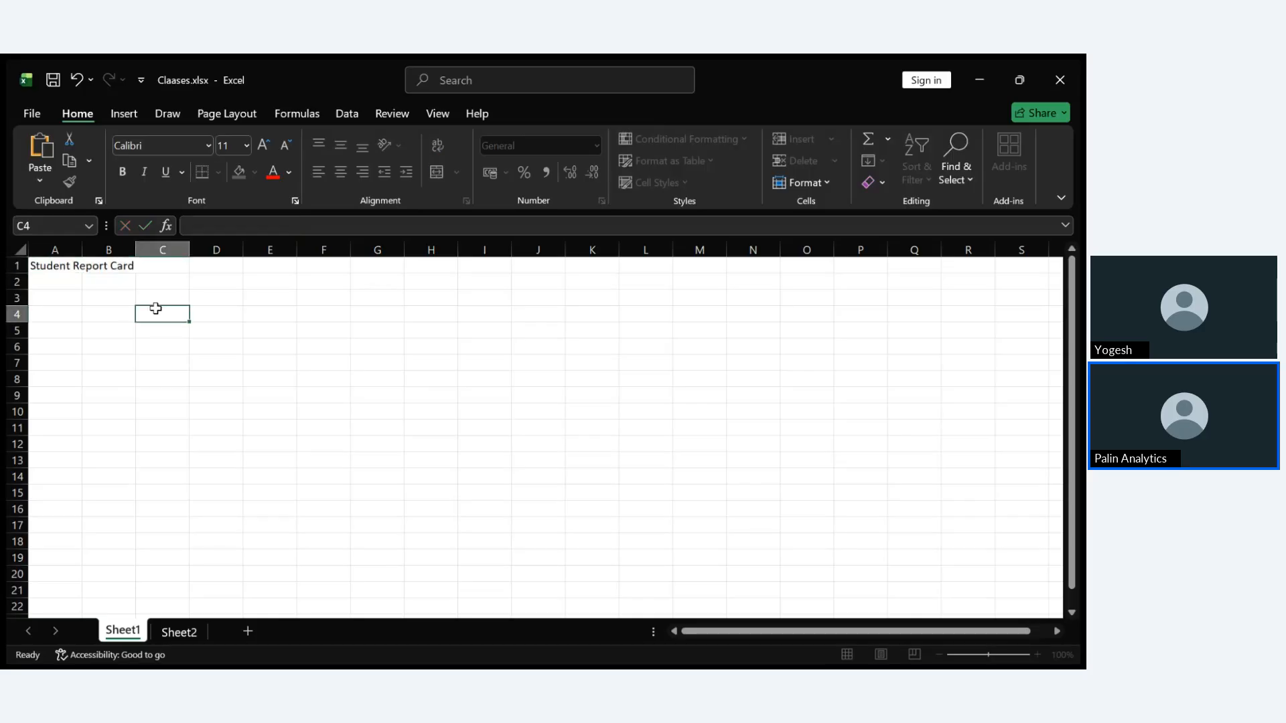
Format the title in A1 with font size 24, bold and underline.
left_click(63, 267)
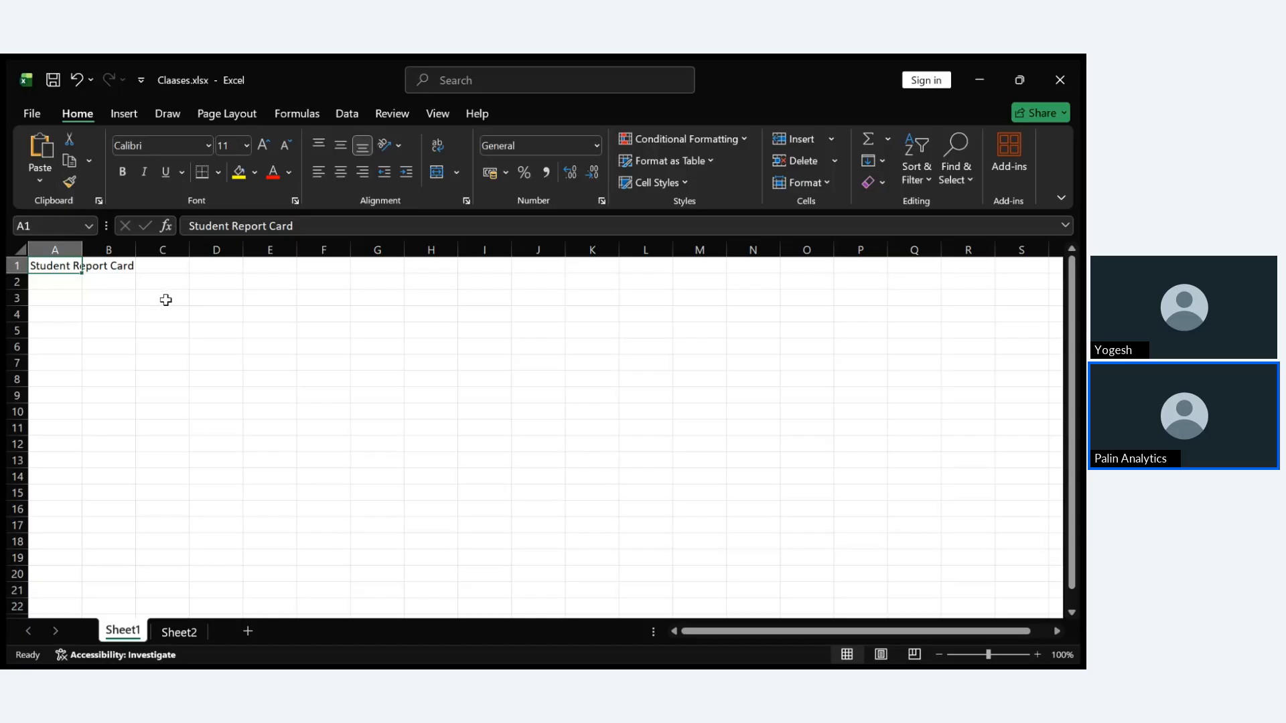
left_click(247, 146)
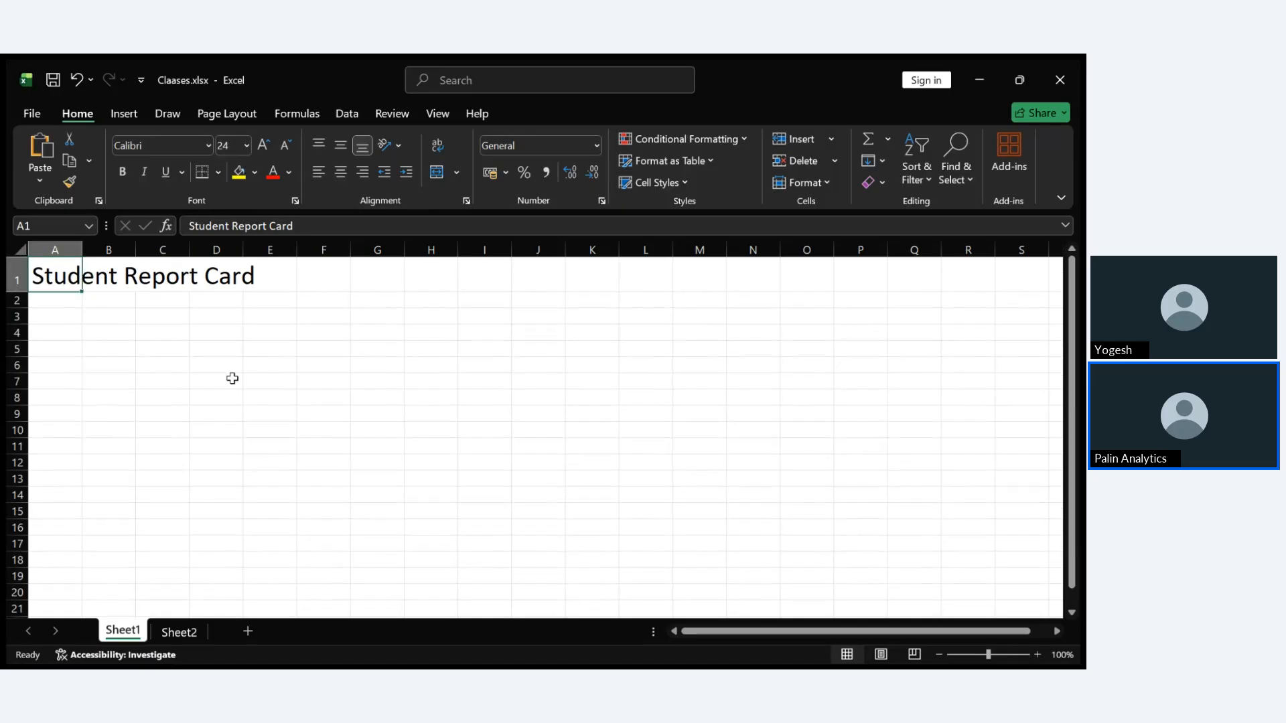
left_click(122, 176)
left_click(168, 172)
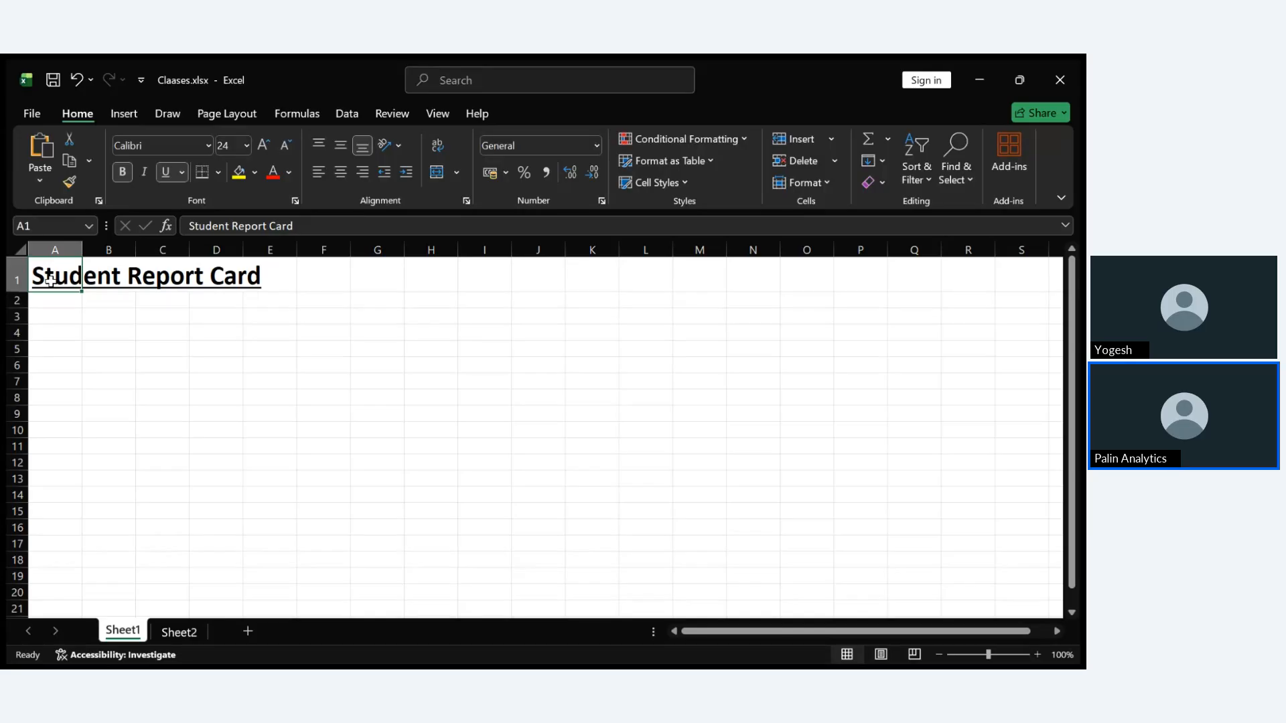
left_click(324, 330)
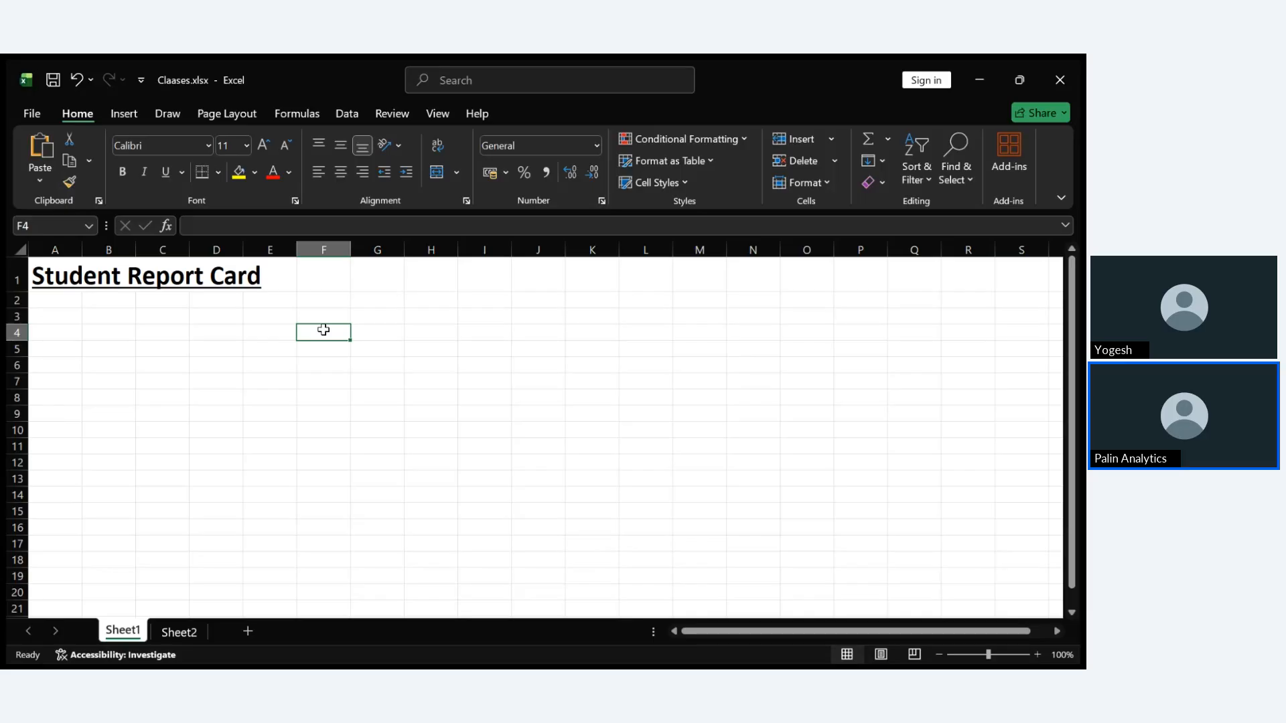
Merge cells A1 to E1 into a single title cell, finding the merge command by searching for "mer".
left_click(63, 275)
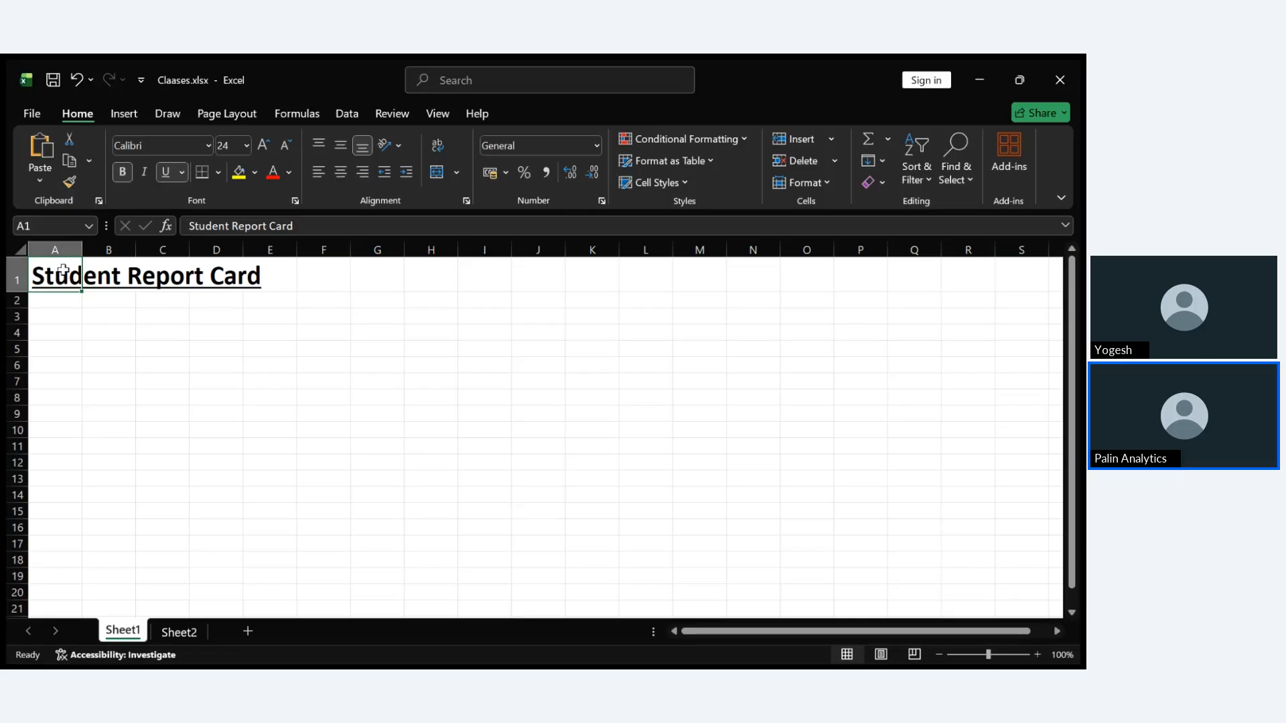
left_click_drag(63, 271, 256, 235)
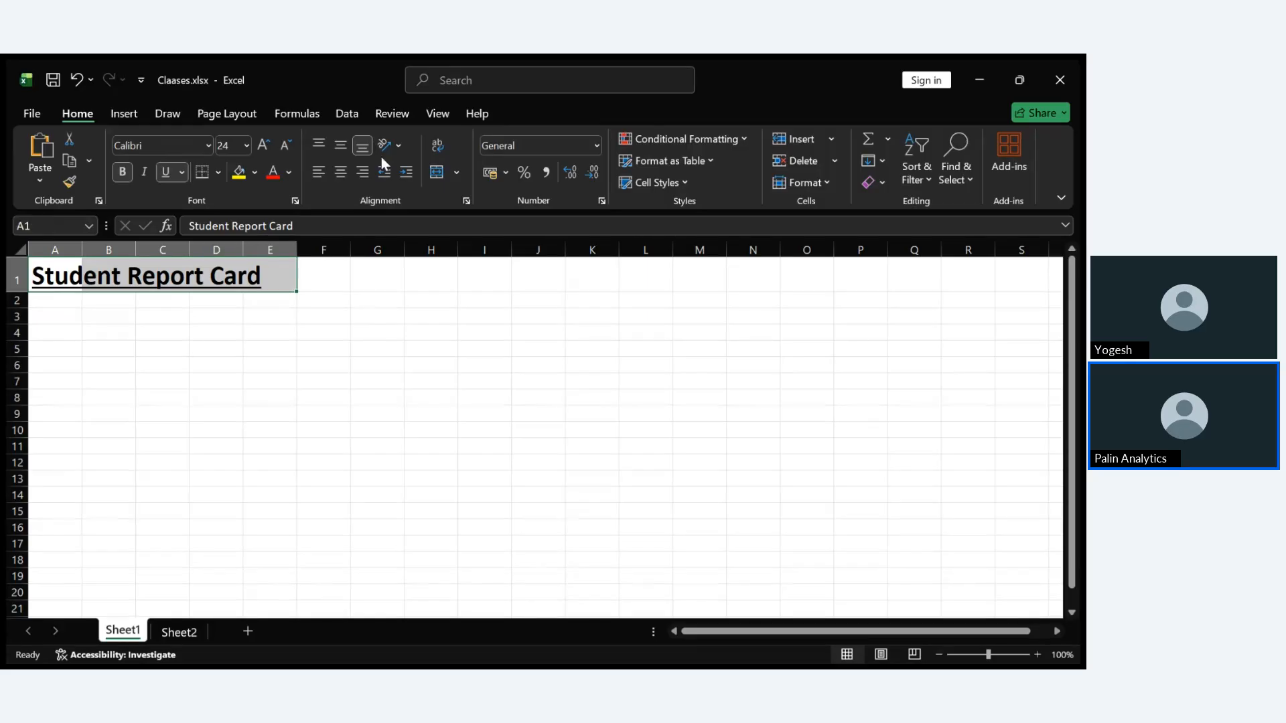
left_click(474, 77)
type("merge")
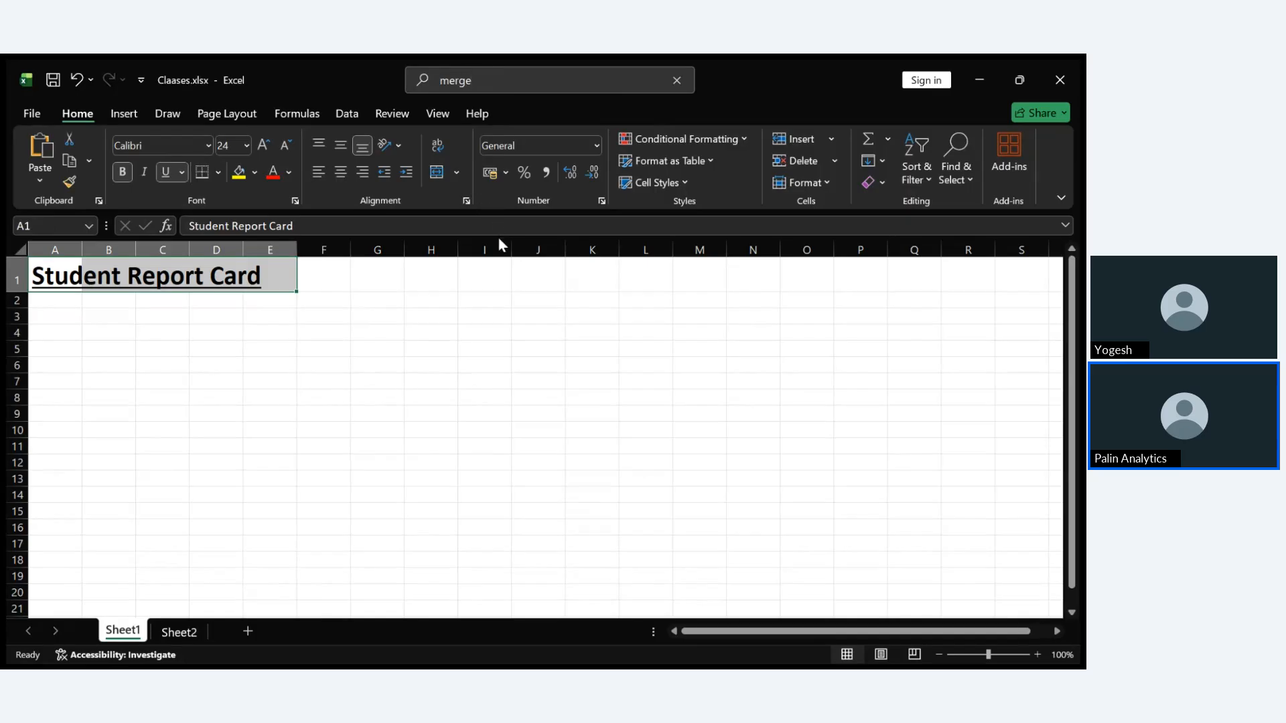
key("Return")
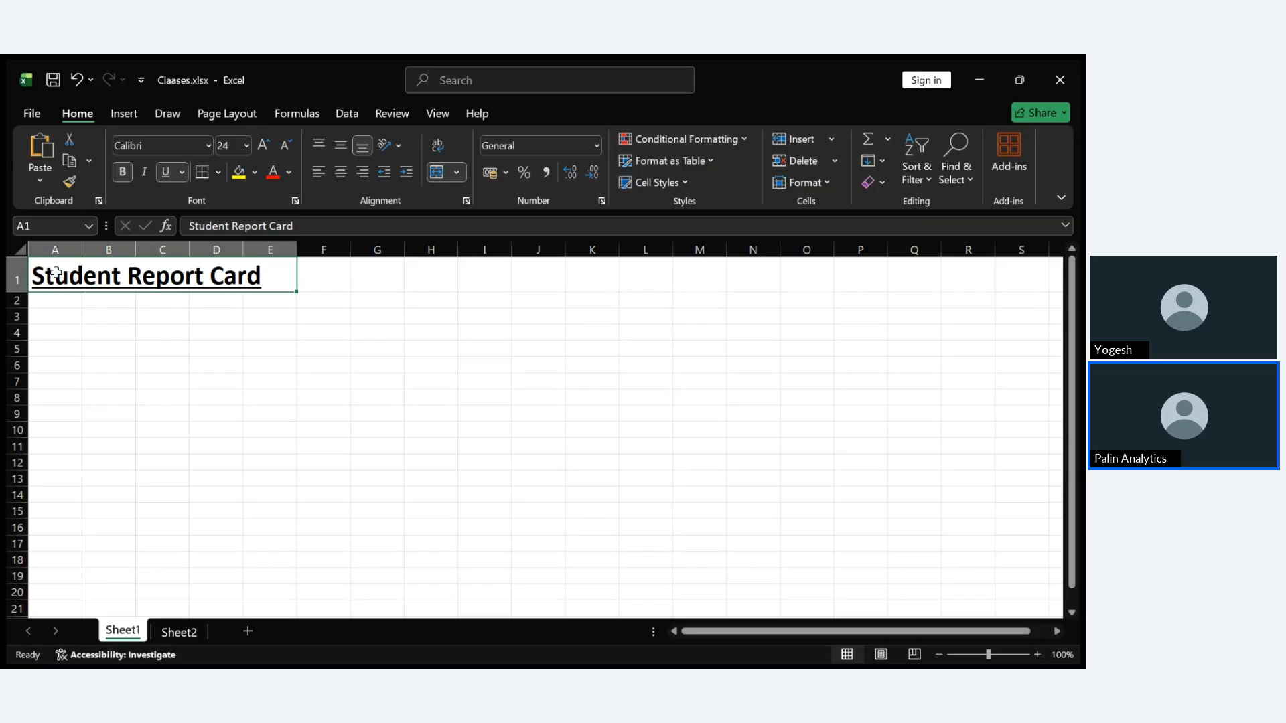
left_click(75, 310)
left_click(51, 268)
left_click(215, 351)
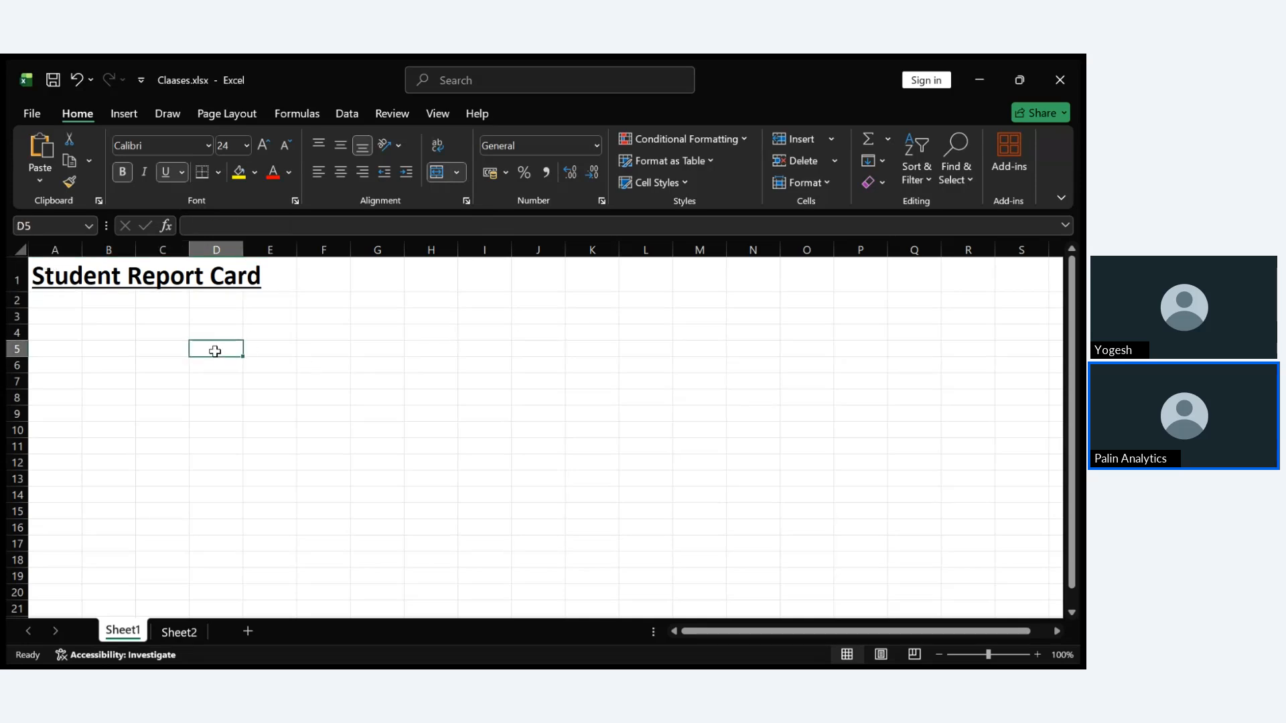
left_click_drag(215, 351, 400, 351)
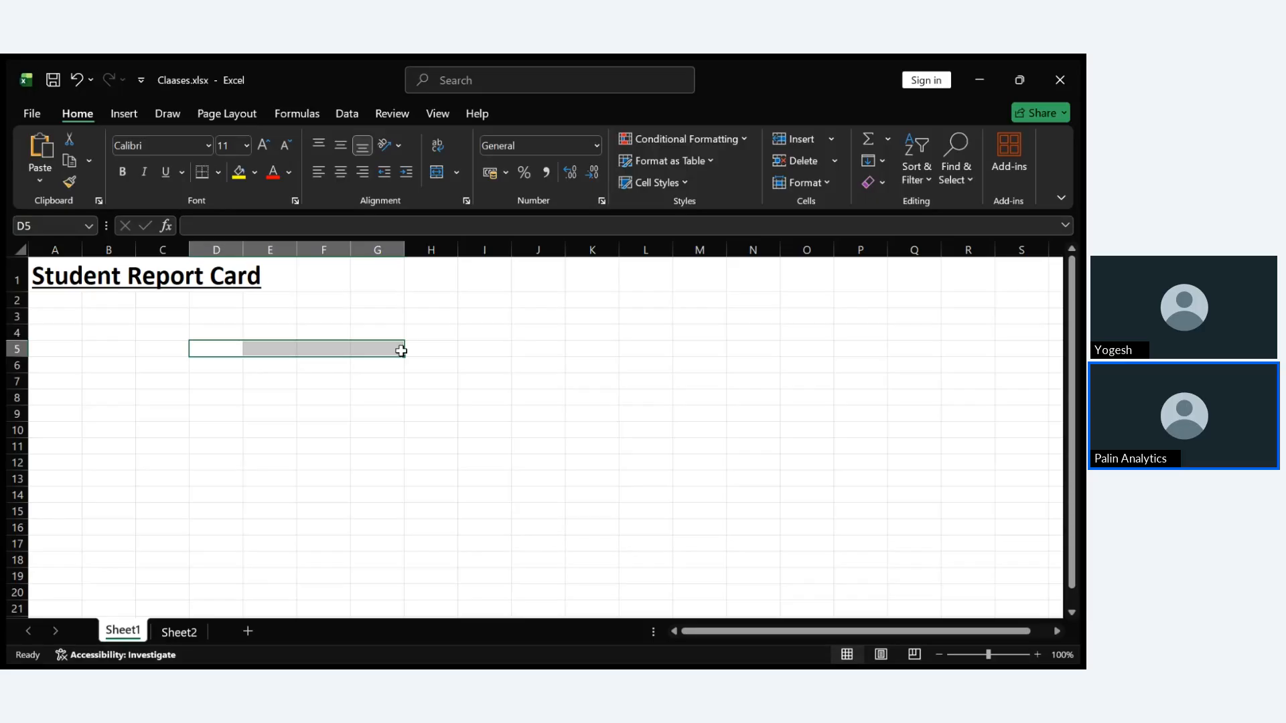
Center the merged title horizontally and align it to the middle vertically.
left_click(53, 274)
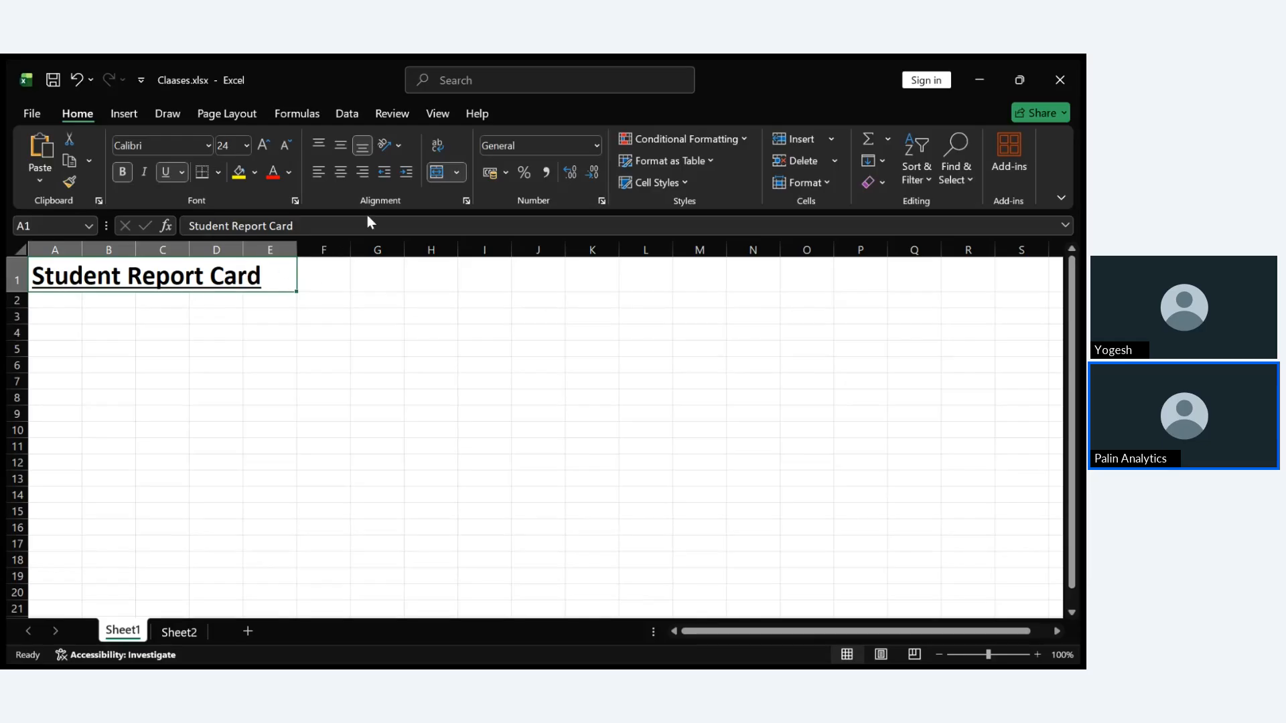
left_click(339, 171)
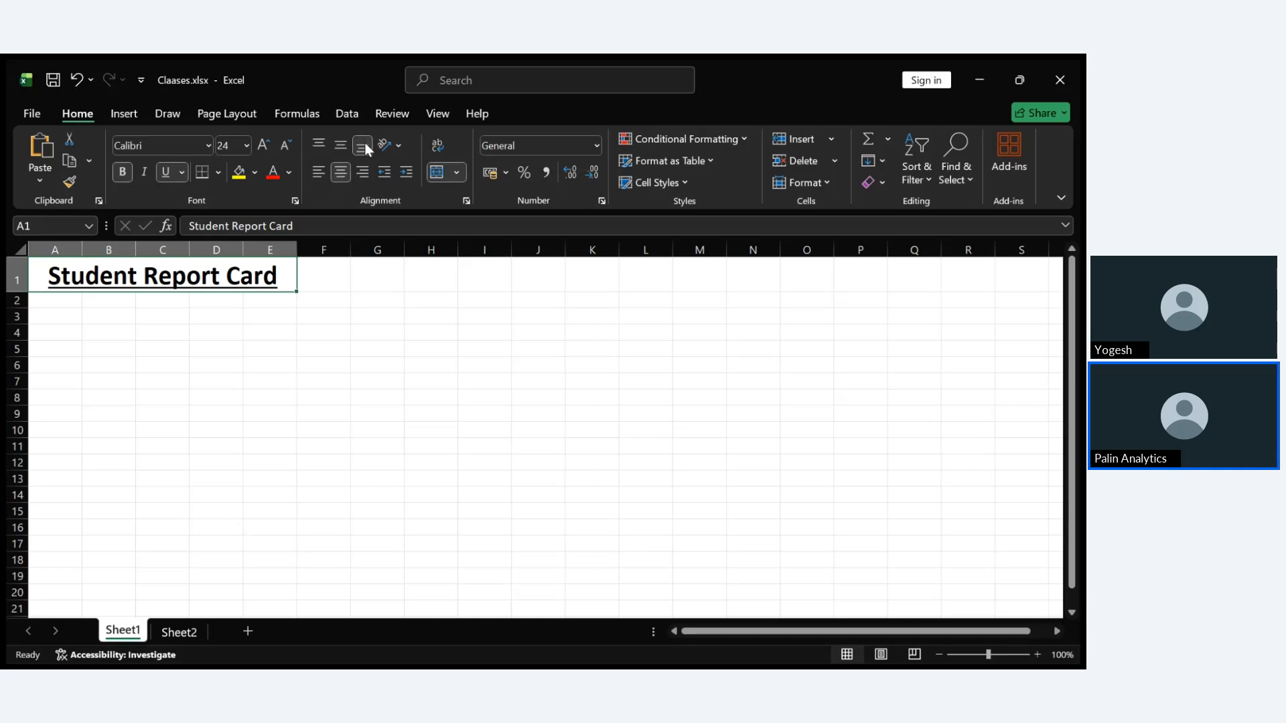
left_click(340, 144)
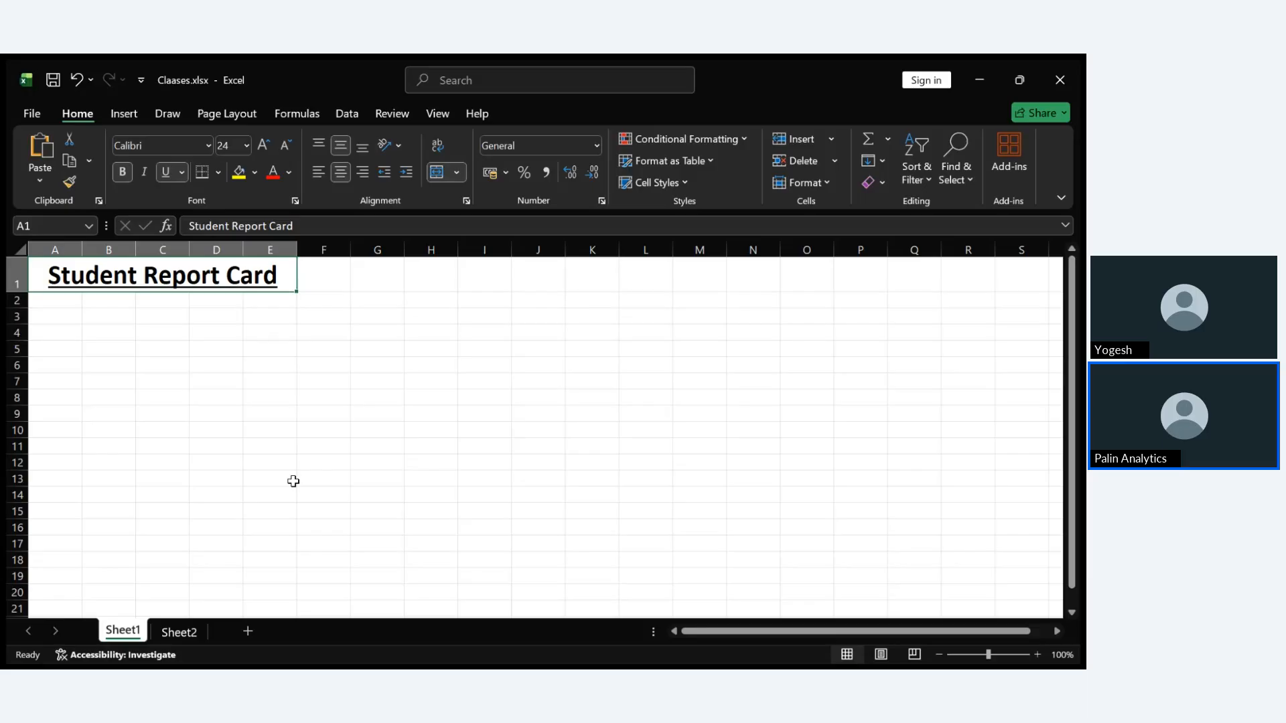
Enter the label "Name" in cell A3 and the student's full name in cell B3.
left_click(62, 312)
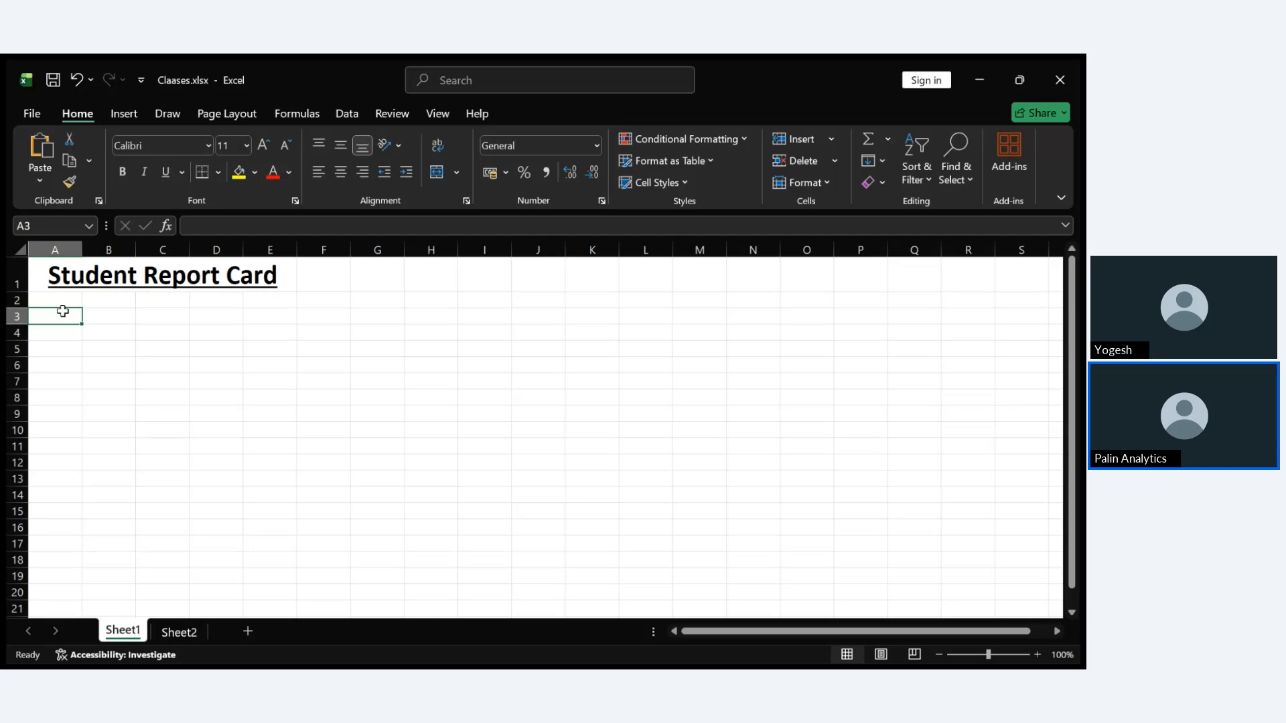
type("Name")
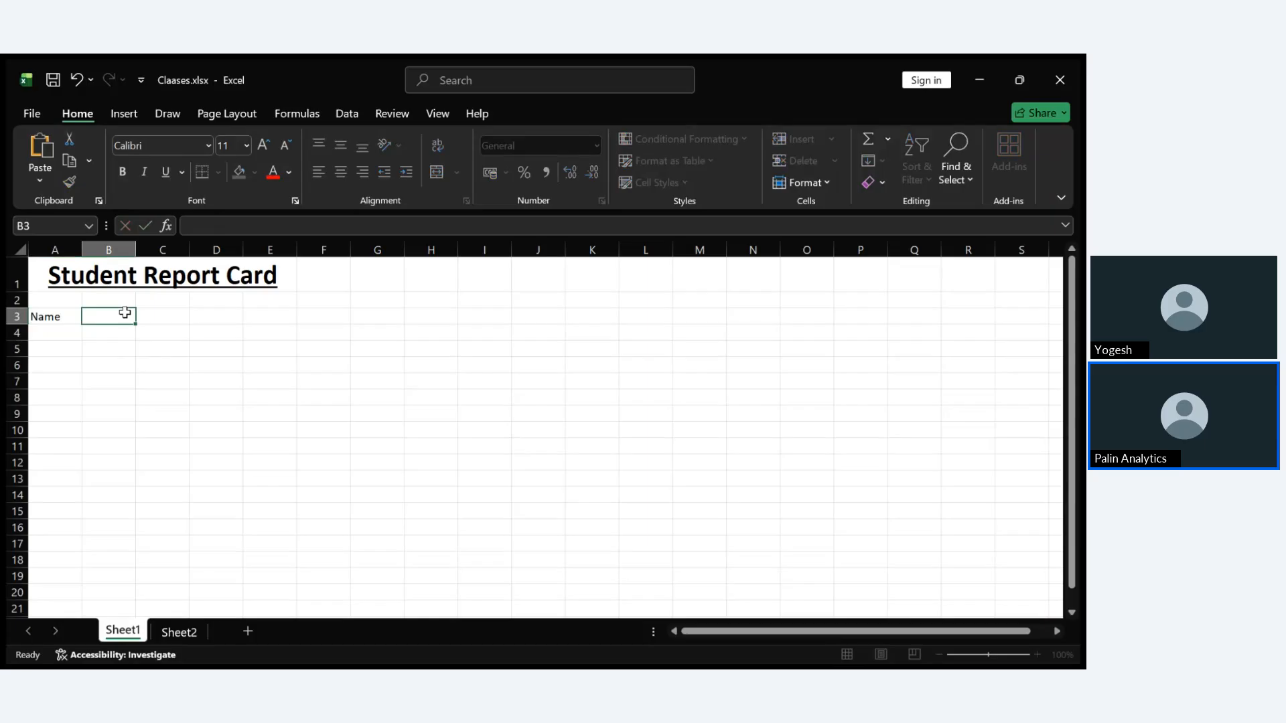
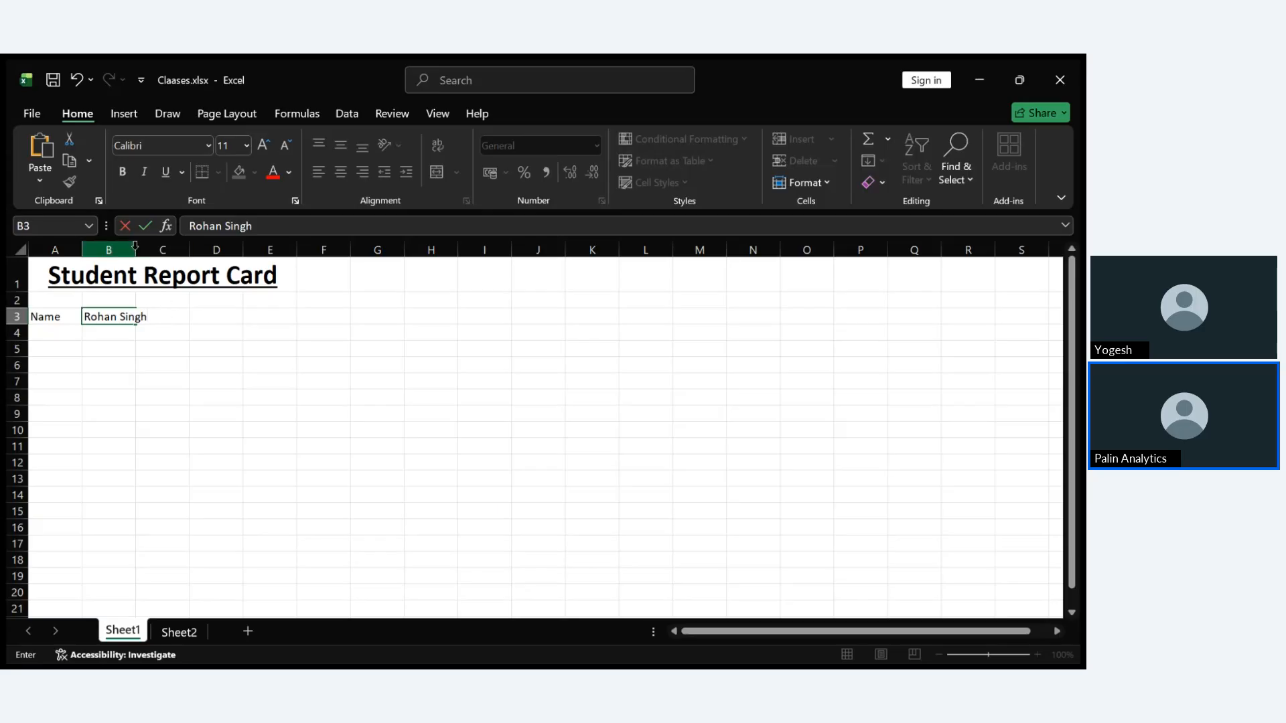
Widen column B so that the student's full name fits inside the column.
left_click_drag(133, 249, 155, 249)
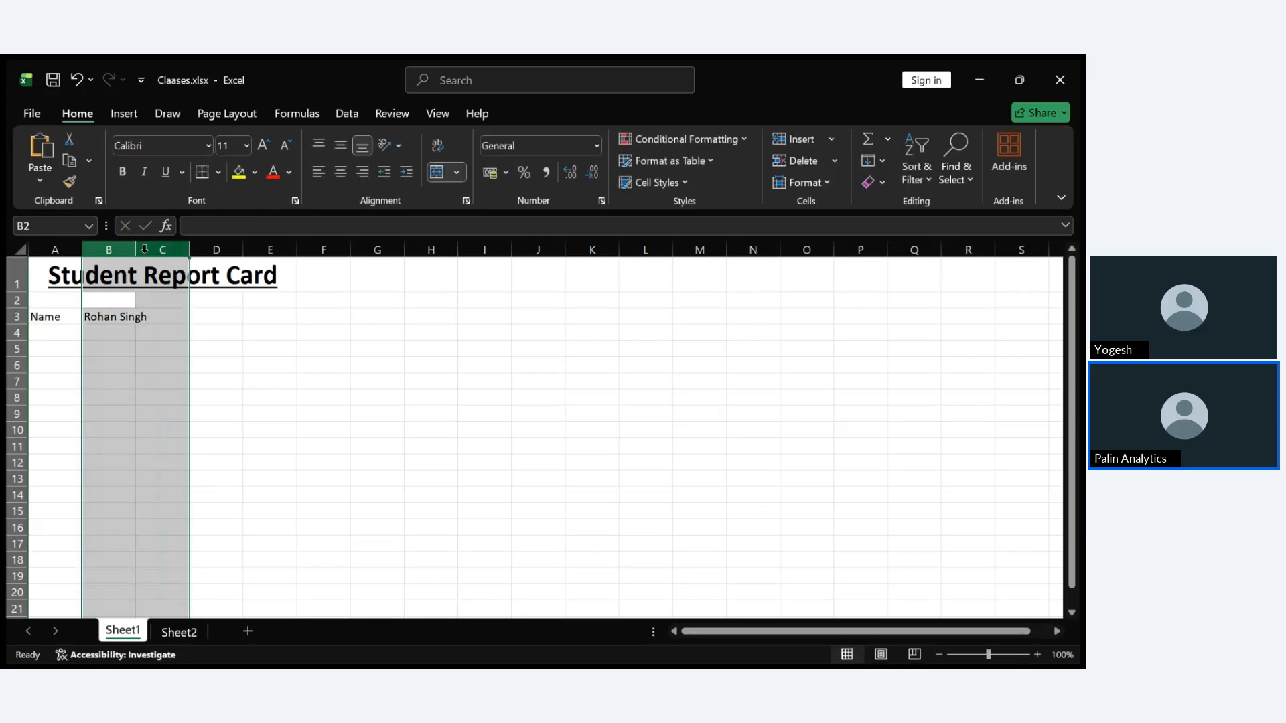
left_click(144, 250)
left_click(109, 249)
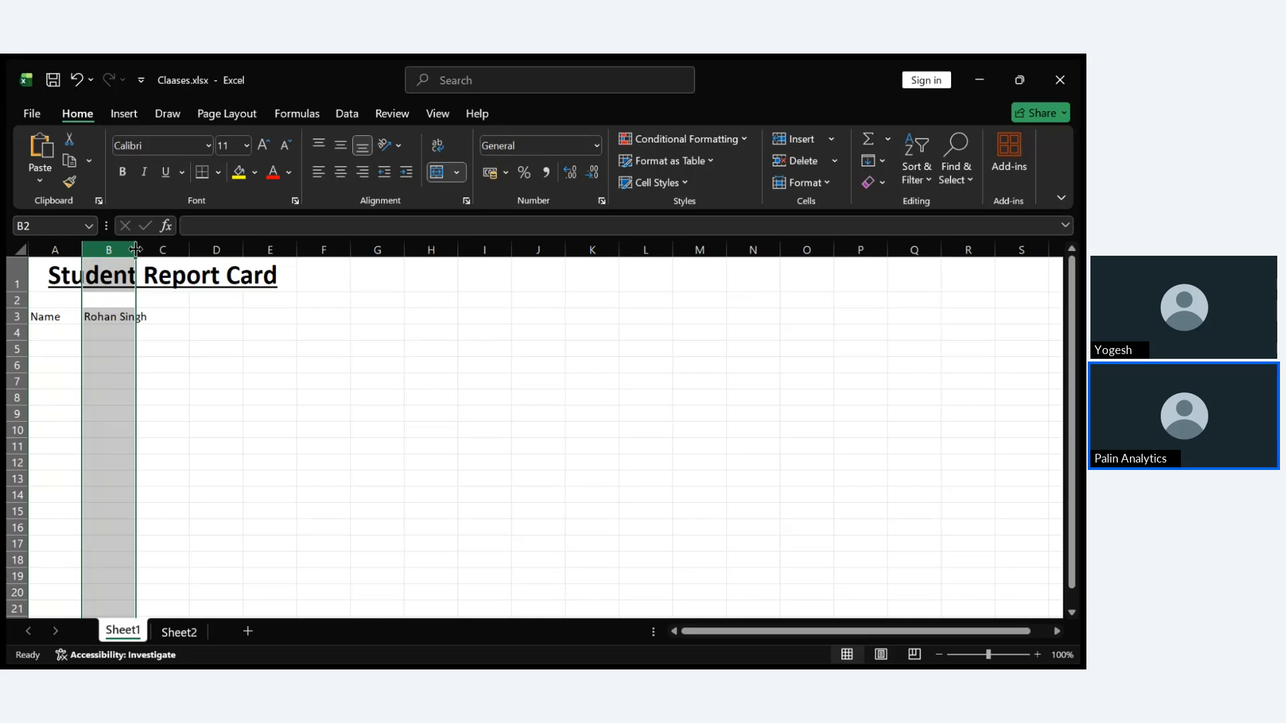
left_click_drag(136, 249, 163, 249)
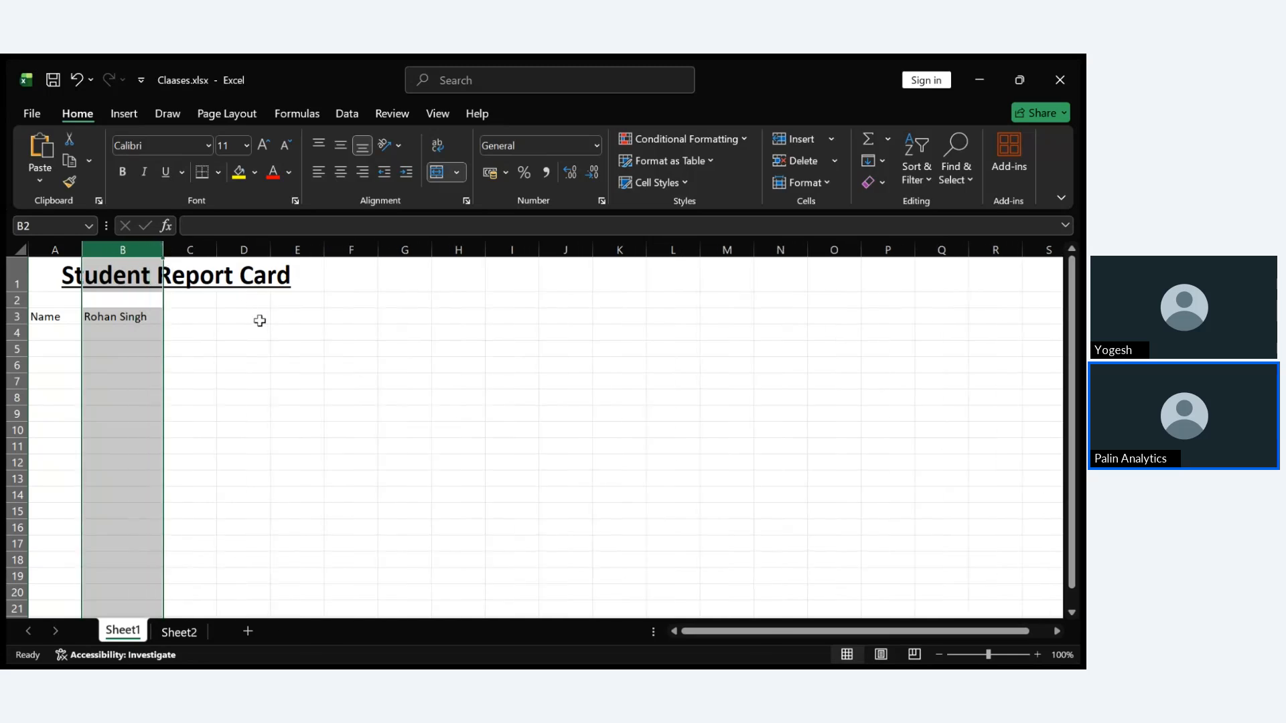
left_click(284, 351)
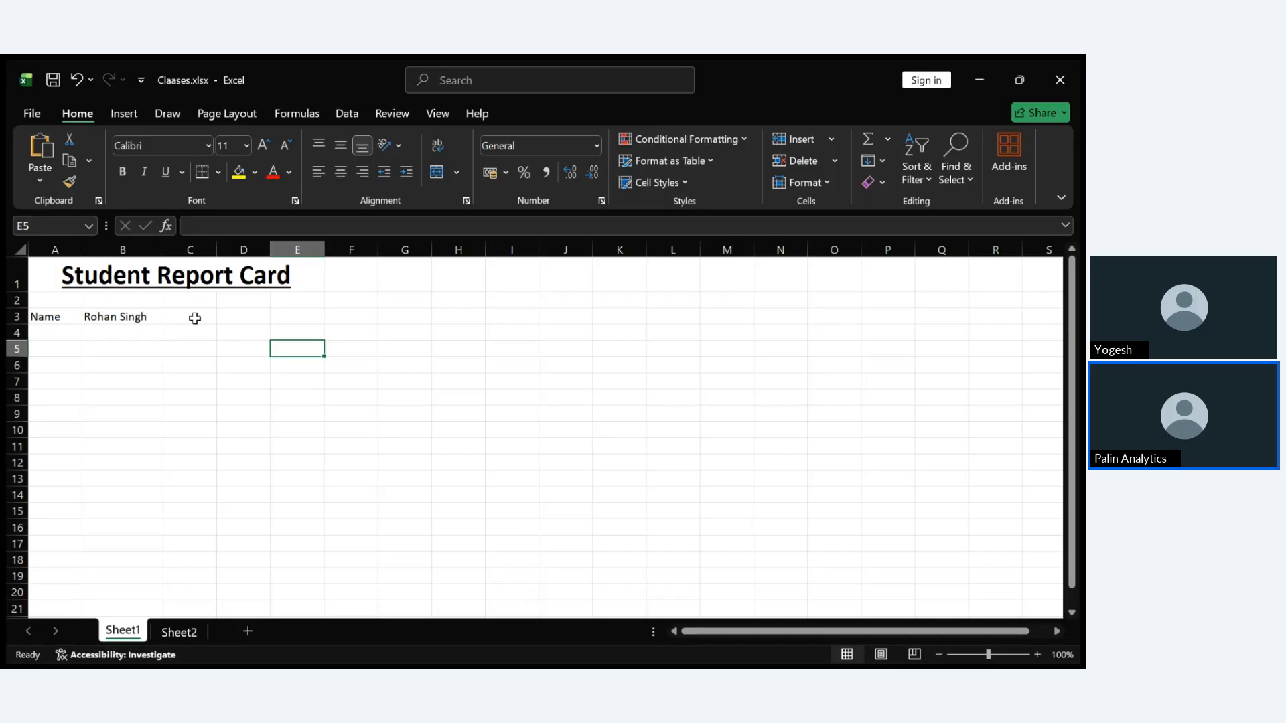
Enter the label "Class" in cell A4 and the value "X-D" in cell B4.
left_click(48, 335)
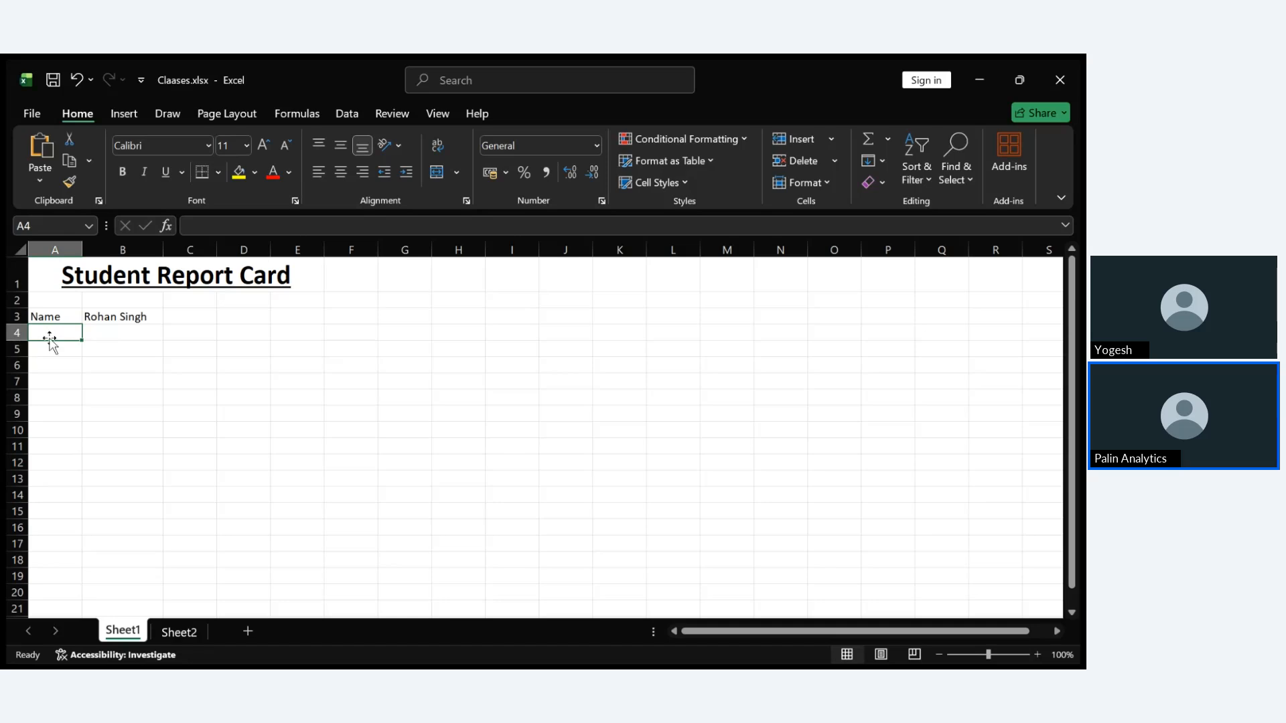
type("Cl")
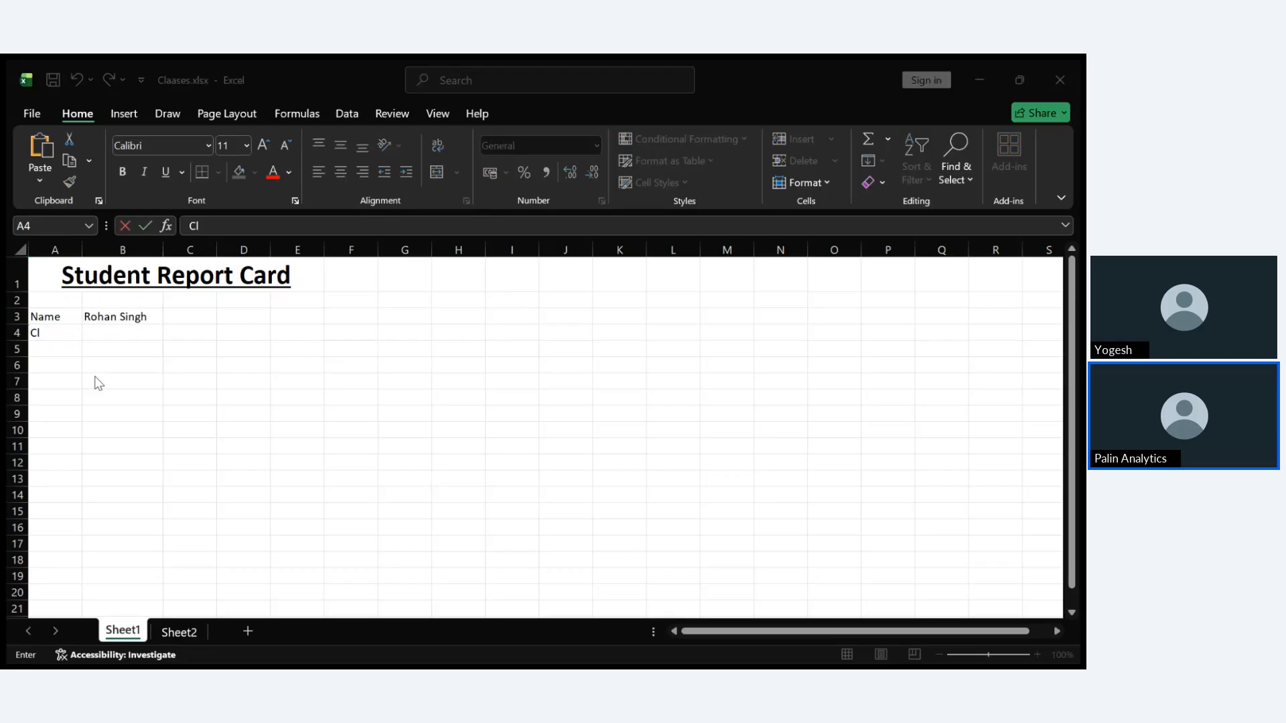
left_click(62, 334)
type("a")
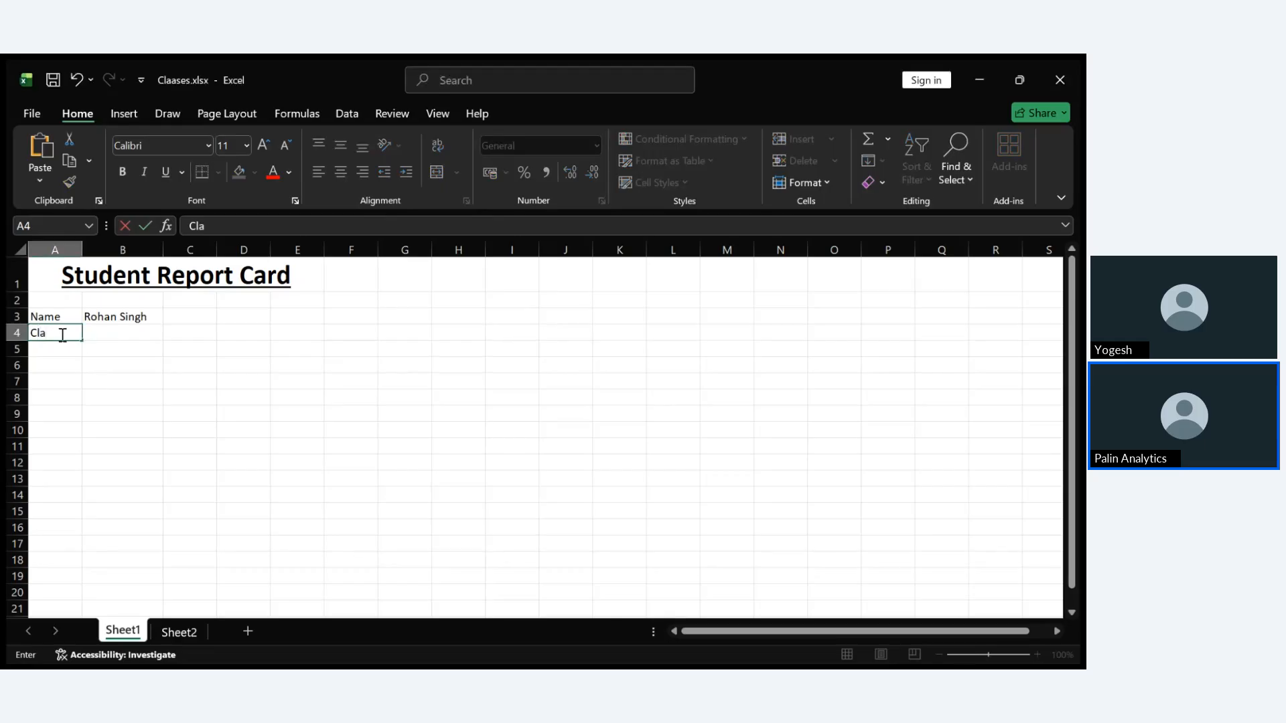
type("ss")
left_click(92, 334)
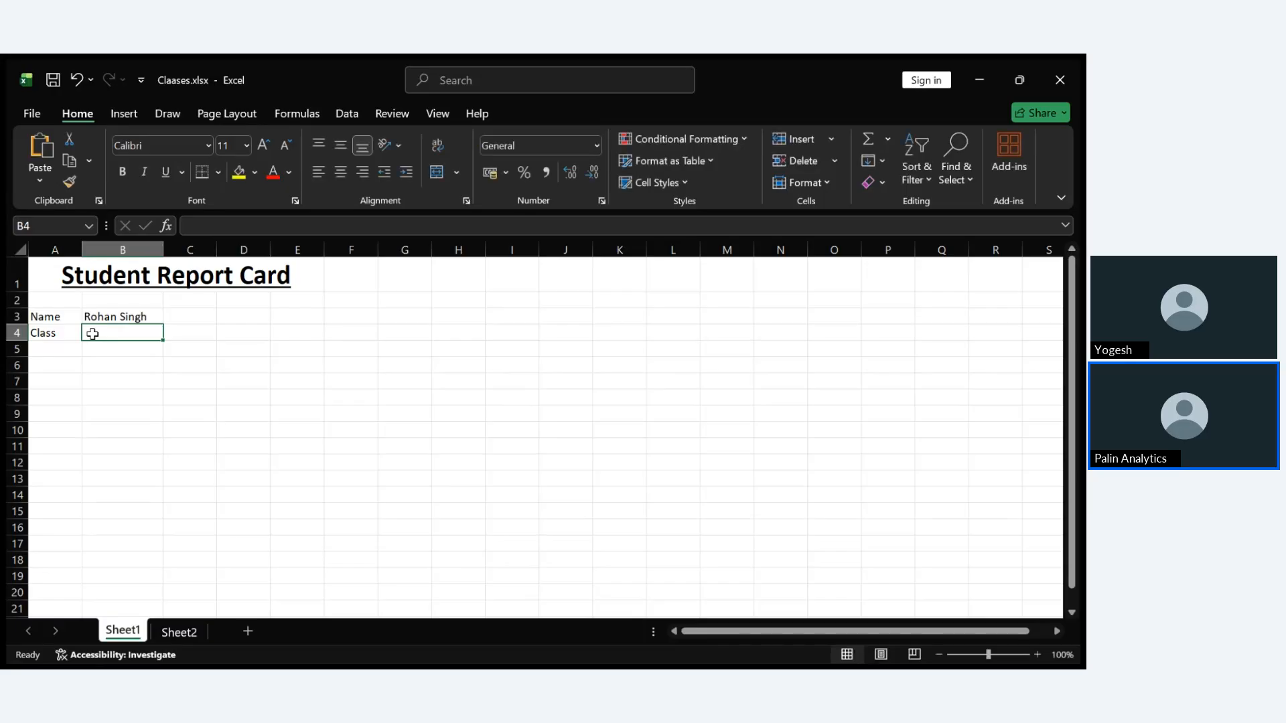
type("X")
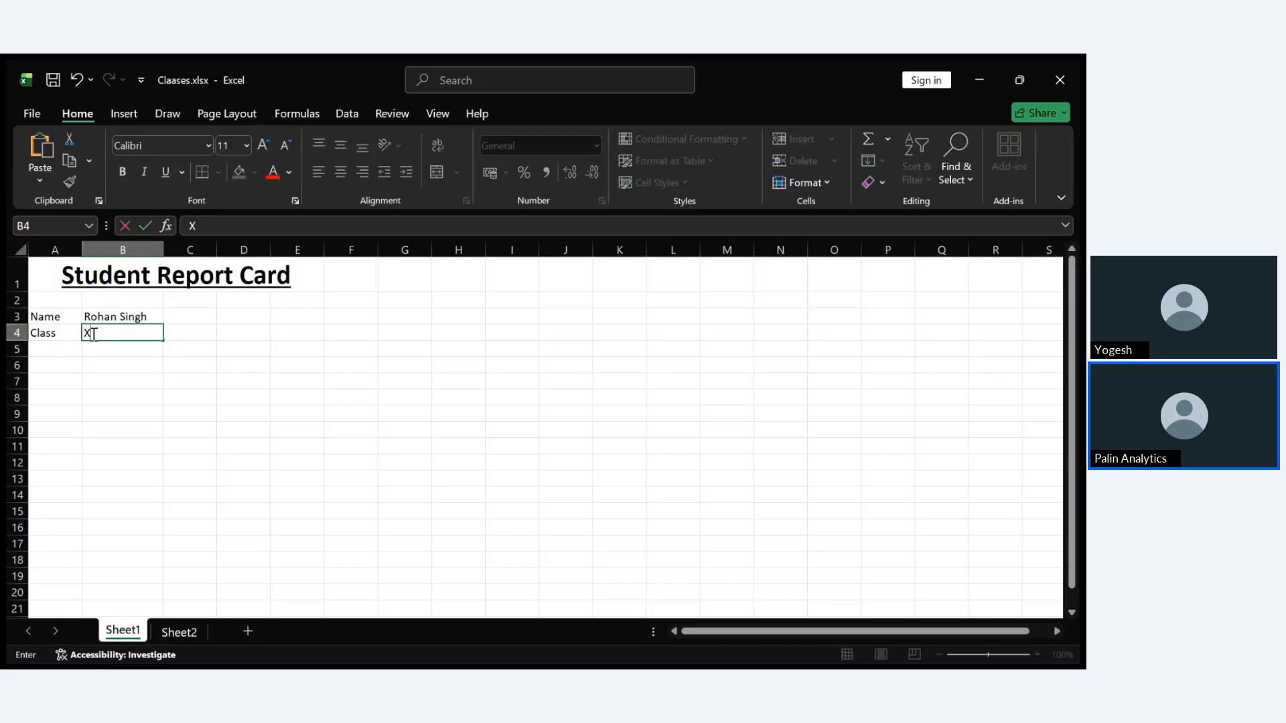
type("-D")
Insert a new row above the Name row and fill it with the label "Roll No." in A3 and the student's roll number in B3.
left_click(14, 314)
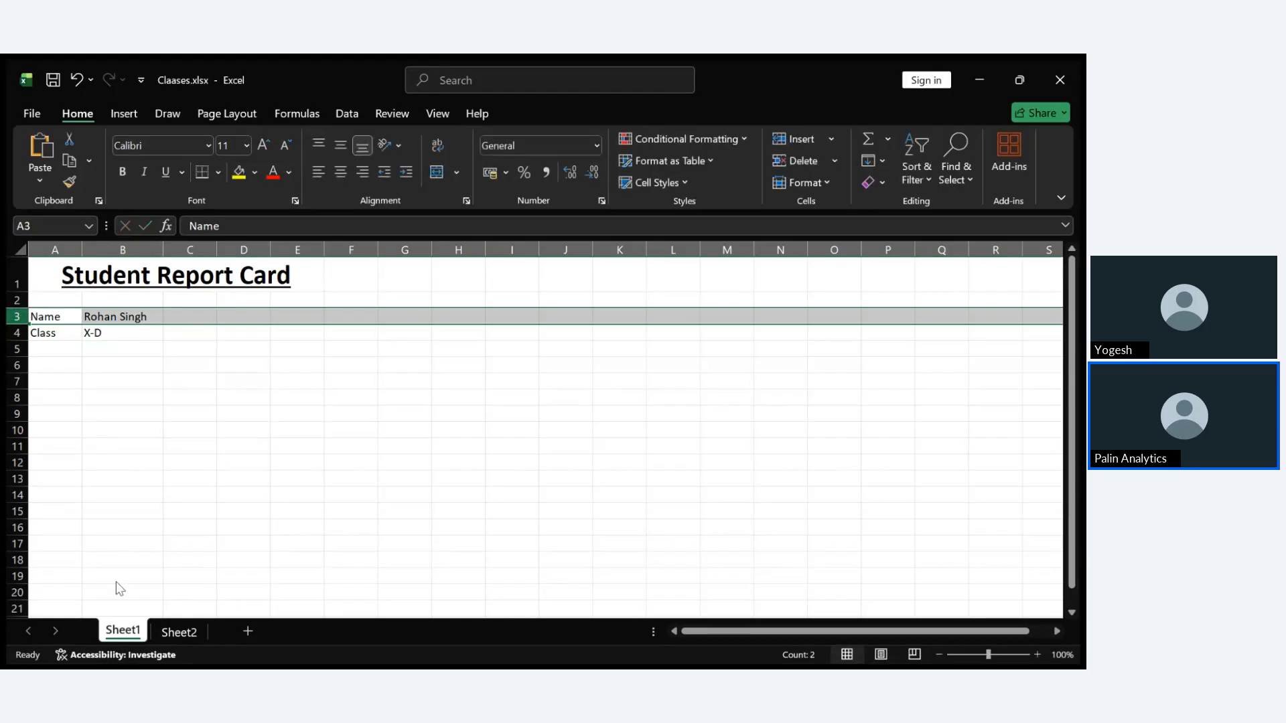
key("ctrl+shift+plus")
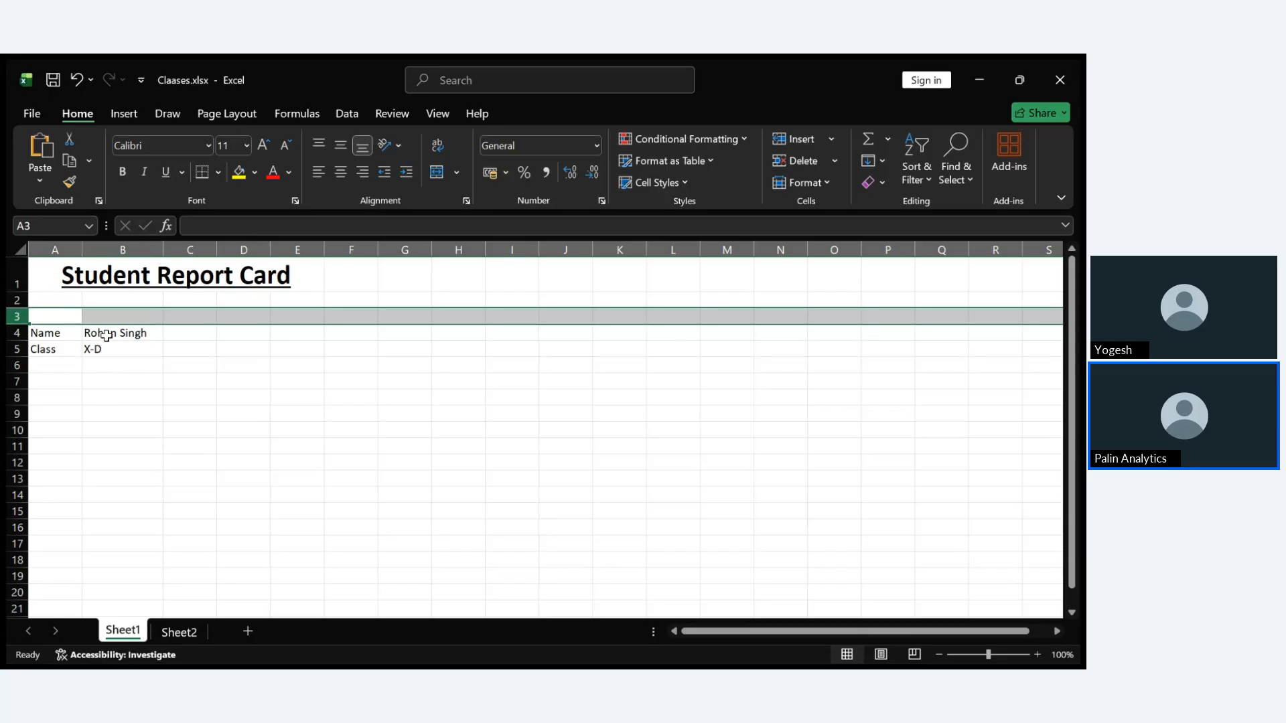
left_click(64, 317)
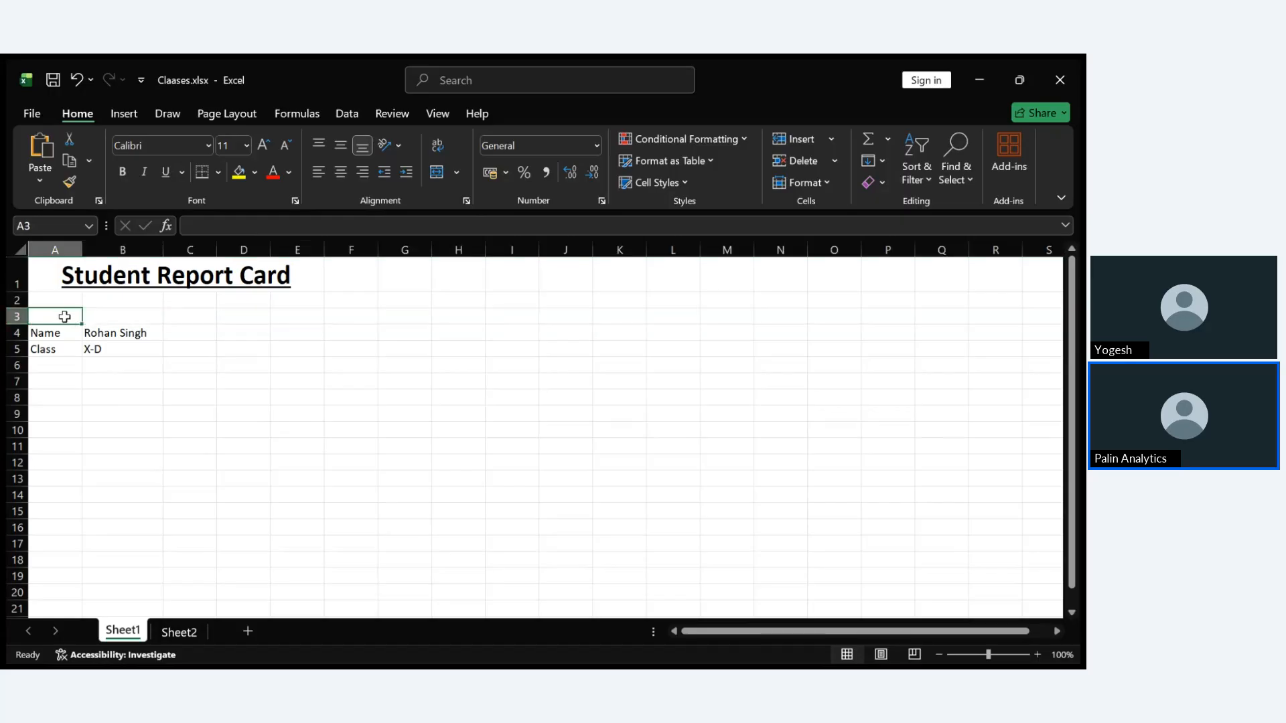
type("Roll No.")
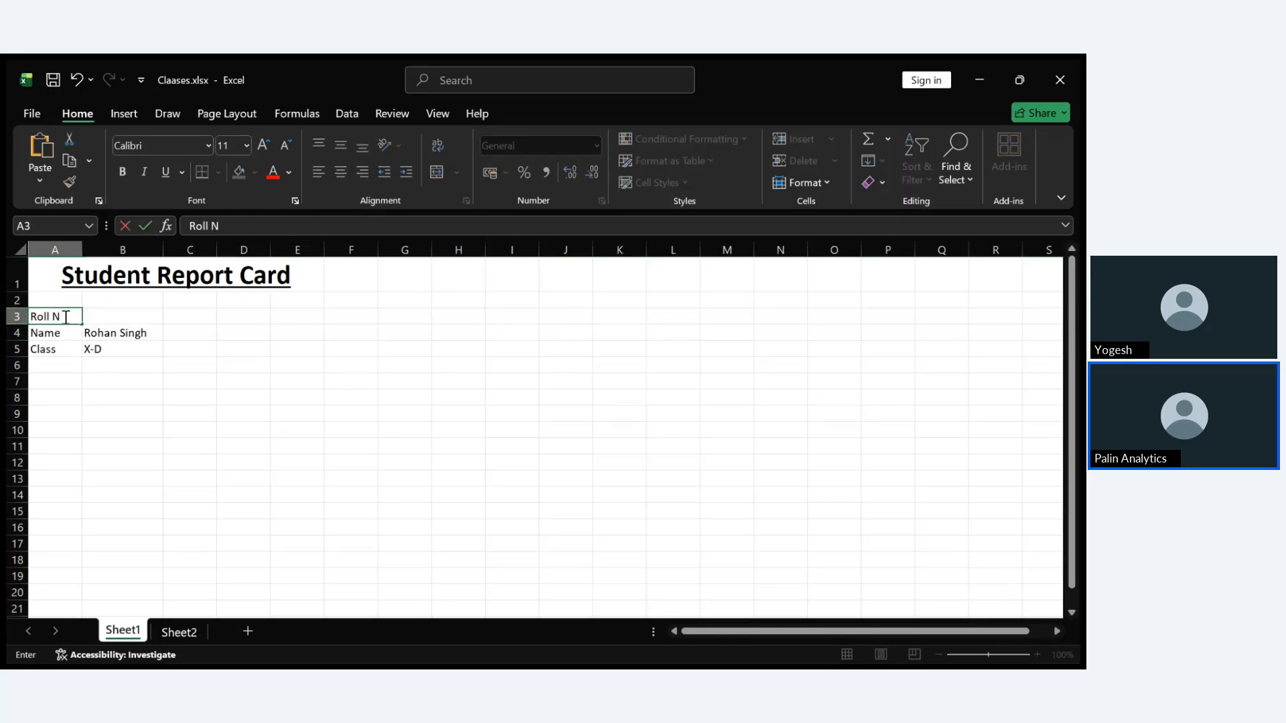
left_click(104, 322)
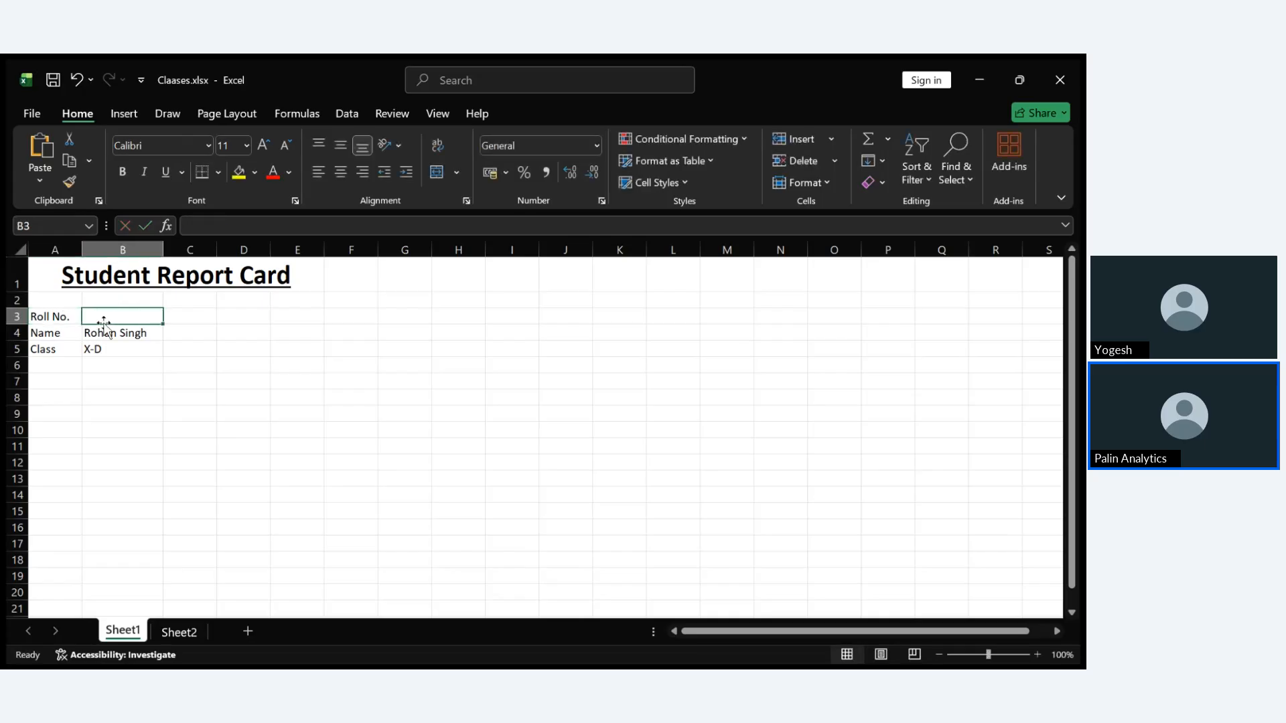
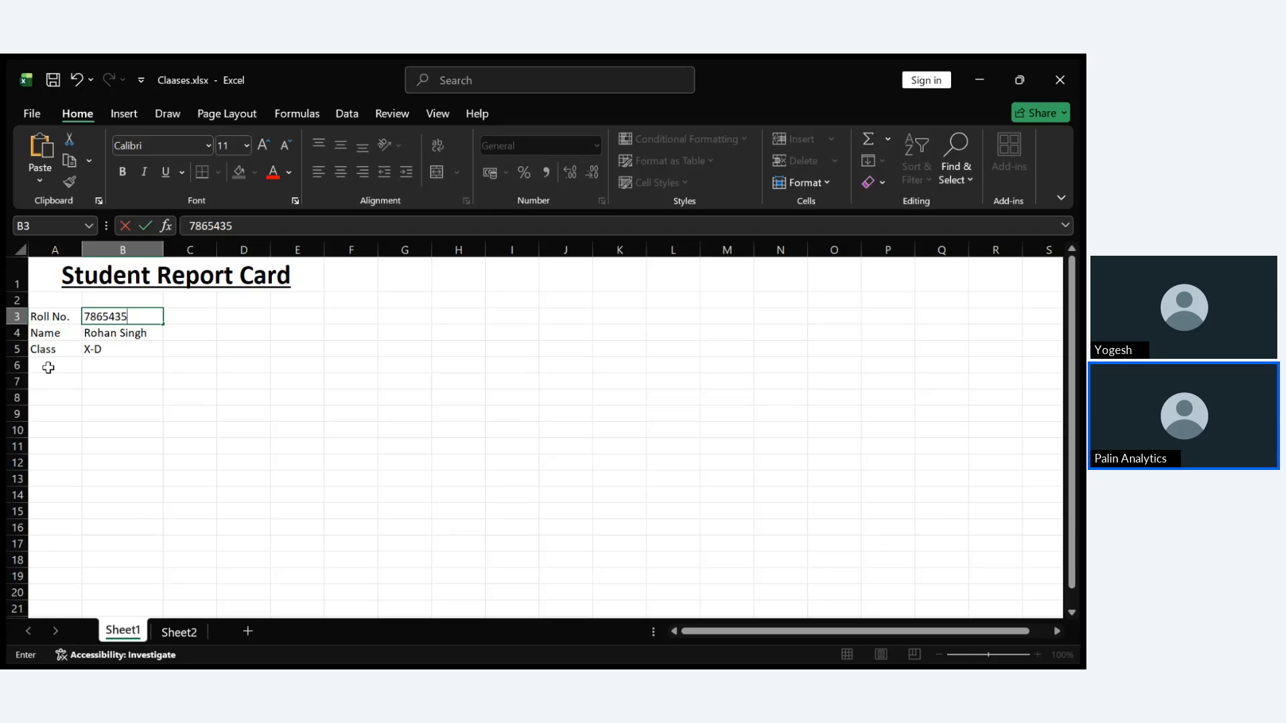
Enter the label "Branch" in cell A6 and the value "Science" in cell B6.
left_click(48, 367)
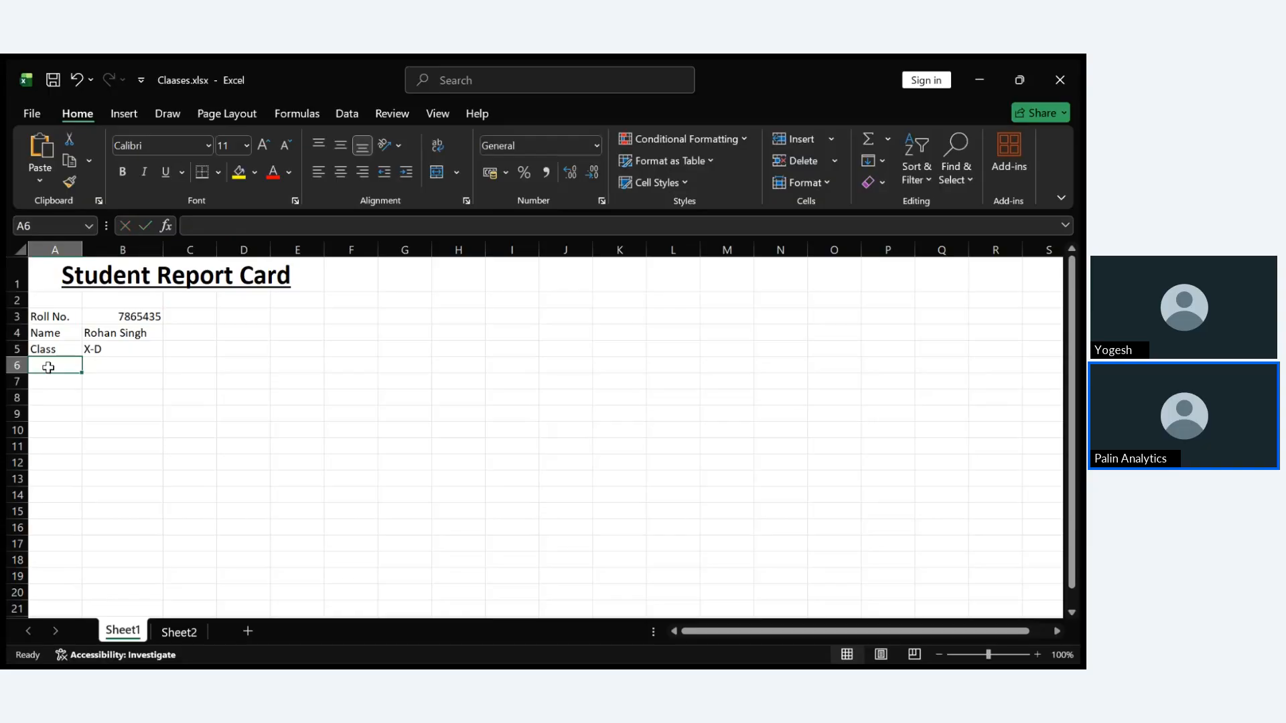
type("Branc")
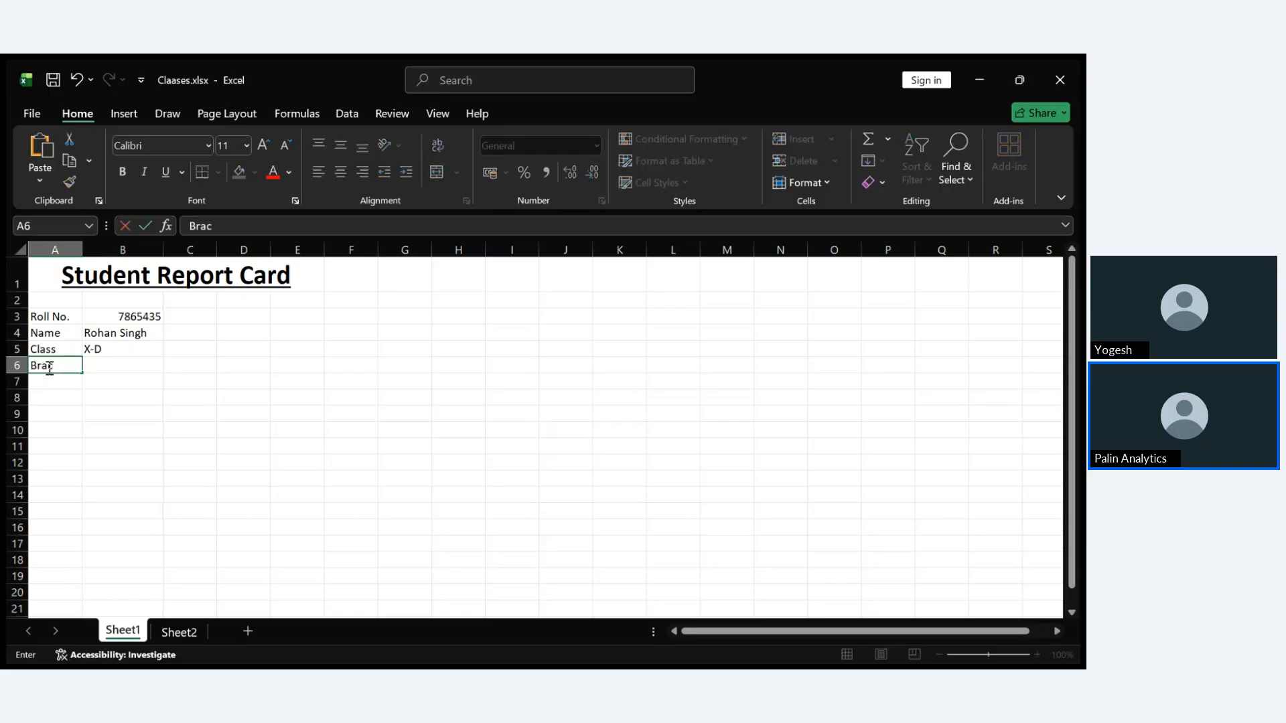
type("h")
left_click(109, 369)
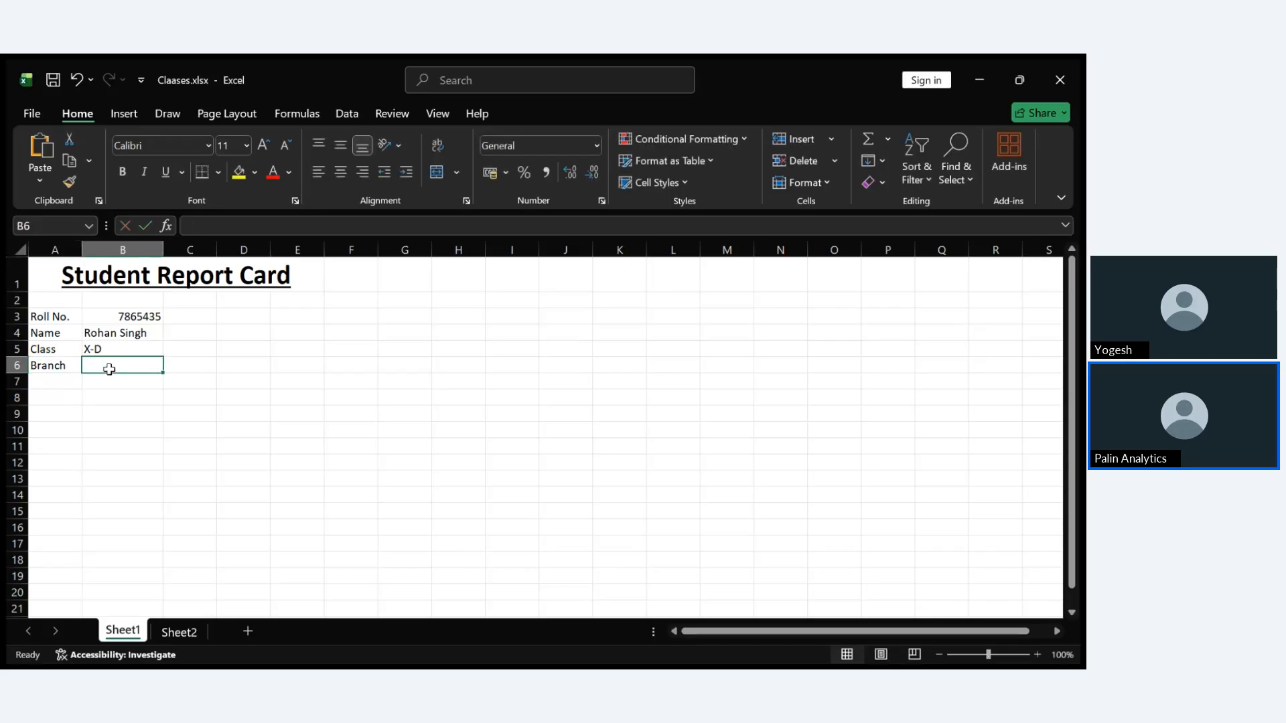
type("Science")
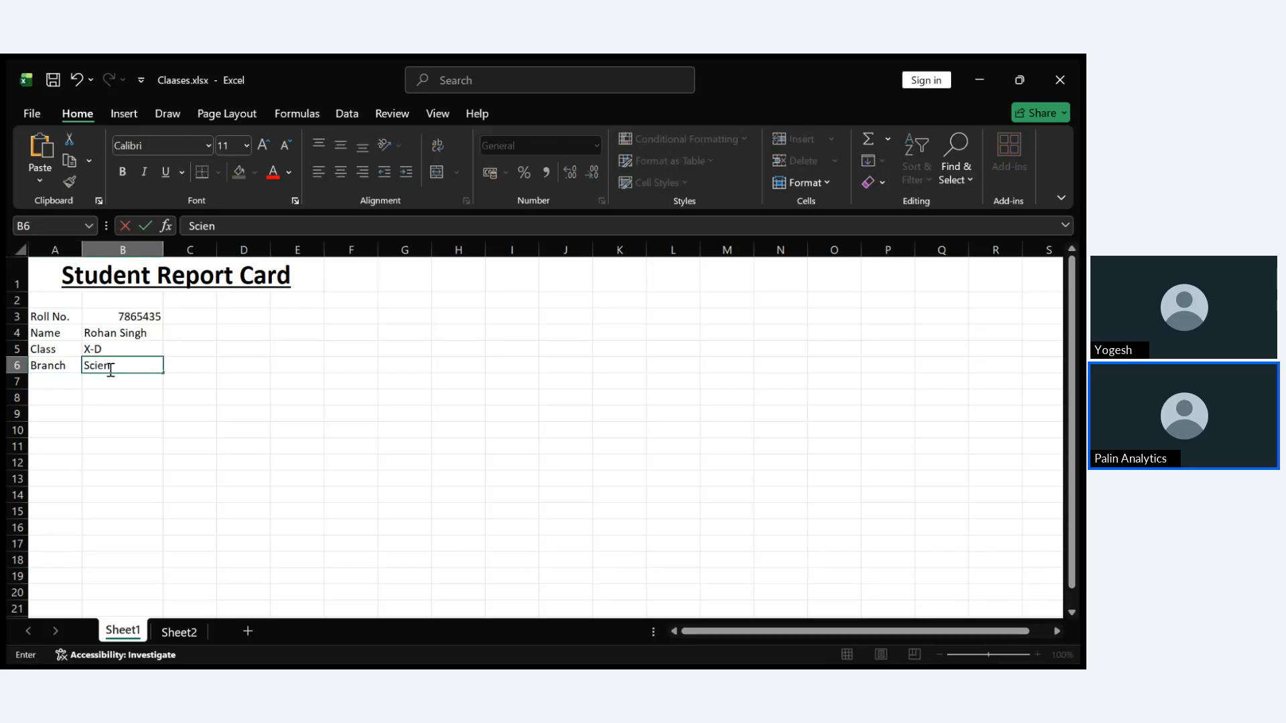
left_click(248, 404)
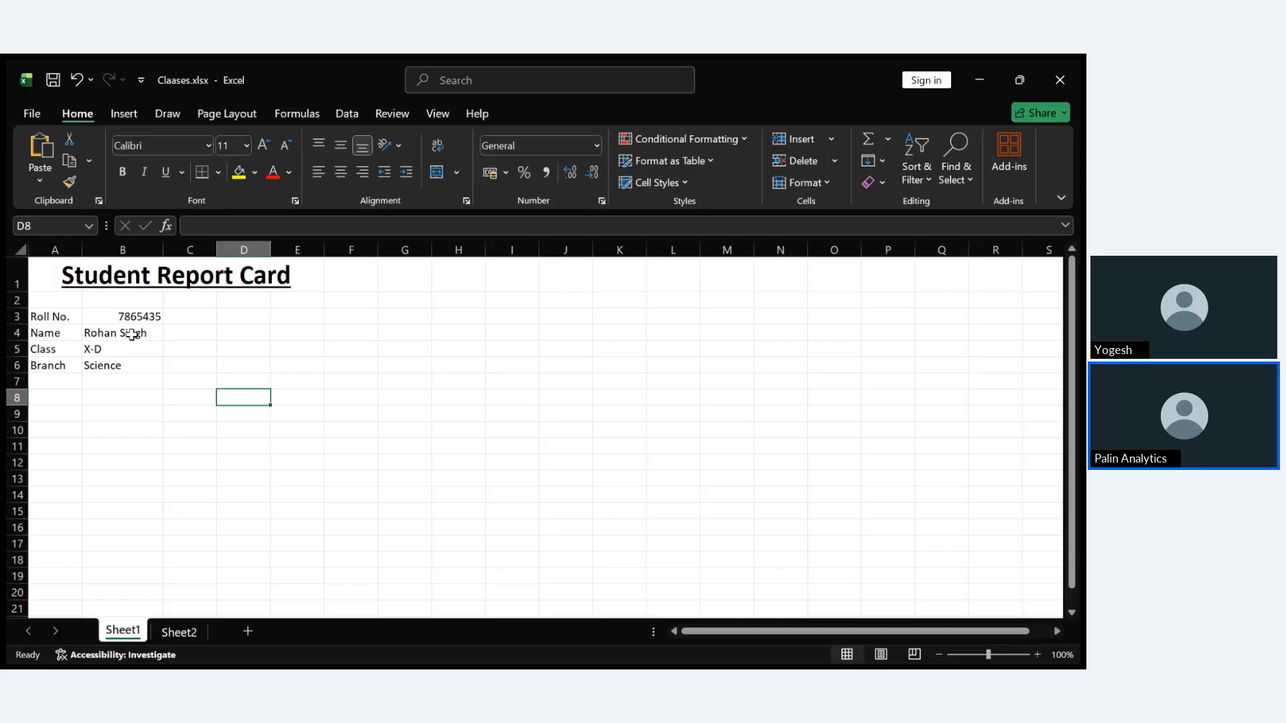
Left-align the student's roll number in cell B3.
left_click(111, 316)
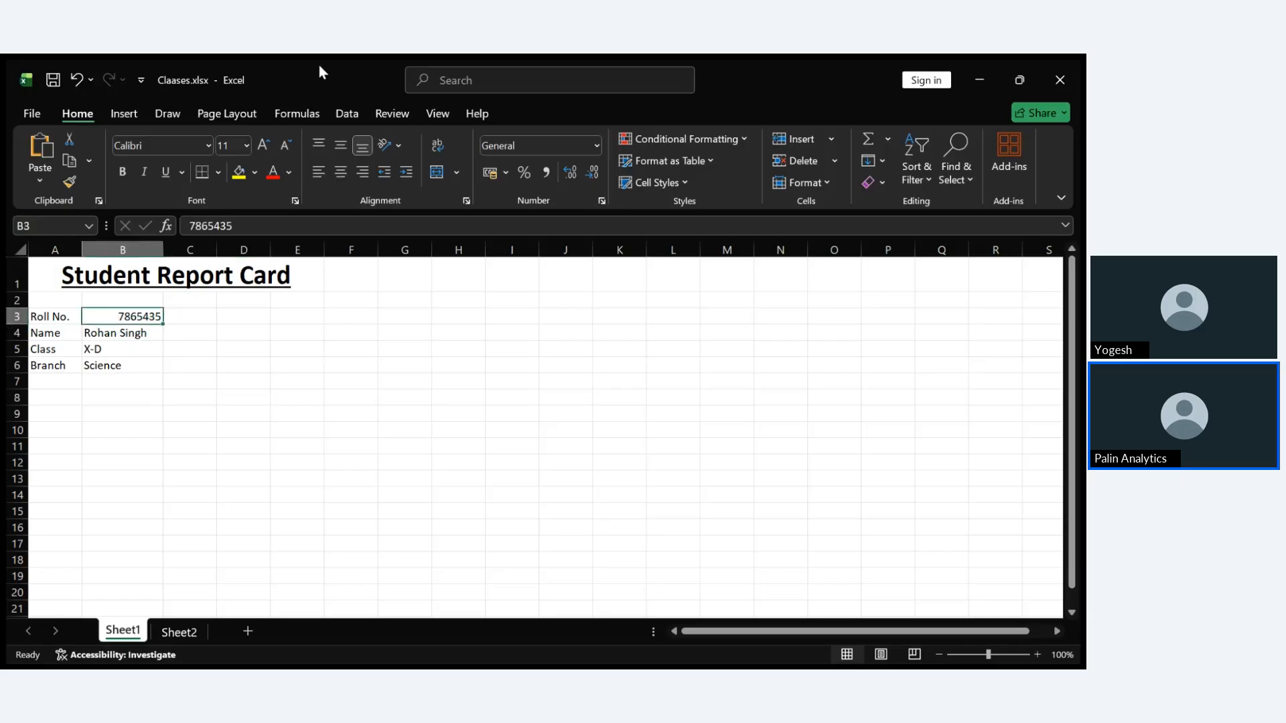
left_click(314, 173)
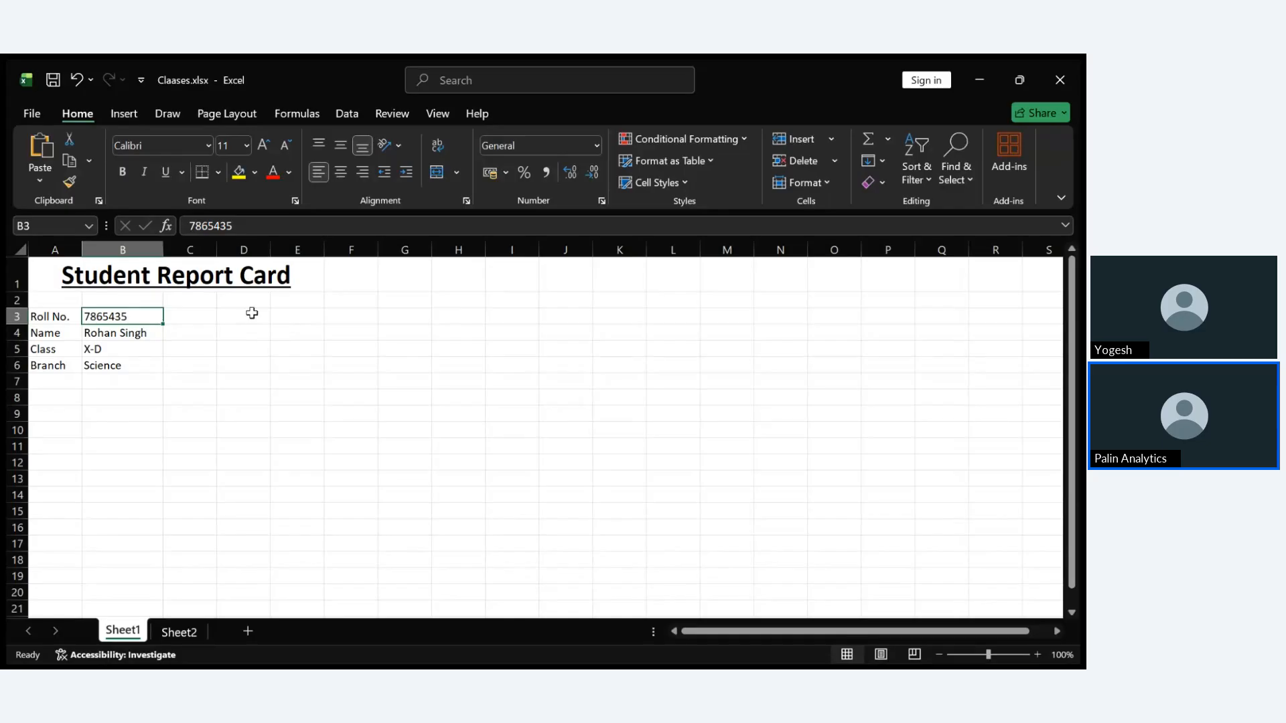
Enter the label "Father's Name" in cell E3 and widen column E to fit it.
left_click(284, 316)
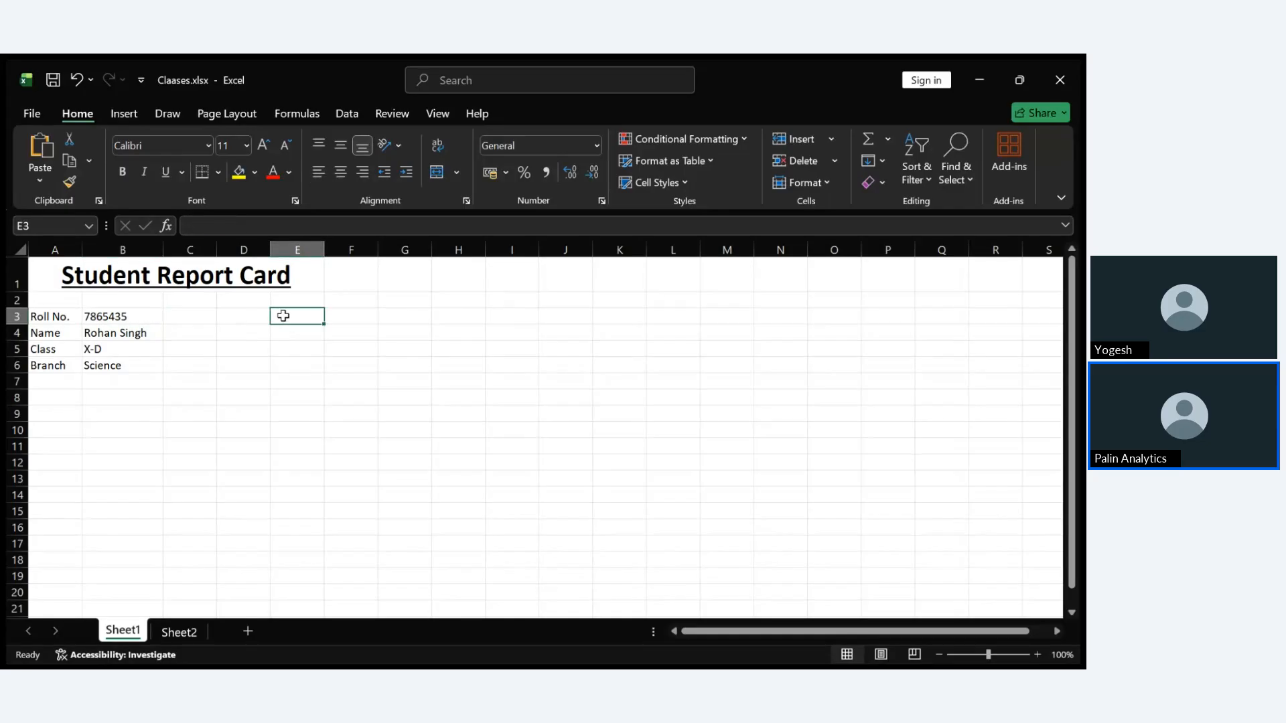
type("Father")
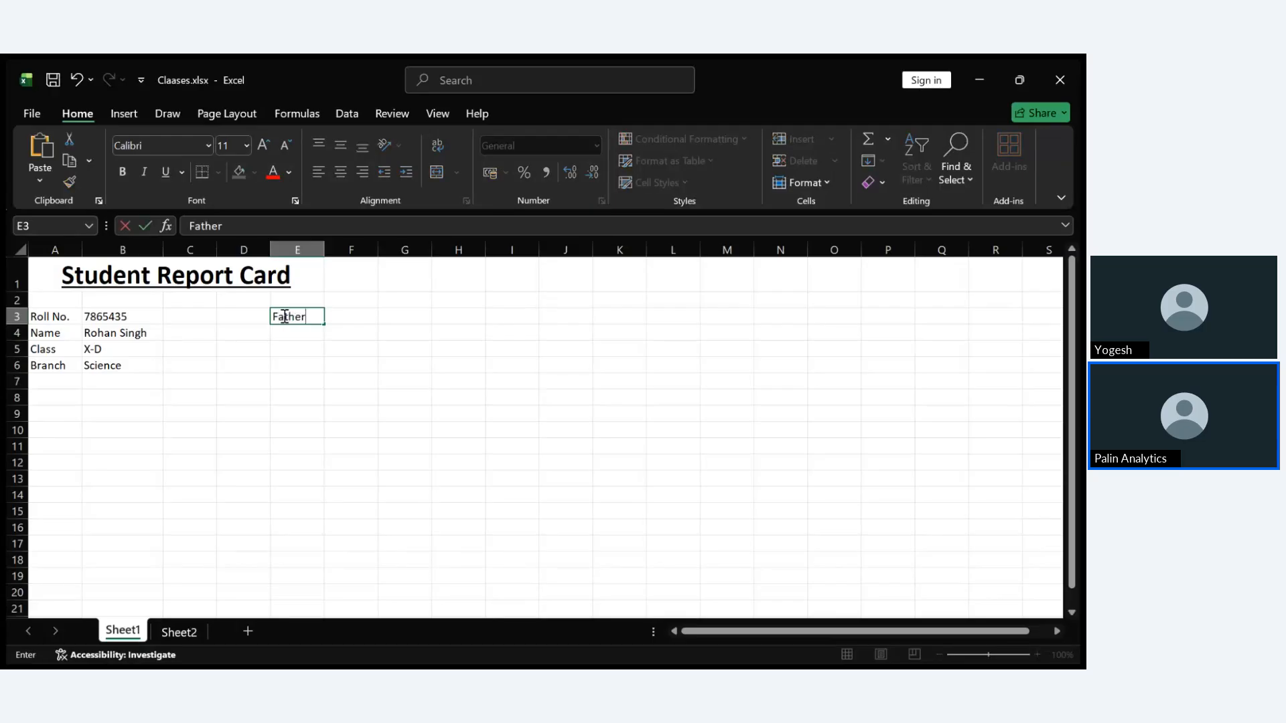
type("'s Name")
left_click(314, 256)
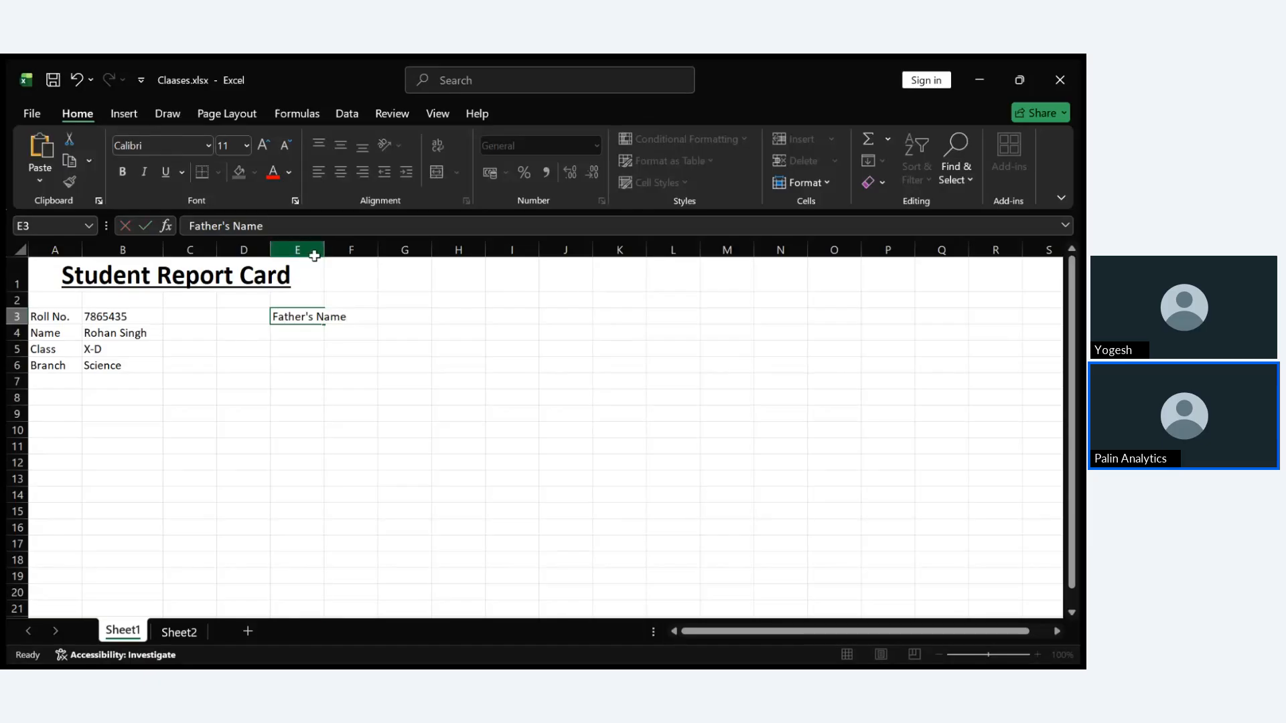
left_click(315, 255)
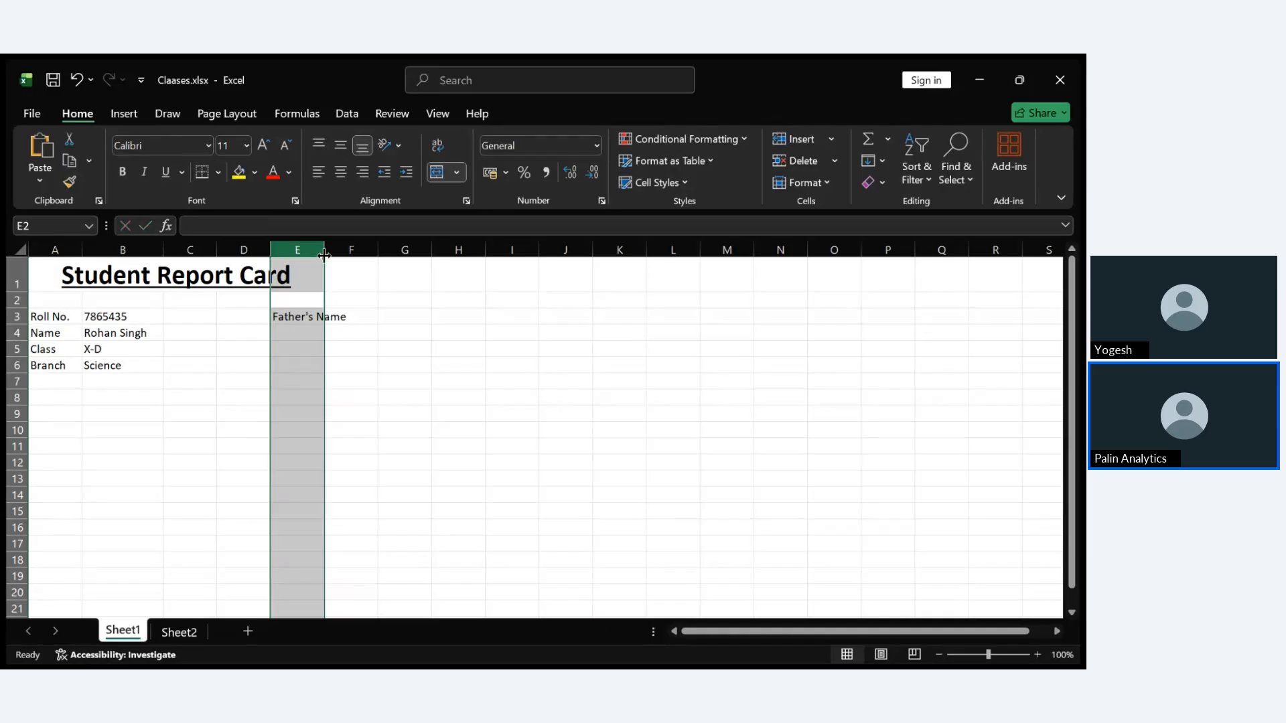
left_click_drag(322, 256, 360, 262)
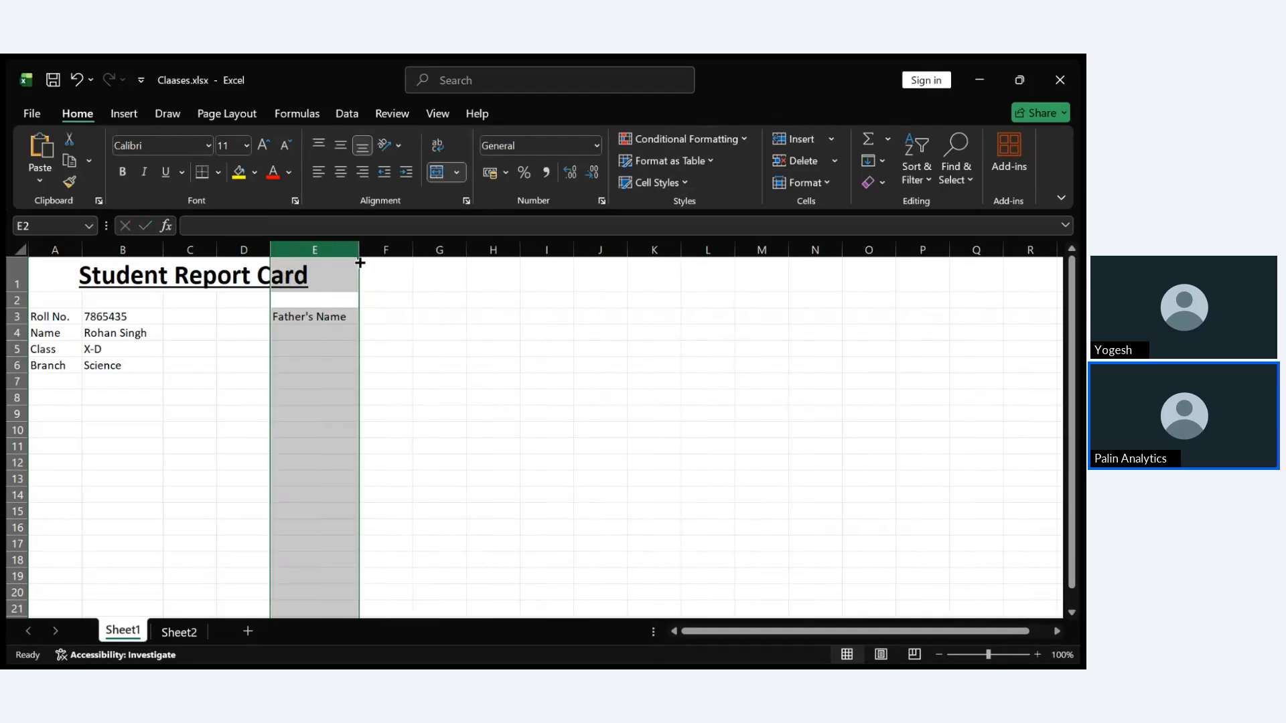
left_click(485, 395)
Enter the label "Mother's Name" in cell E4, below the father's name label.
left_click(293, 333)
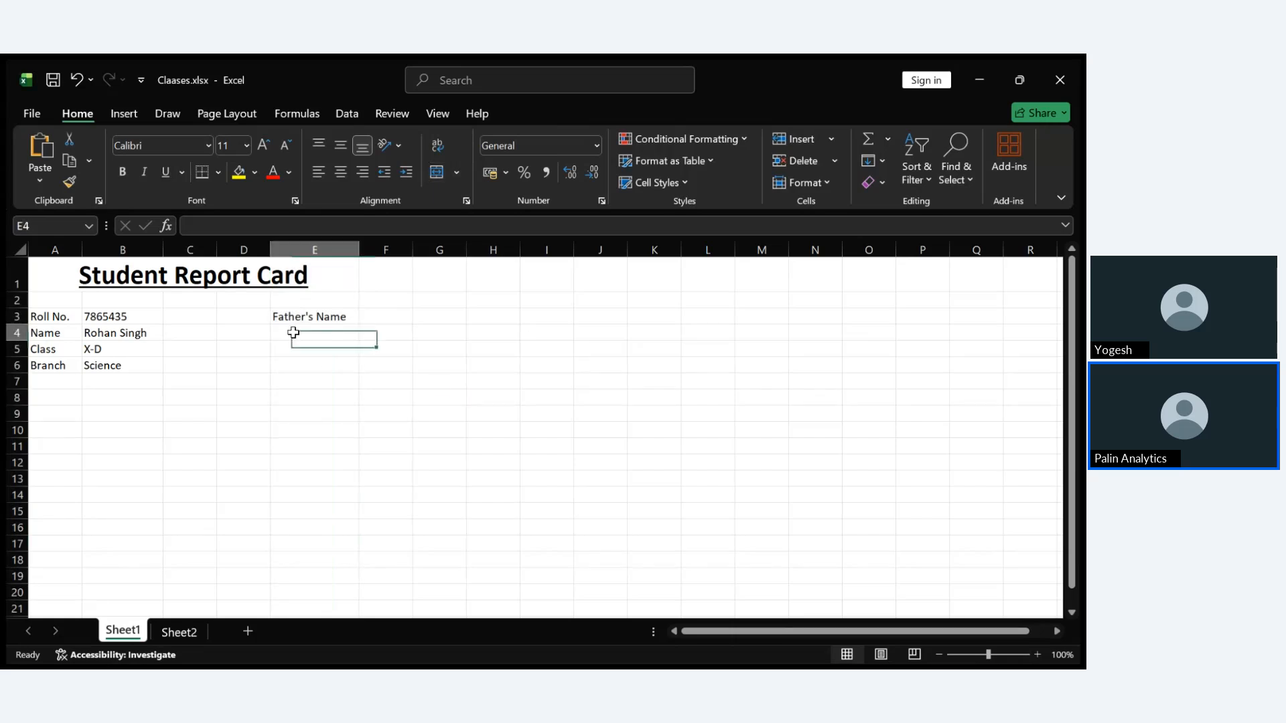
type("Mothe")
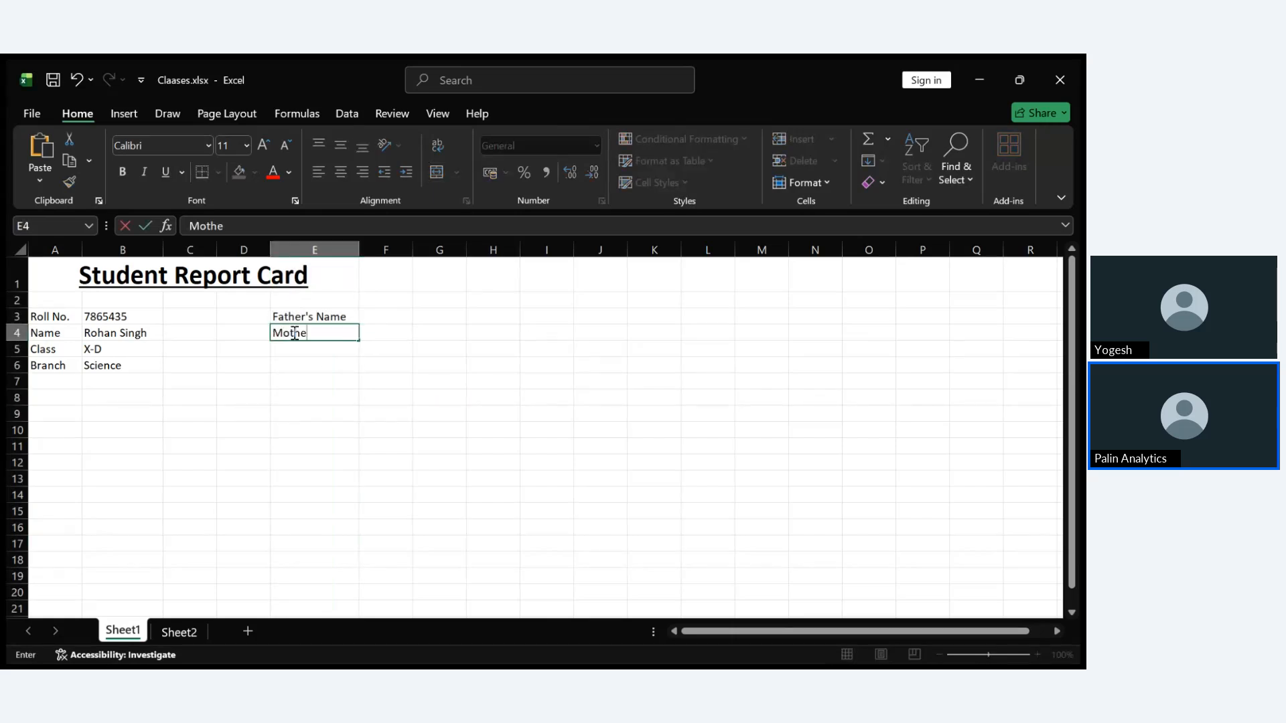
type("r's NAme")
key("Left")
key("Left")
key("Right")
key("Right")
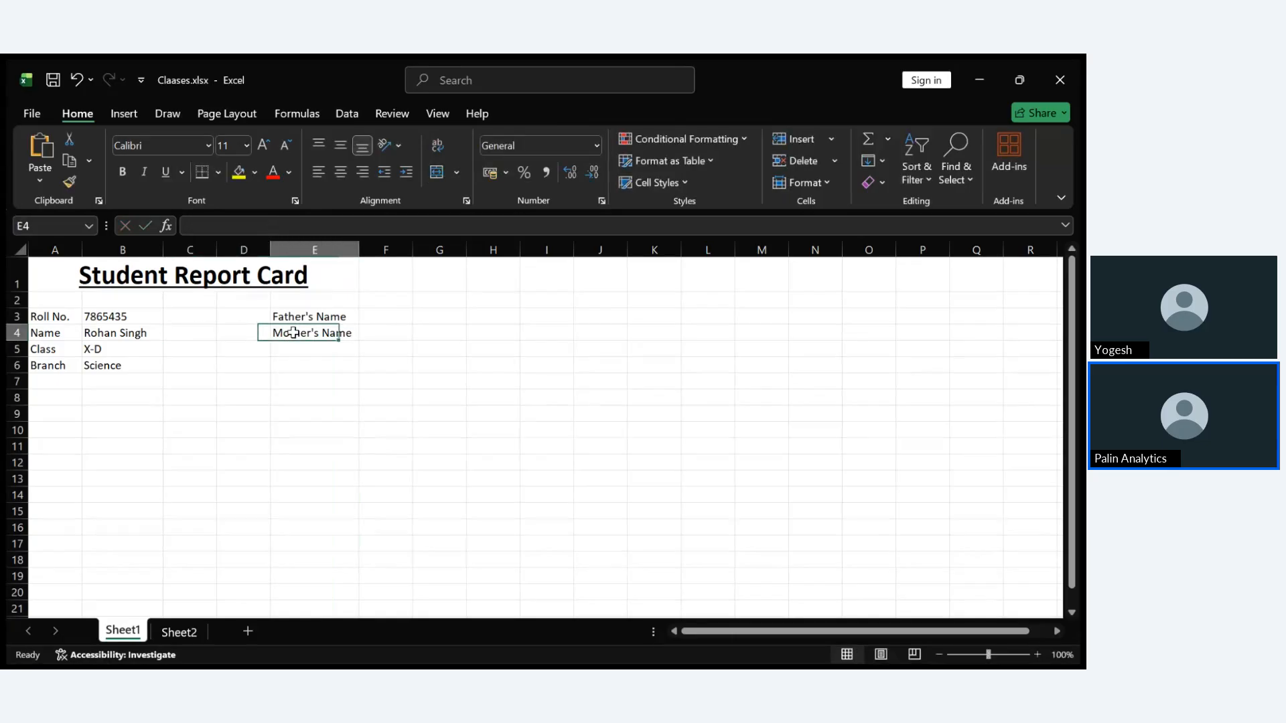
key("Down")
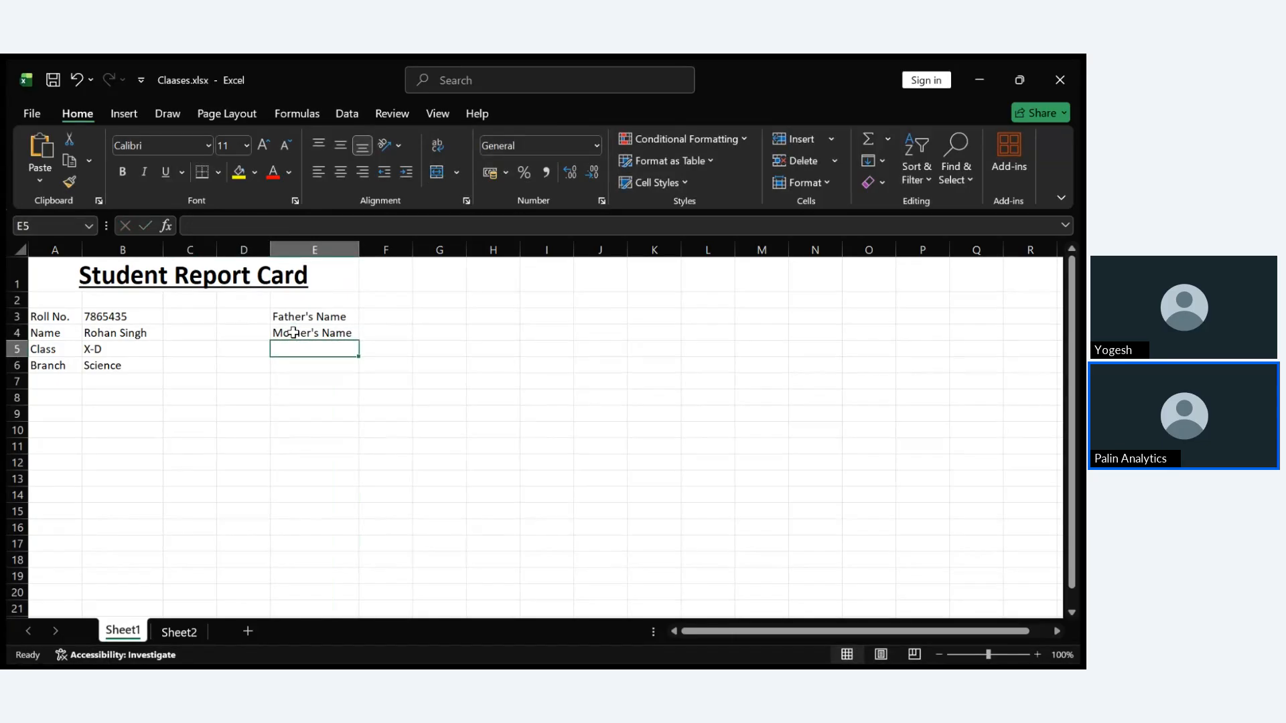
key("Up")
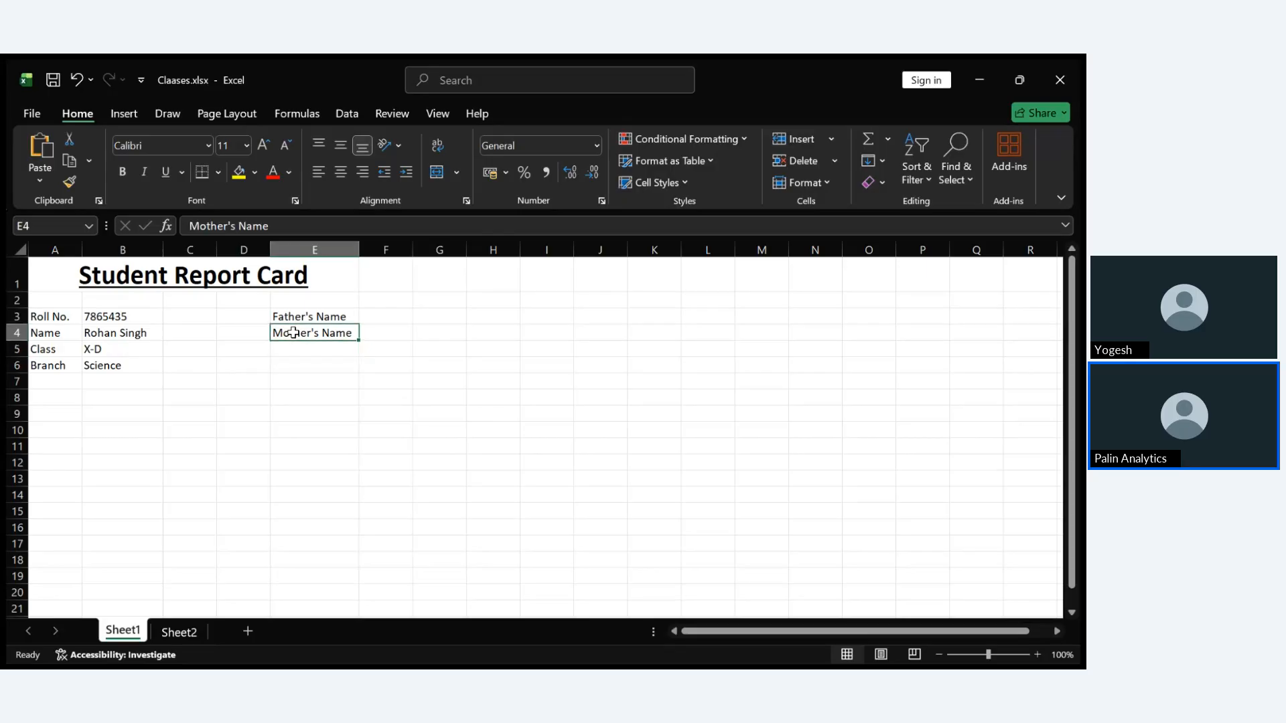
left_click(309, 362)
left_click(304, 352)
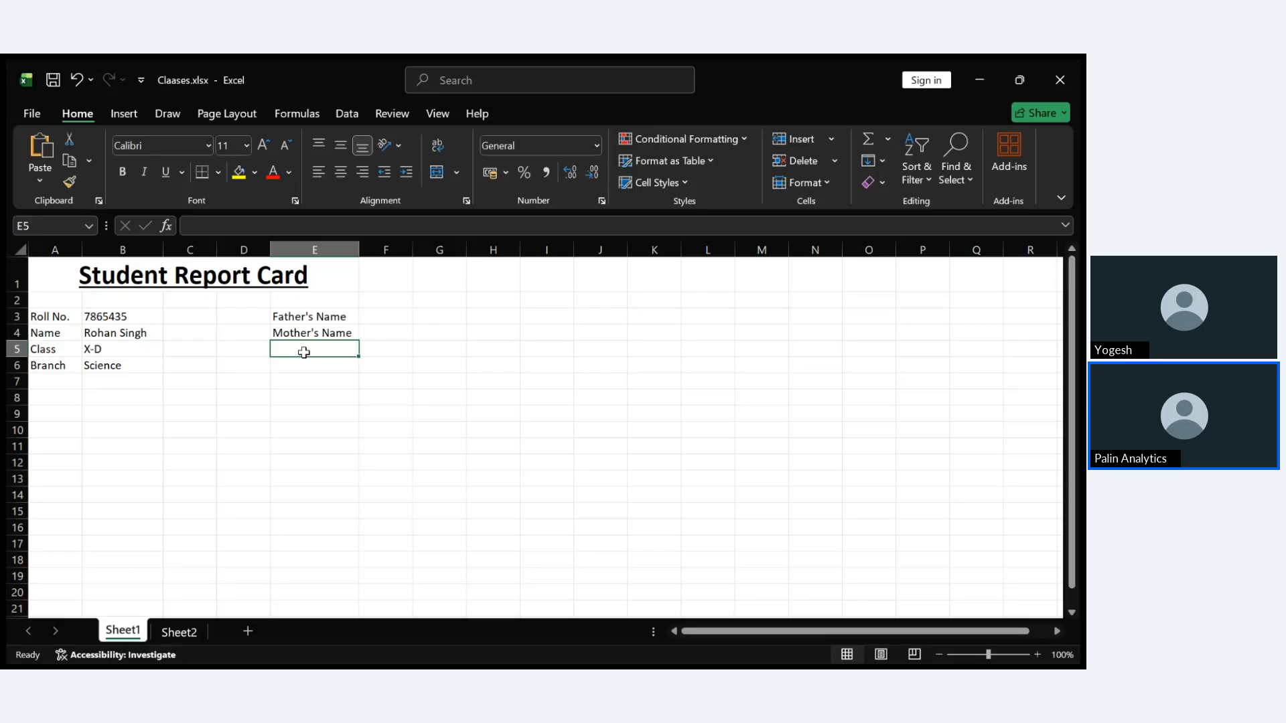
key("Down")
key("Down")
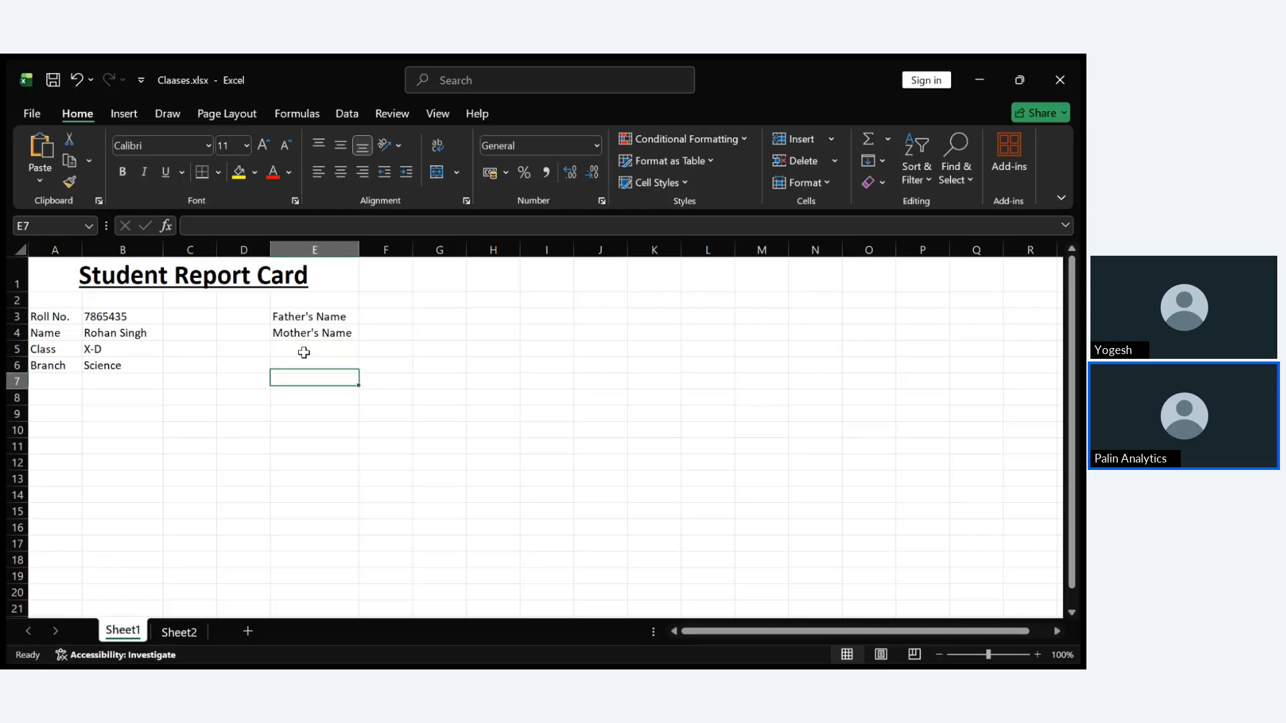
key("Up")
key("Down")
key("Down")
key("Right")
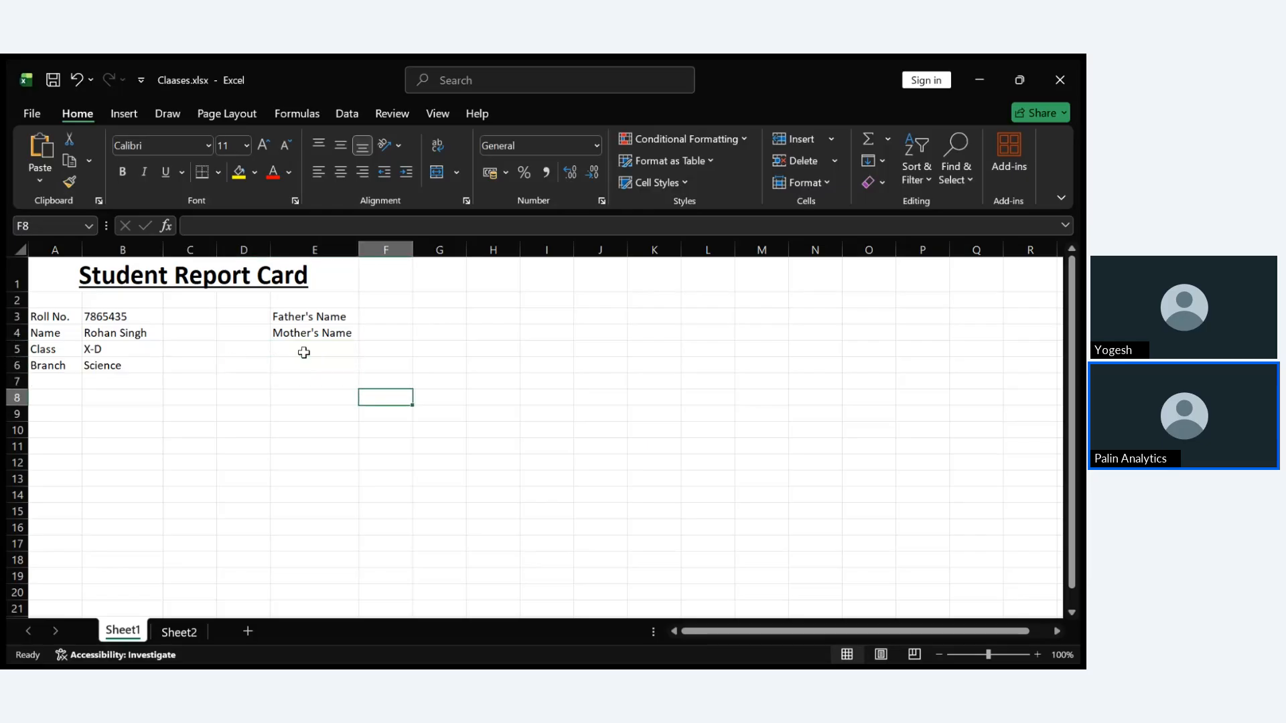
Enter the label "Phone No." in cell E5 and the label "Email" in cell E6, below the mother's name label.
key("Up")
key("Up")
key("Up")
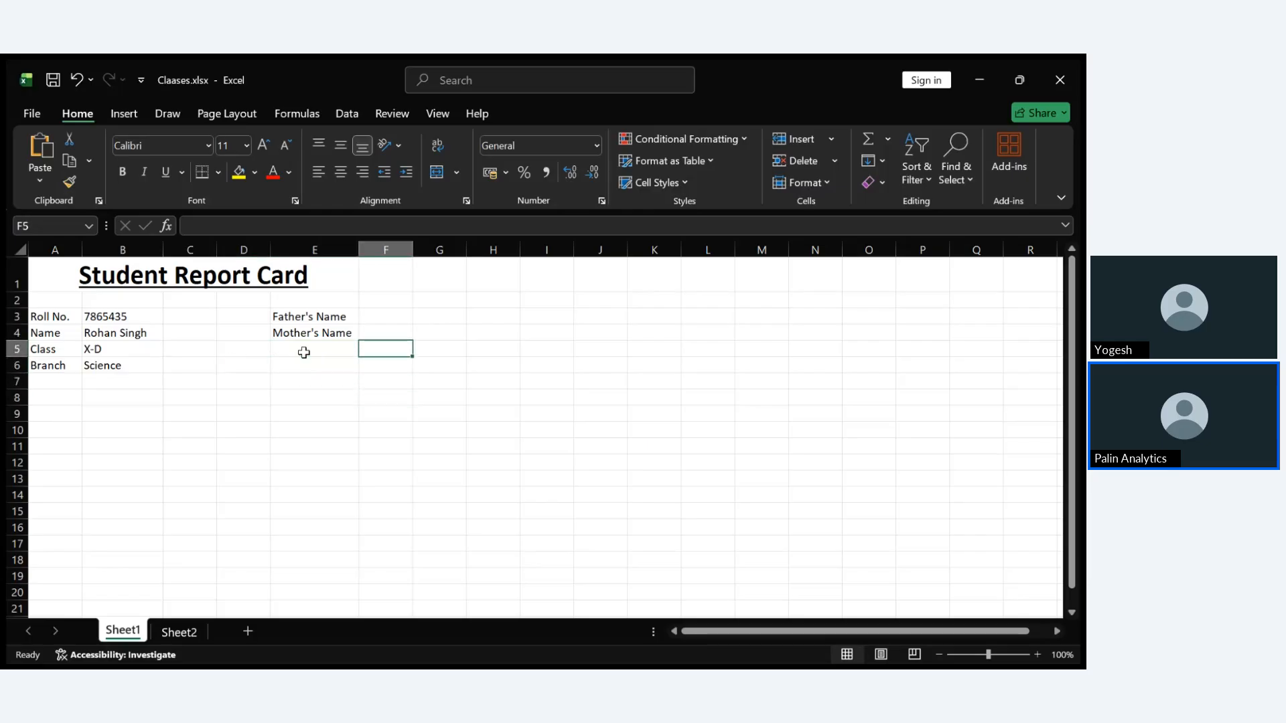
key("Left")
key("shift+Up")
key("shift+Up")
key("shift+Down")
key("shift+Down")
key("shift+Down")
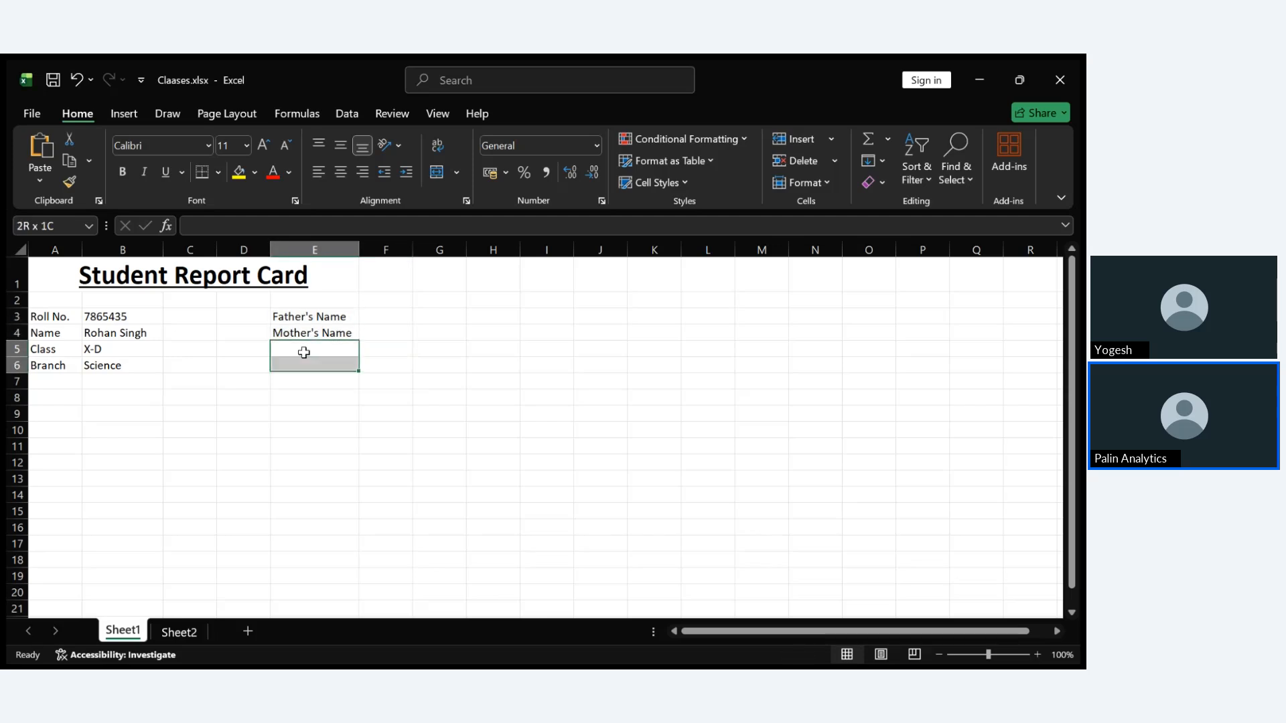
key("shift+Left")
key("shift+Right")
key("shift+Down")
key("shift+Right")
key("shift+Up")
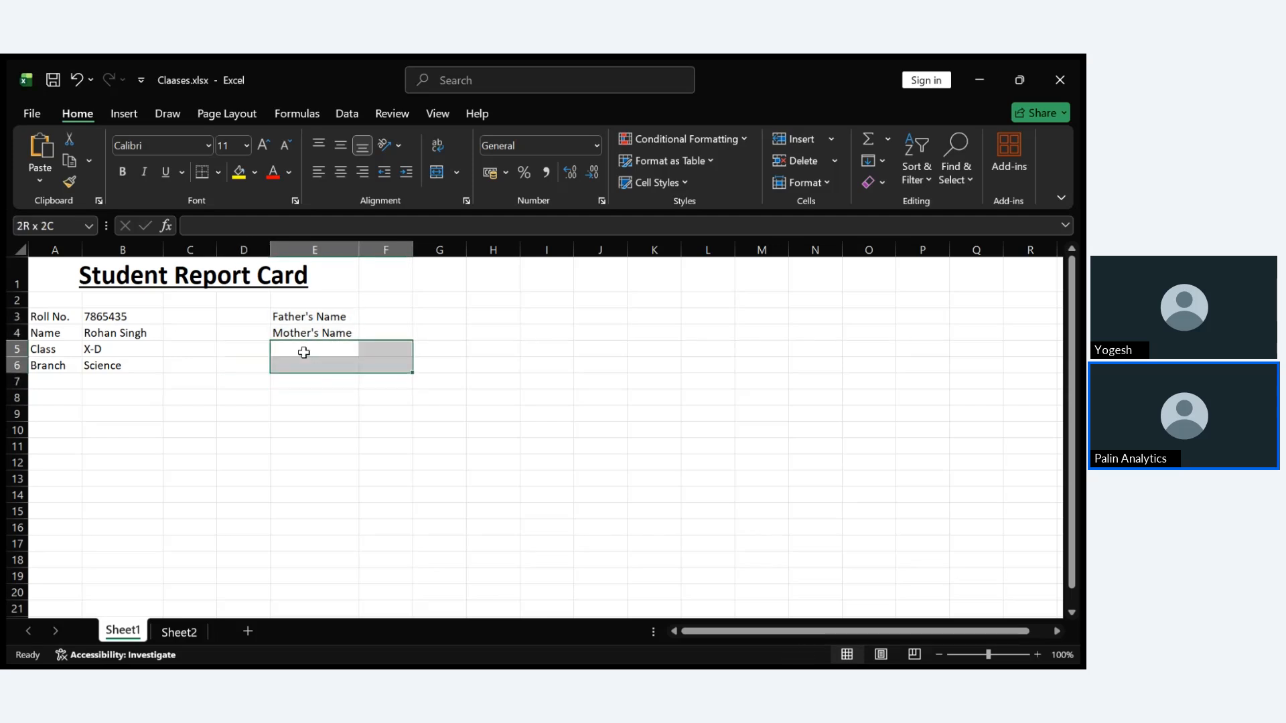
key("shift+Up")
key("shift+Left")
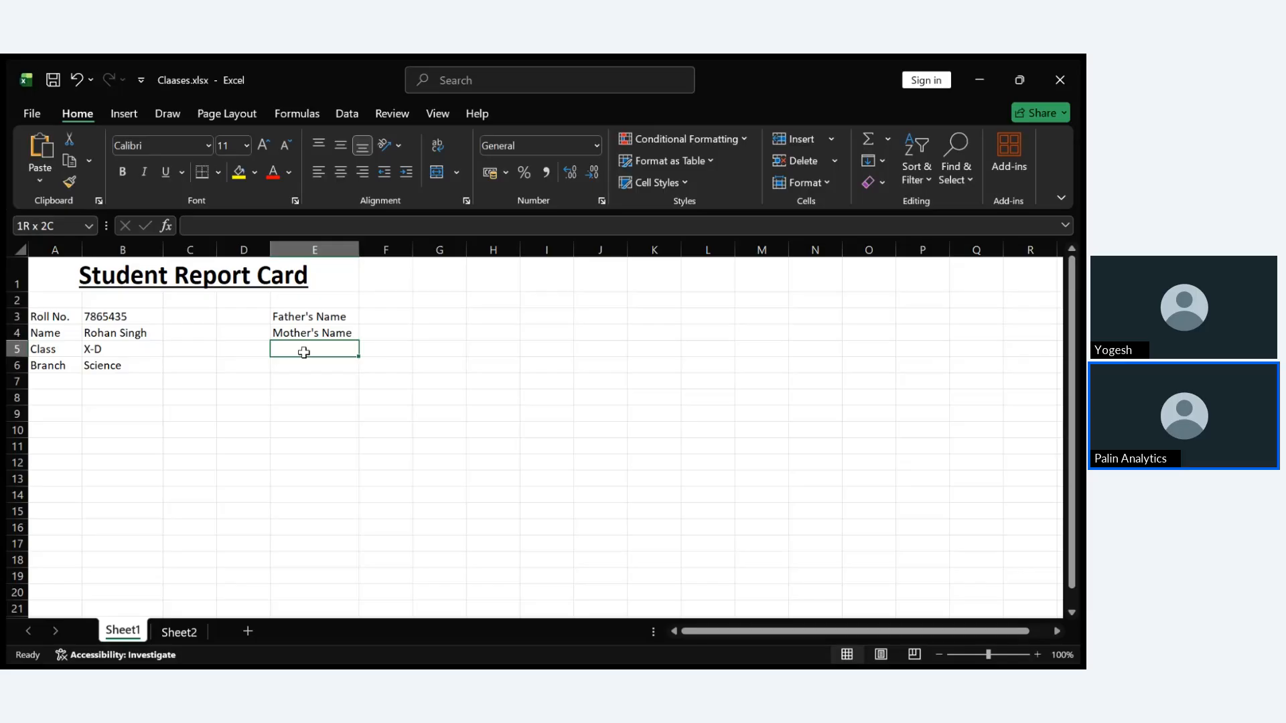
type("Phone")
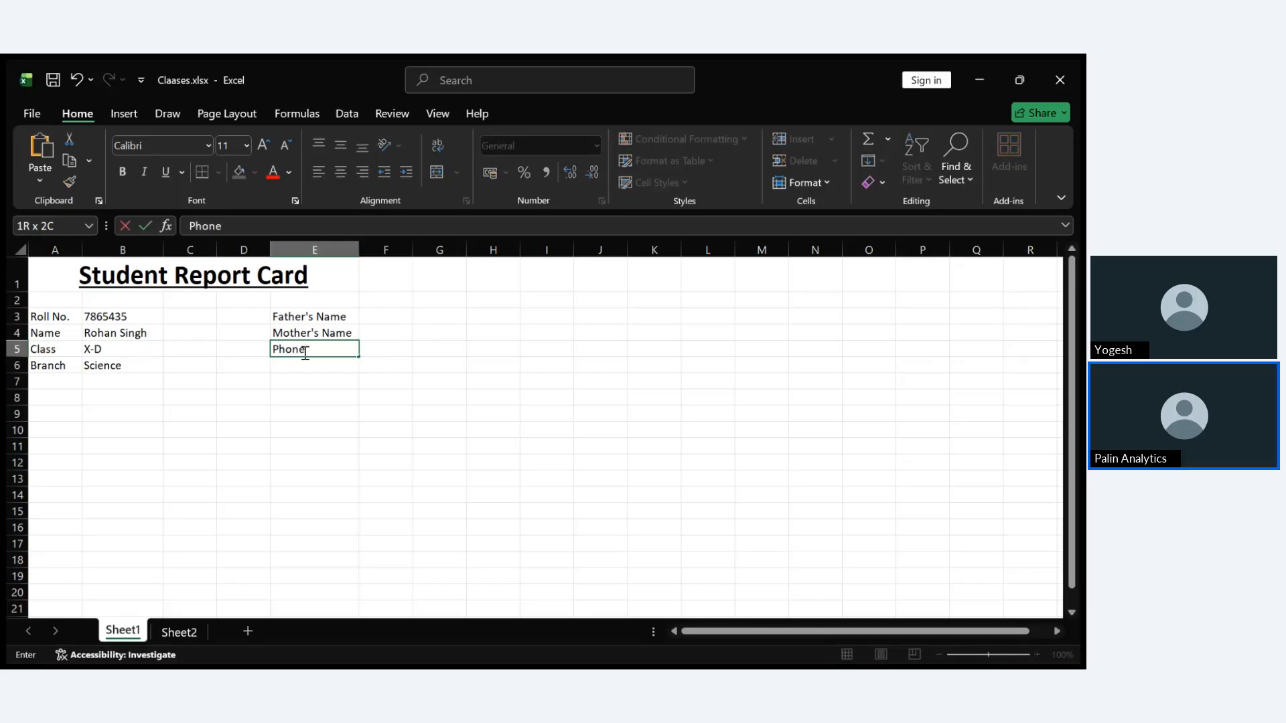
type(" No.")
key("Return")
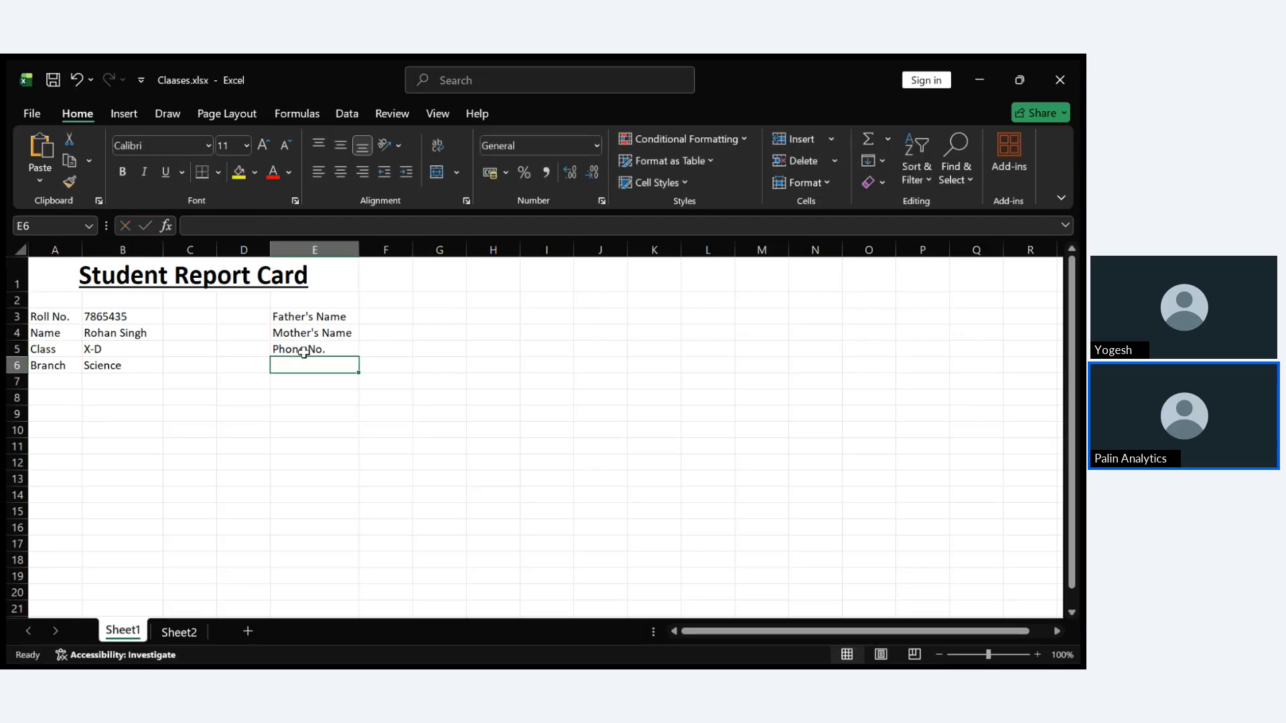
type("Email")
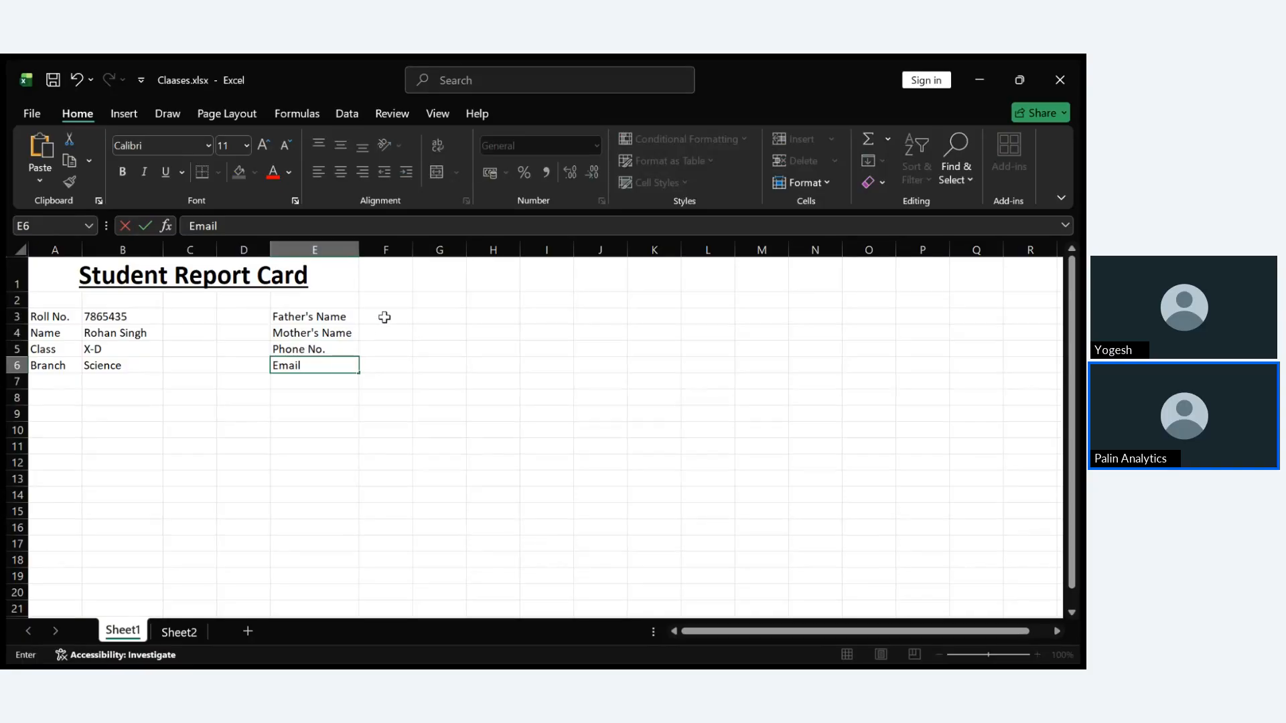
Enter the father's full name in cell F3 and the mother's full name in cell F4.
key("Right")
key("Up")
key("Up")
key("Up")
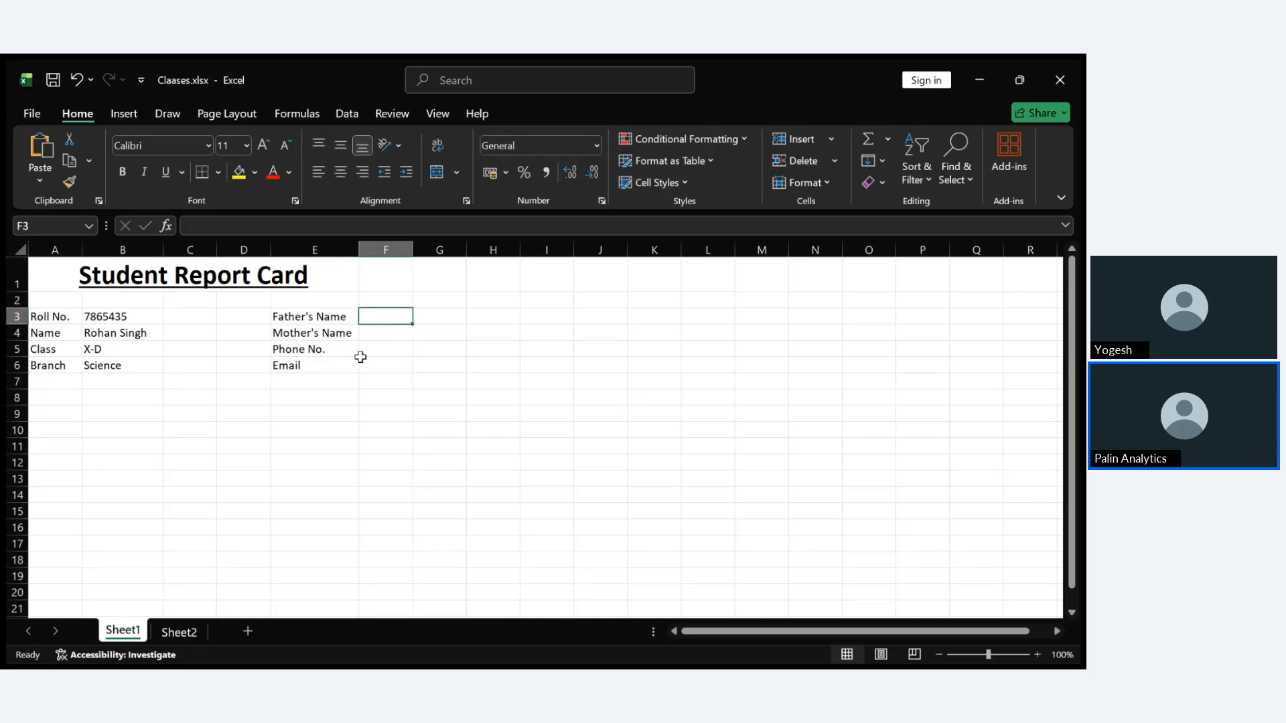
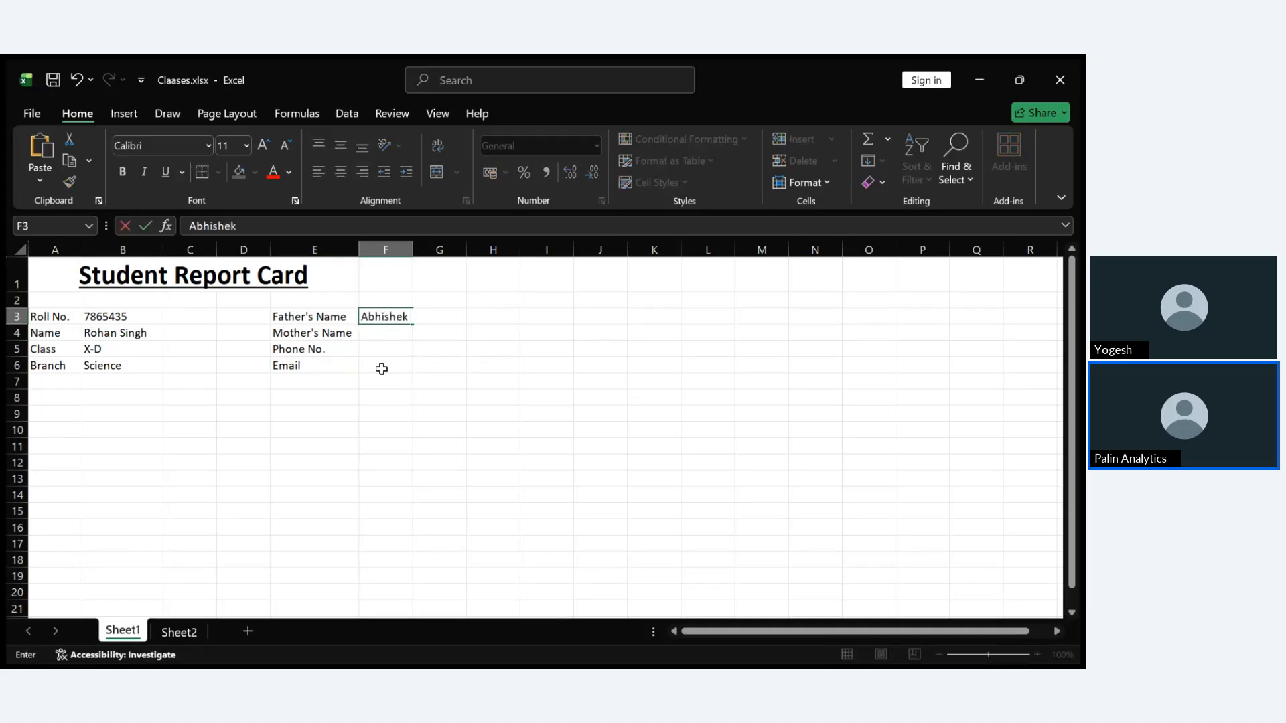
key("ctrl+Return")
key("Return")
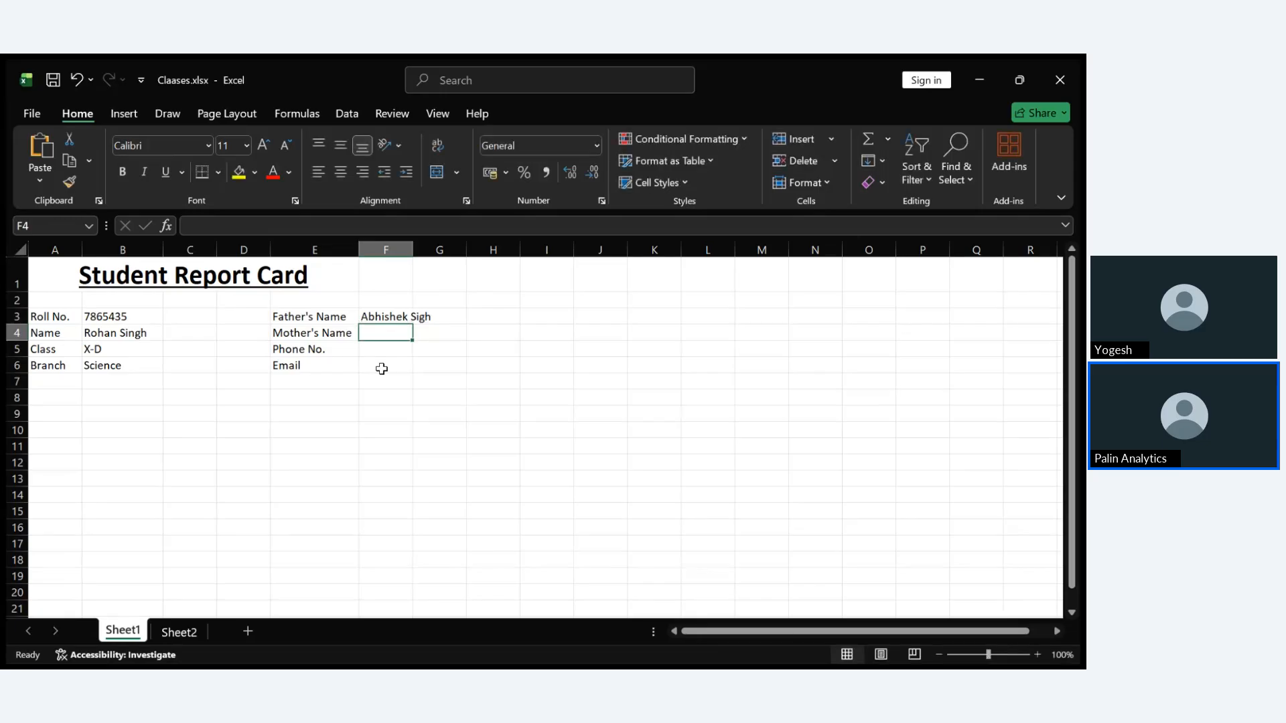
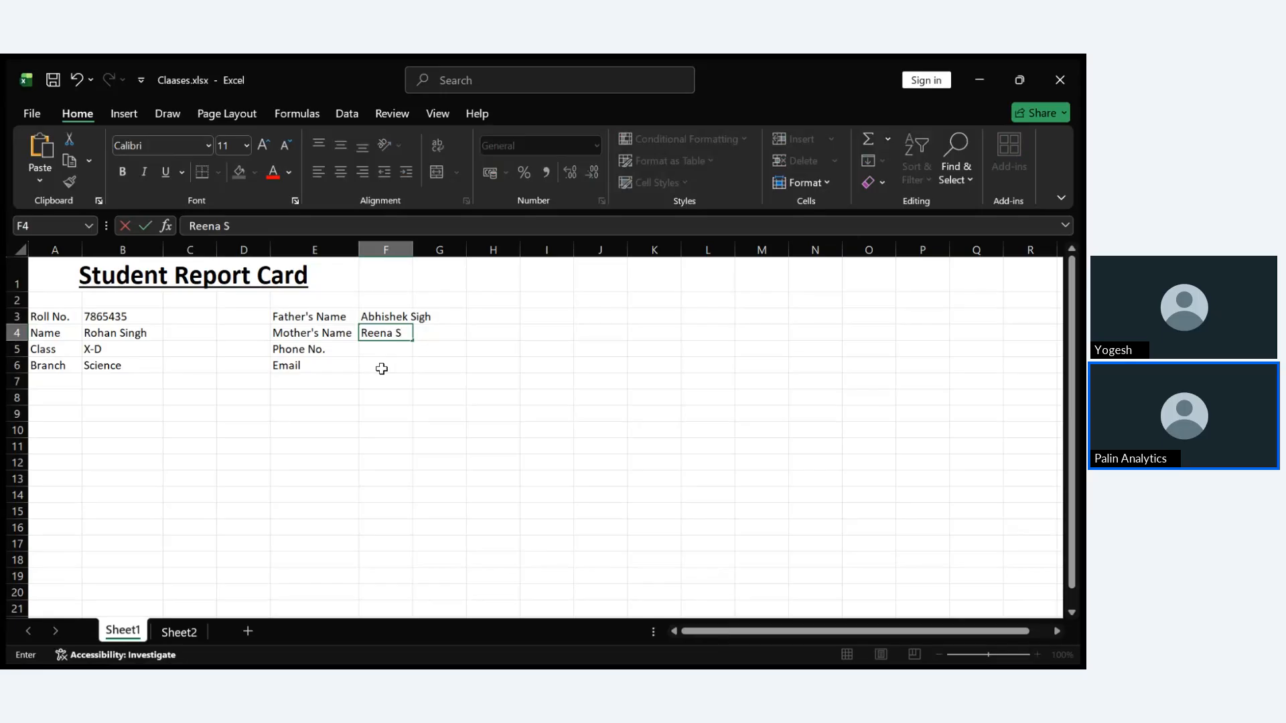
key("Return")
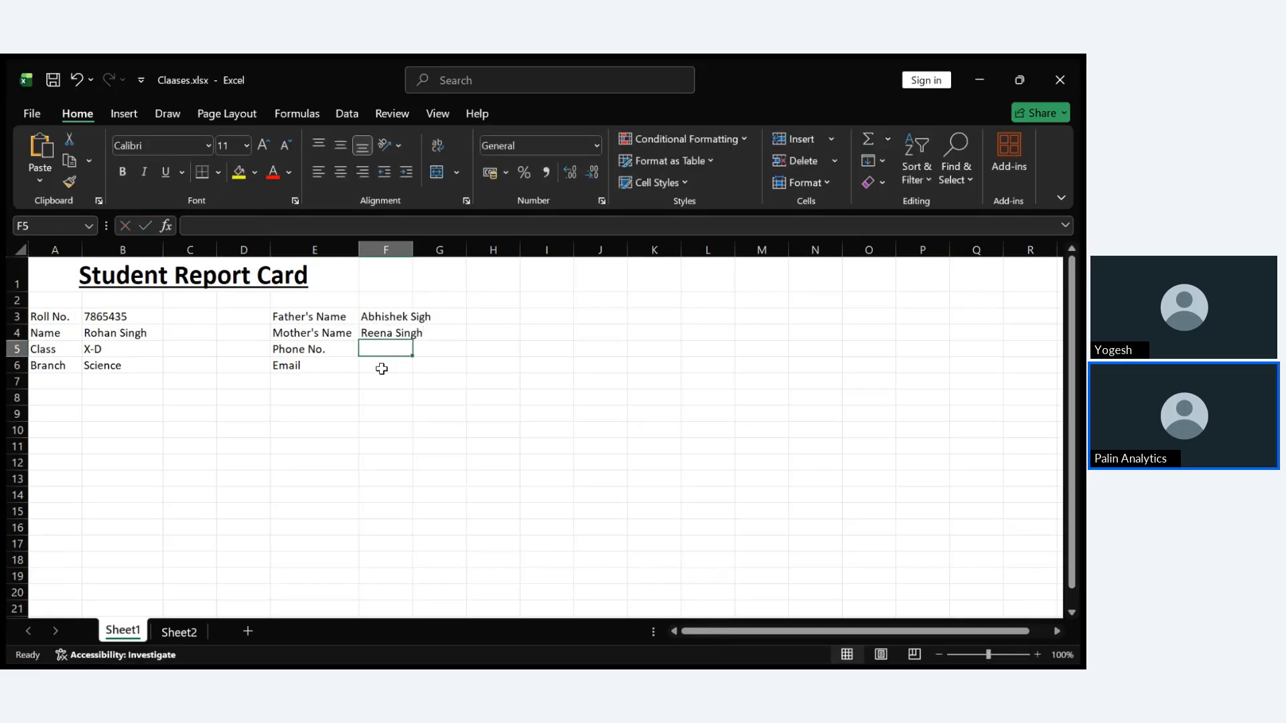
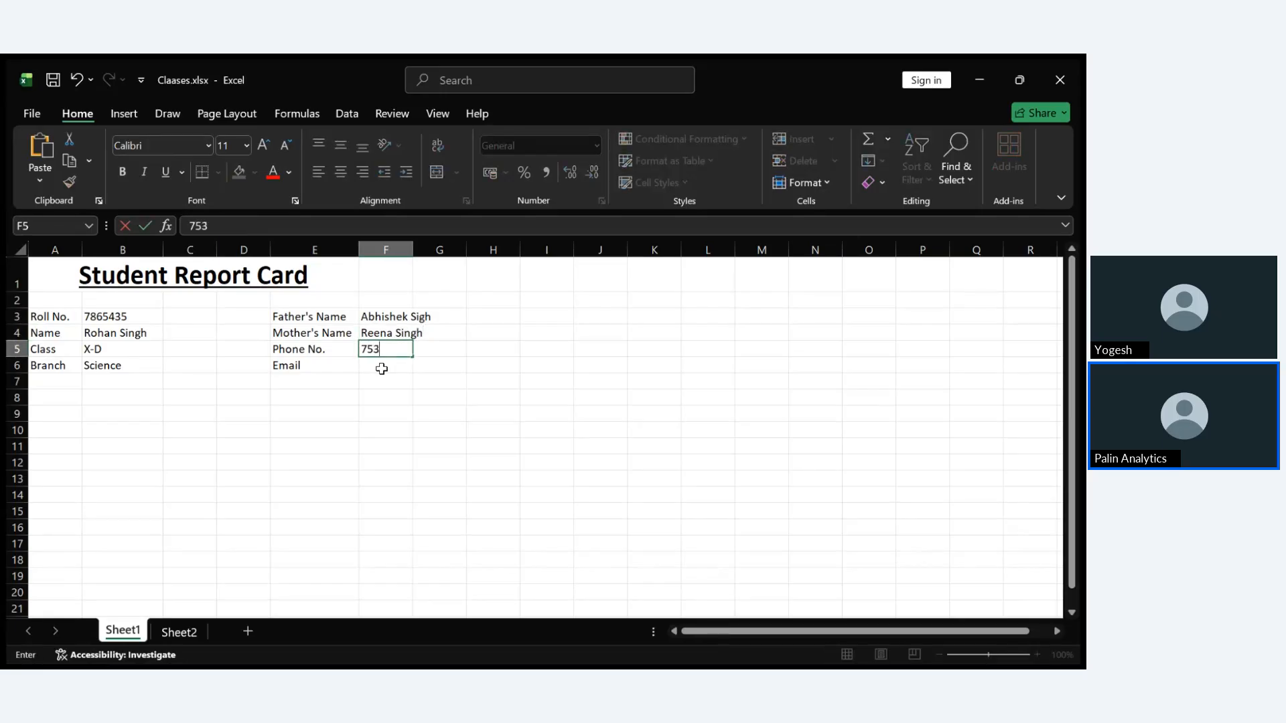
Enter the contact phone number in cell F5 and the student's e-mail address in cell F6.
key("Return")
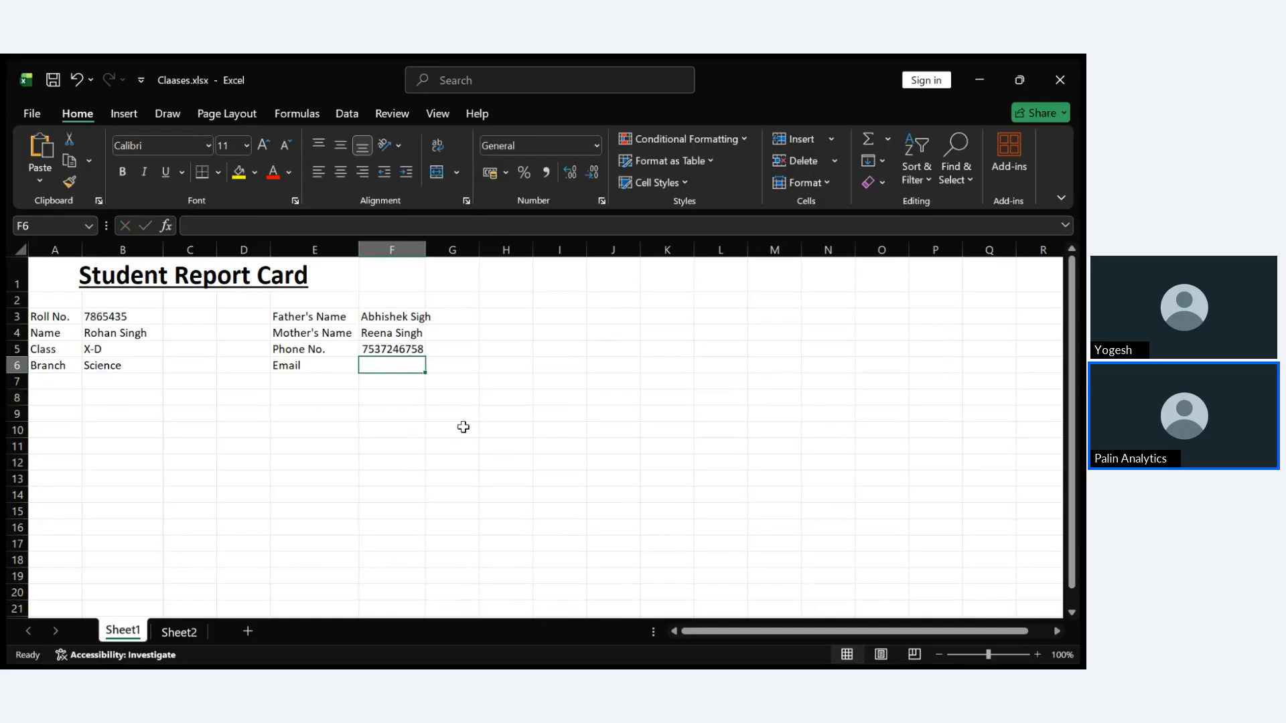
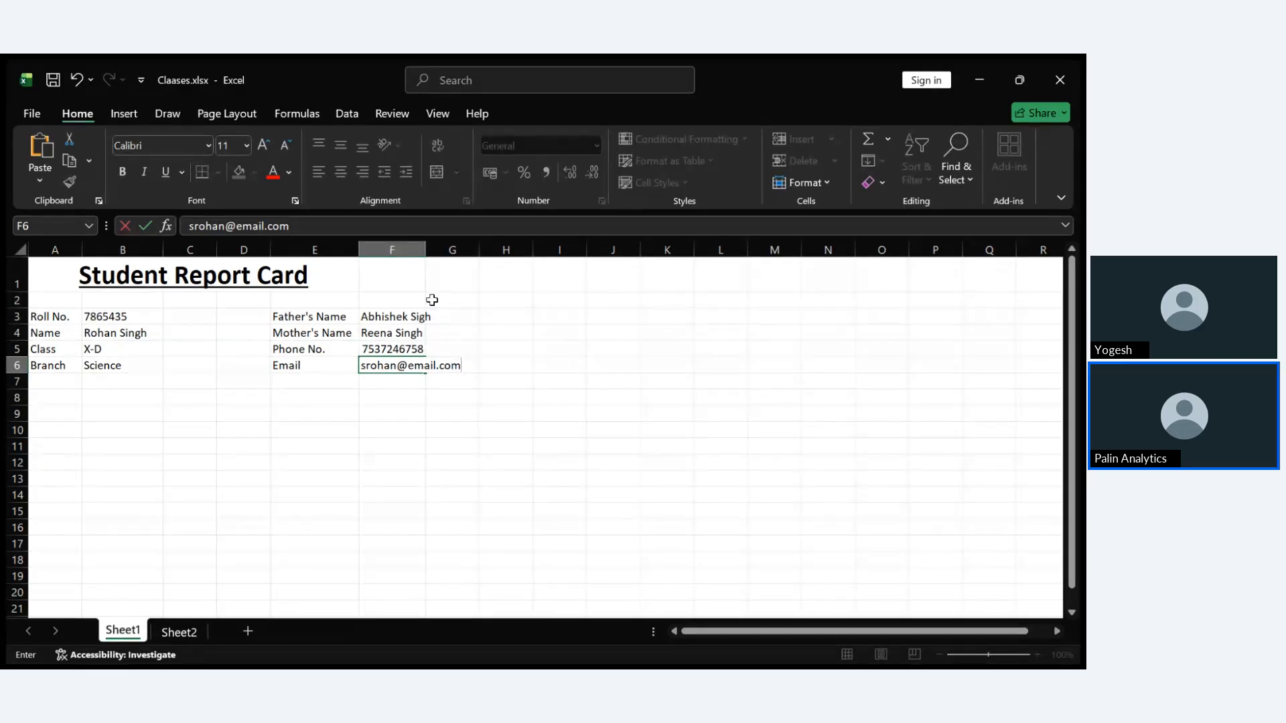
Widen column F so the e-mail address fits within it.
left_click(397, 249)
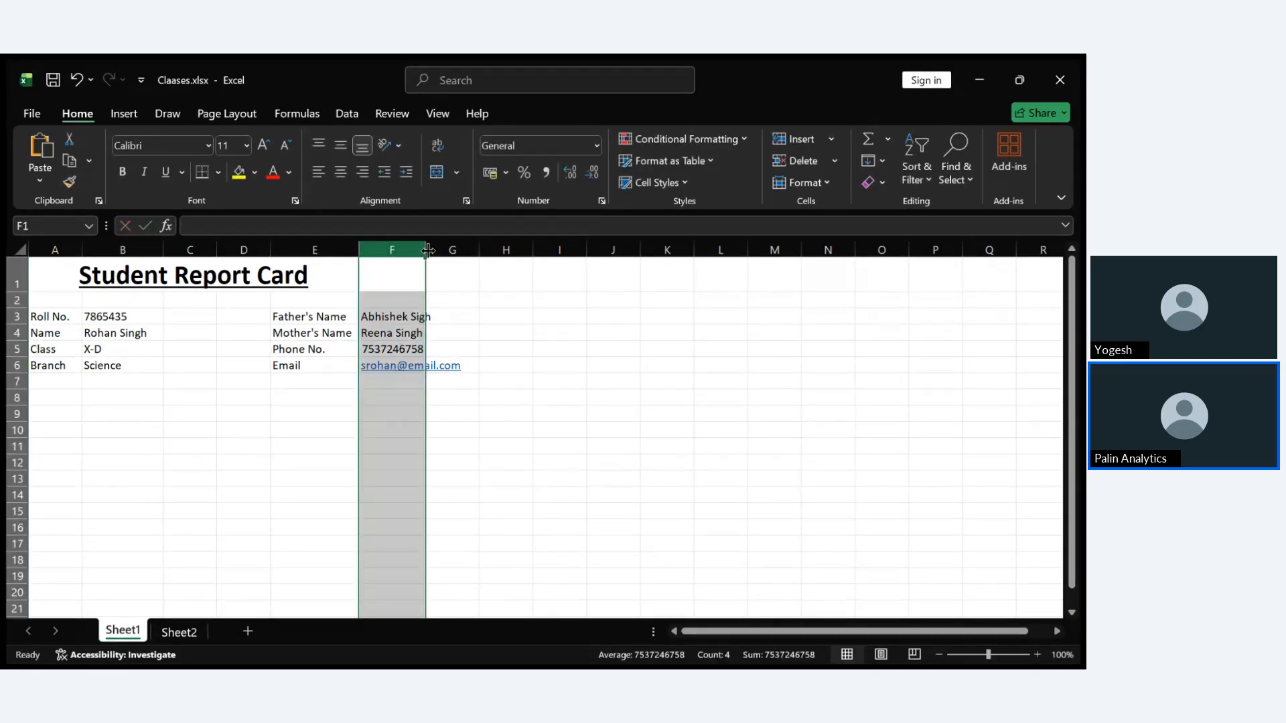
left_click_drag(428, 250, 469, 249)
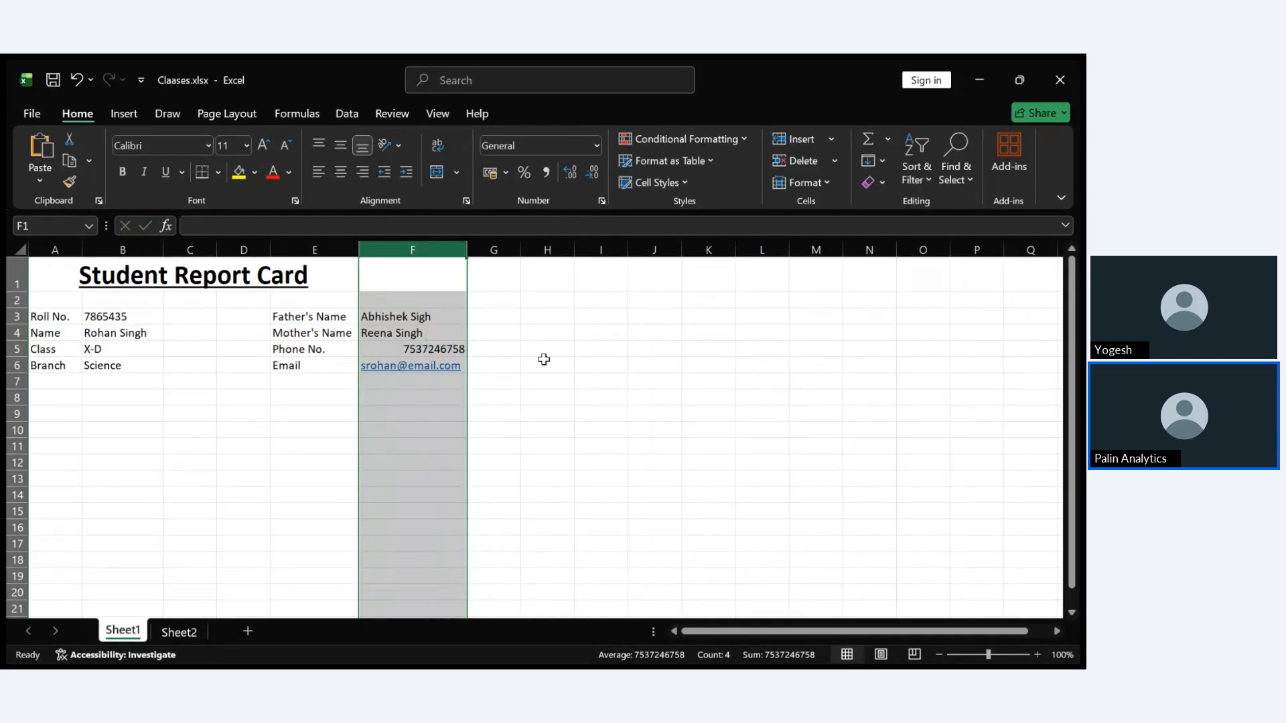
left_click(543, 361)
Left-align the phone number in cell F5.
left_click(389, 353)
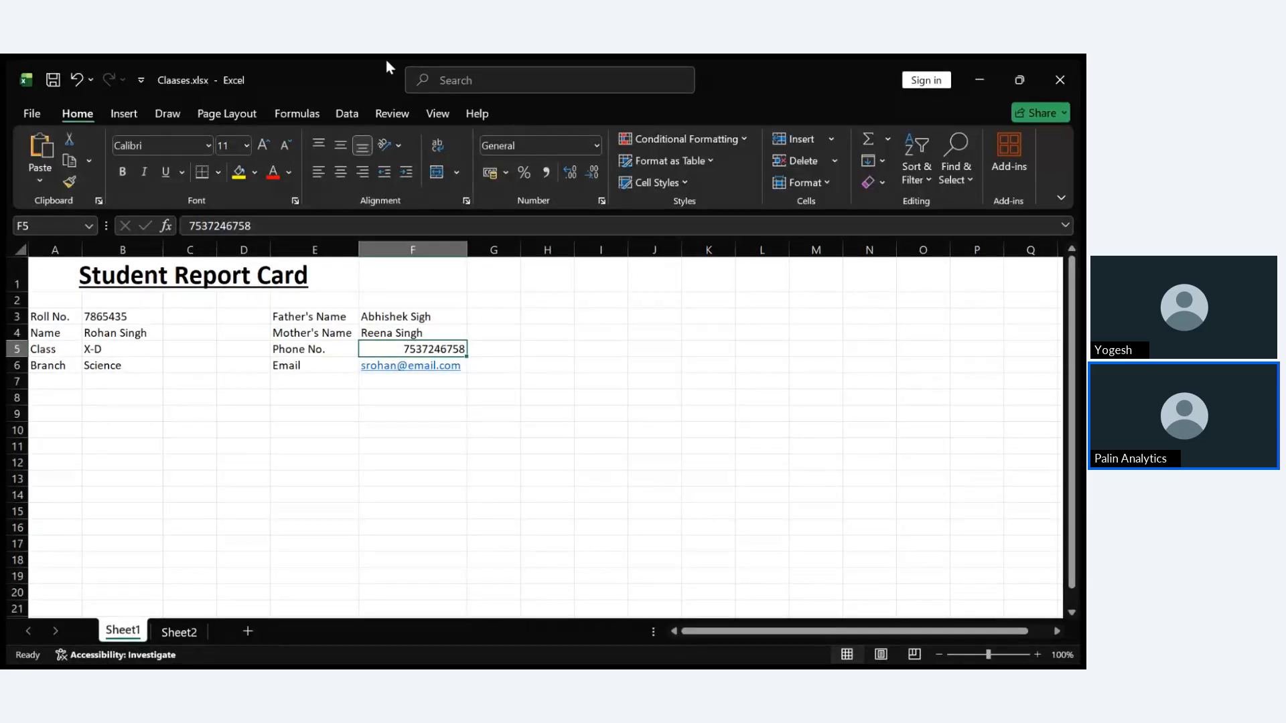
left_click(318, 173)
left_click(525, 441)
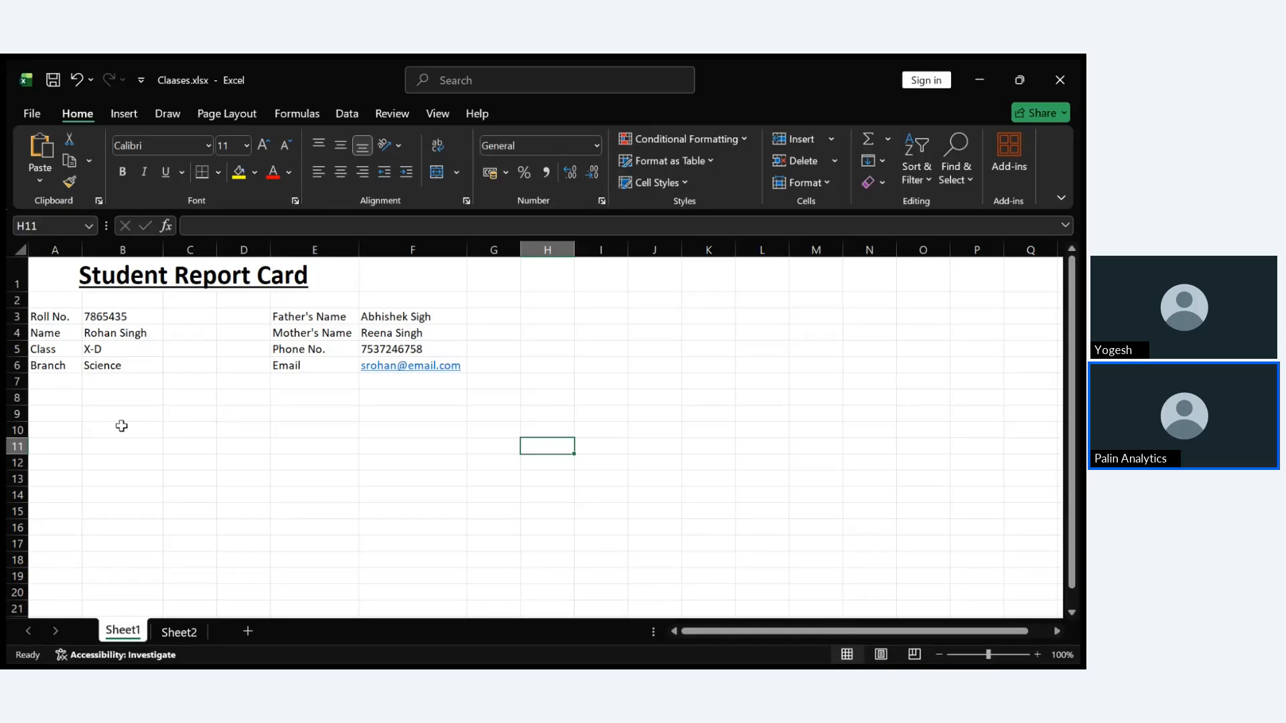
Start the marks table's header row with "S. No." in cell A8 and "Subject ID" in cell B8.
left_click(50, 401)
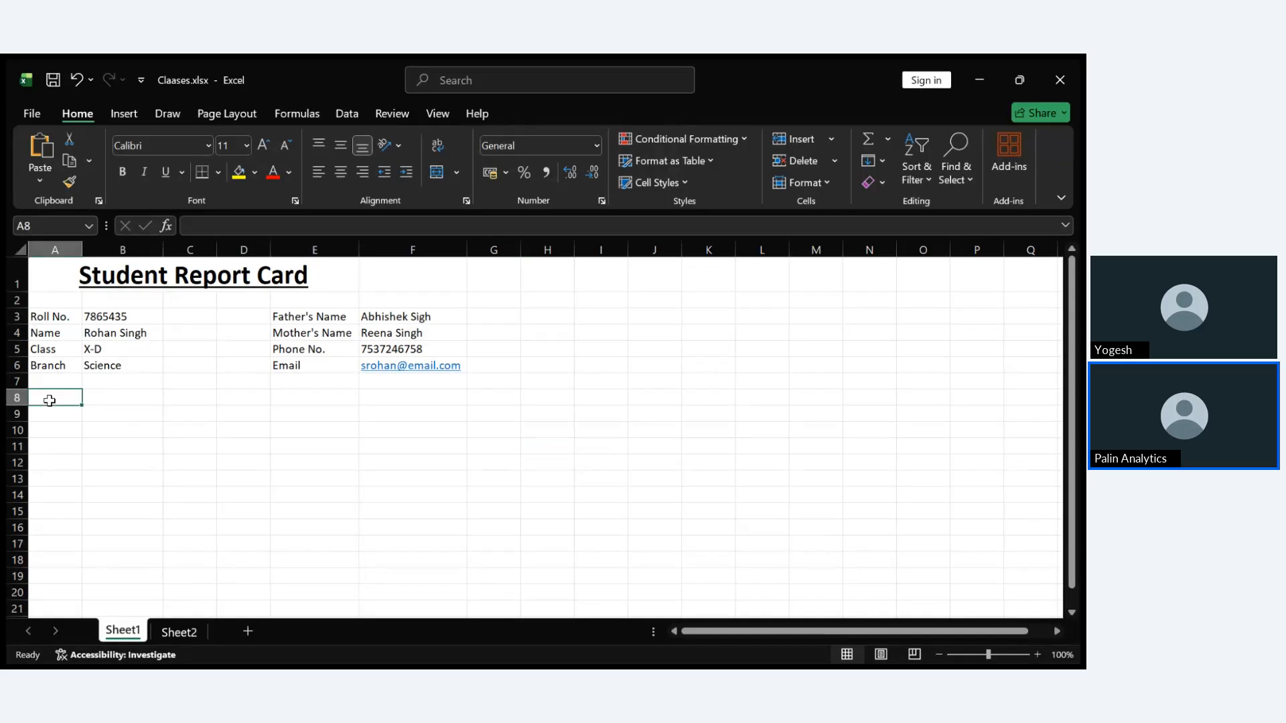
type("S. No.")
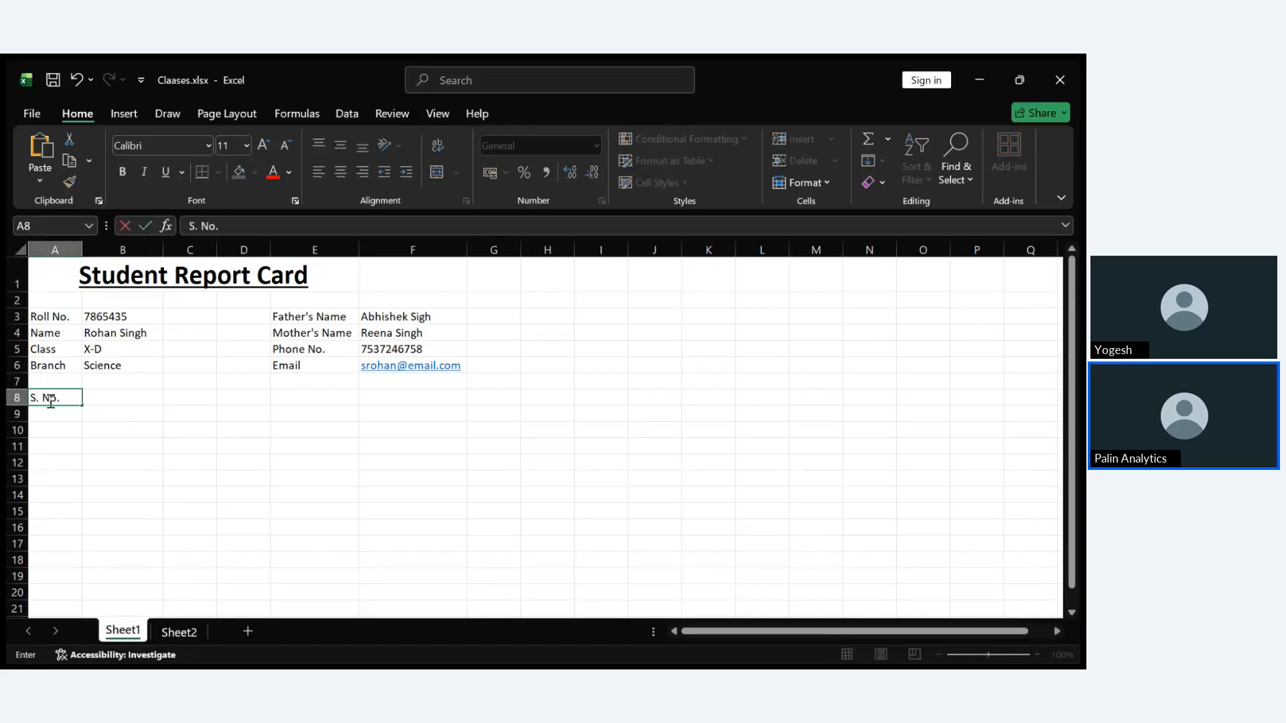
left_click(98, 402)
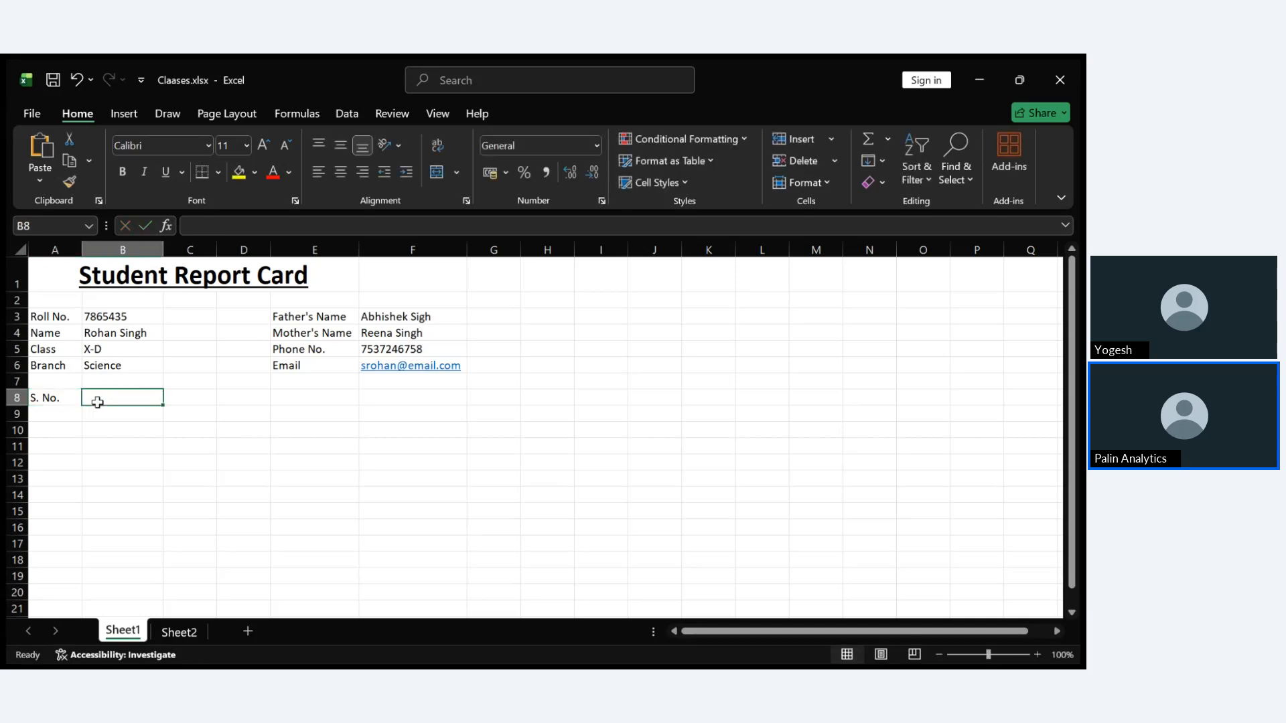
type("Subj")
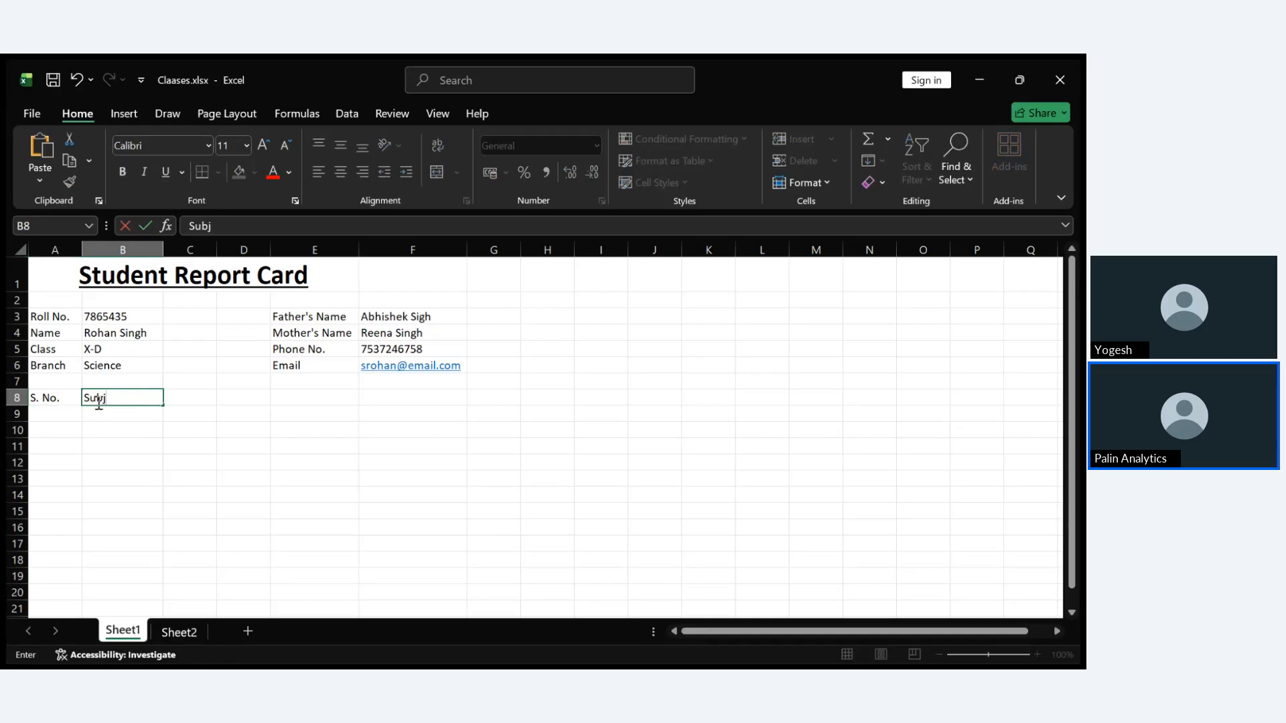
key("BackSpace")
type("ject ID")
key("Tab")
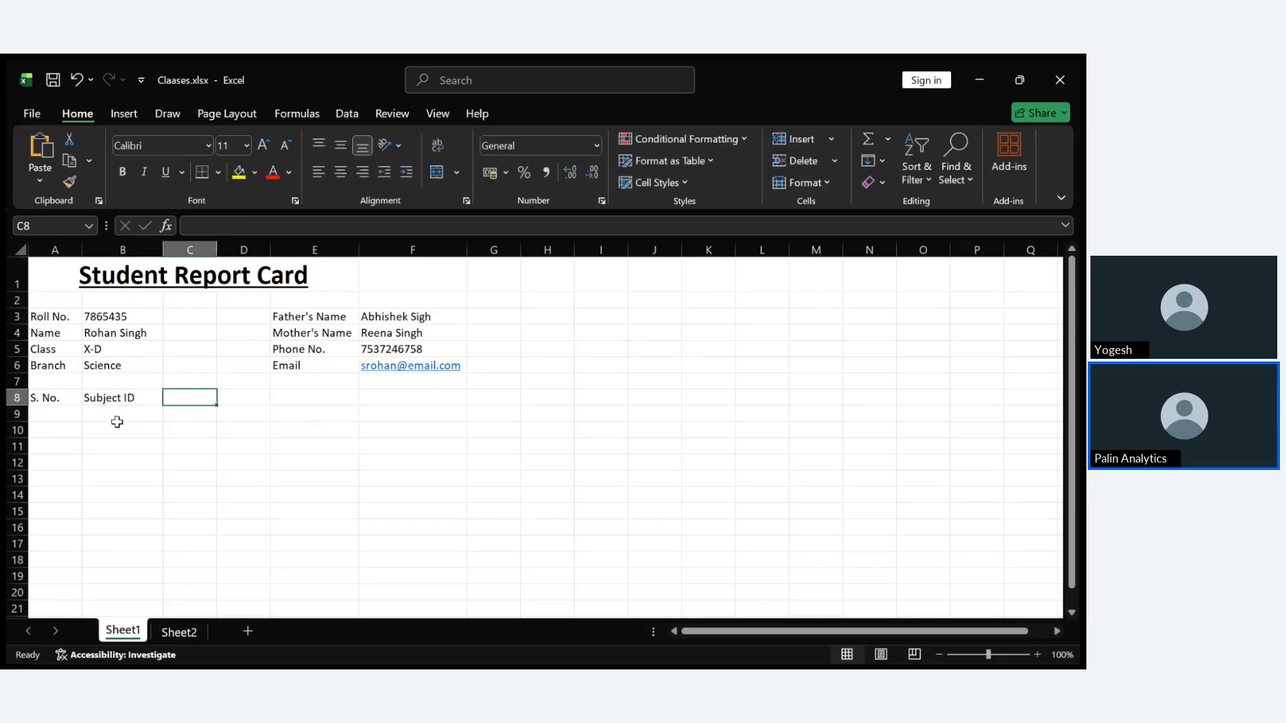
Enter the headers "Subject Name" in cell C8 and "Marks Obtained" in cell D8.
type("Sub")
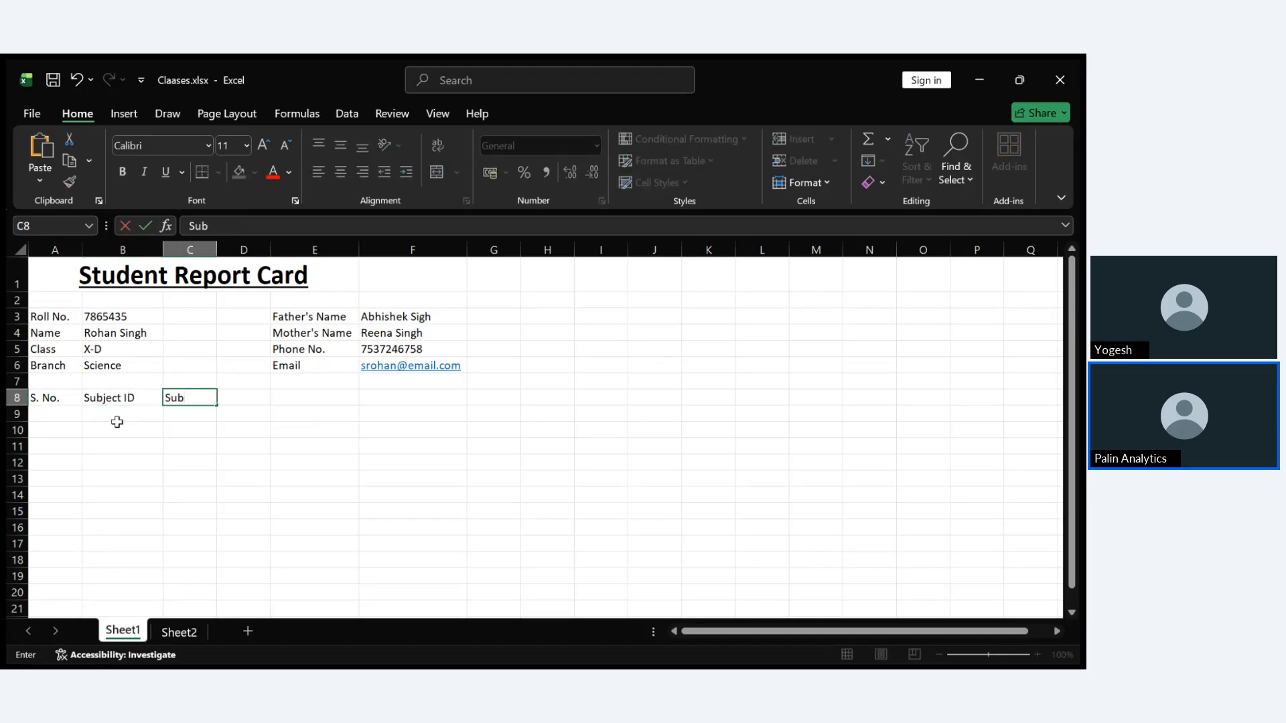
type("ject Name")
key("Tab")
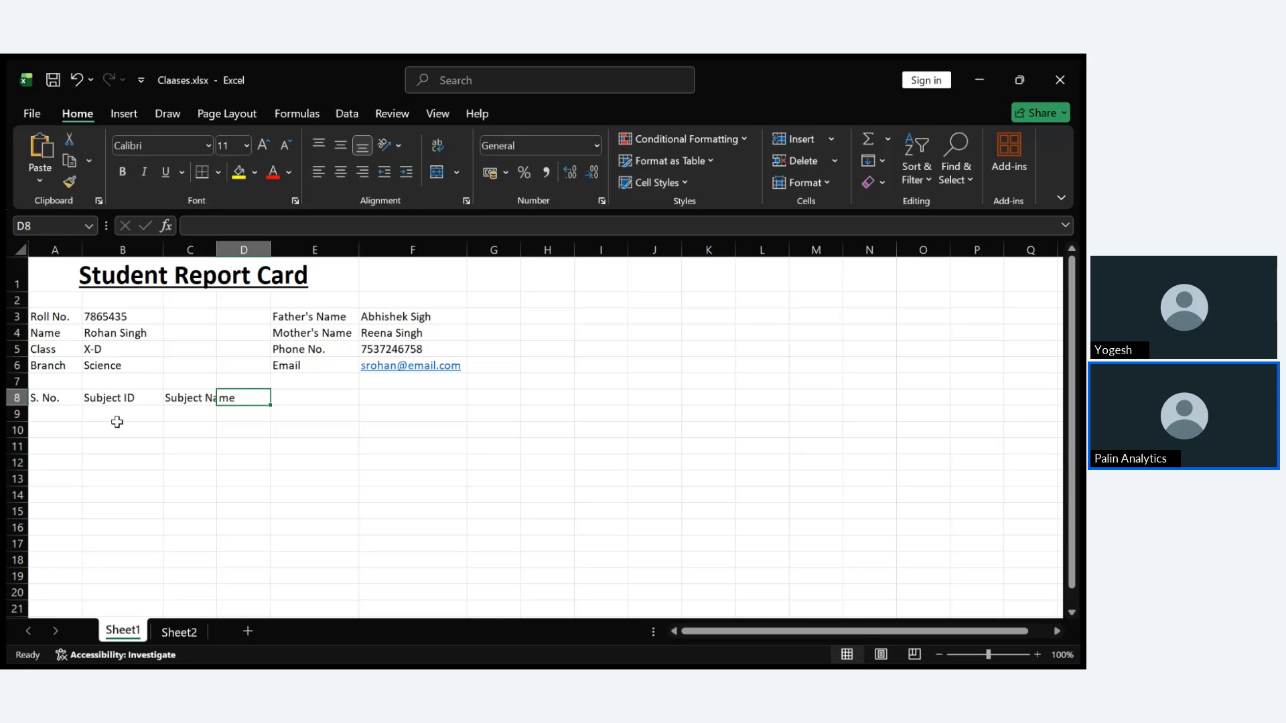
type("Credits")
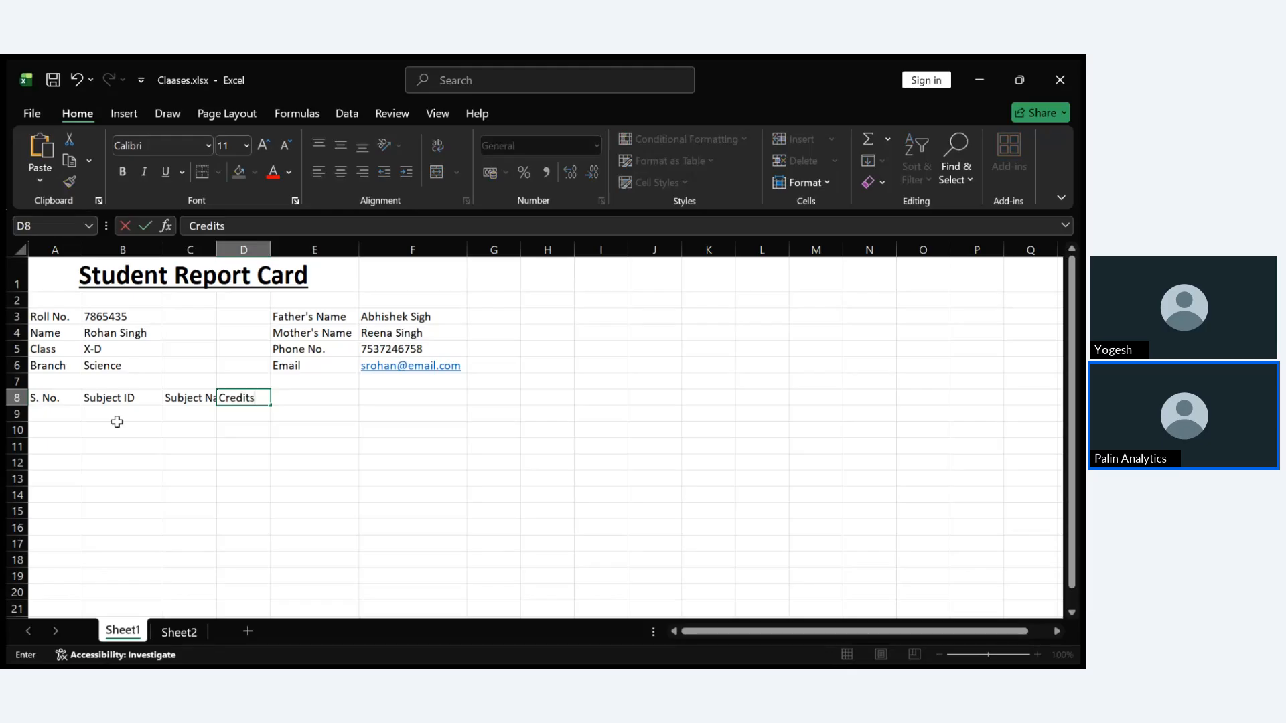
key("BackSpace")
key("BackSpace")
key("BackSpace")
key("BackSpace")
key("BackSpace")
key("BackSpace")
key("BackSpace")
type("Marks Obtained")
key("Tab")
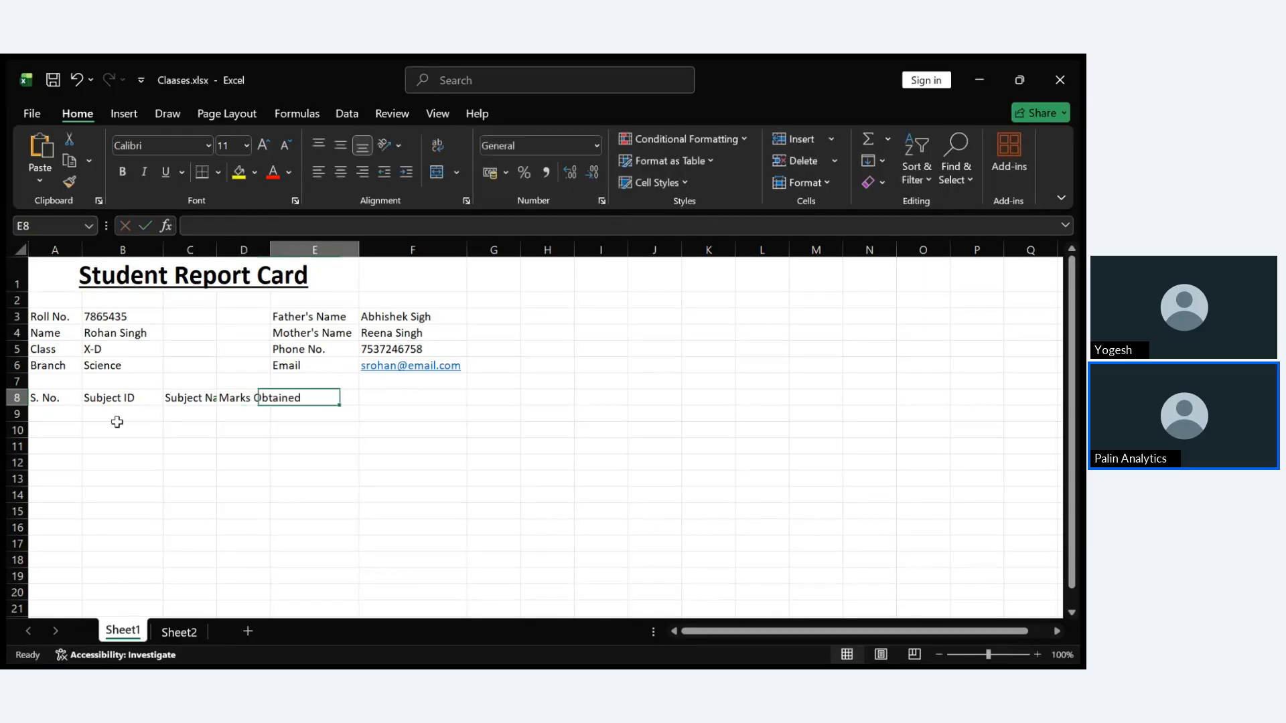
Enter the remaining headers "Total Marks" in cell E8, "Credit Obtained" in F8 and "Total Credit" in G8.
type("ta")
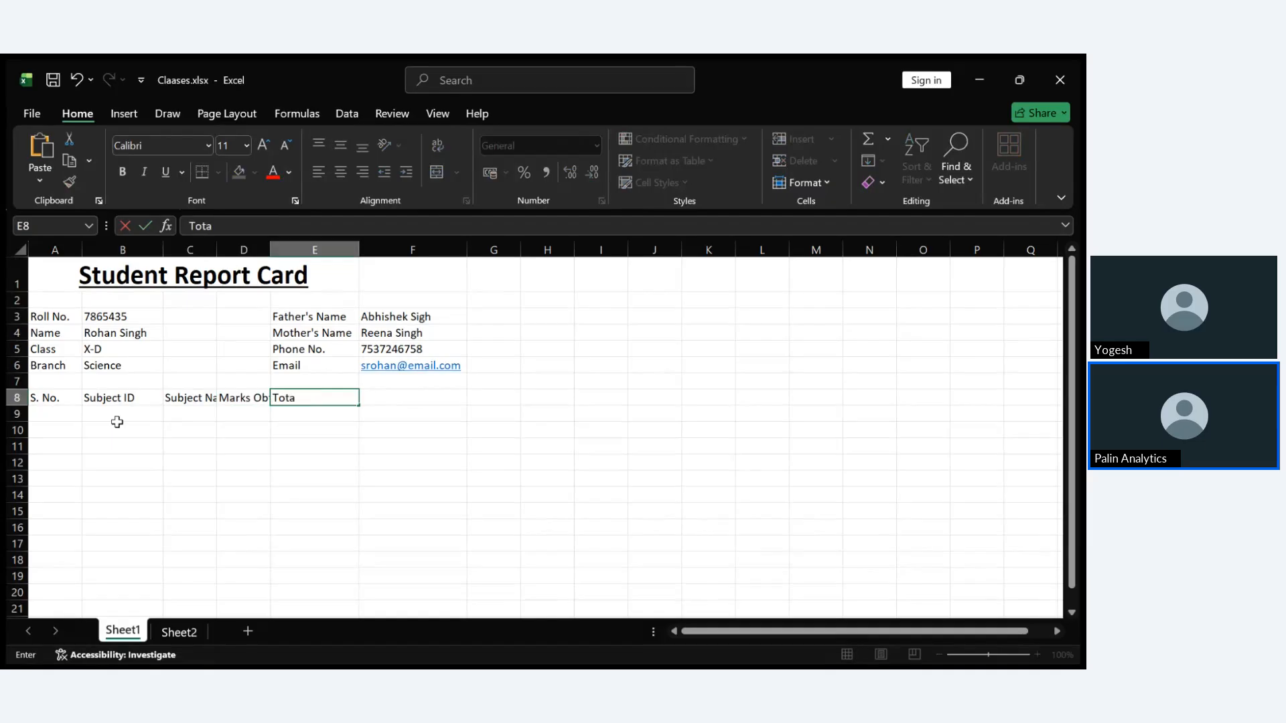
type("l Marks")
key("Tab")
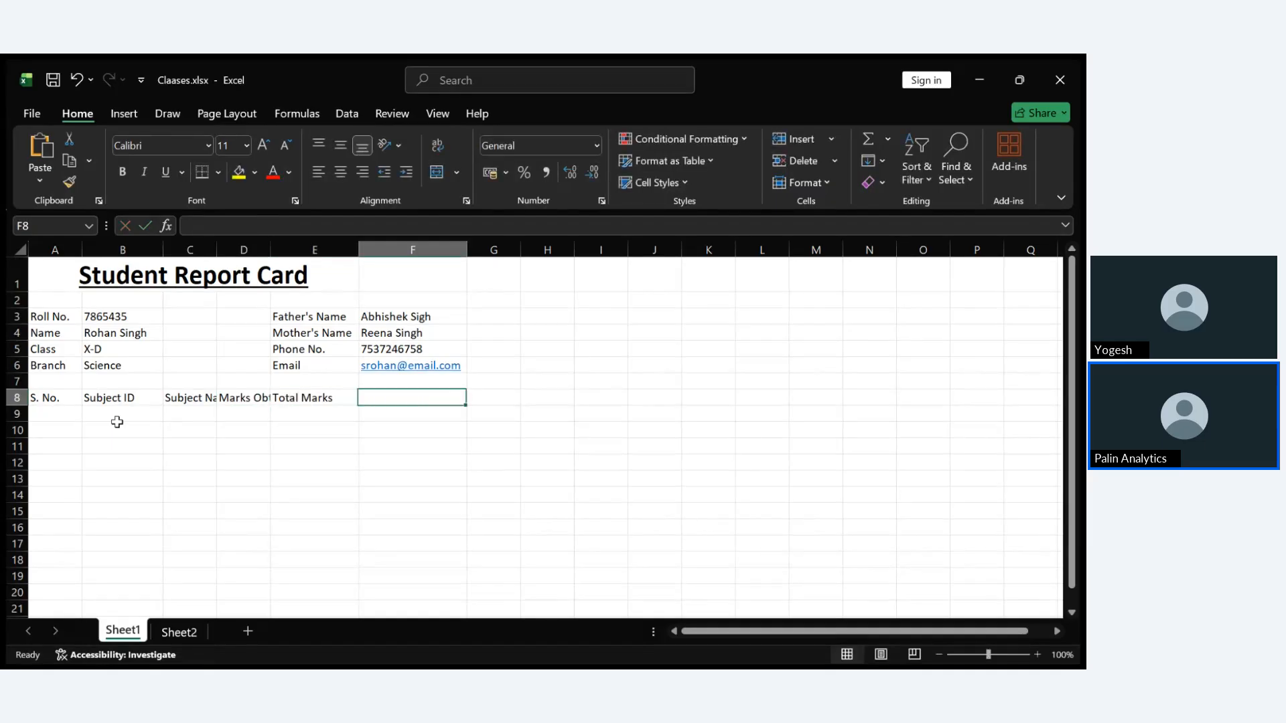
type("Cr")
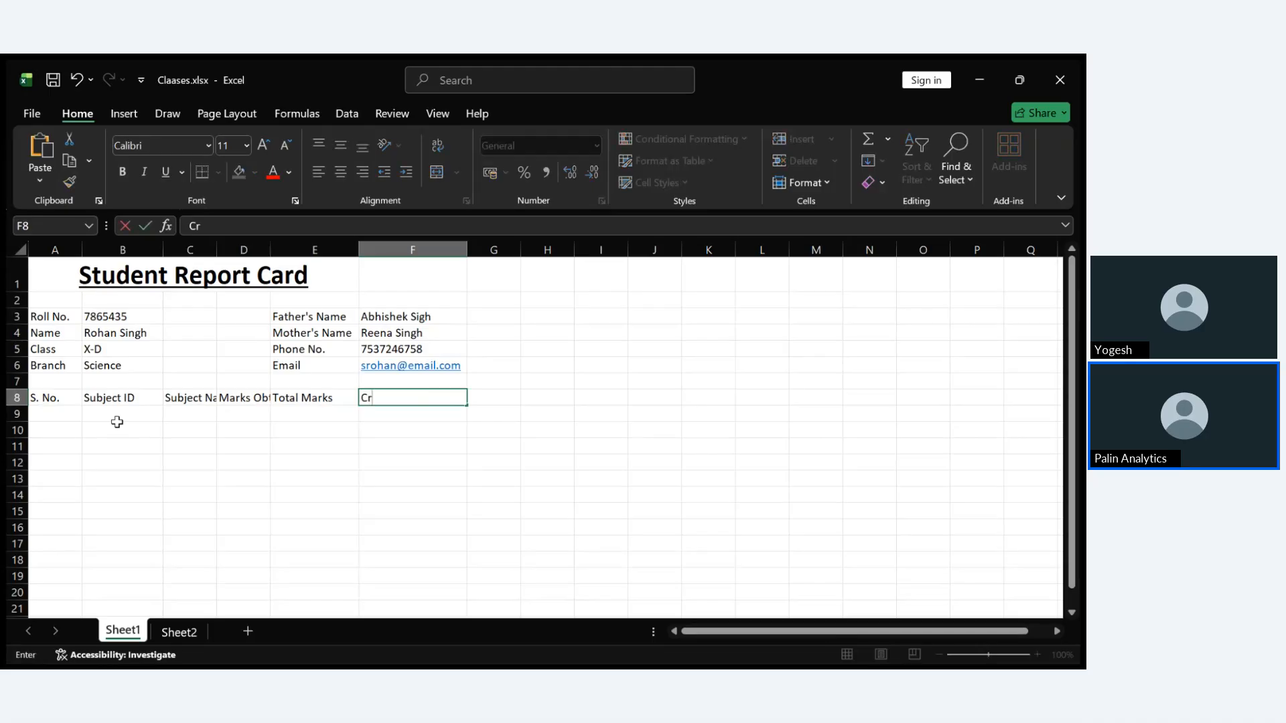
type("edit O")
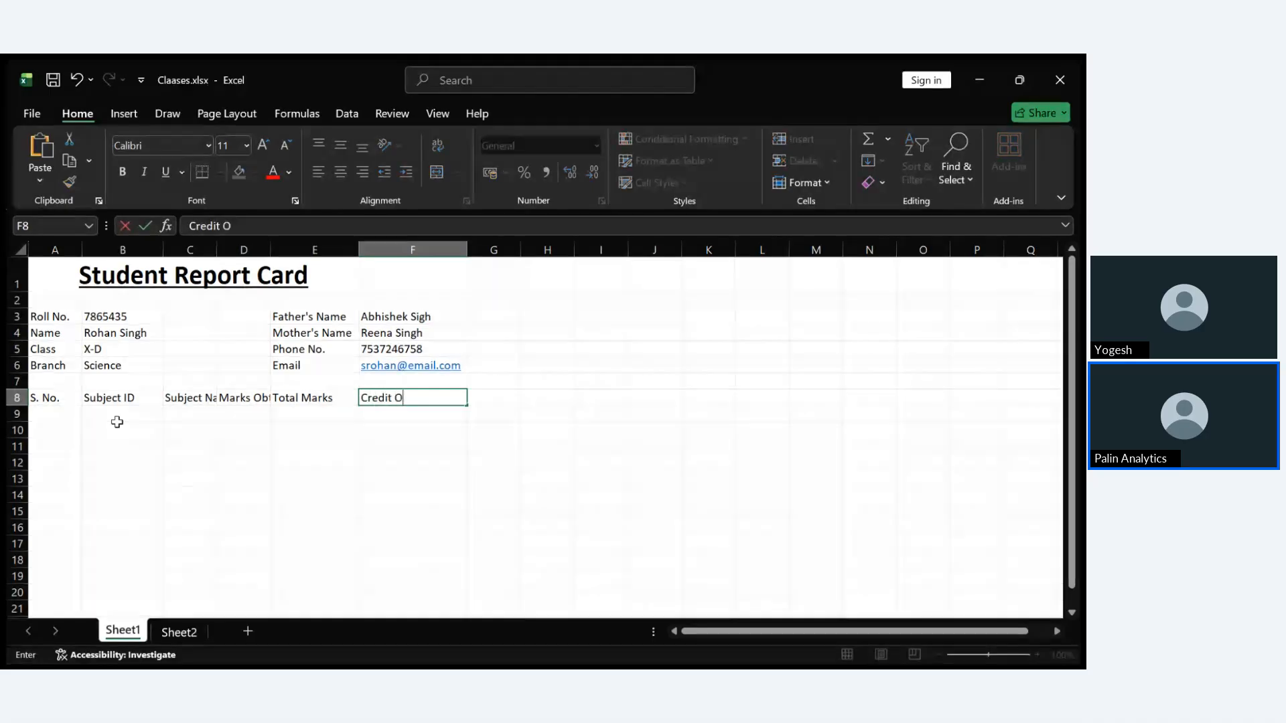
type("btained")
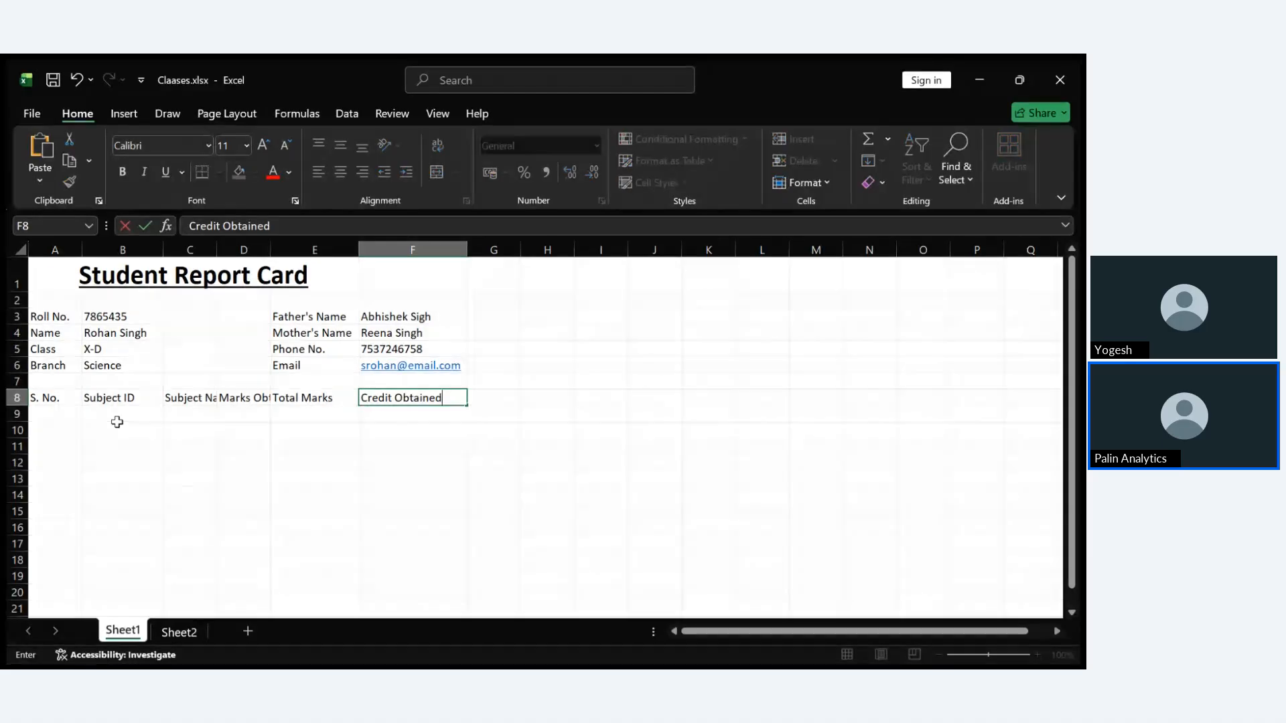
key("Tab")
type("T")
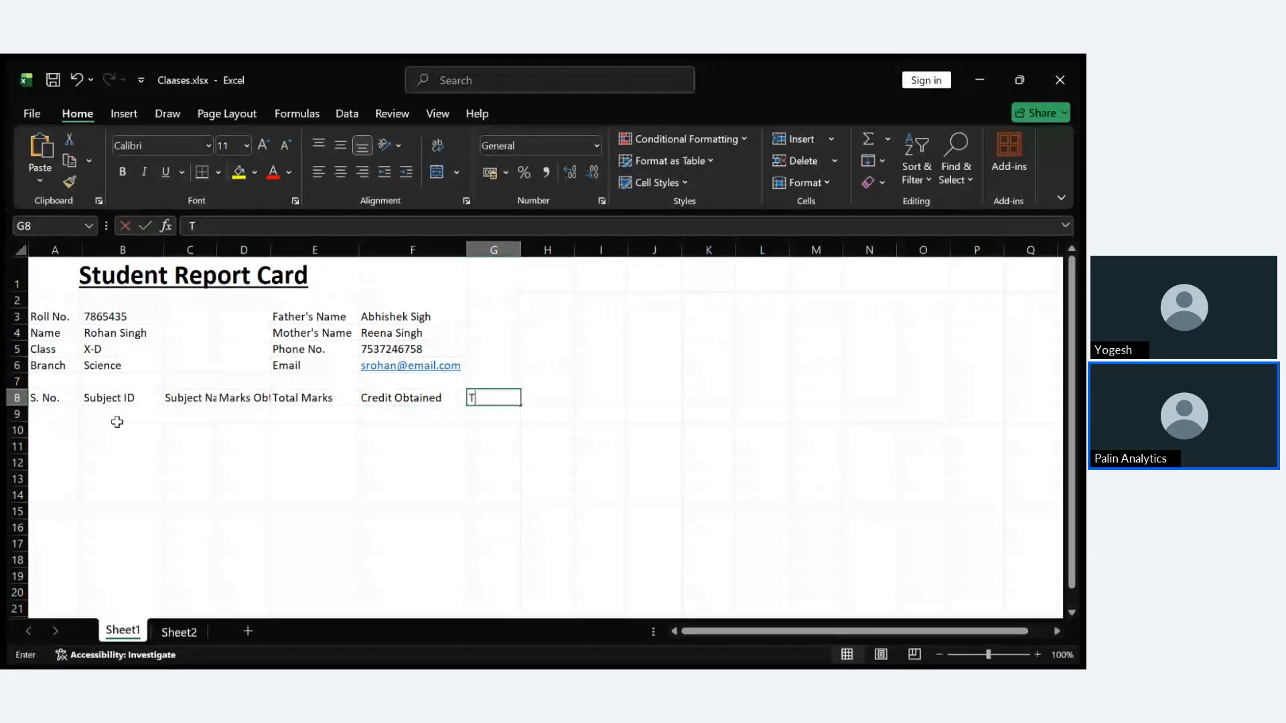
type("otal Credit")
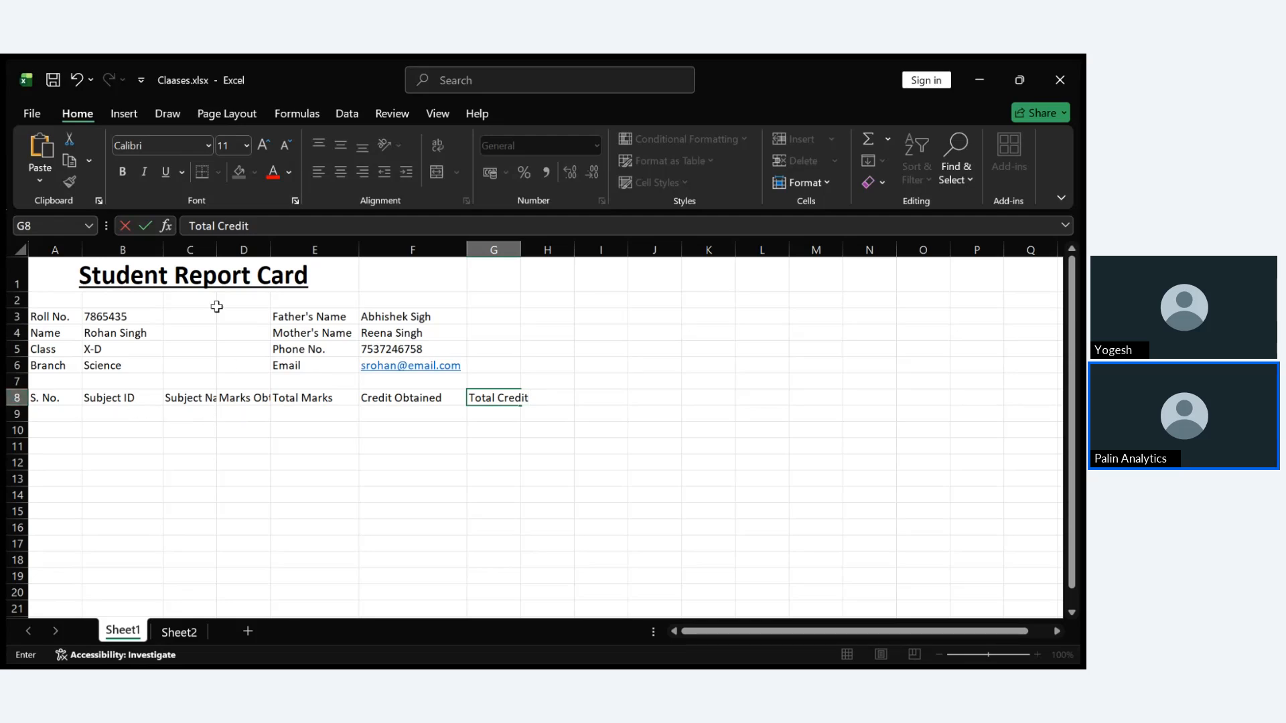
Widen column C so the "Subject Name" header fits with room to spare.
left_click(194, 249)
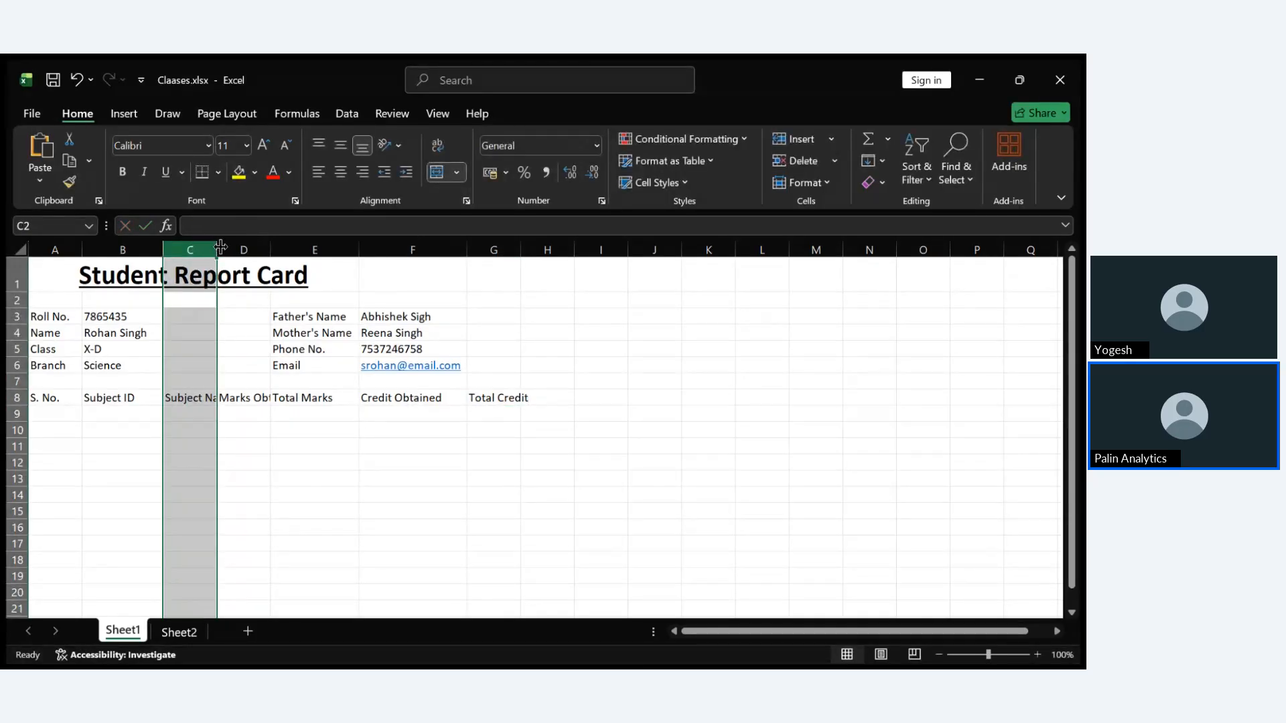
left_click_drag(219, 248, 248, 249)
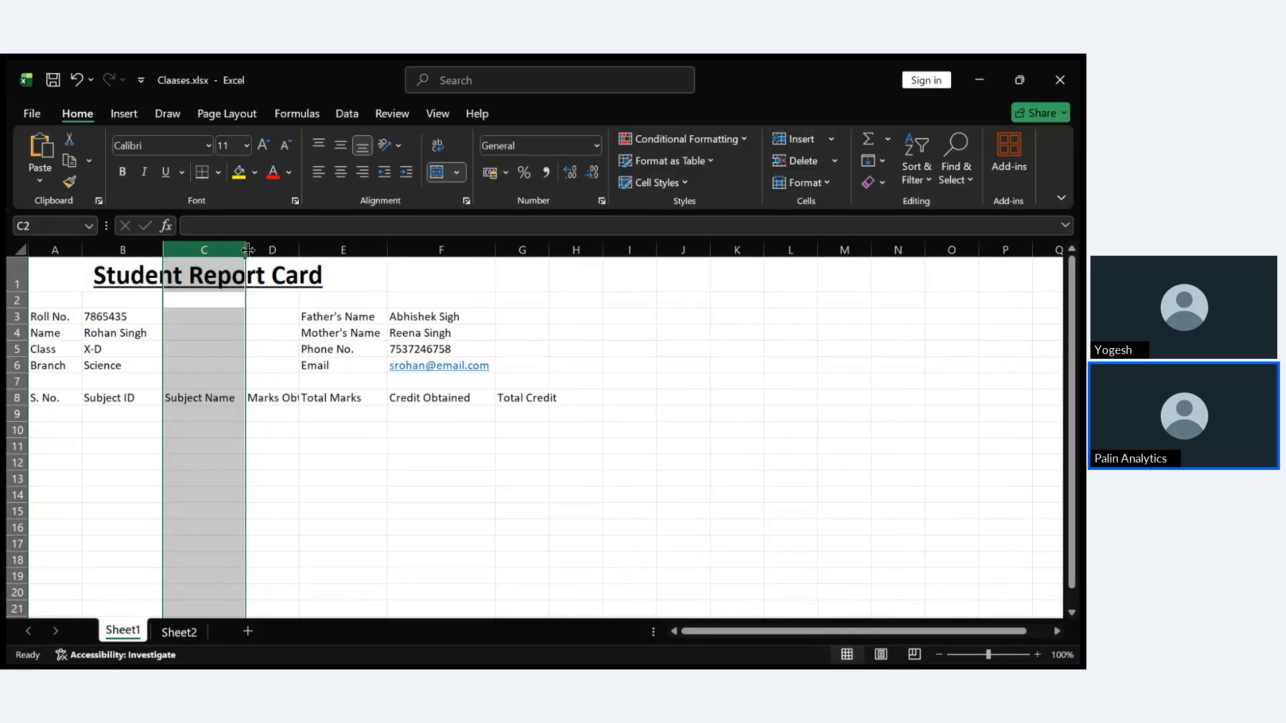
left_click_drag(248, 249, 279, 251)
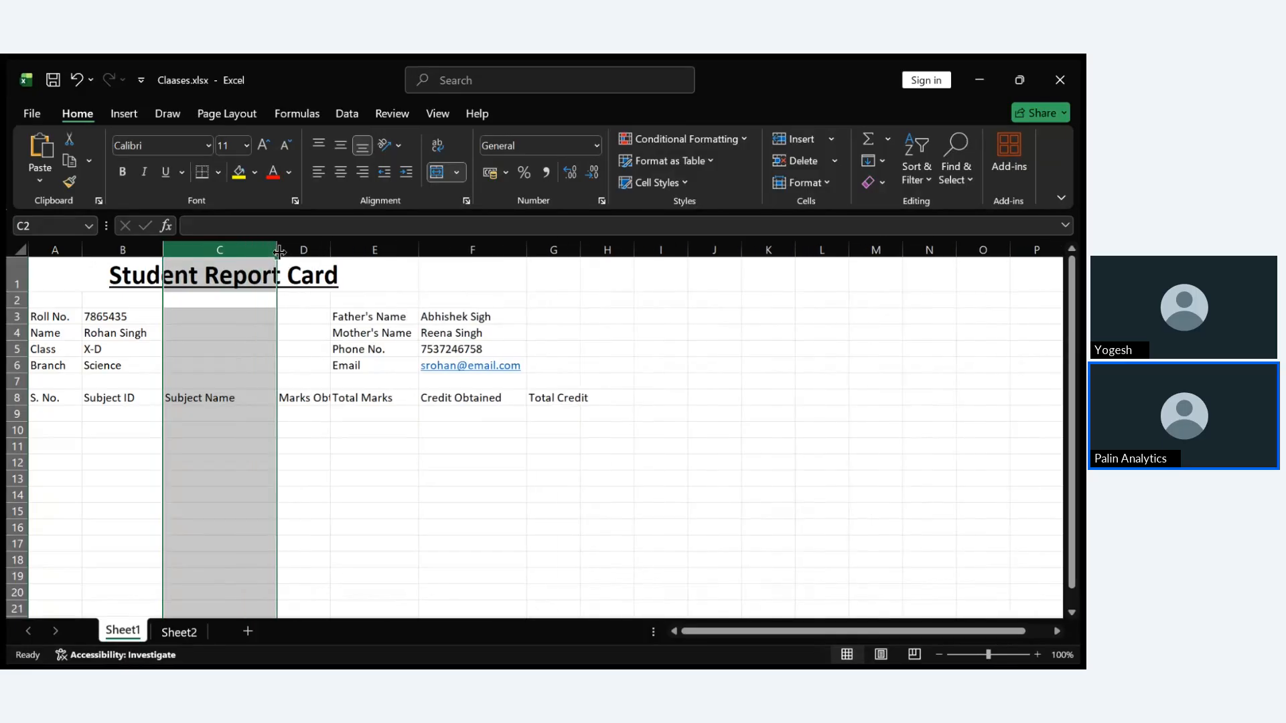
left_click(308, 398)
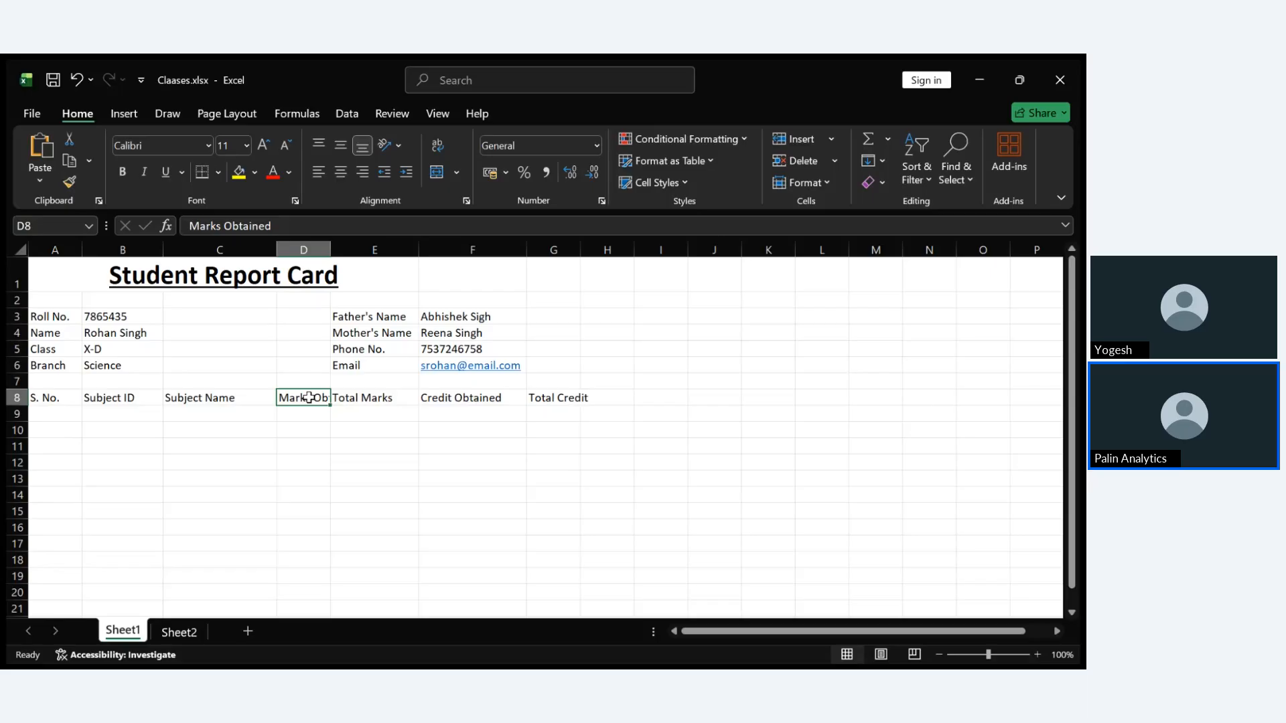
Wrap the text of the "Marks Obtained" header in cell D8 within its cell.
double_click(309, 398)
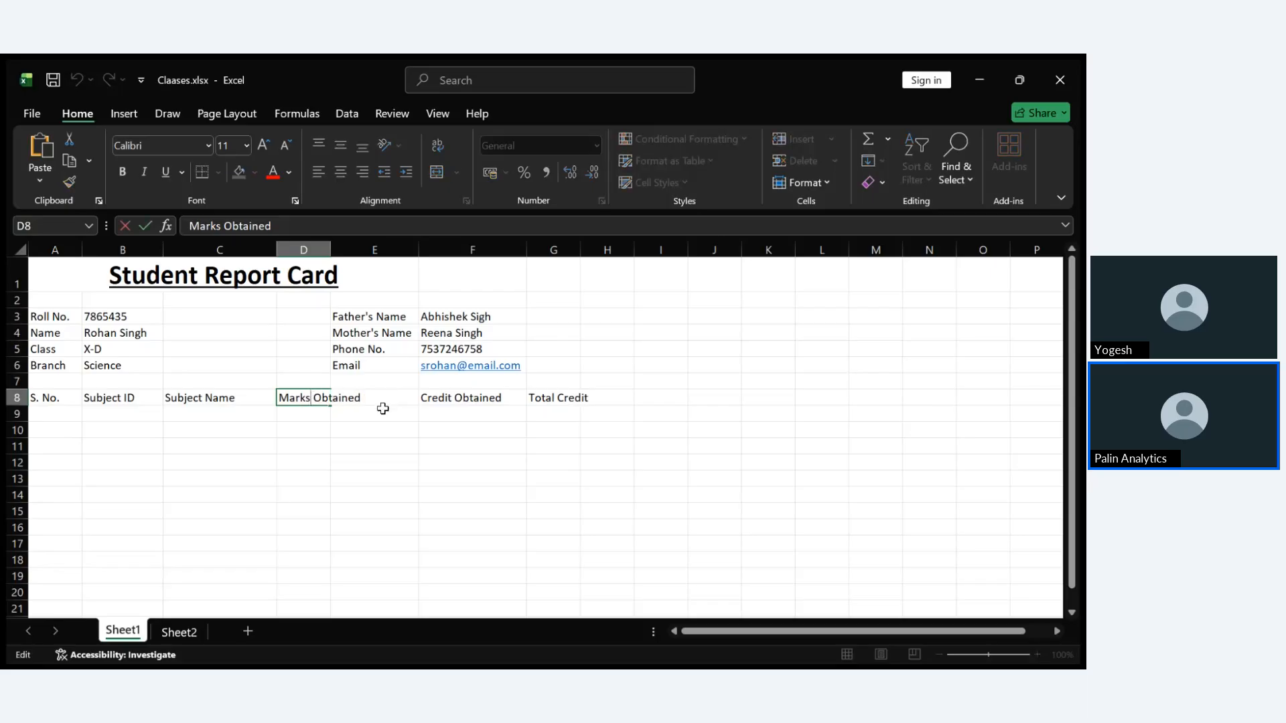
left_click(397, 461)
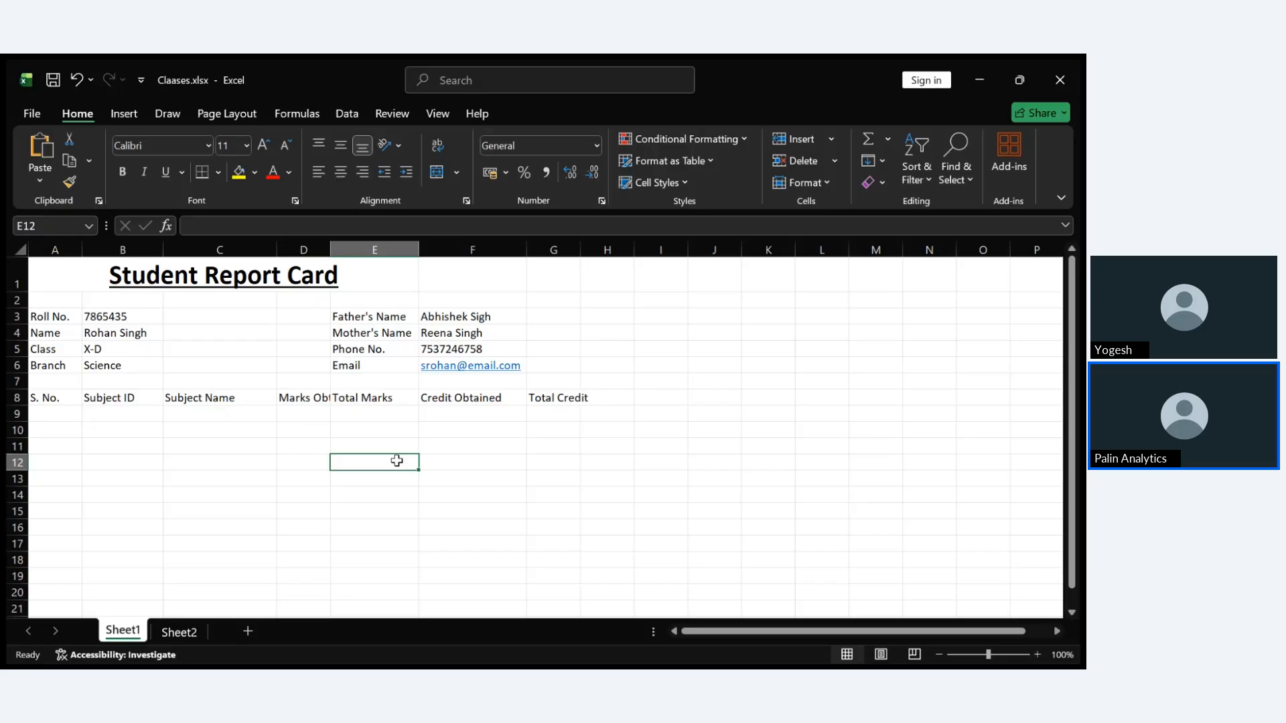
left_click(304, 398)
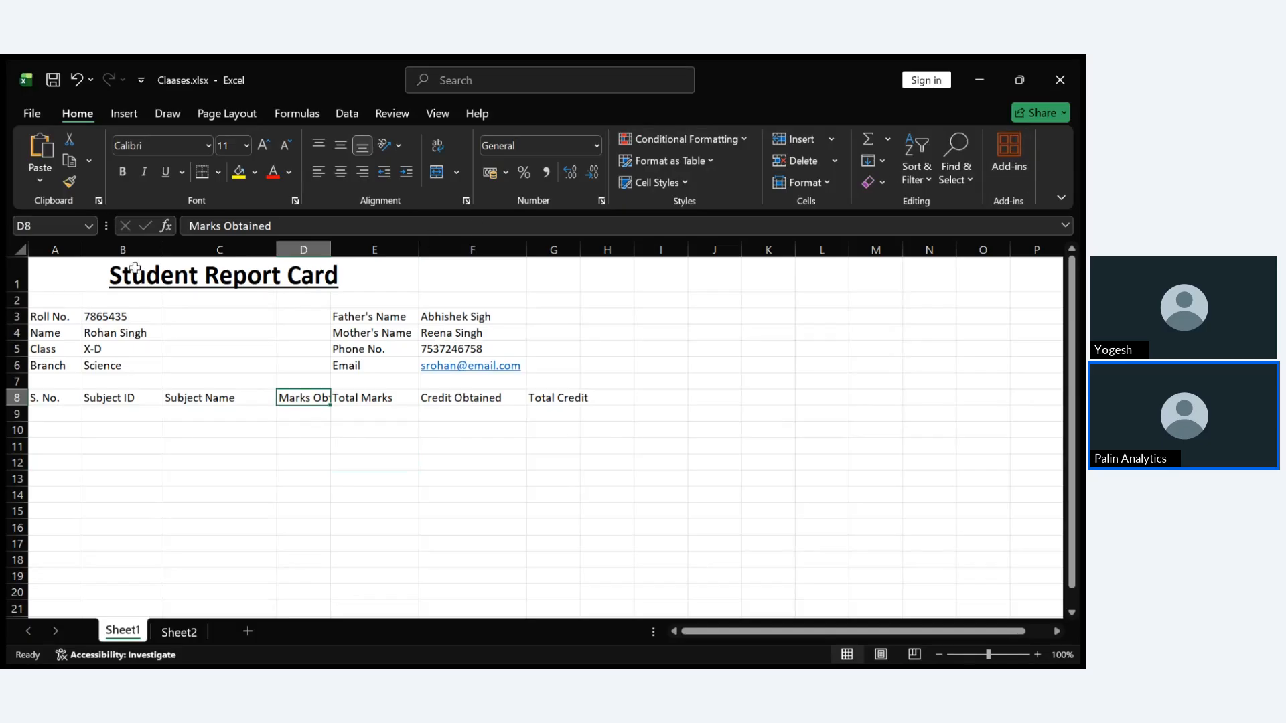
left_click(435, 145)
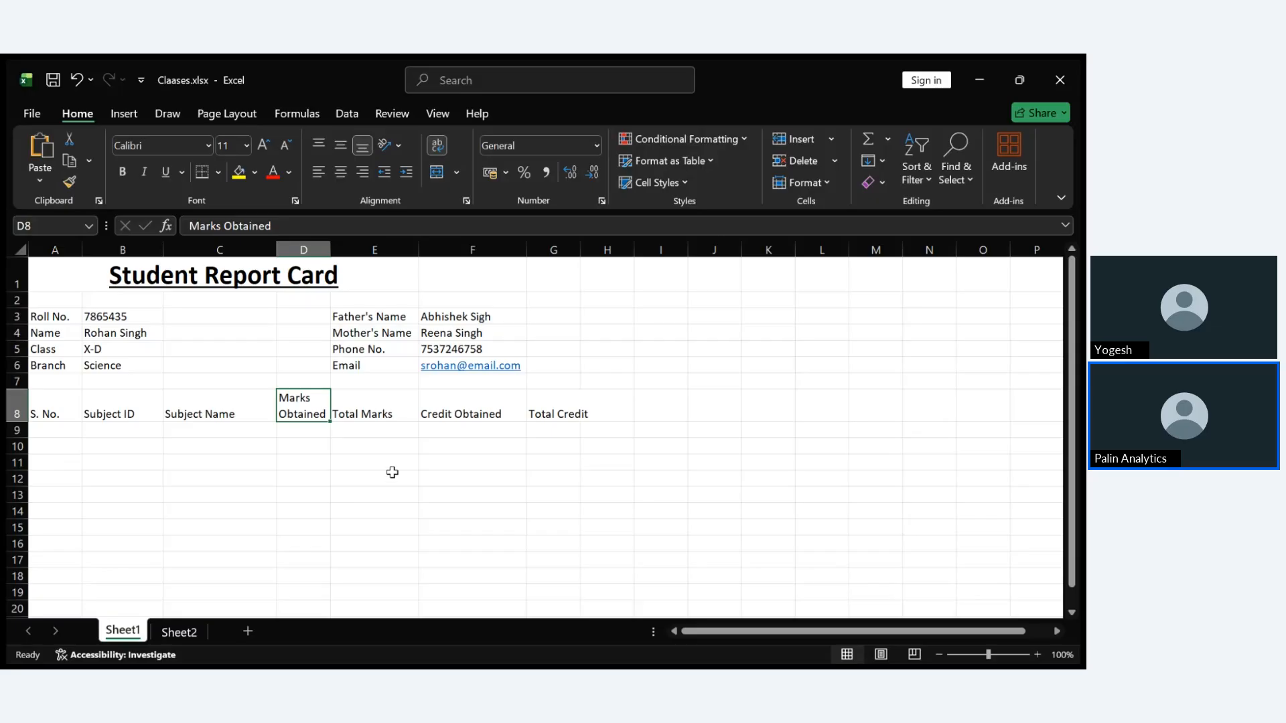
left_click(374, 410)
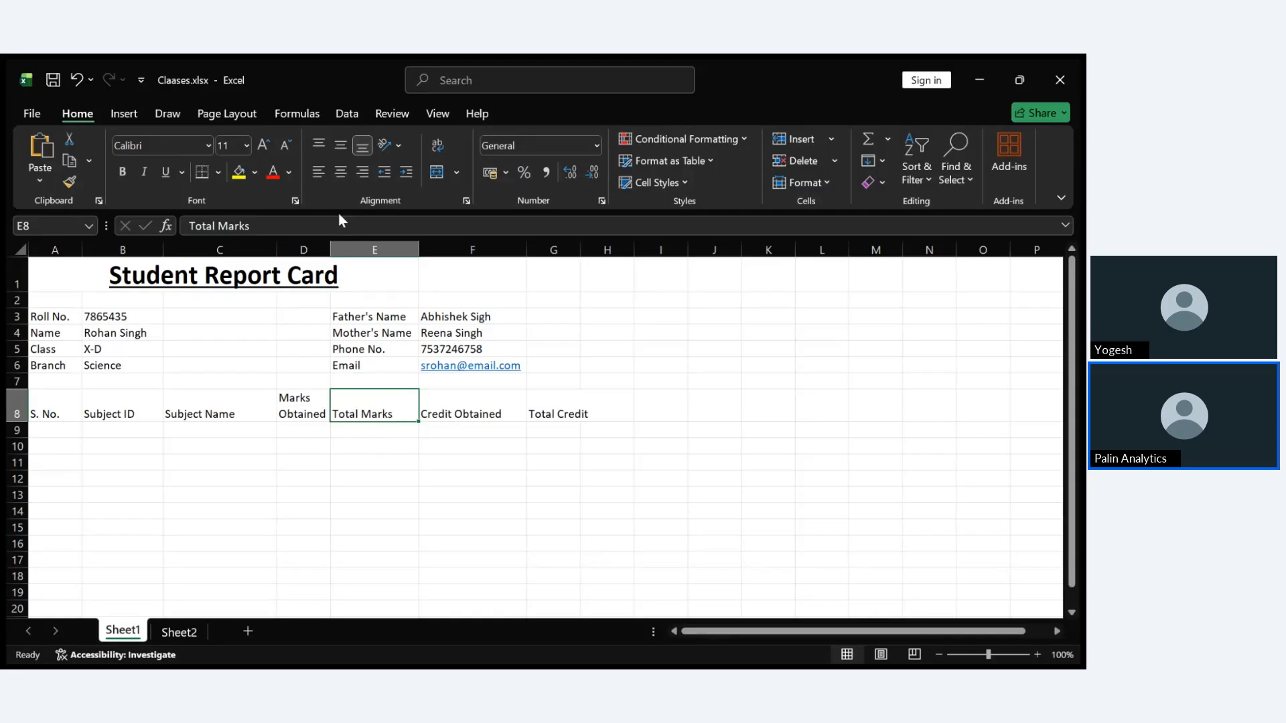
Widen column D so the "Marks Obtained" header fits on a single line.
left_click(319, 249)
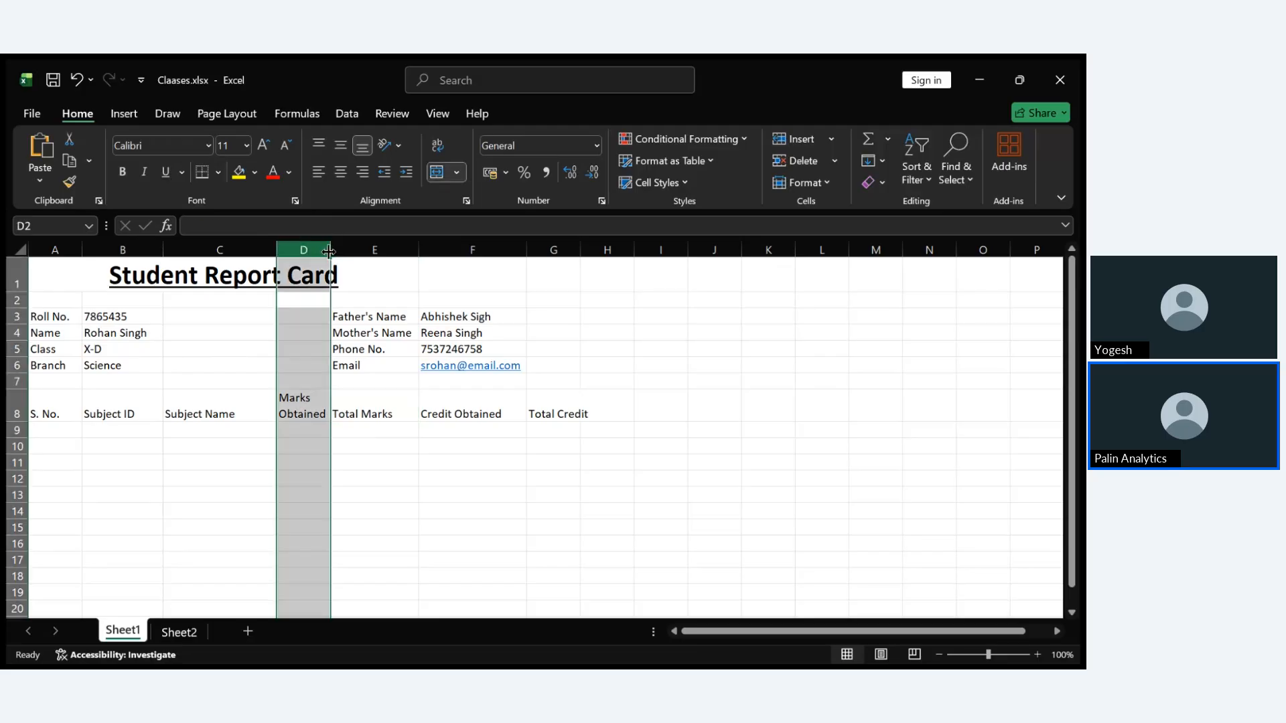
left_click_drag(330, 251, 364, 251)
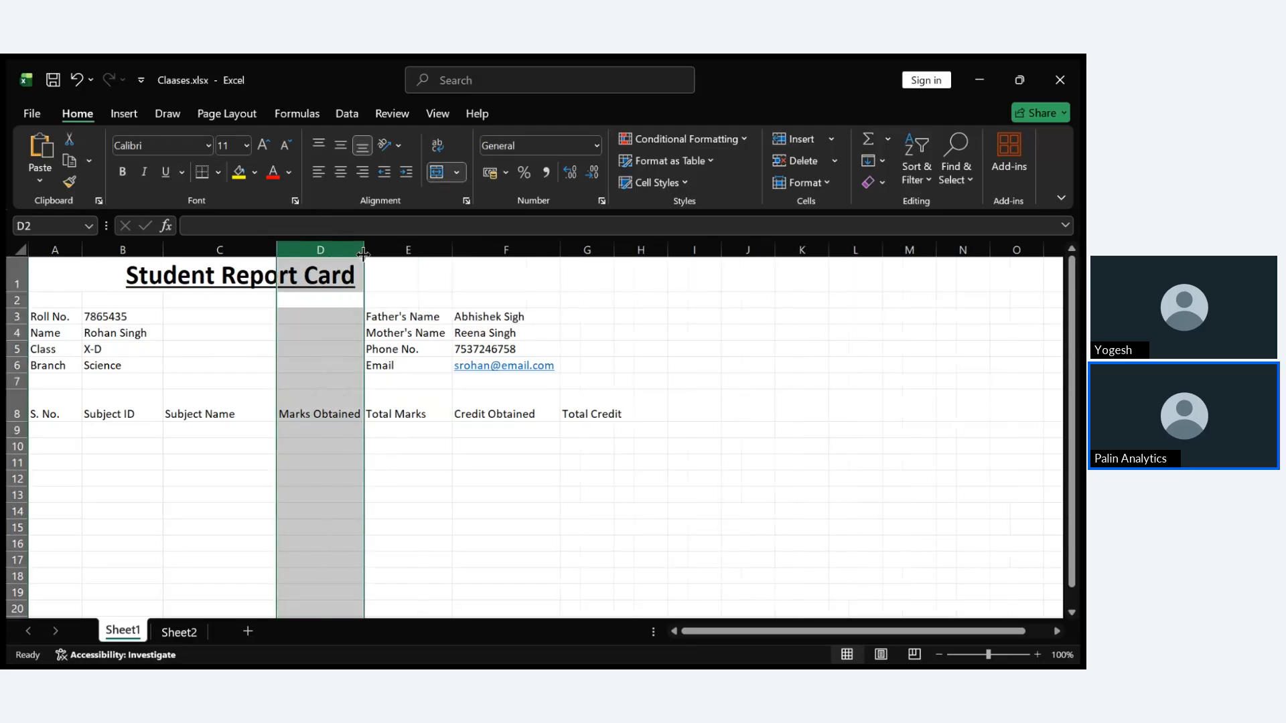
left_click(440, 493)
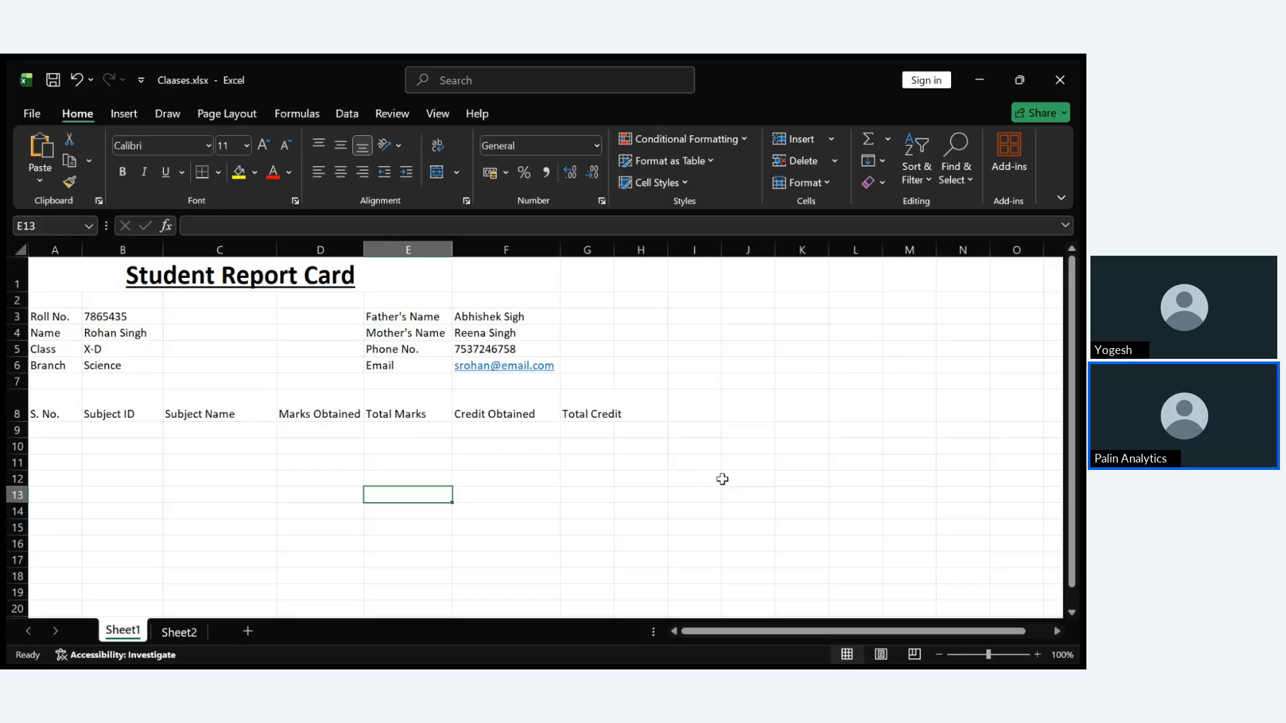
Widen column G so the "Total Credit" header fits inside its cell.
left_click(594, 402)
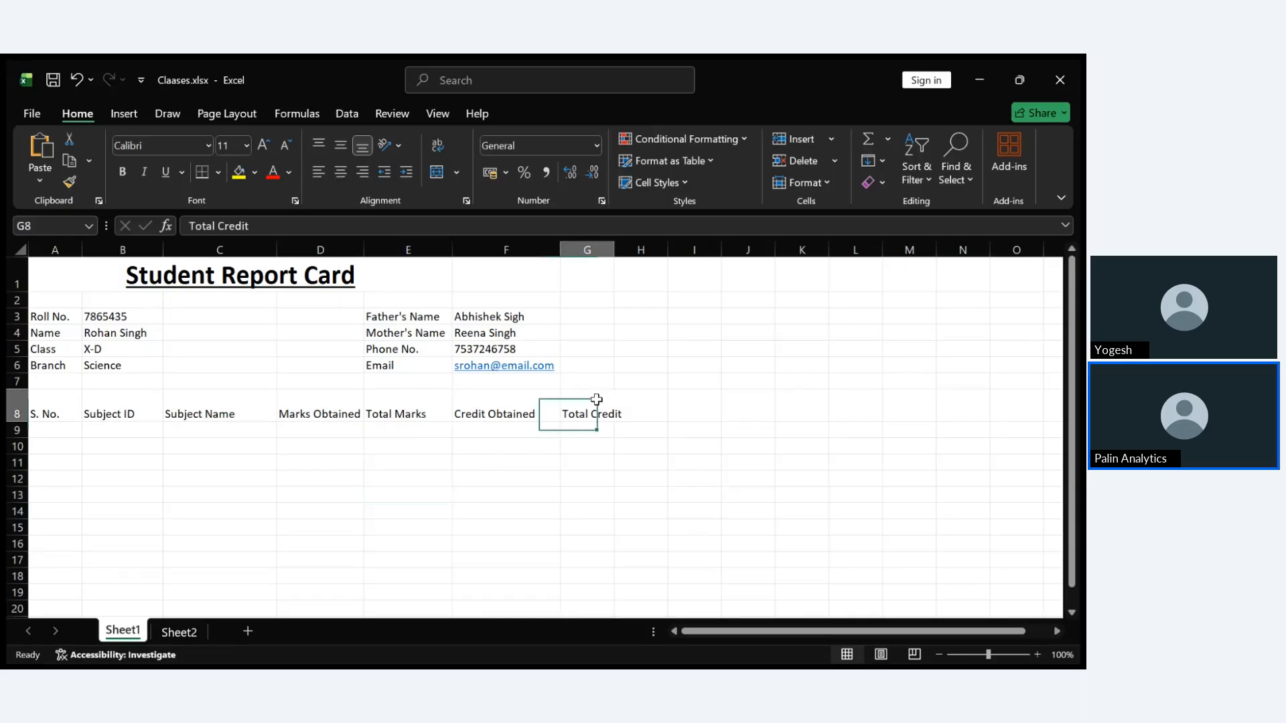
left_click(633, 410)
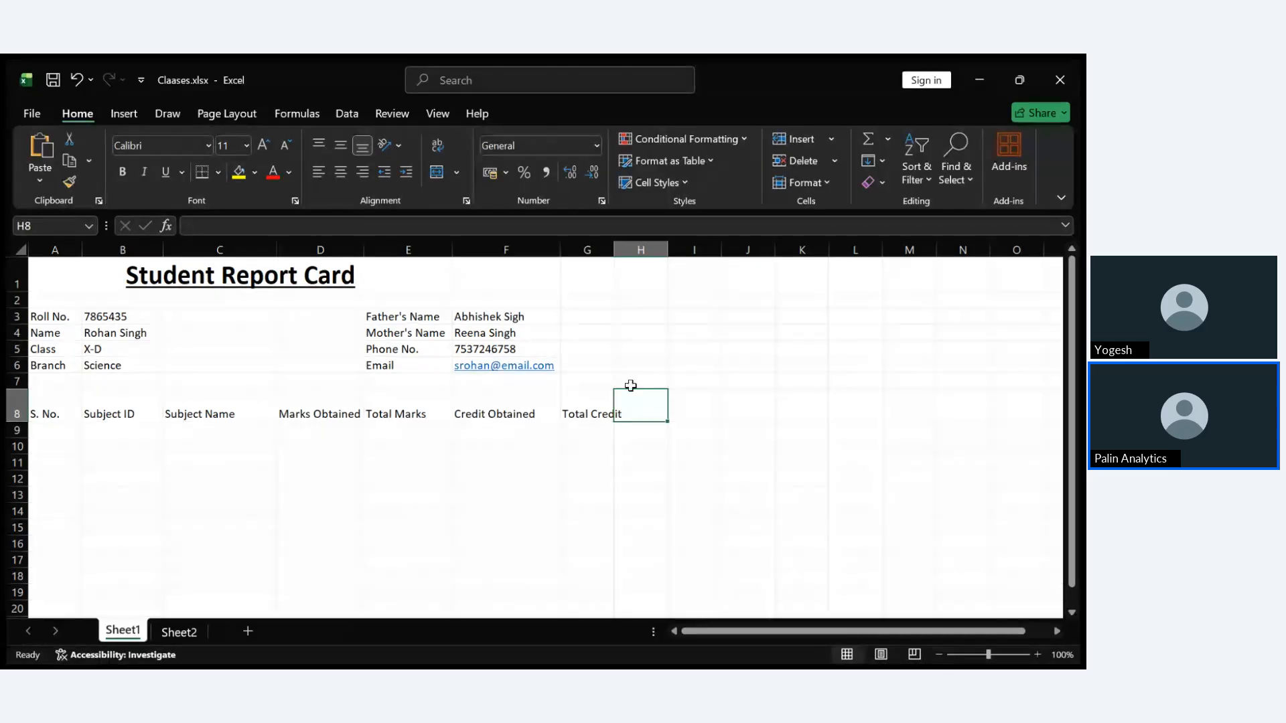
left_click(593, 249)
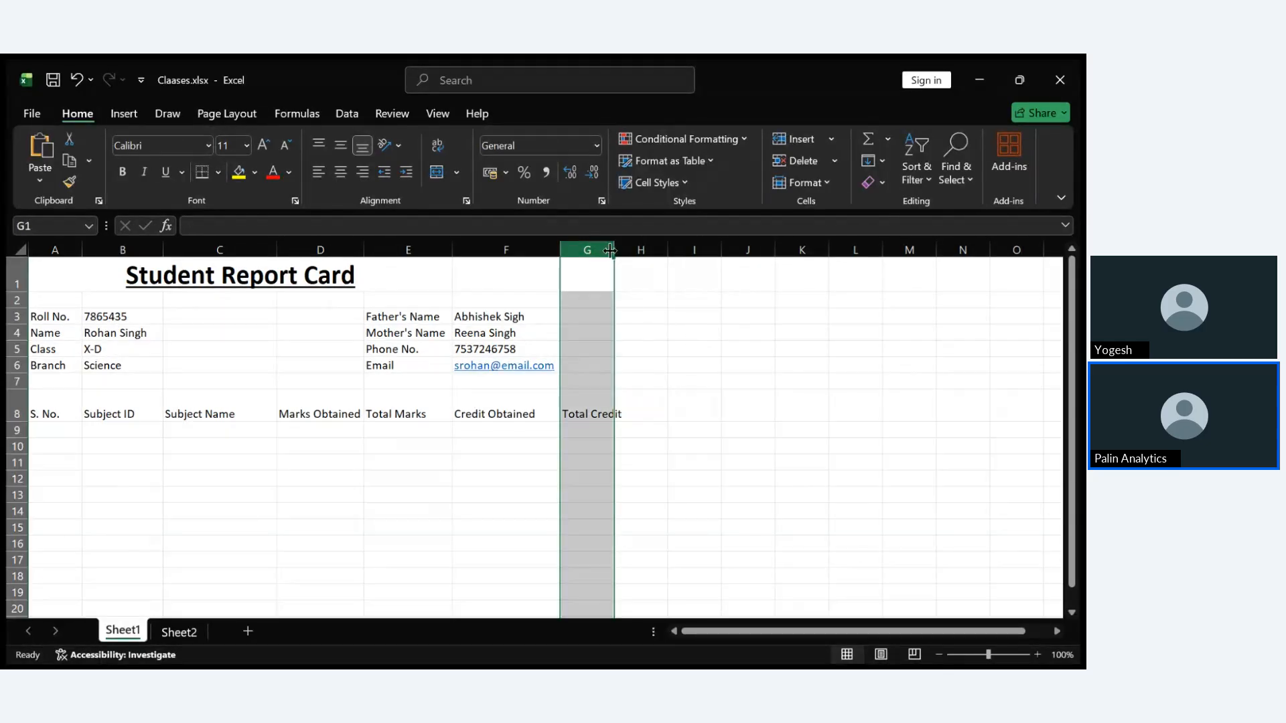
left_click_drag(608, 250, 645, 257)
left_click(802, 382)
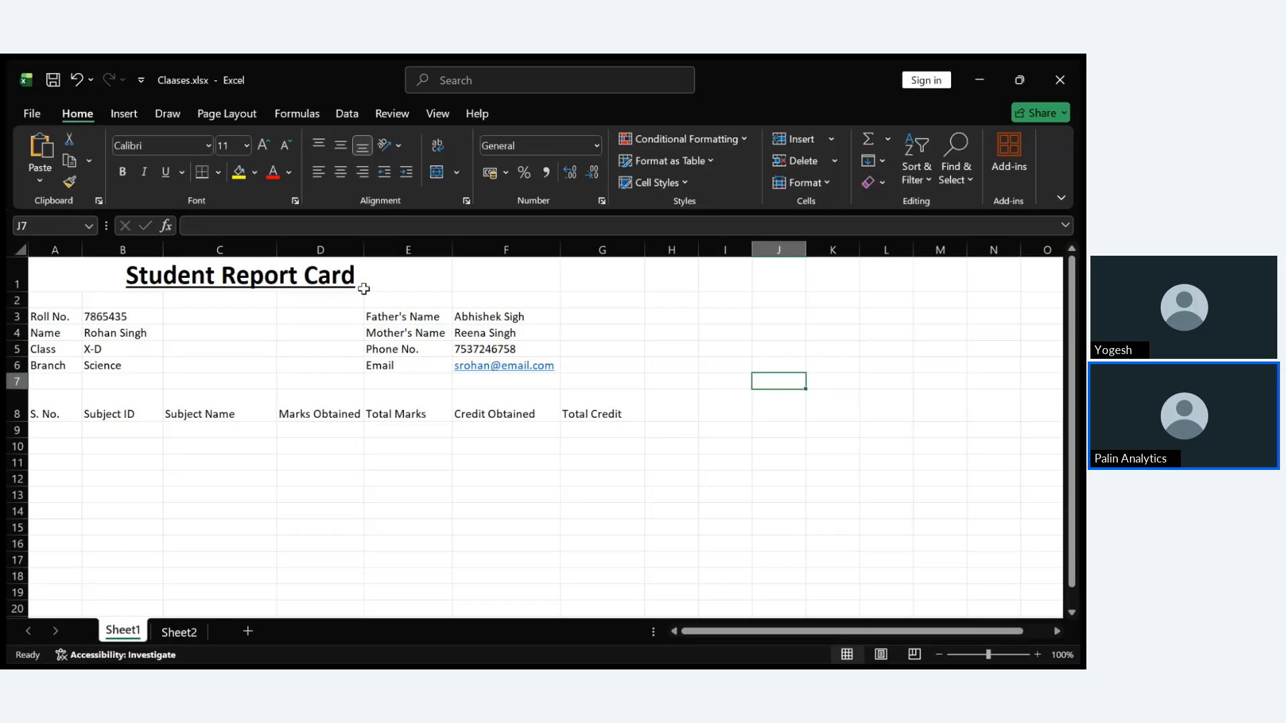
Extend the merged and centered "Student Report Card" title across columns A to G in row 1.
left_click(379, 278)
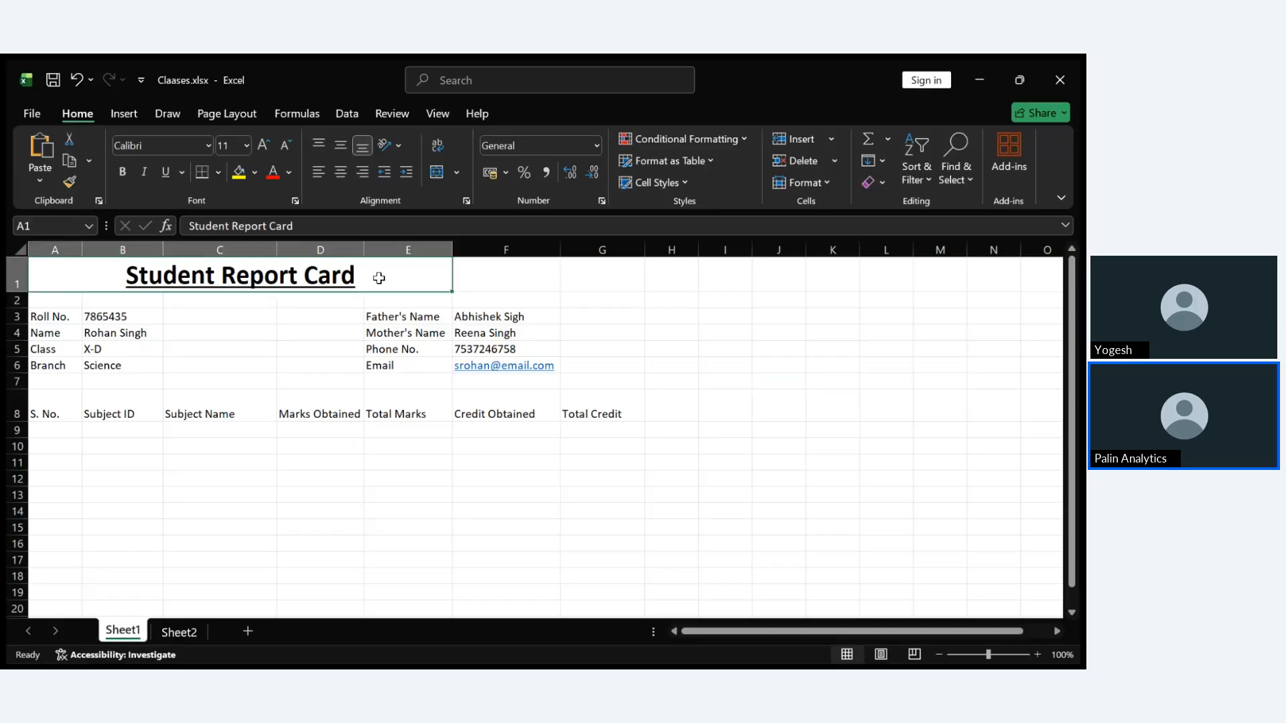
left_click_drag(379, 278, 605, 267)
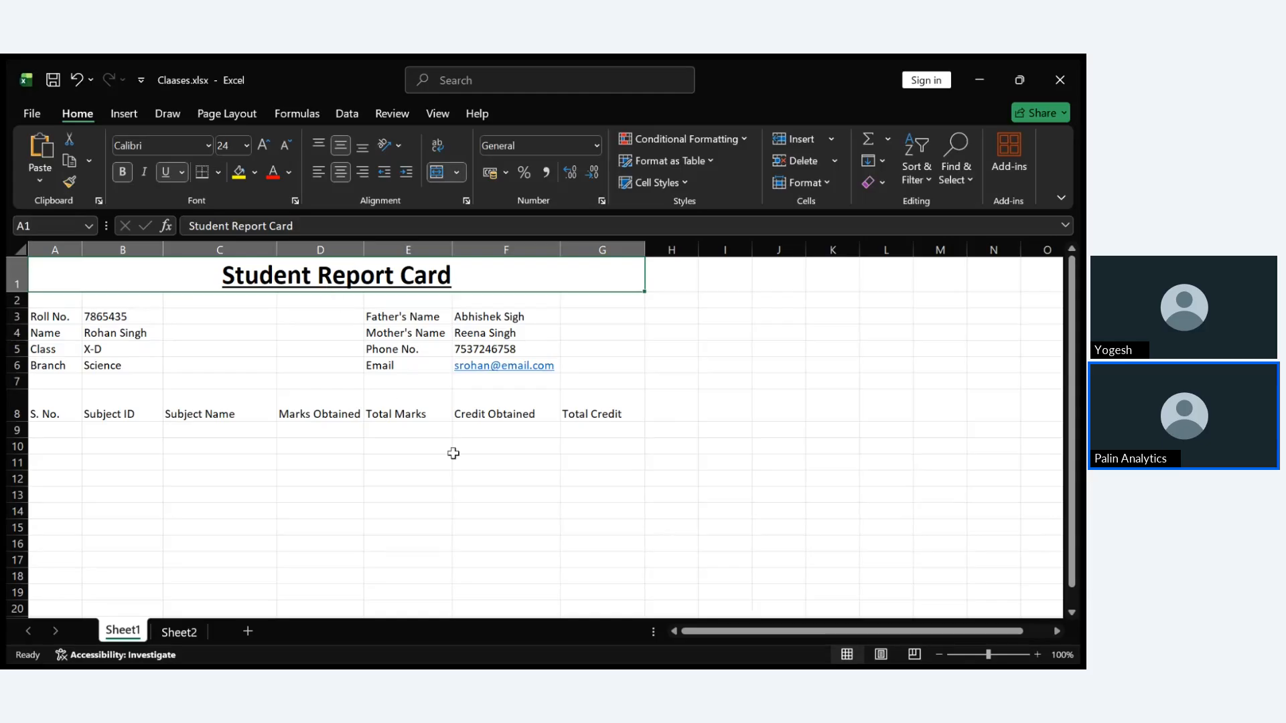
left_click(481, 491)
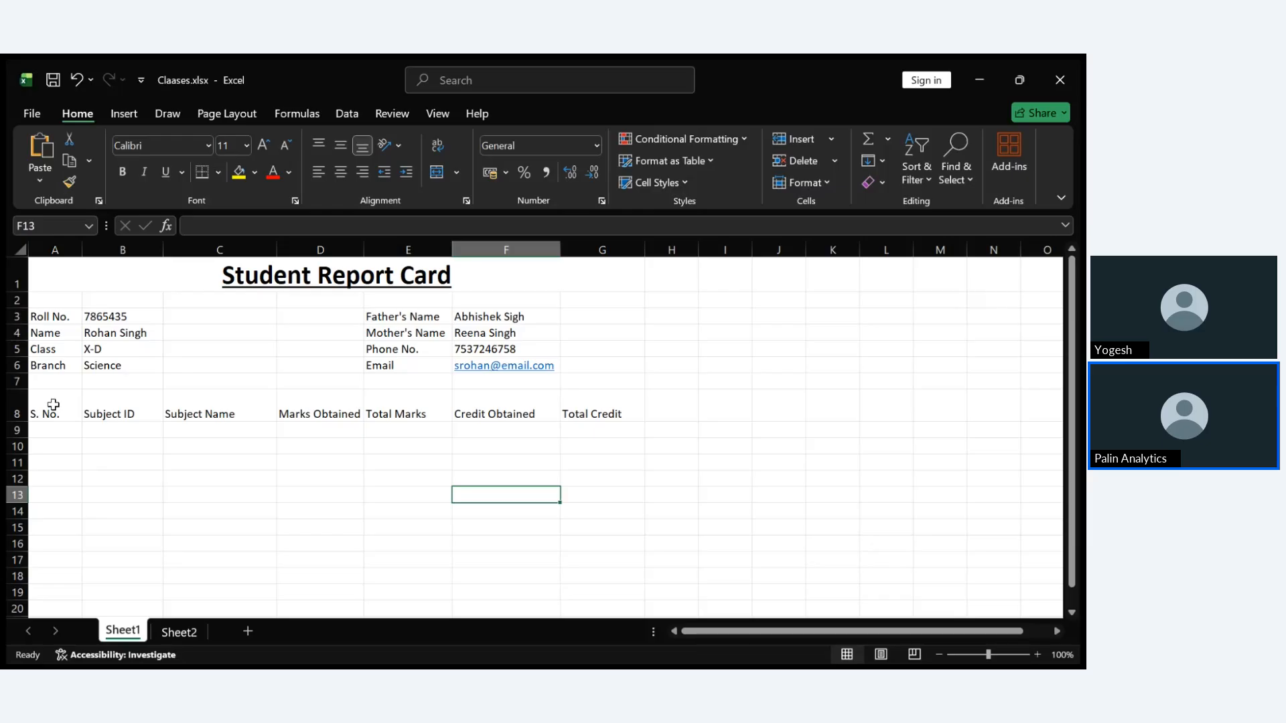
Apply borders around every cell of the marks table's header row, A8:G8.
left_click_drag(53, 405, 596, 417)
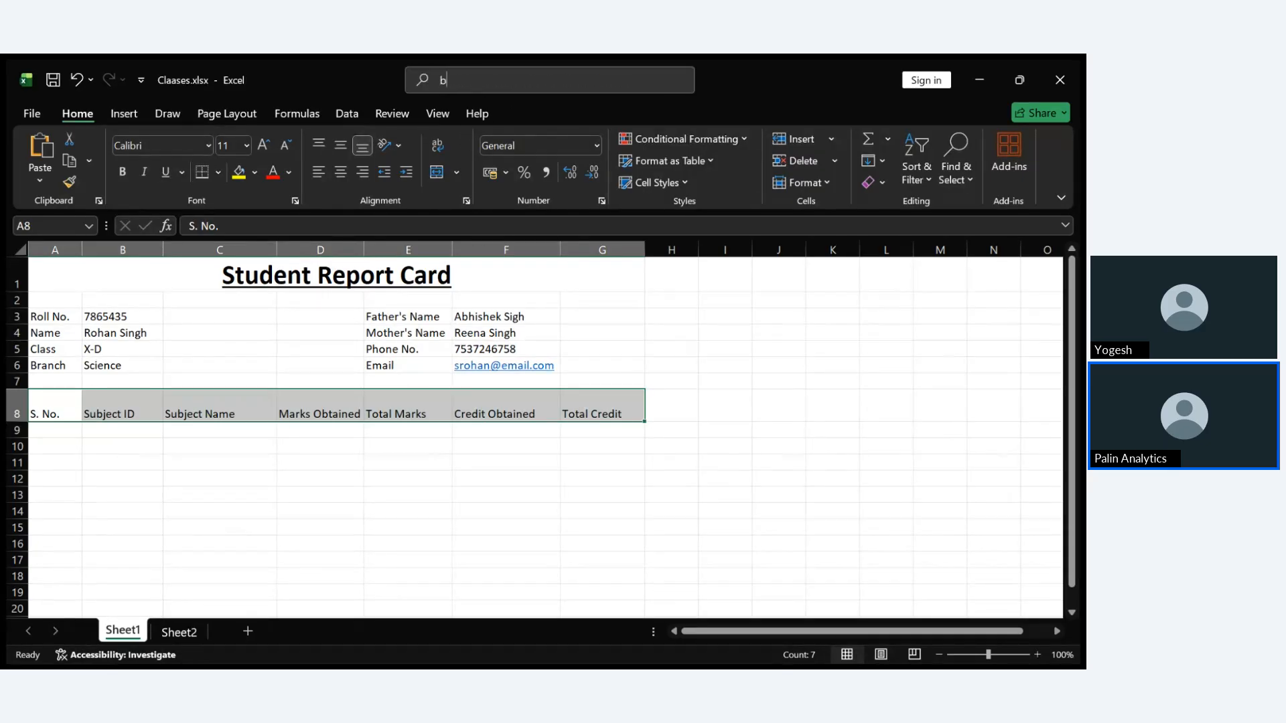
left_click(477, 79)
type("border")
key("Return")
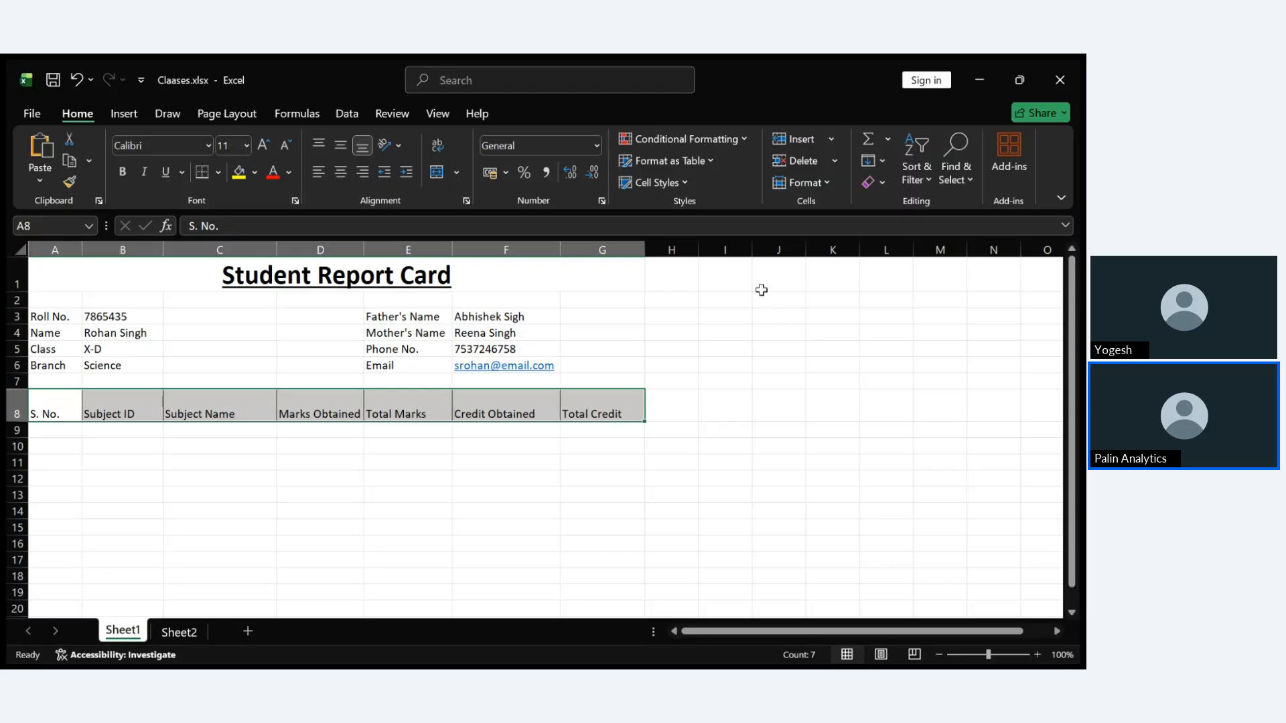
left_click(173, 523)
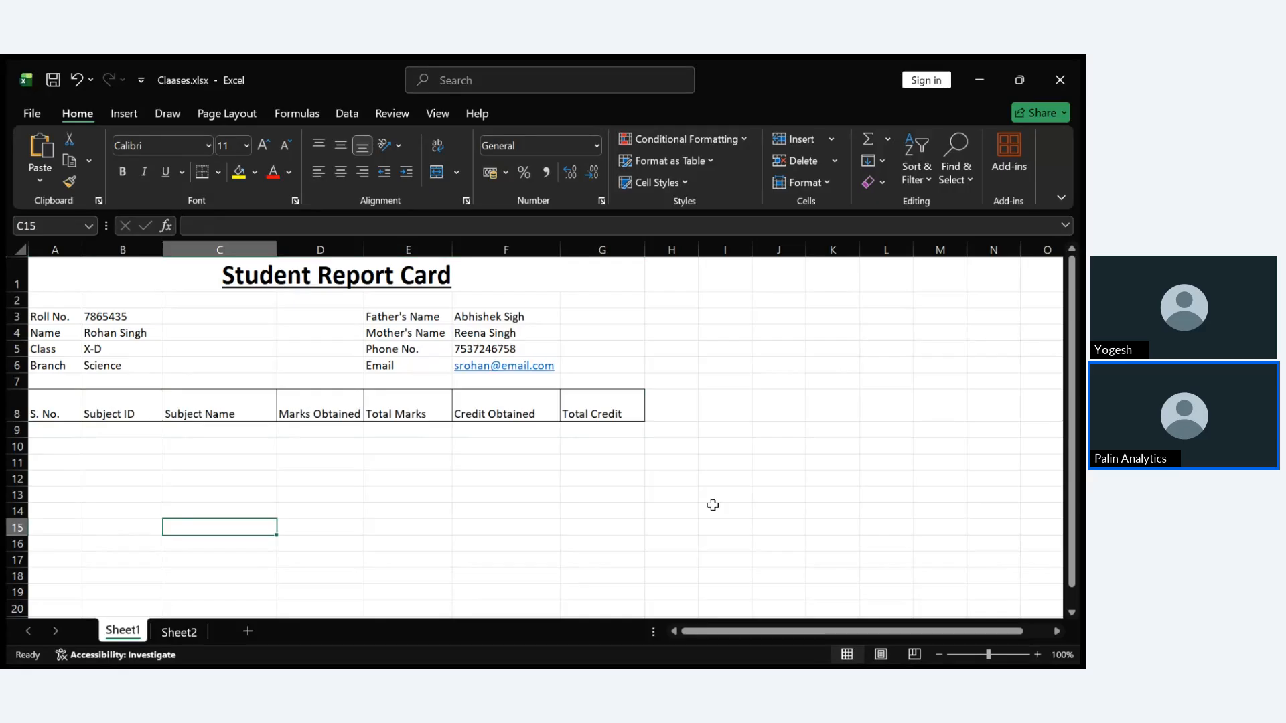
Add a thick outside border around the header row A8:G8.
left_click(581, 414)
left_click_drag(584, 413, 52, 402)
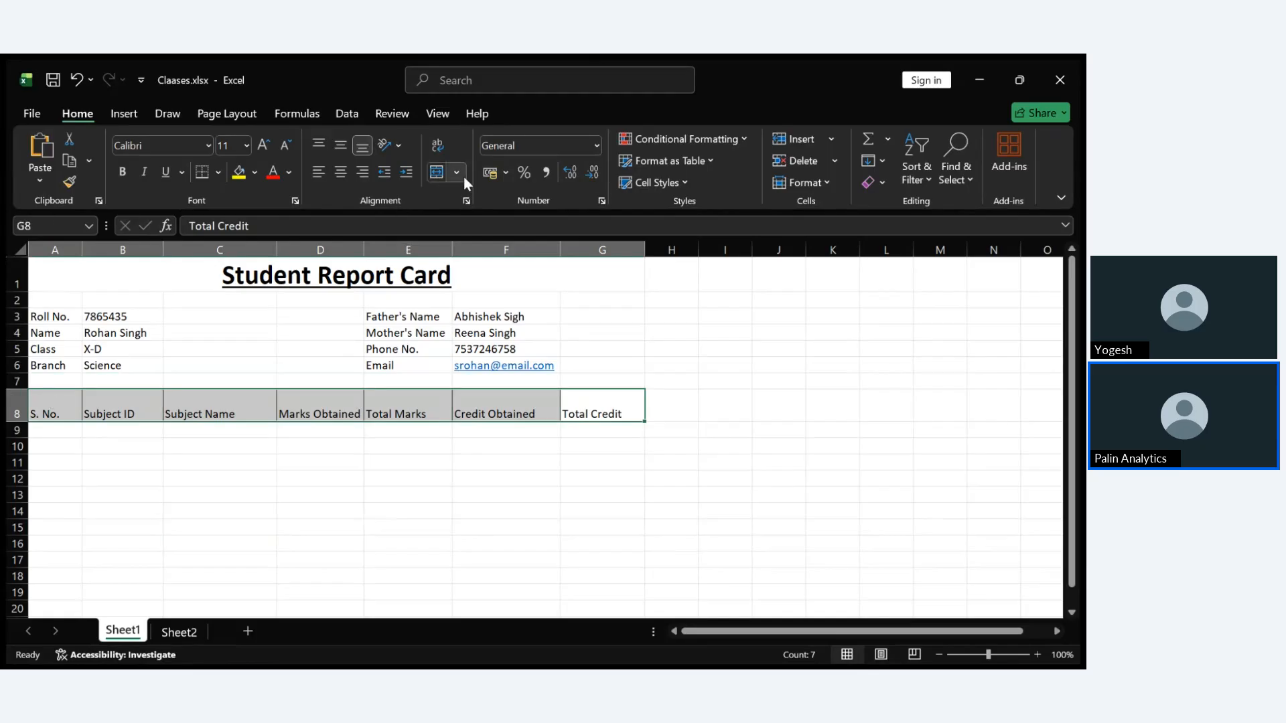
left_click(462, 79)
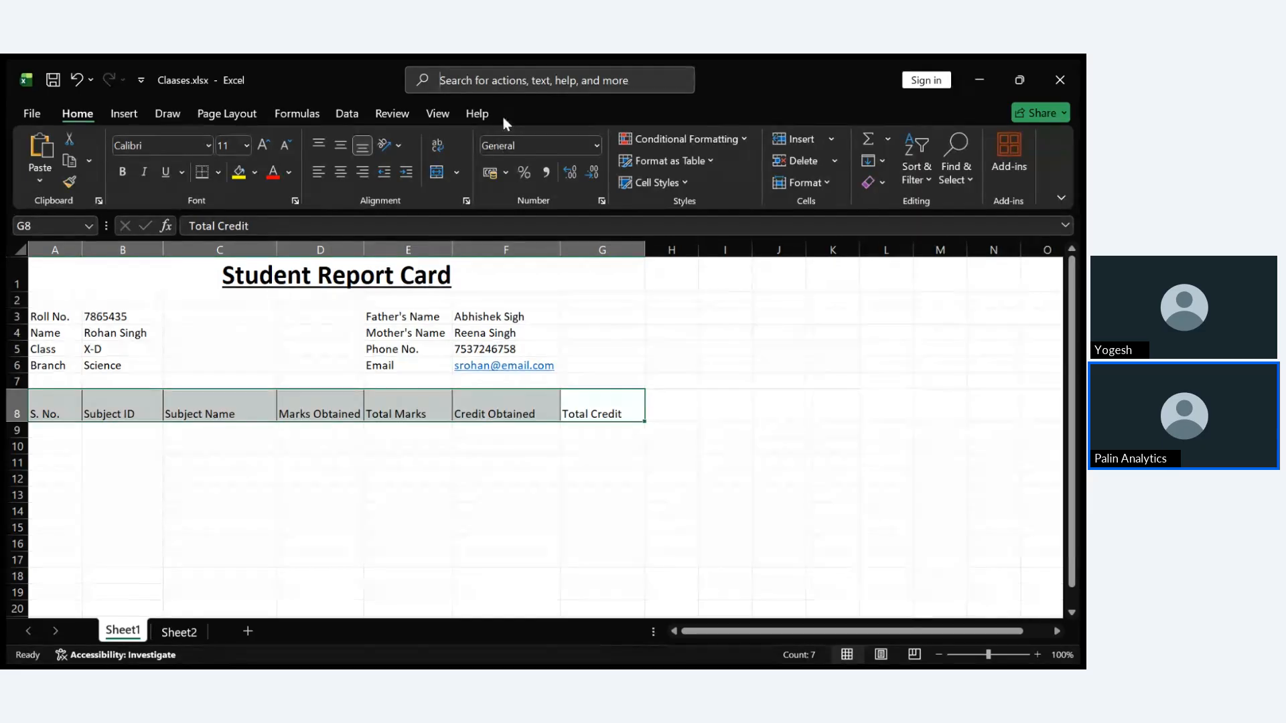
type("borders")
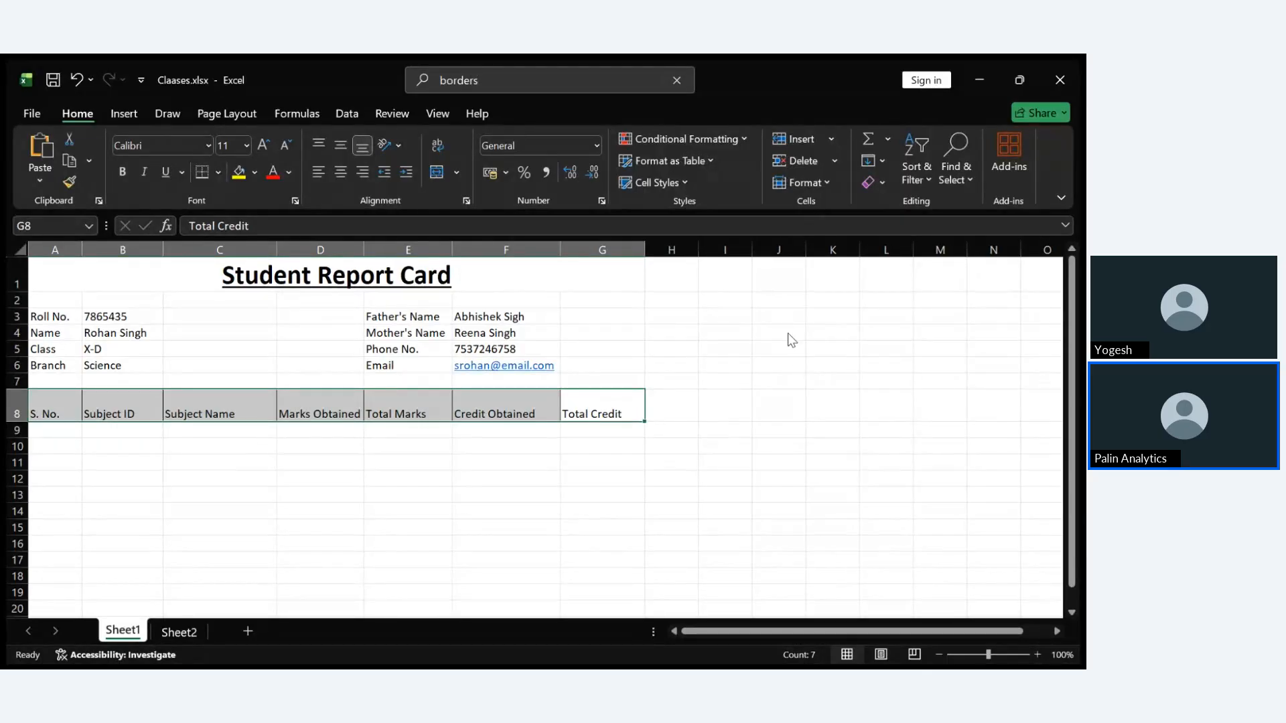
key("Escape")
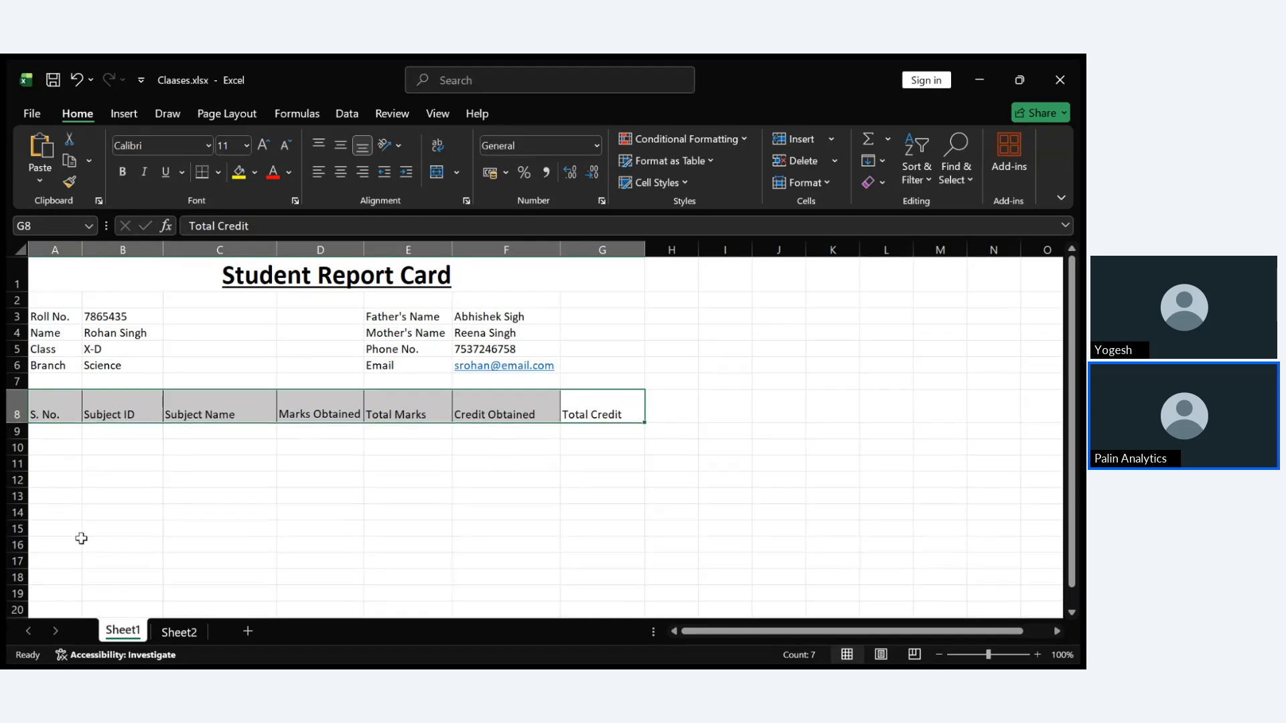
left_click(268, 531)
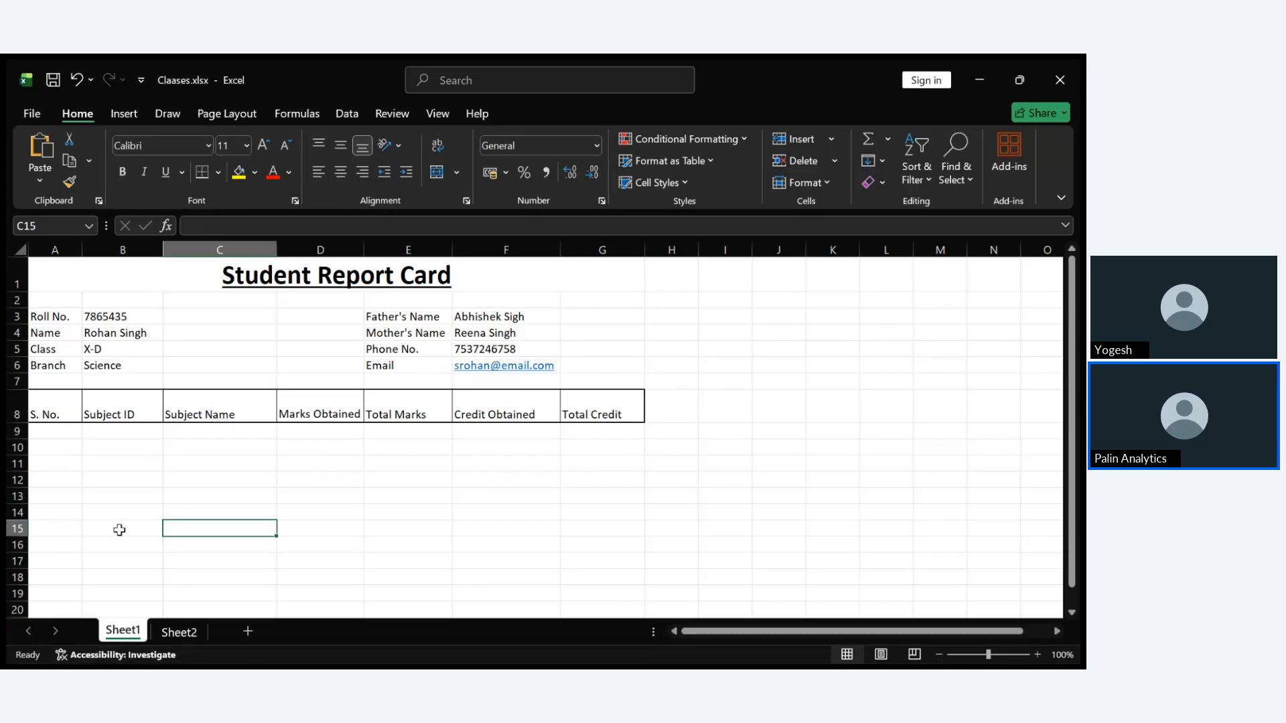
Enter the serial numbers 1, 2 and 3 in cells A9, A10 and A11.
left_click(55, 435)
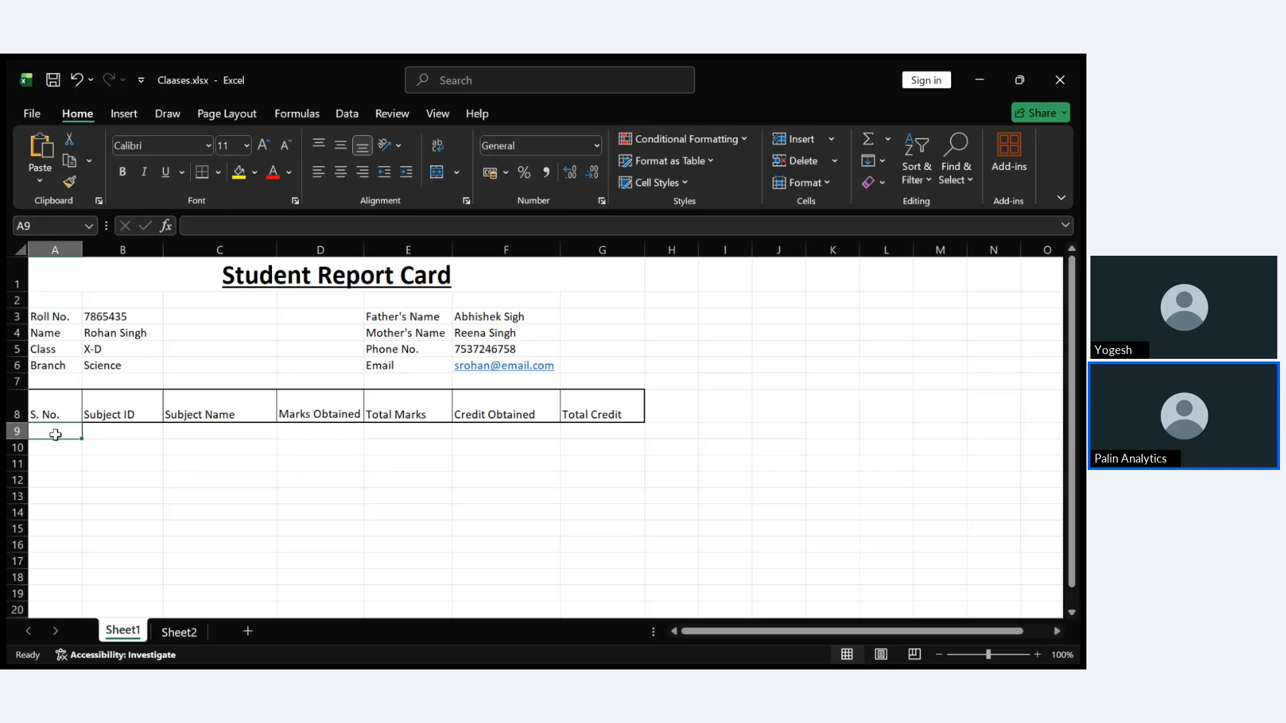
type("1")
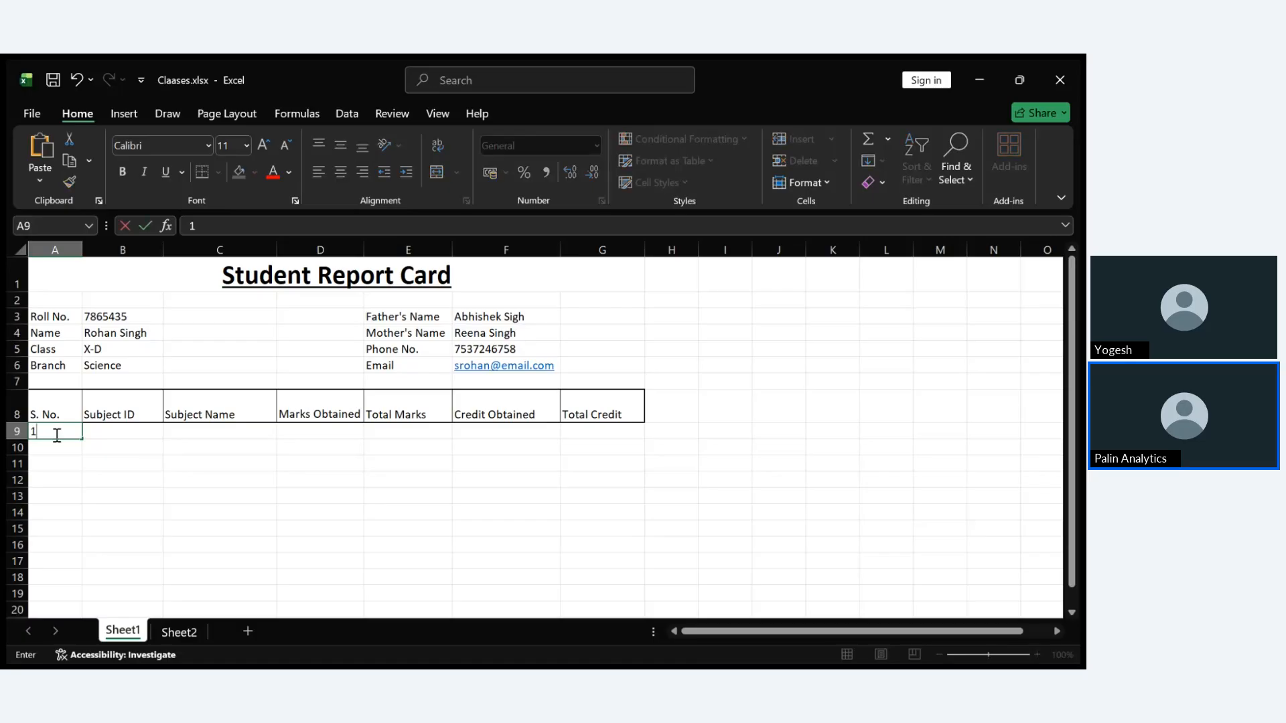
key("Return")
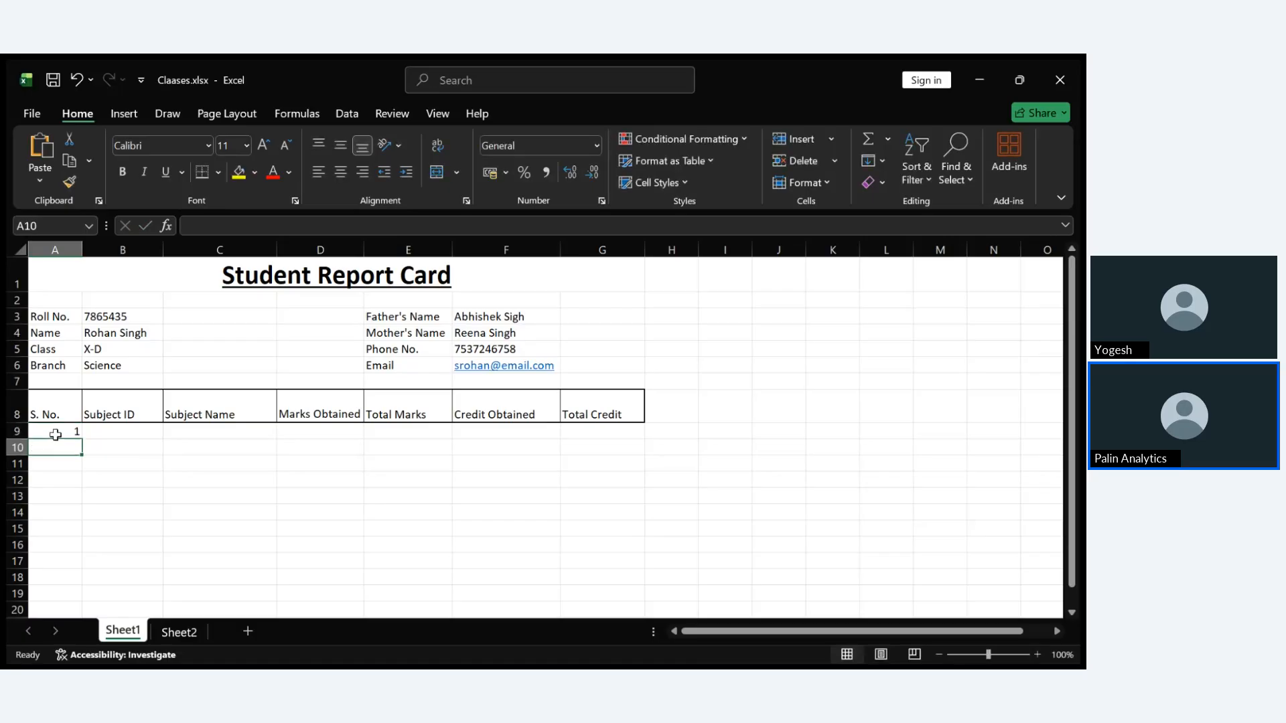
type("2")
key("Return")
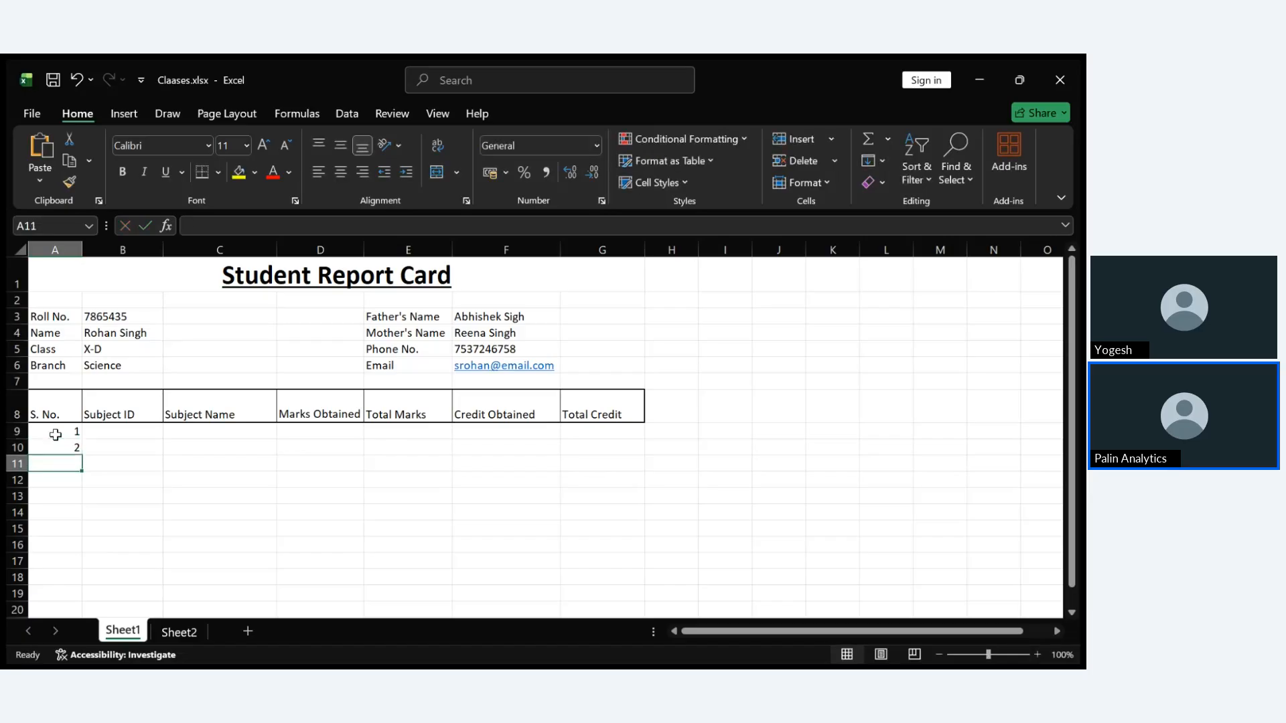
type("2")
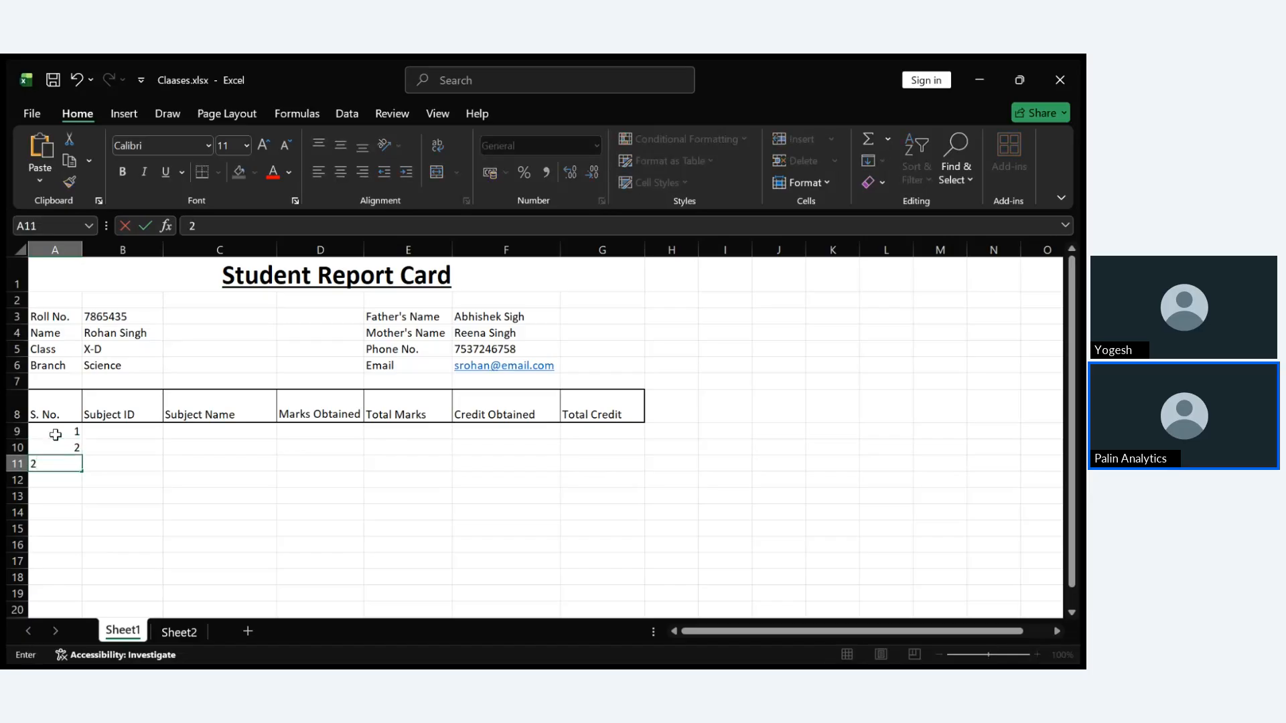
key("BackSpace")
type("3")
key("Return")
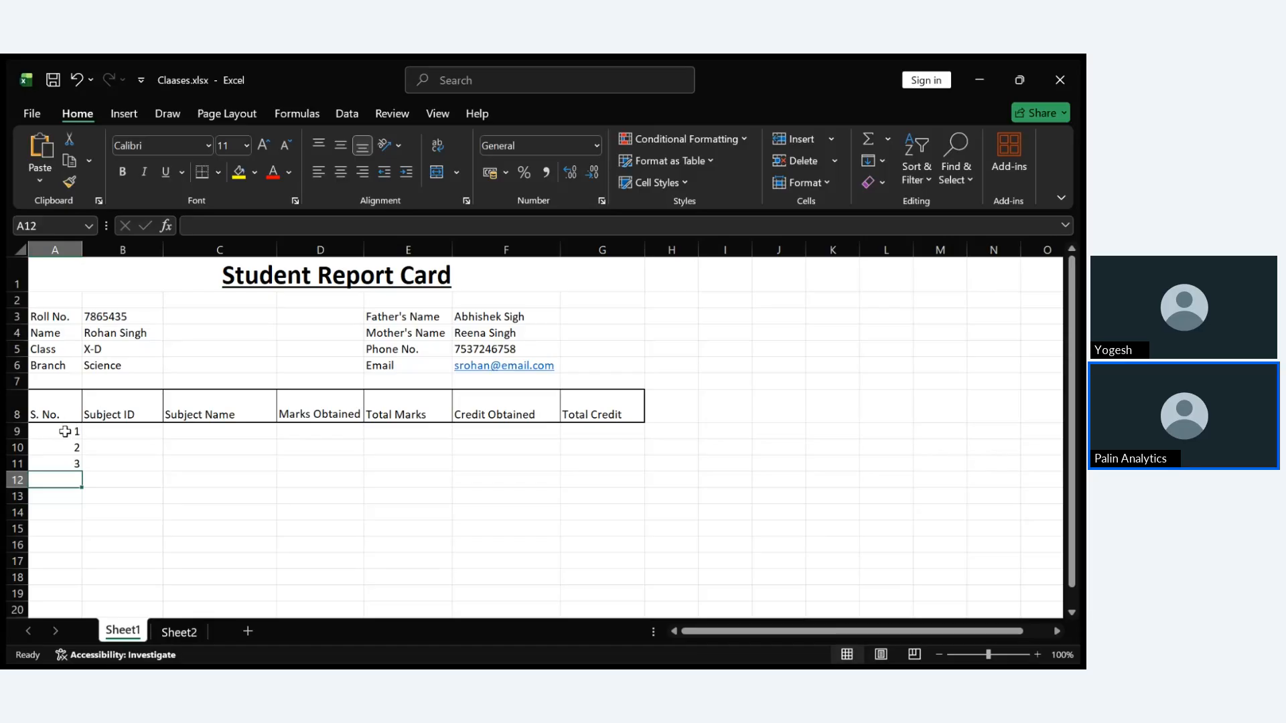
Continue the serial number series from A9:A11 down to 12 in cell A20 using the fill handle.
left_click(64, 432)
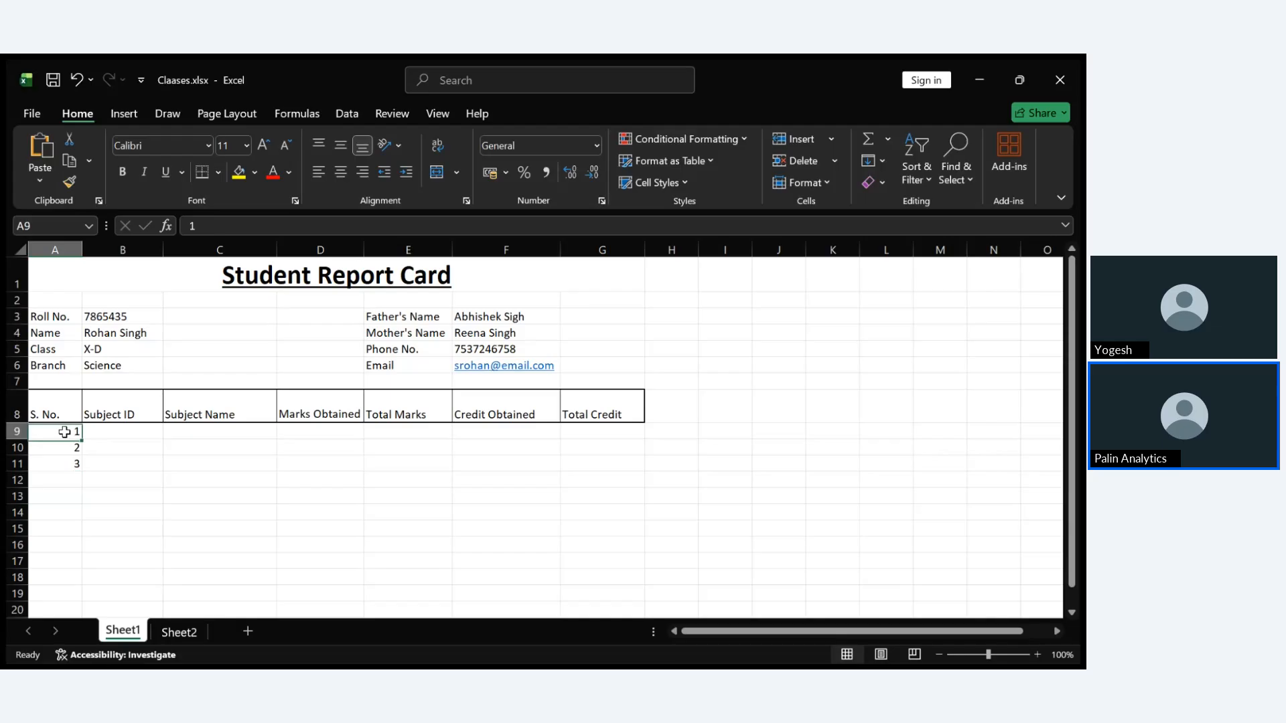
left_click_drag(64, 432, 67, 472)
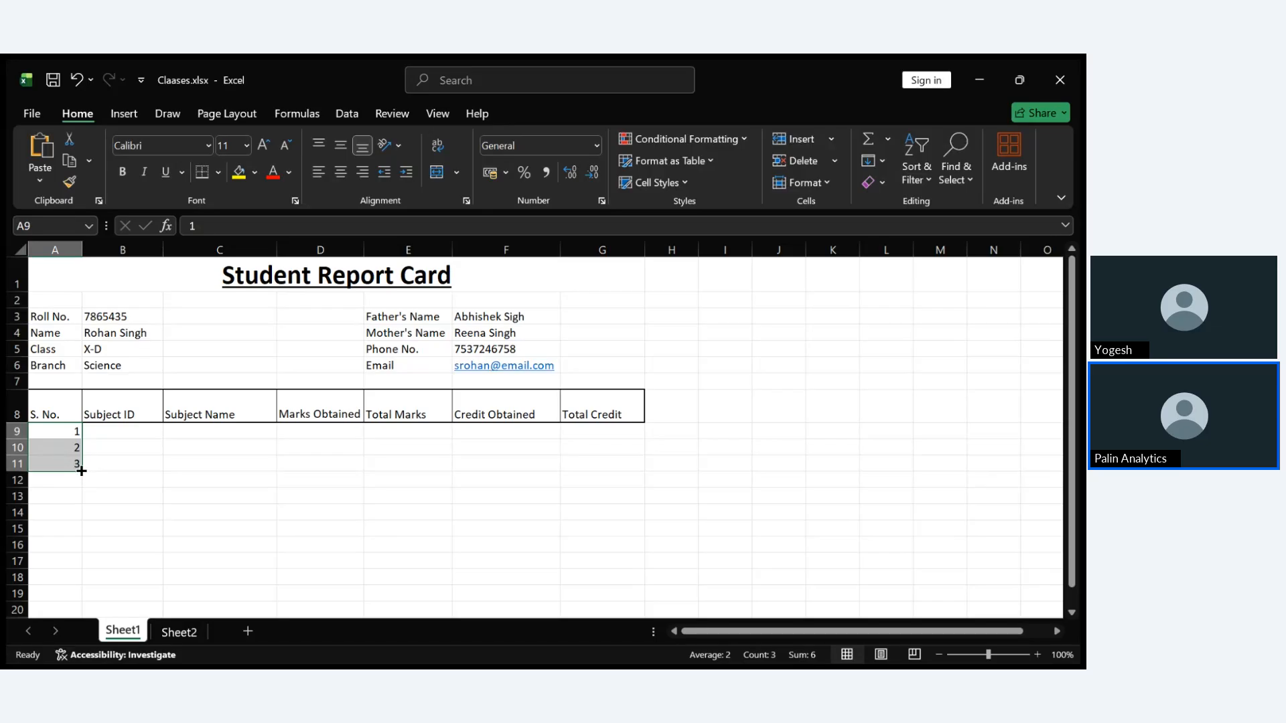
left_click_drag(81, 470, 81, 521)
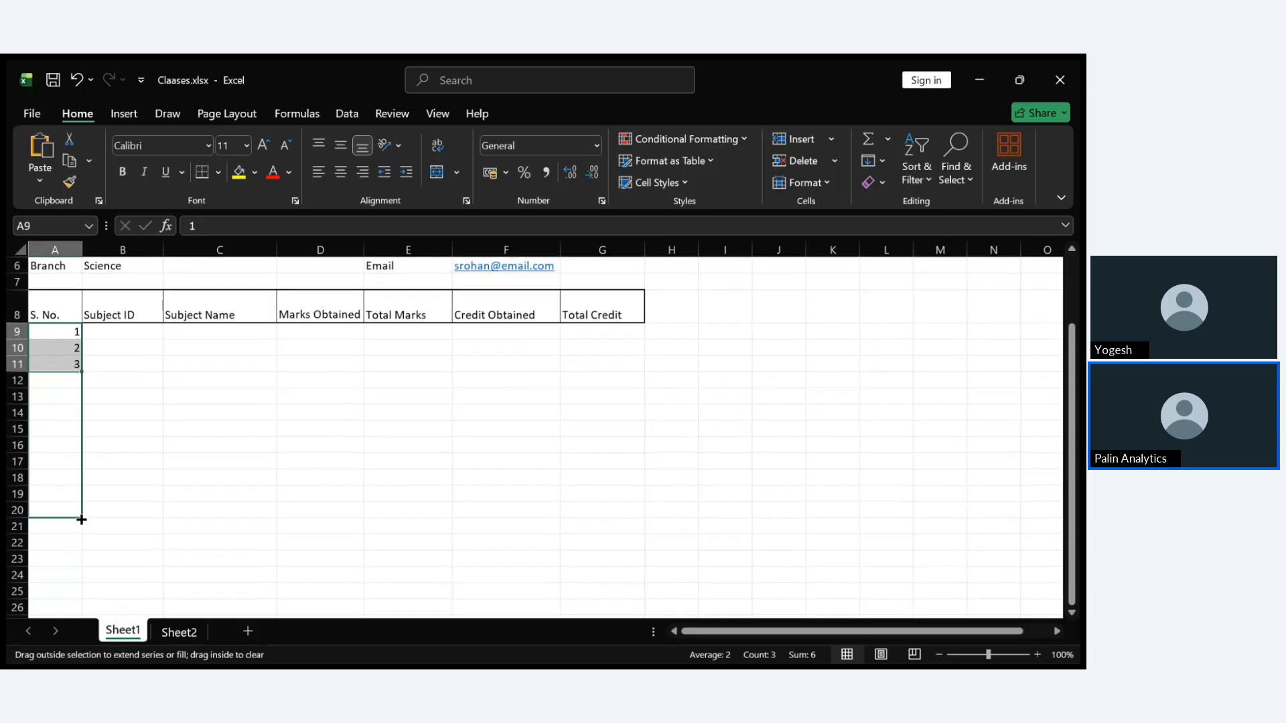
left_click_drag(81, 520, 81, 520)
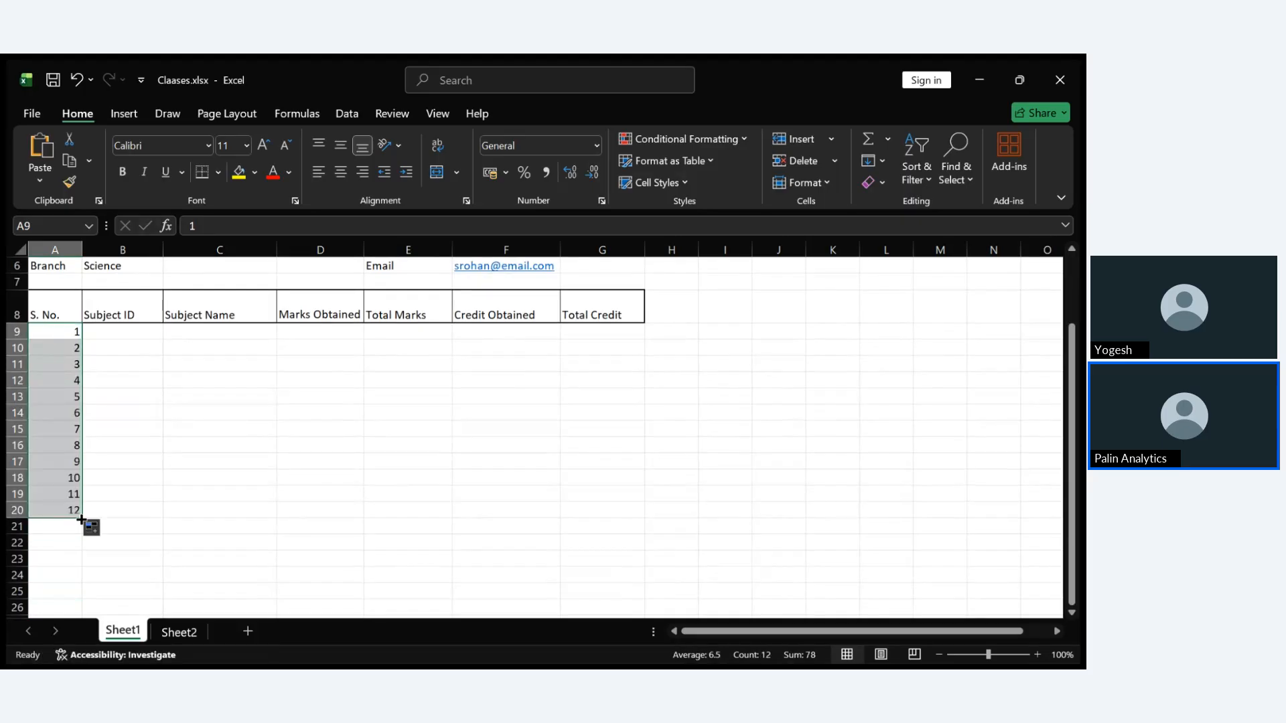
left_click(221, 413)
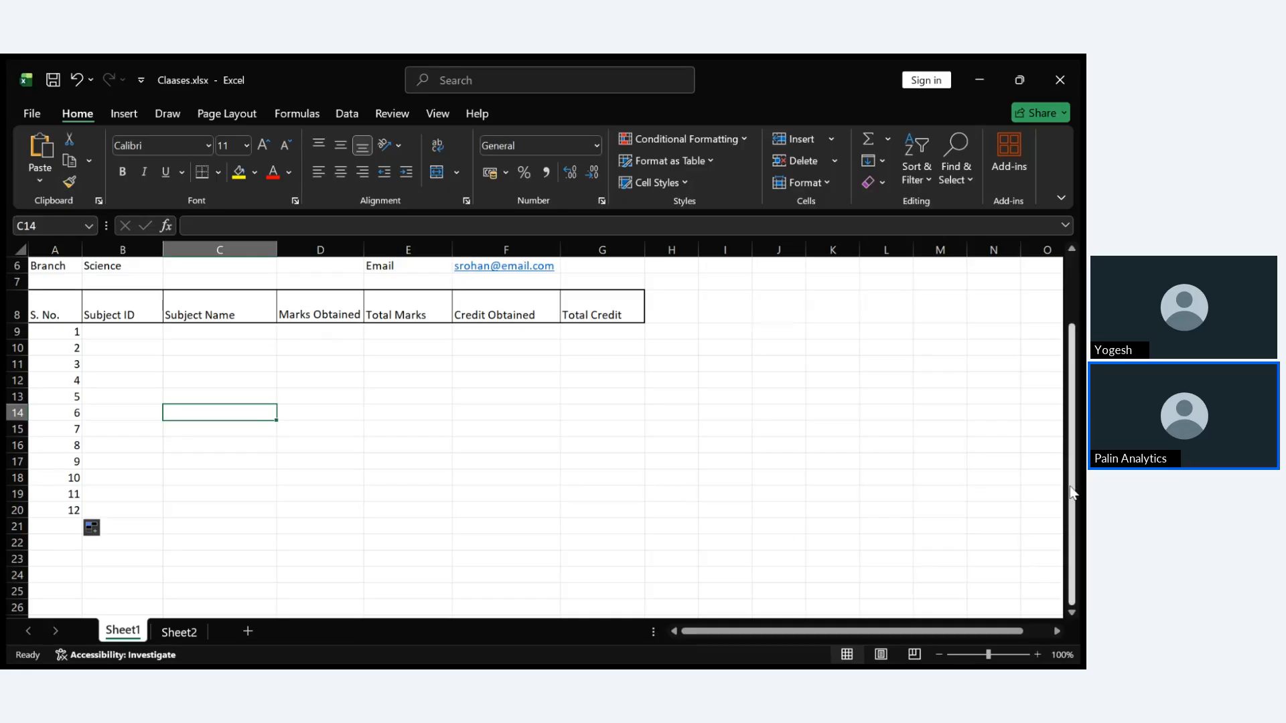
scroll(1075, 479, "up", 2)
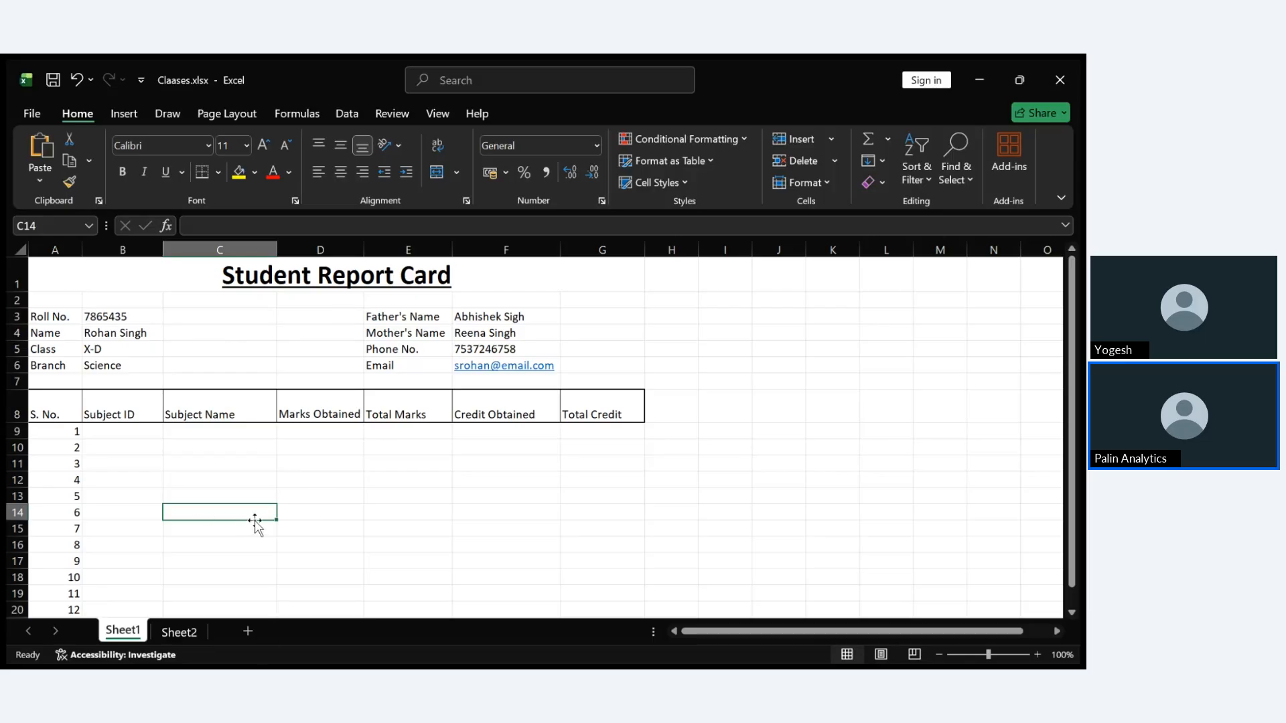
left_click(201, 561)
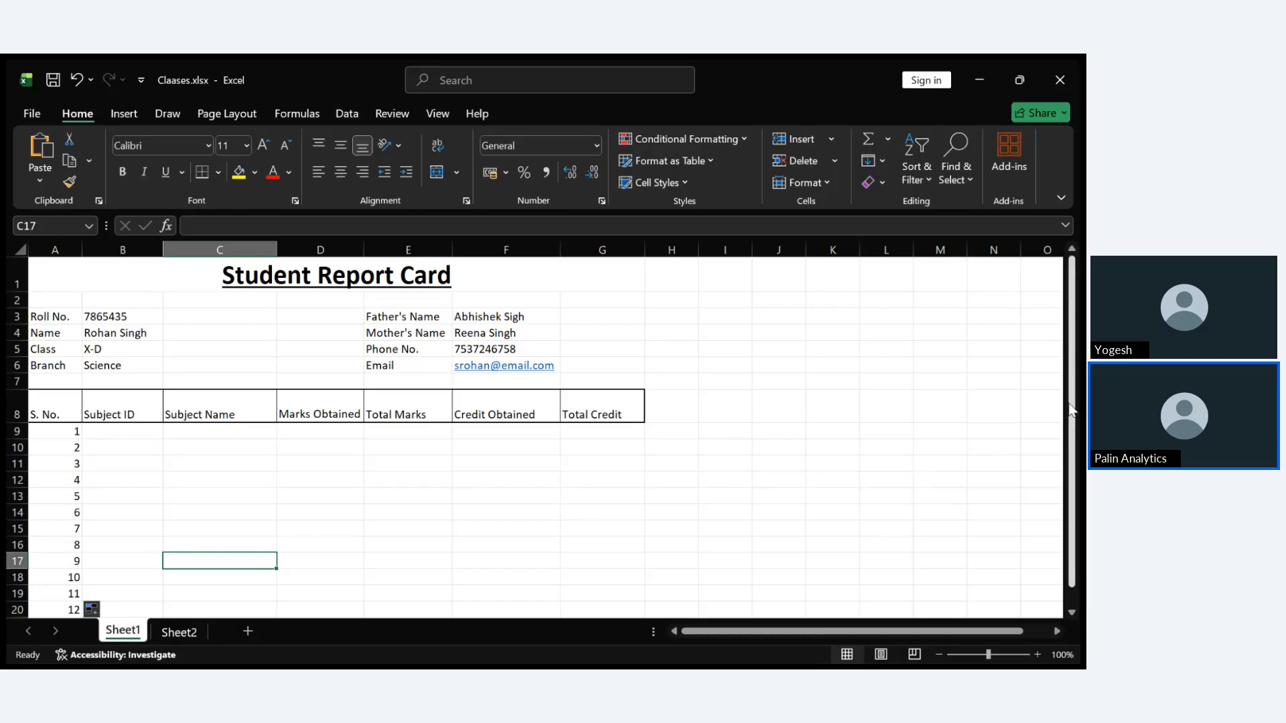
left_click_drag(1073, 405, 1076, 436)
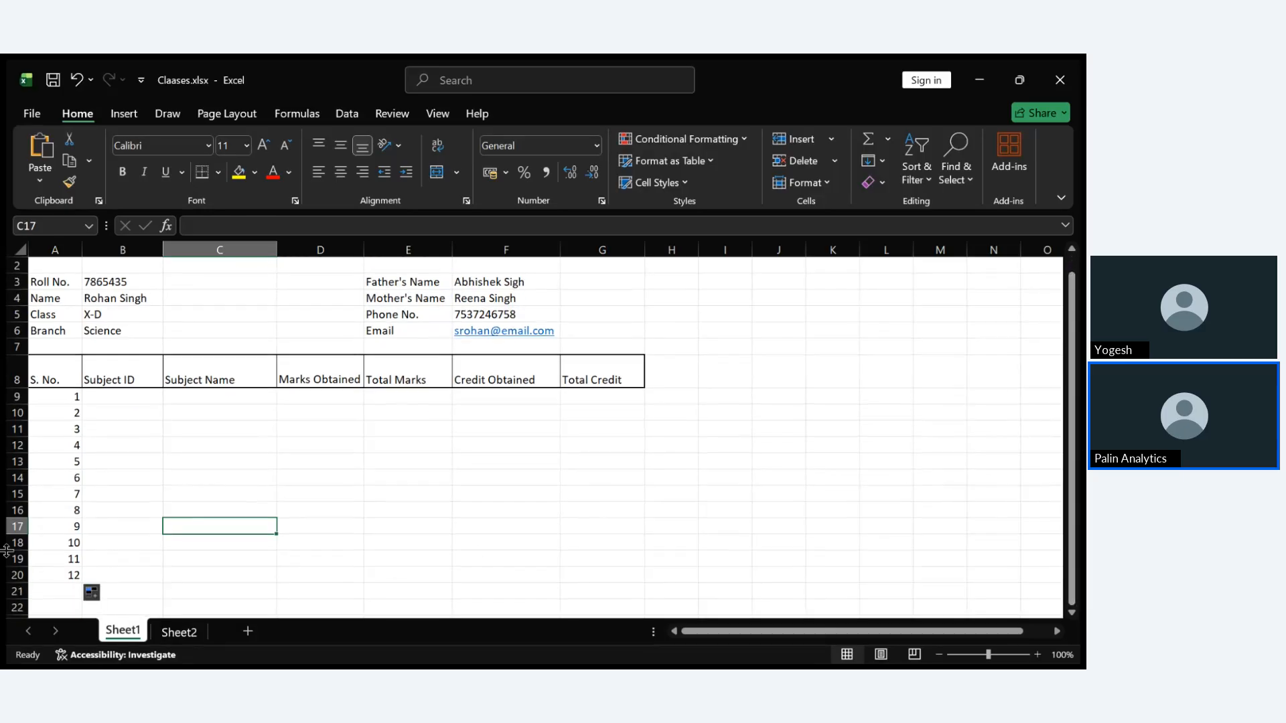
scroll(95, 594, "down", 4)
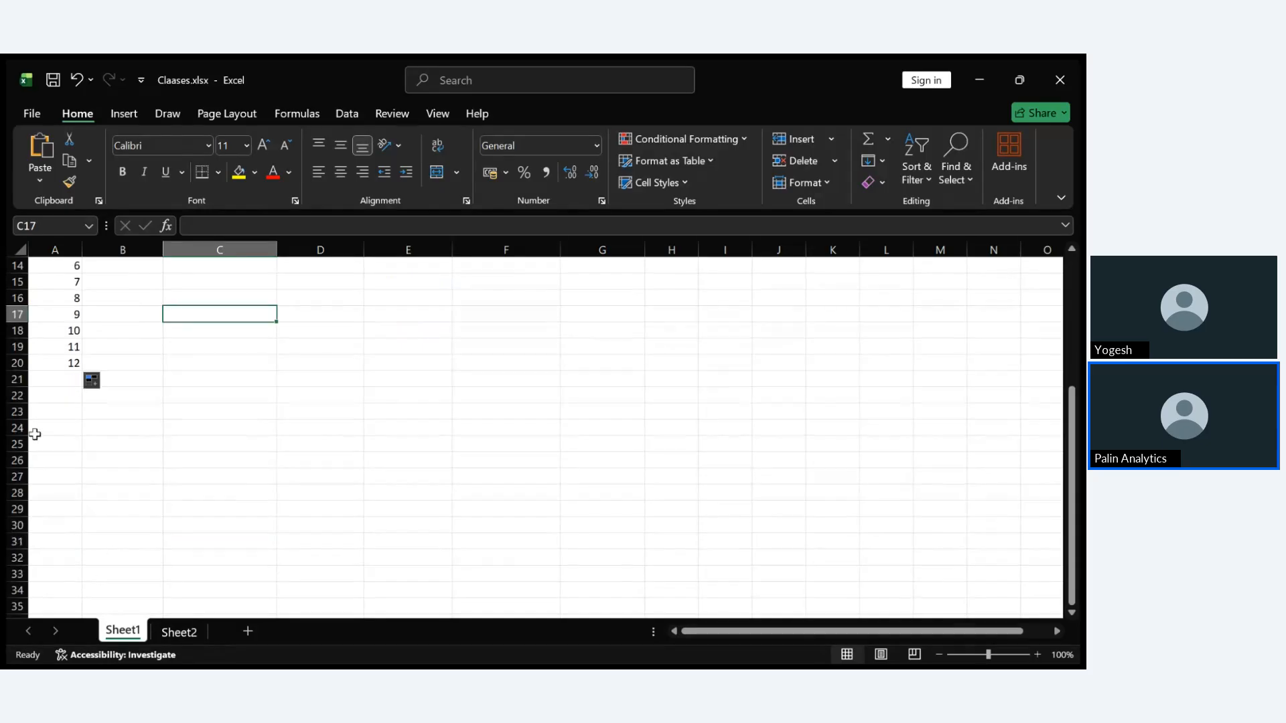
scroll(101, 375, "up", 4)
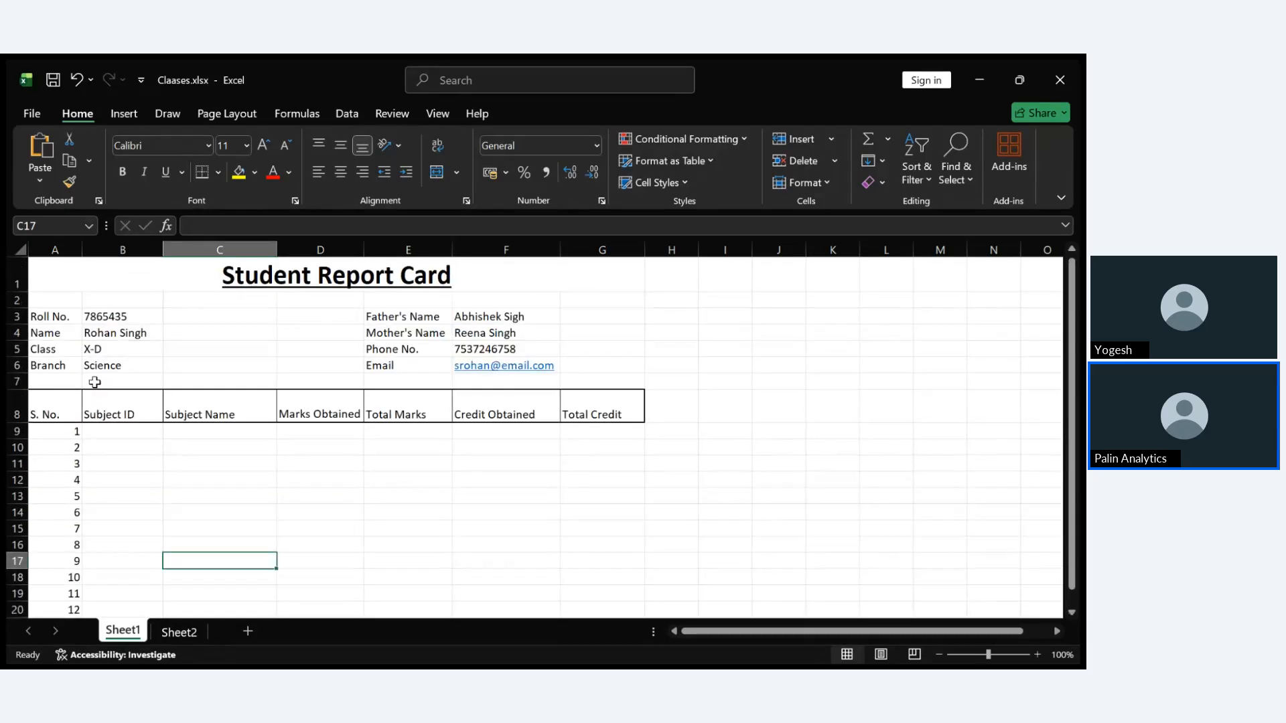
scroll(94, 378, "down", 2)
scroll(95, 382, "down", 1)
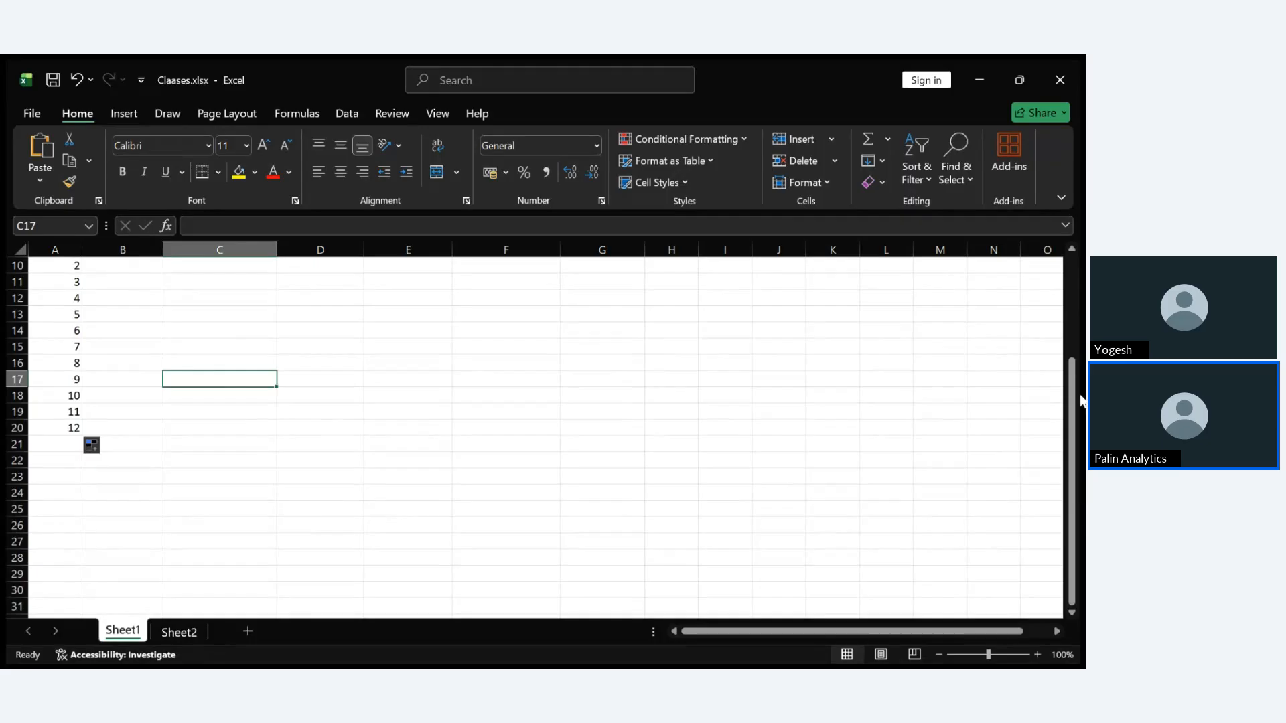
Enter the subject ID MAX25 in cell B9 of the marks table.
scroll(1075, 400, "up", 2)
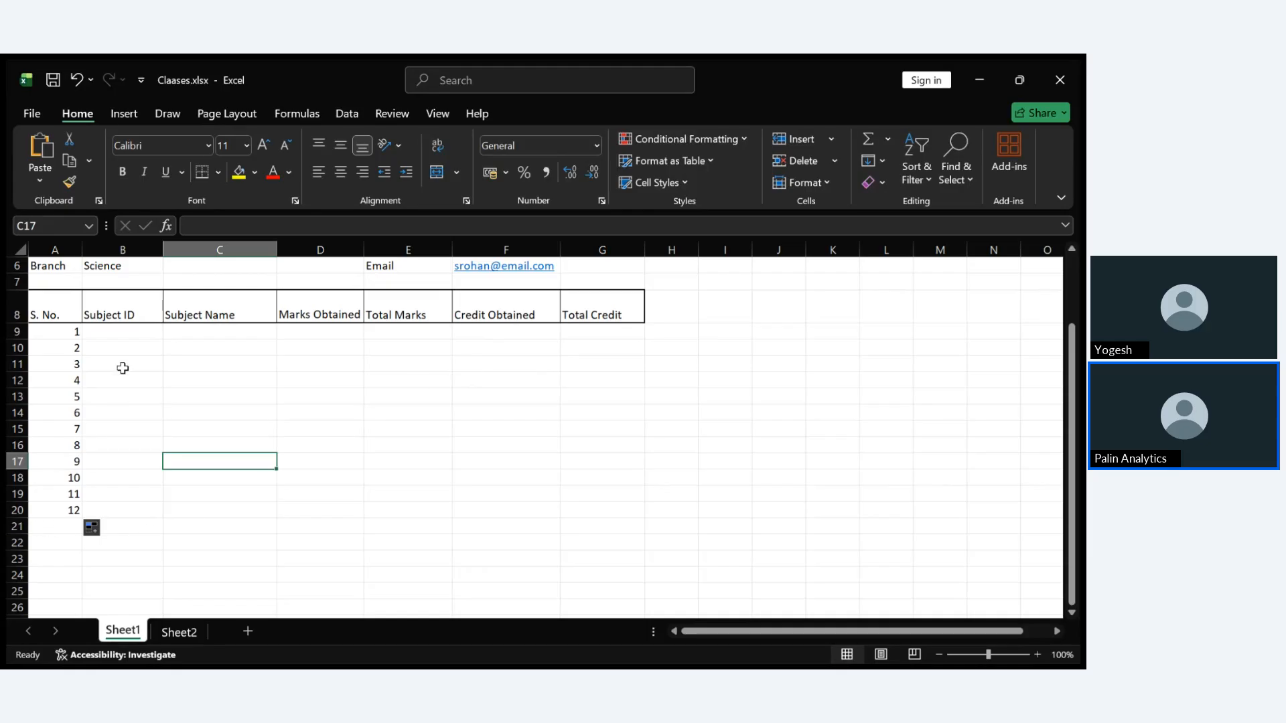
left_click(116, 335)
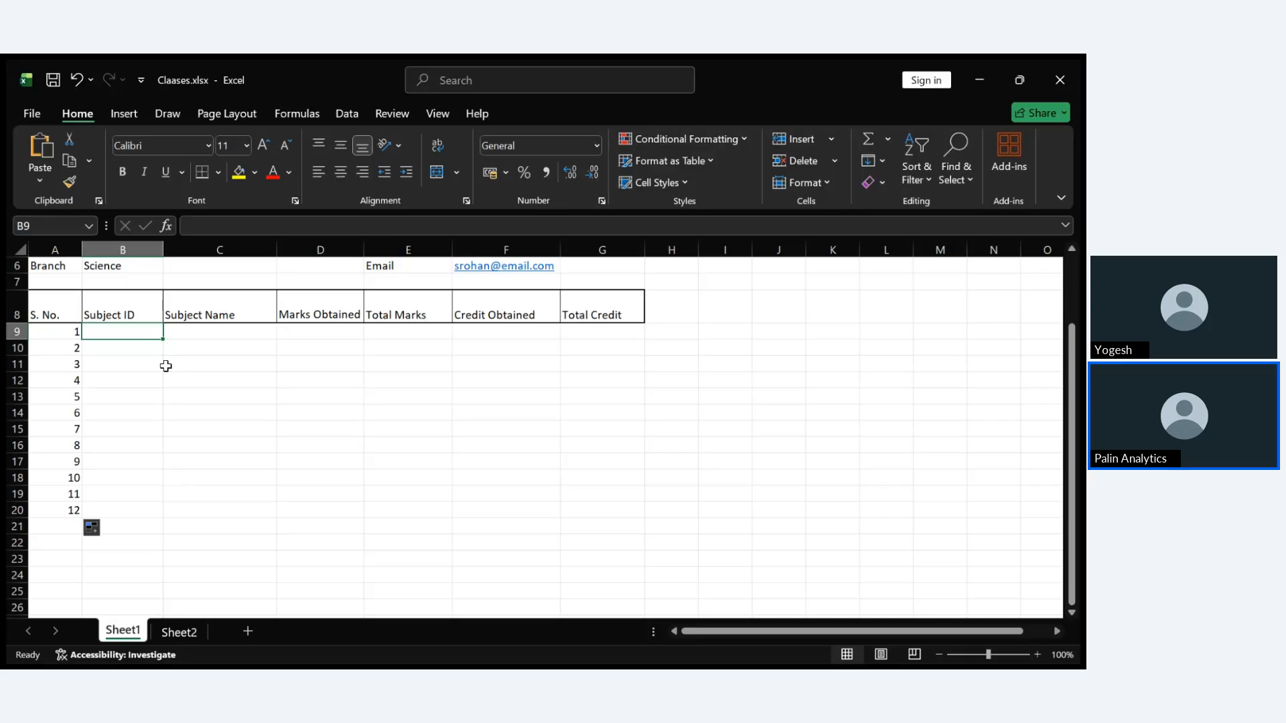
type("MA")
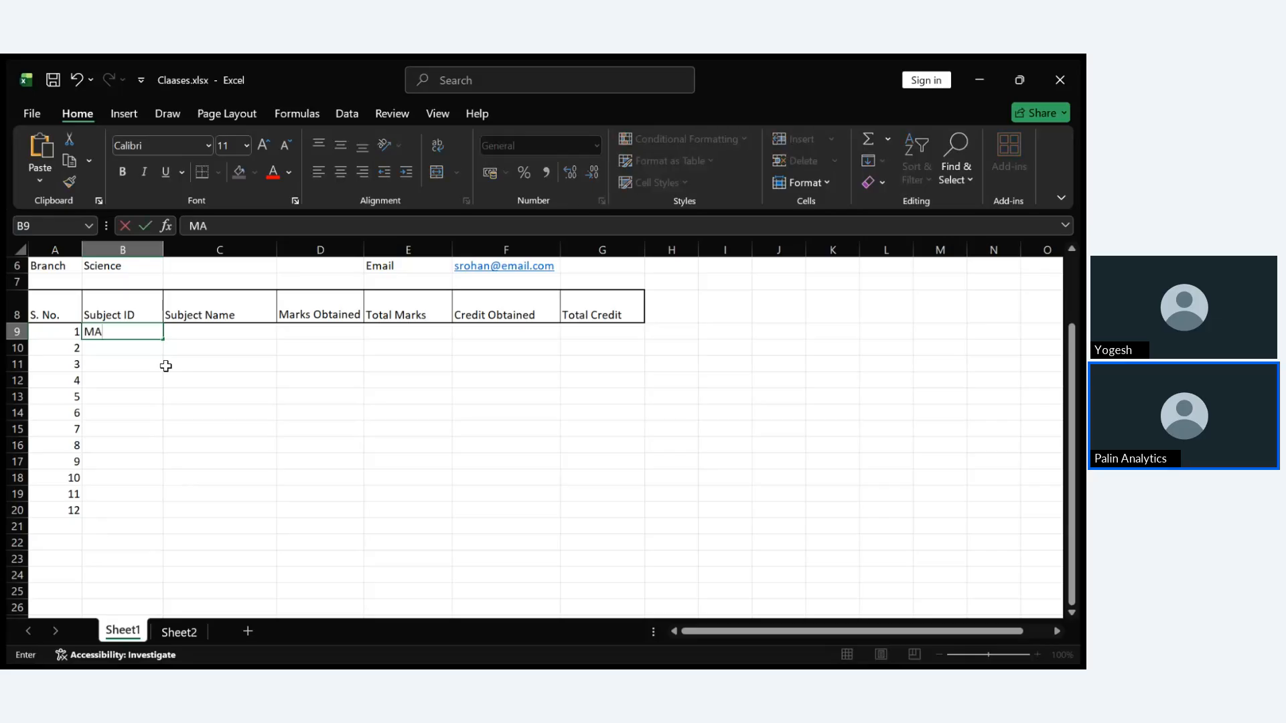
type("X25")
Enter the subject ID SCX25 in cell B10 of the marks table.
left_click(123, 347)
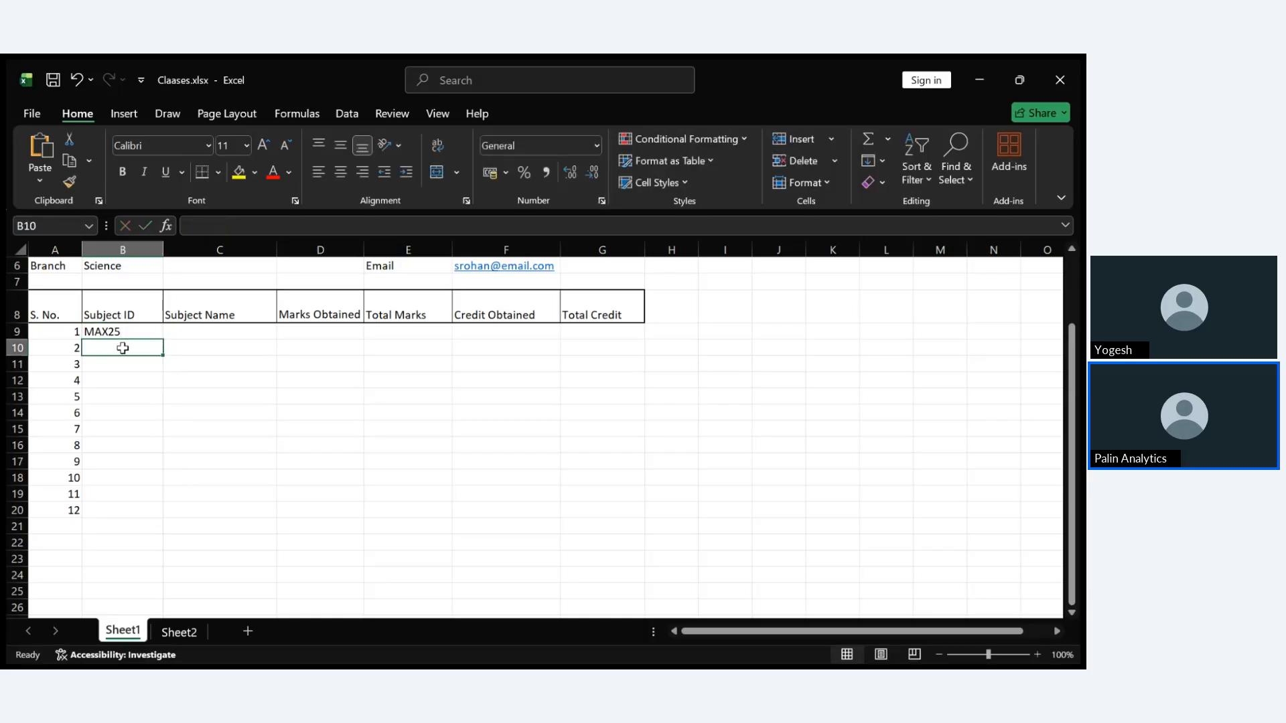
type("SC")
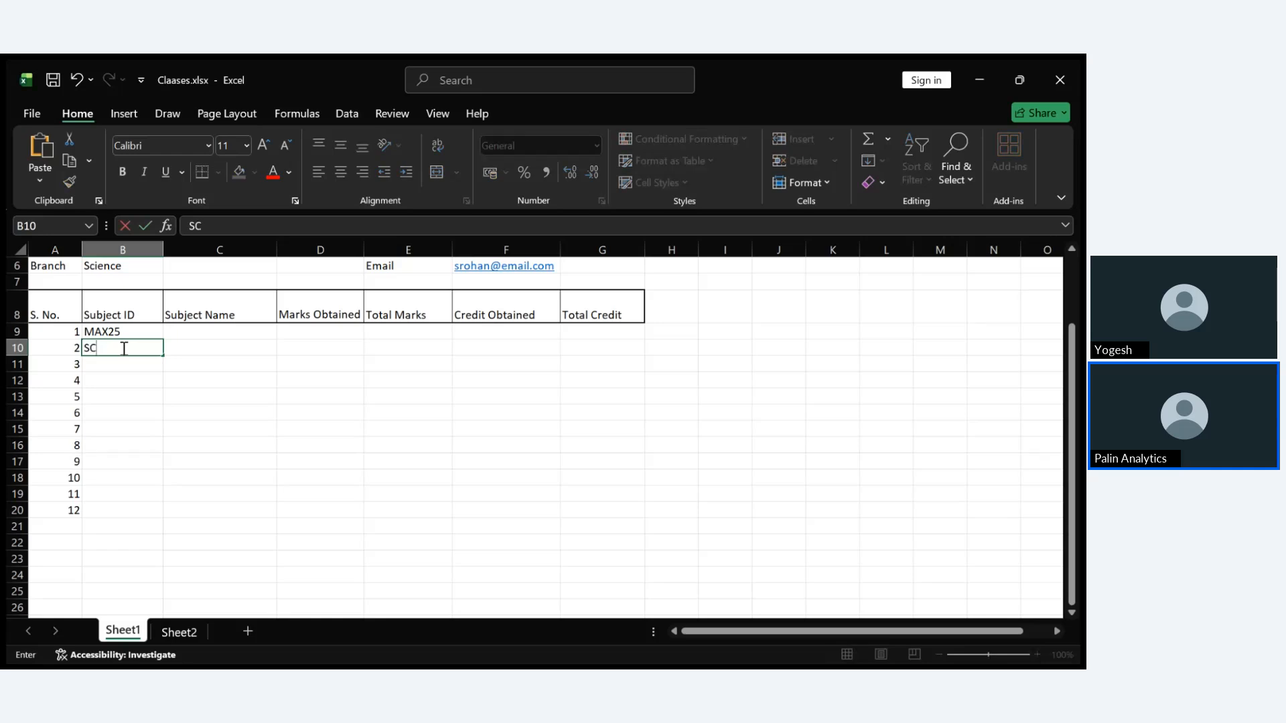
type("X25")
key("Return")
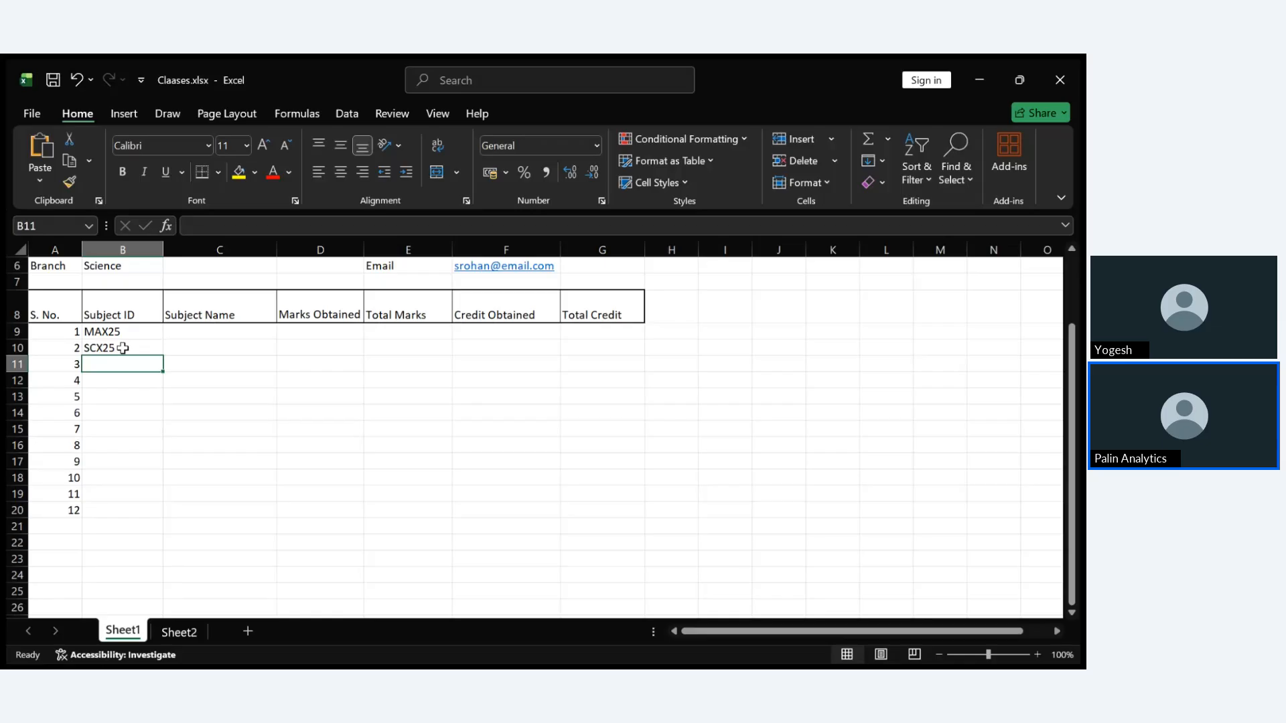
Edit the subject ID in cell B10 to PHYX25, keeping its X25 ending.
left_click(122, 348)
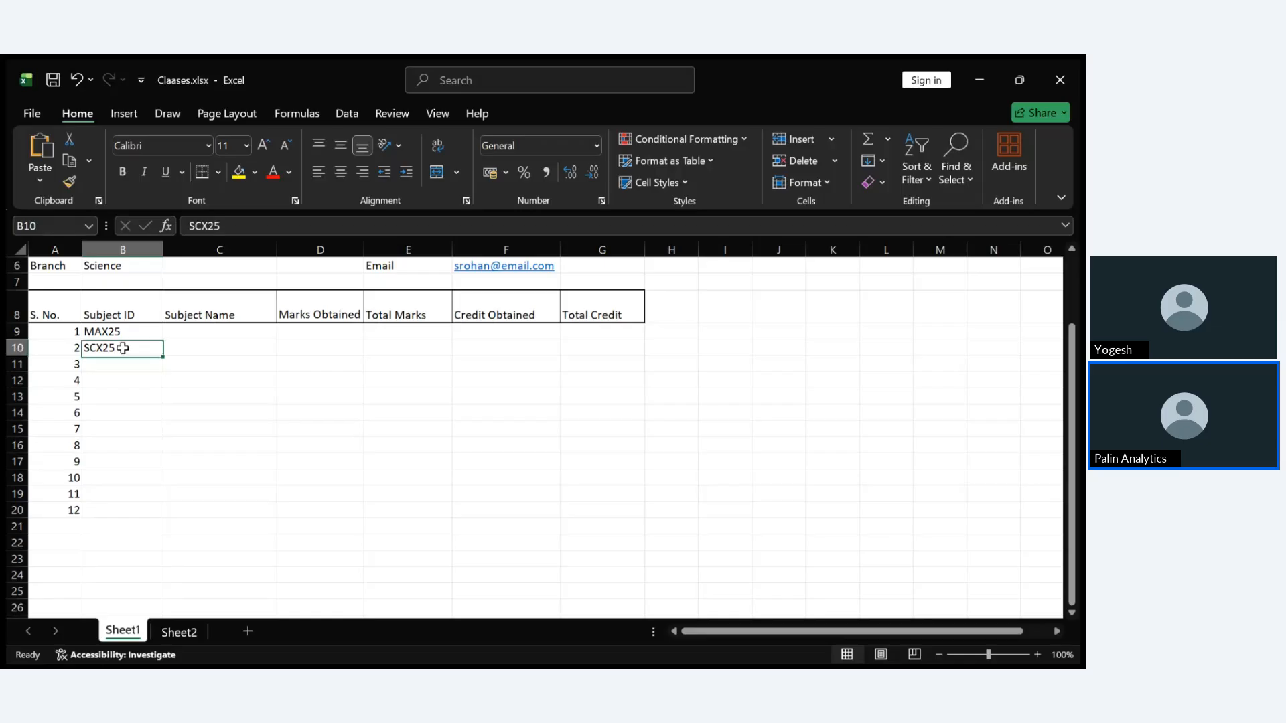
key("Return")
left_click(123, 348)
double_click(122, 347)
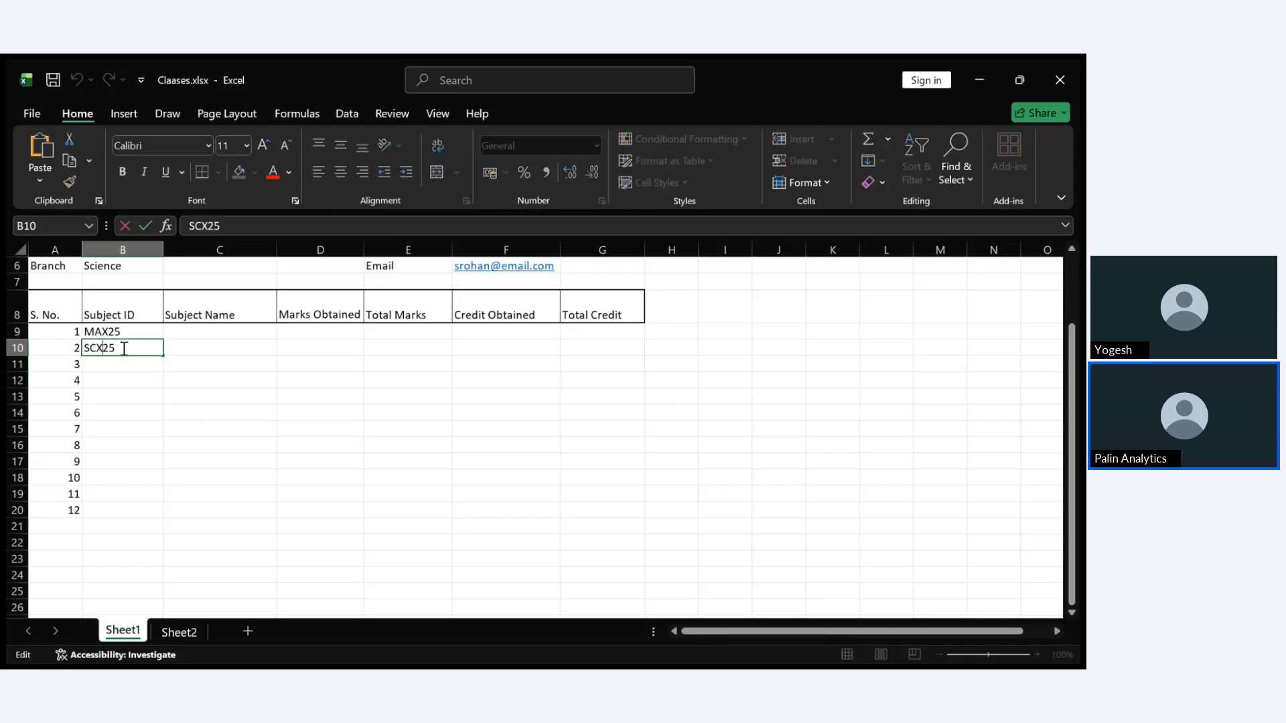
key("Left")
key("BackSpace")
key("BackSpace")
type("PHY")
key("Return")
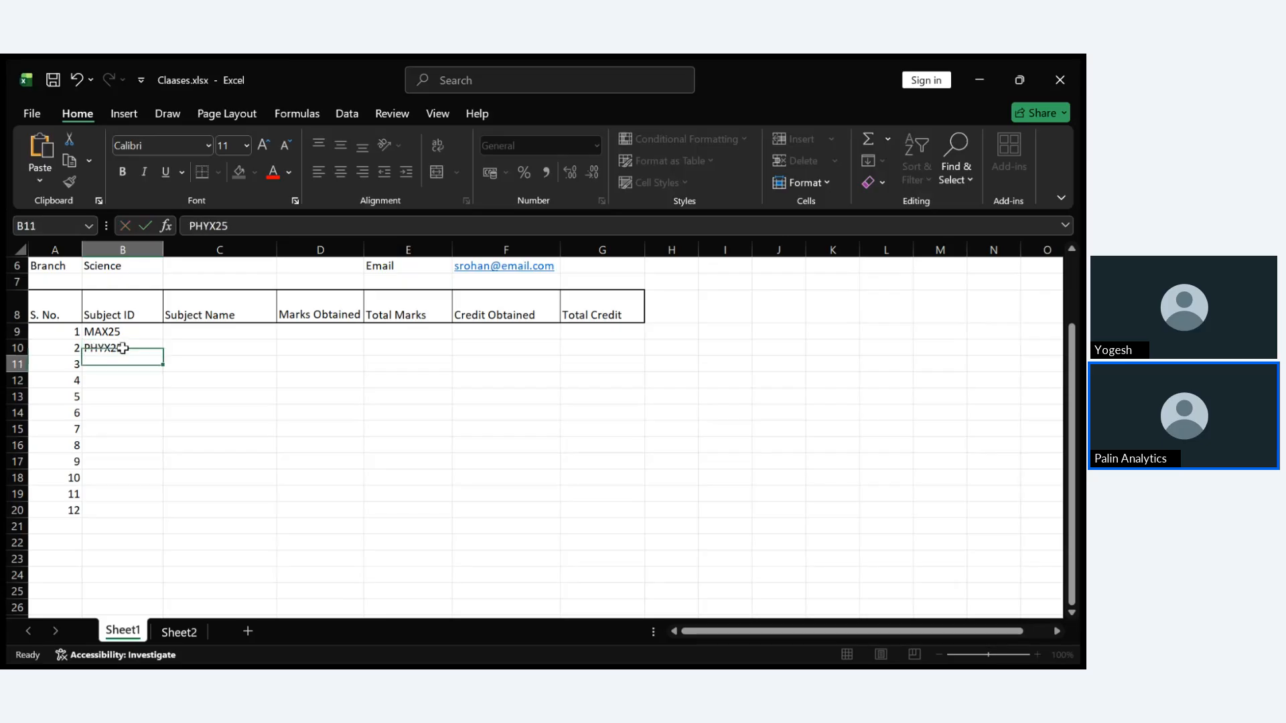
Replace the subject ID in cell B9 with MATX25.
key("Up")
key("Up")
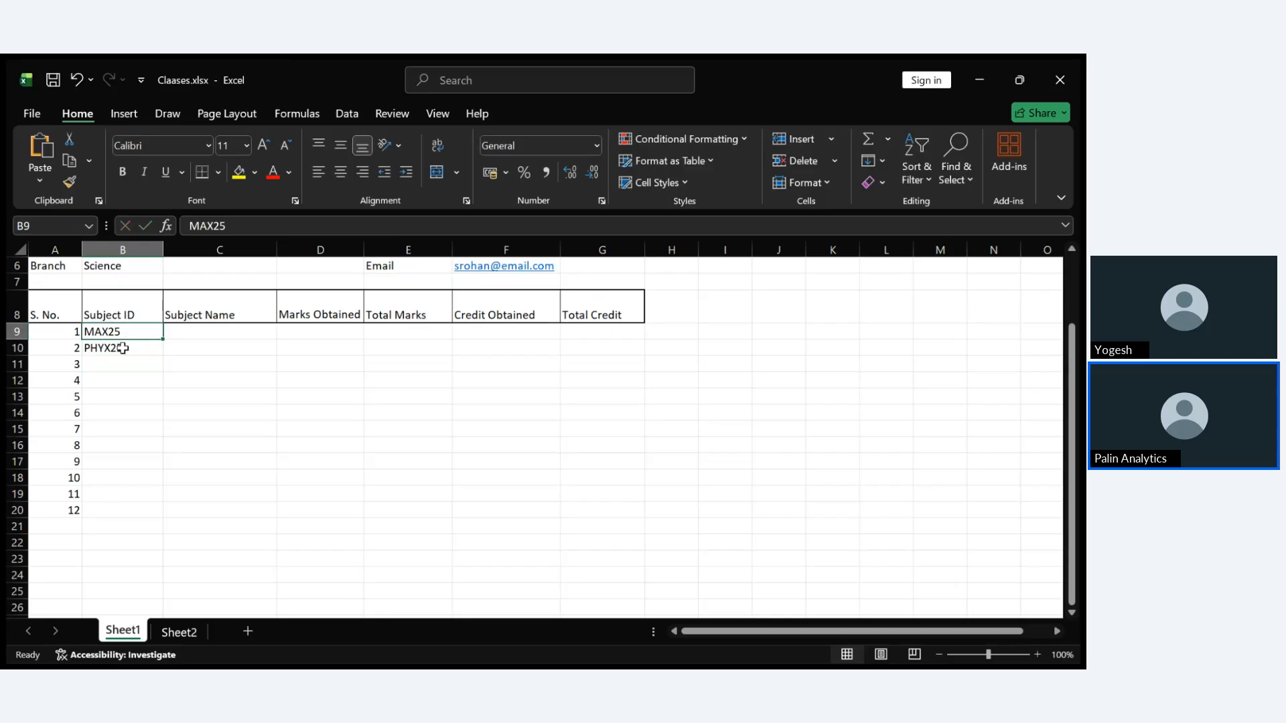
type("MAT")
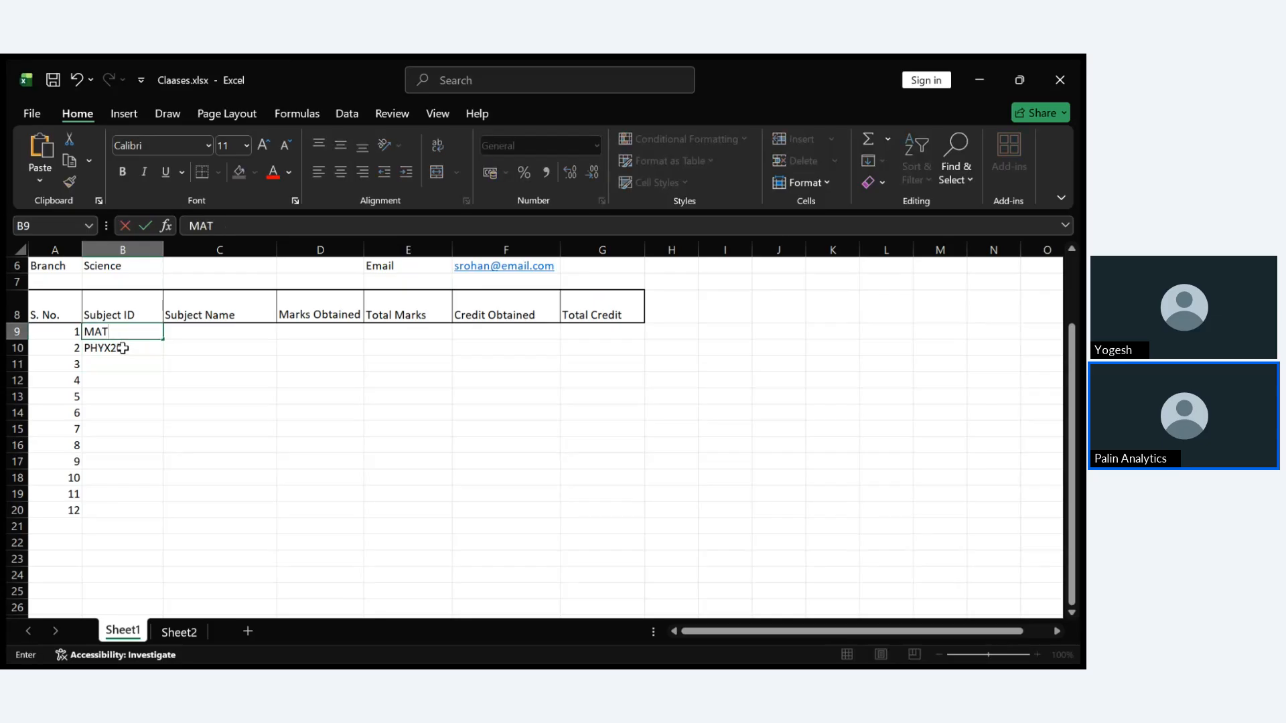
type("X25")
key("Return")
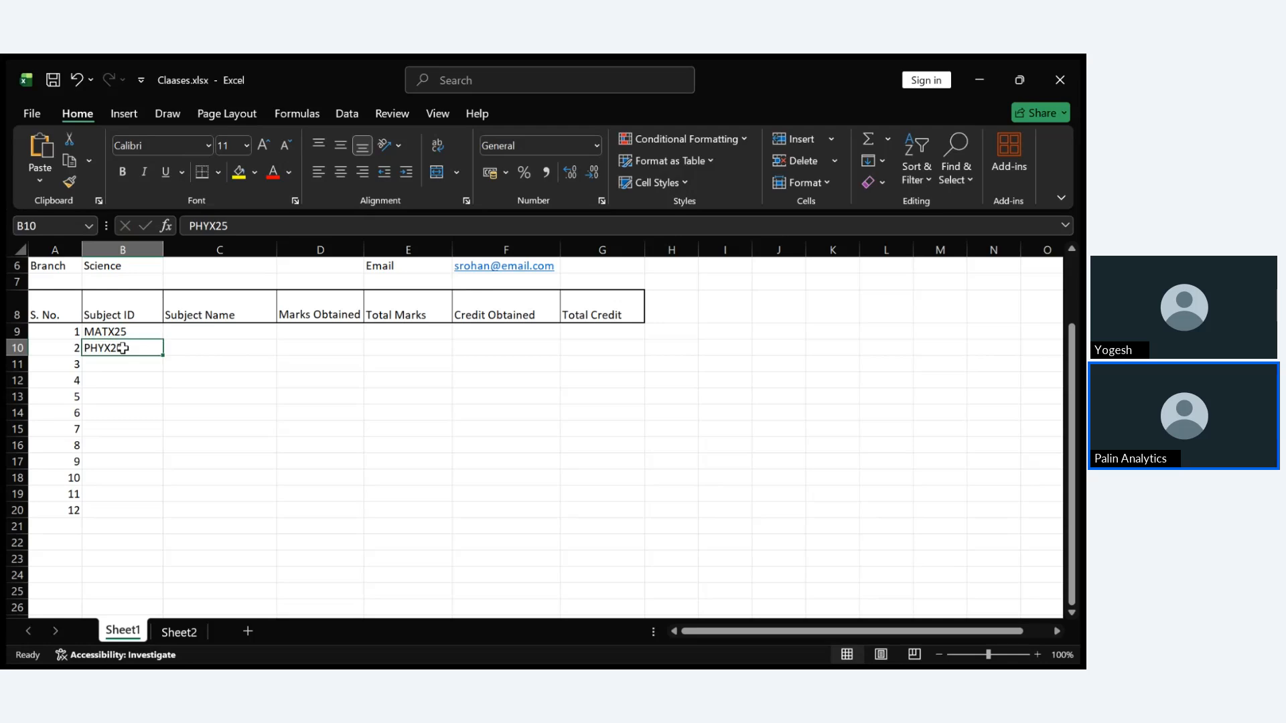
Enter the subject IDs CHMX25 in cell B11 and ENGX25 in cell B12.
key("Return")
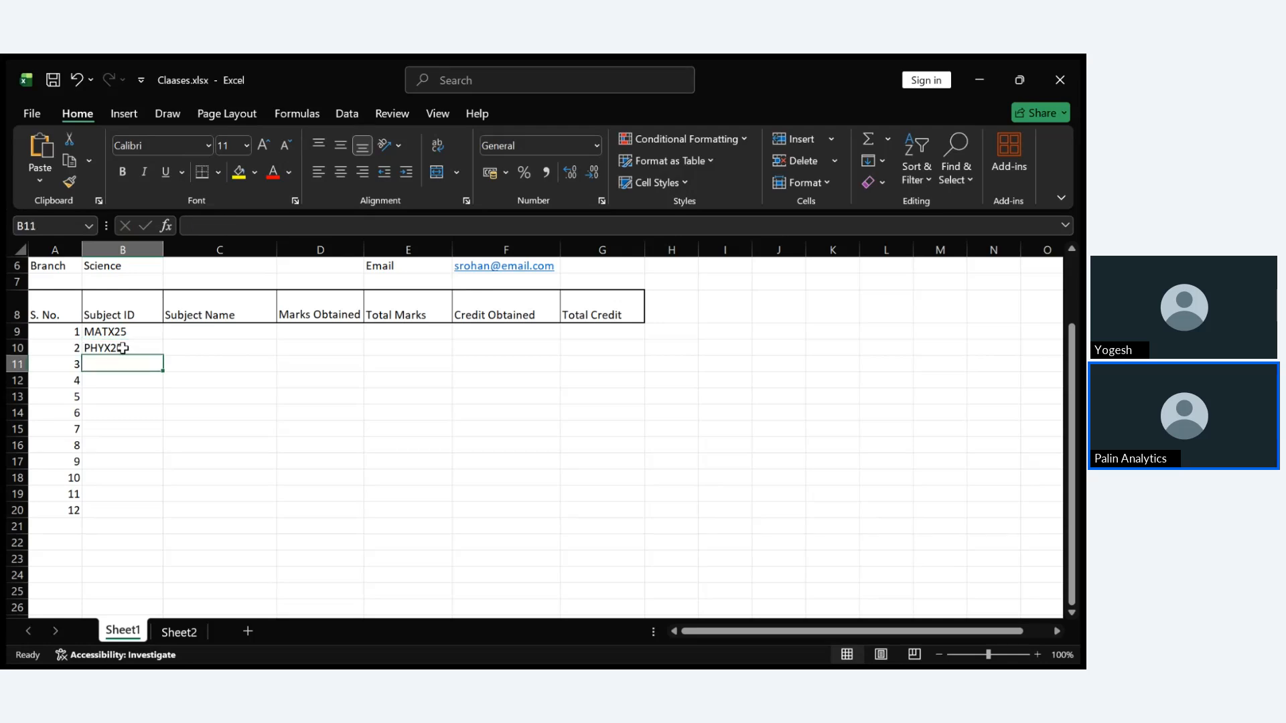
type("CHE")
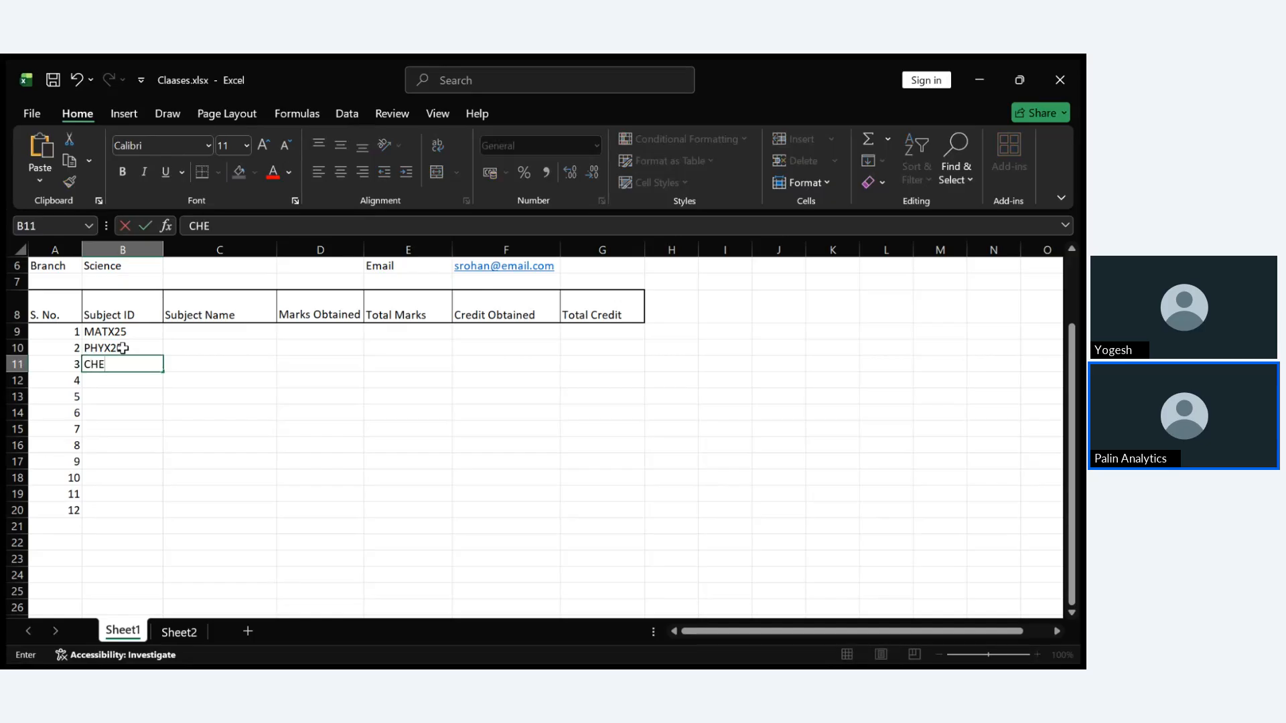
key("BackSpace")
type("MX25")
key("Return")
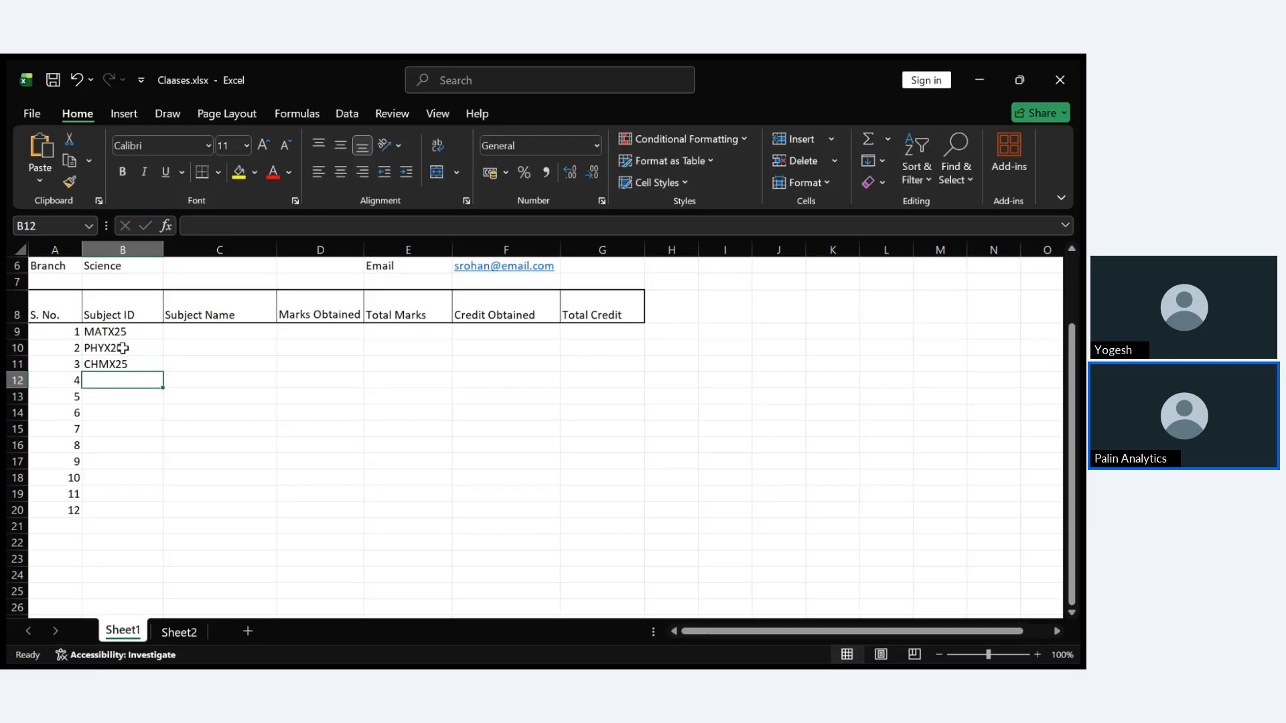
type("ENG")
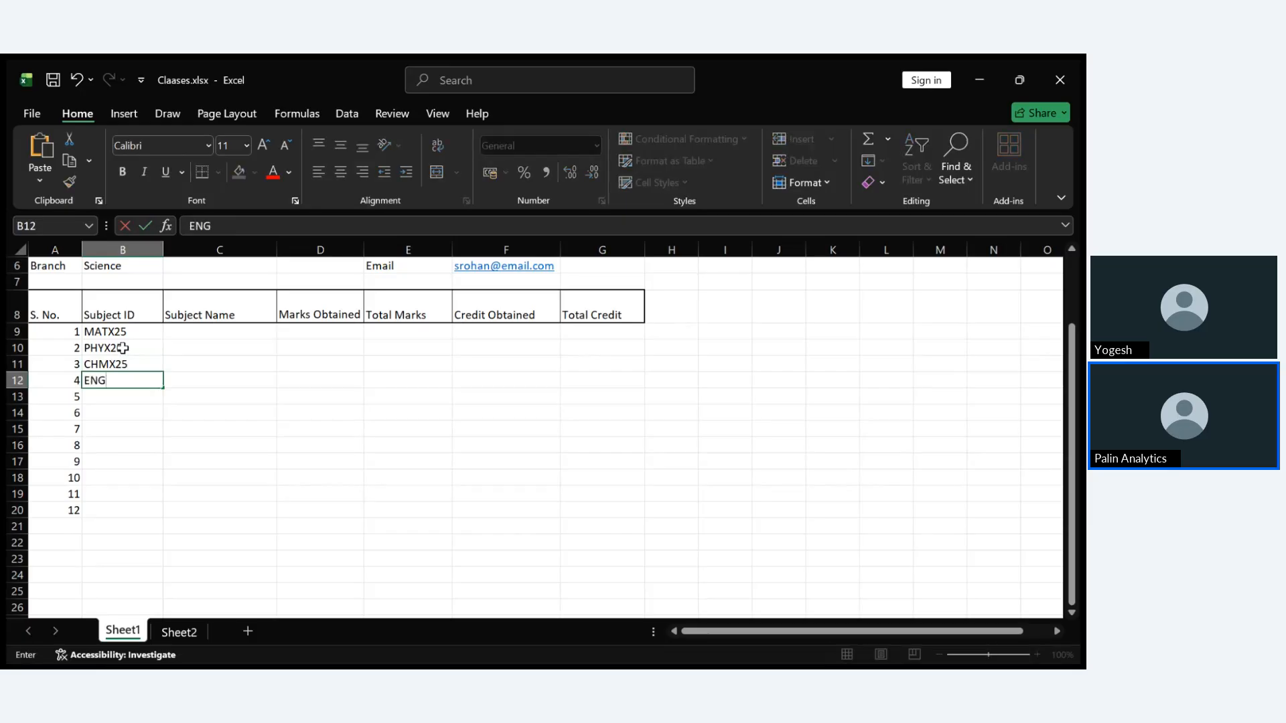
type("X25")
left_click(131, 335)
Try to extend the subject IDs from B9:B12 down to B20 with the fill handle, and undo the fill.
left_click_drag(130, 335, 138, 383)
left_click(138, 382)
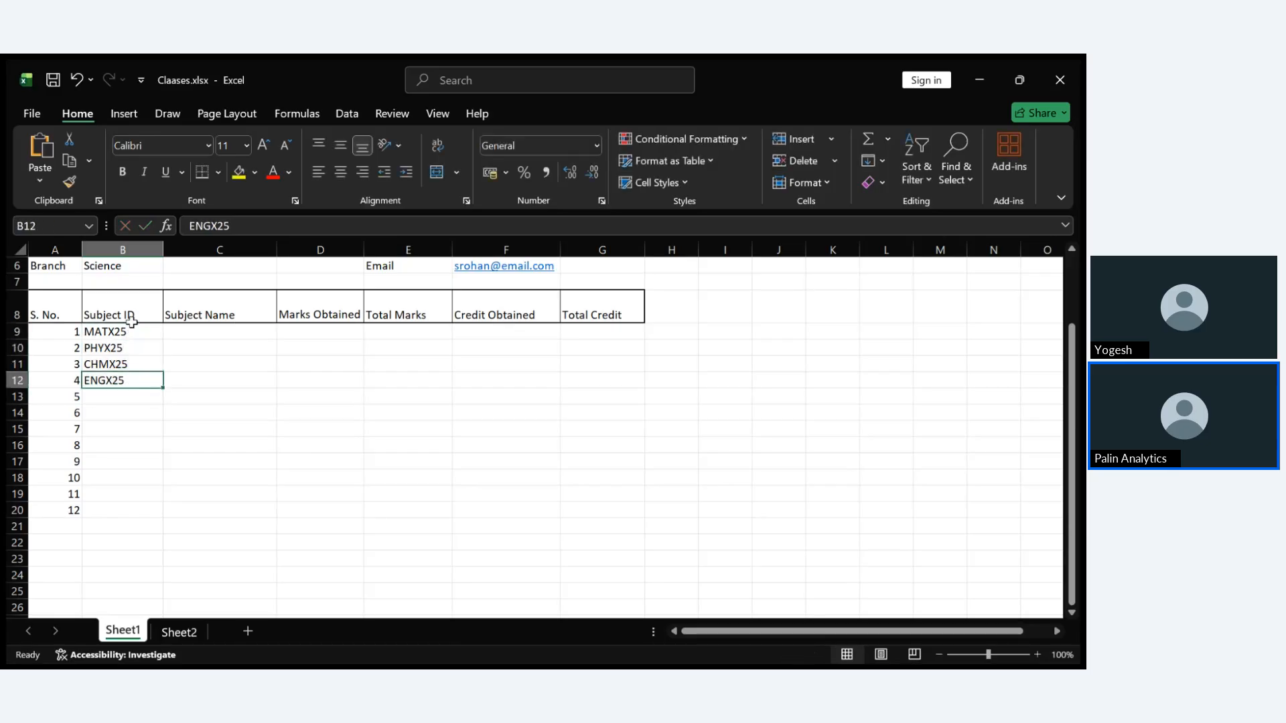
left_click_drag(129, 335, 172, 518)
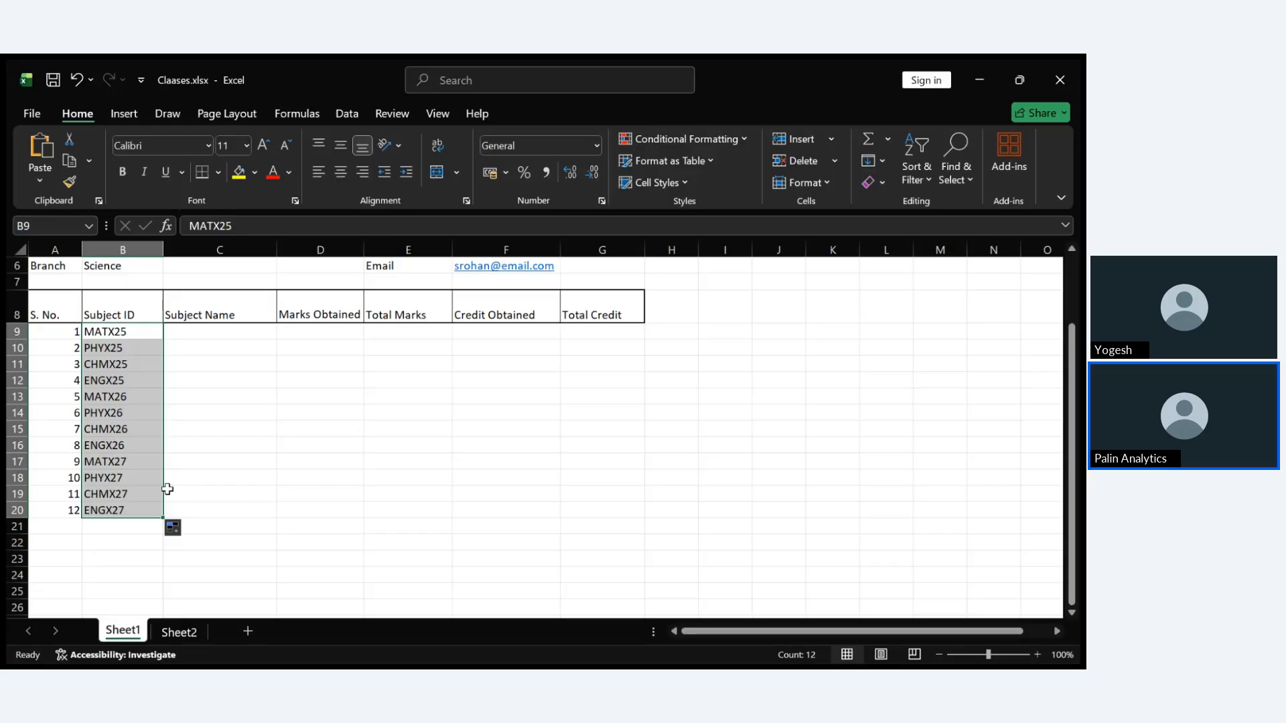
key("ctrl+z")
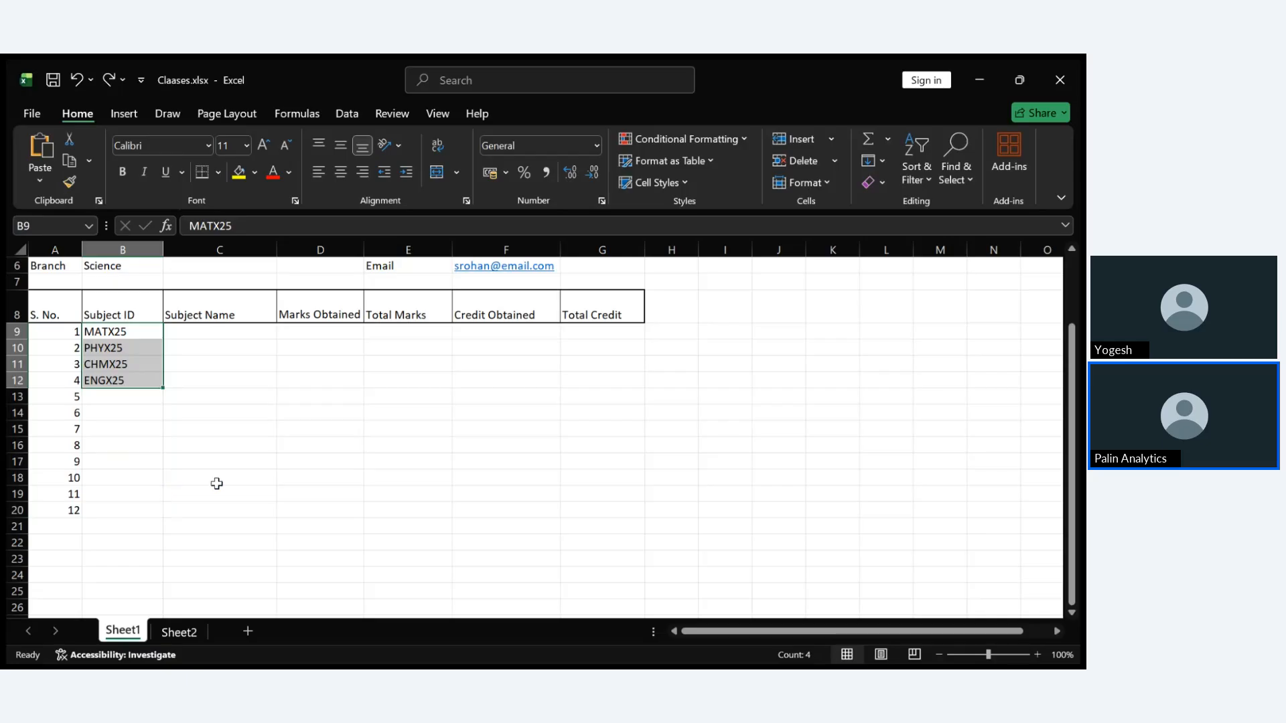
left_click(215, 480)
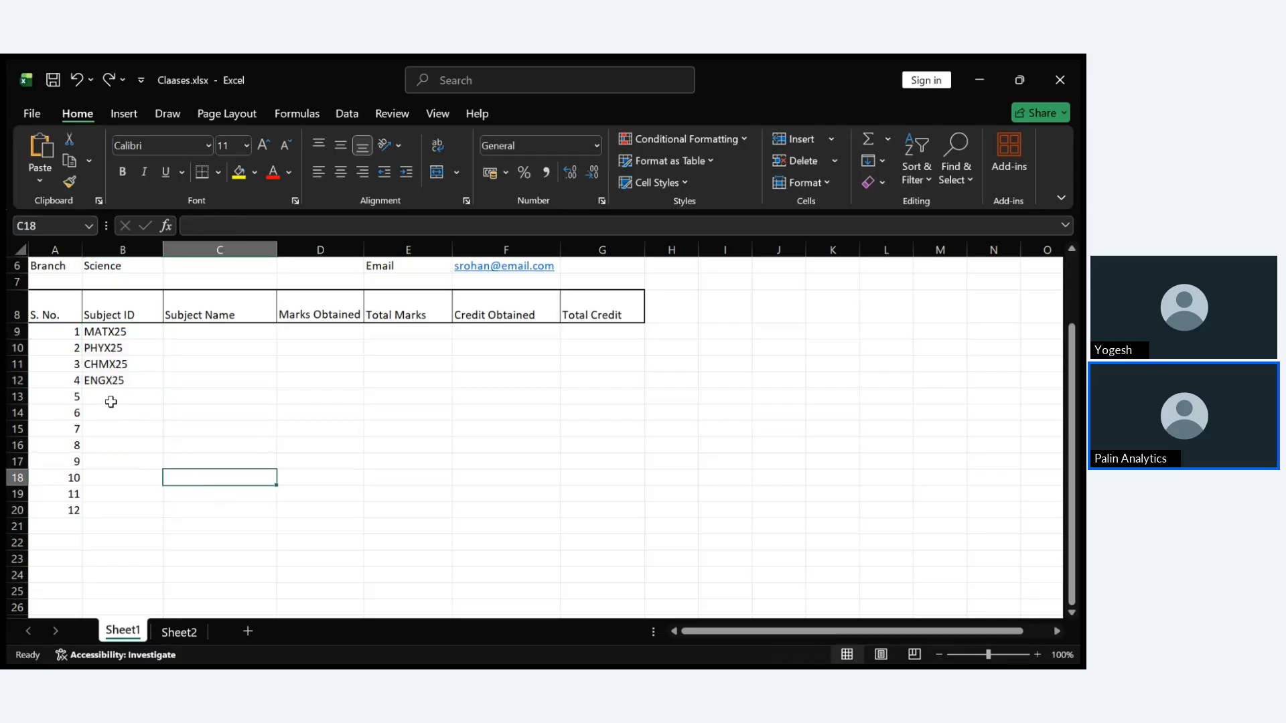
Enter the subject IDs HINX25 in cell B13 and COMX25 in cell B14.
left_click(107, 398)
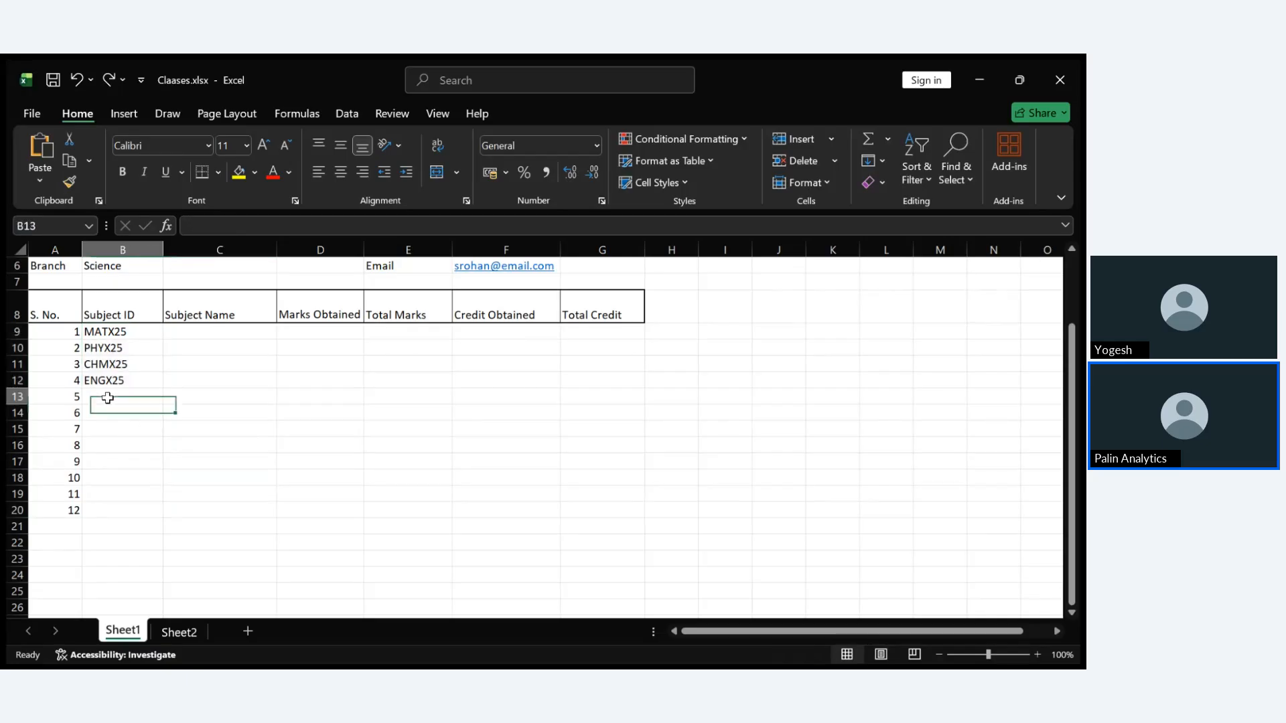
type("HI")
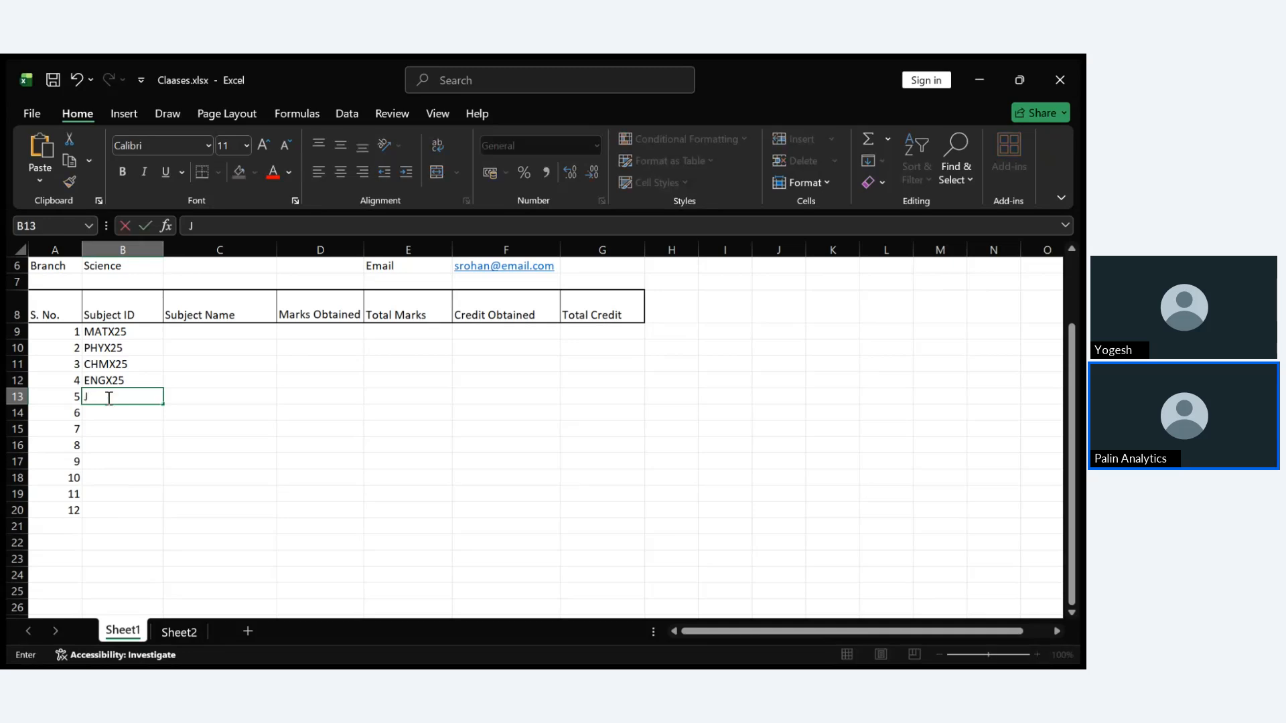
type("NX25")
key("Return")
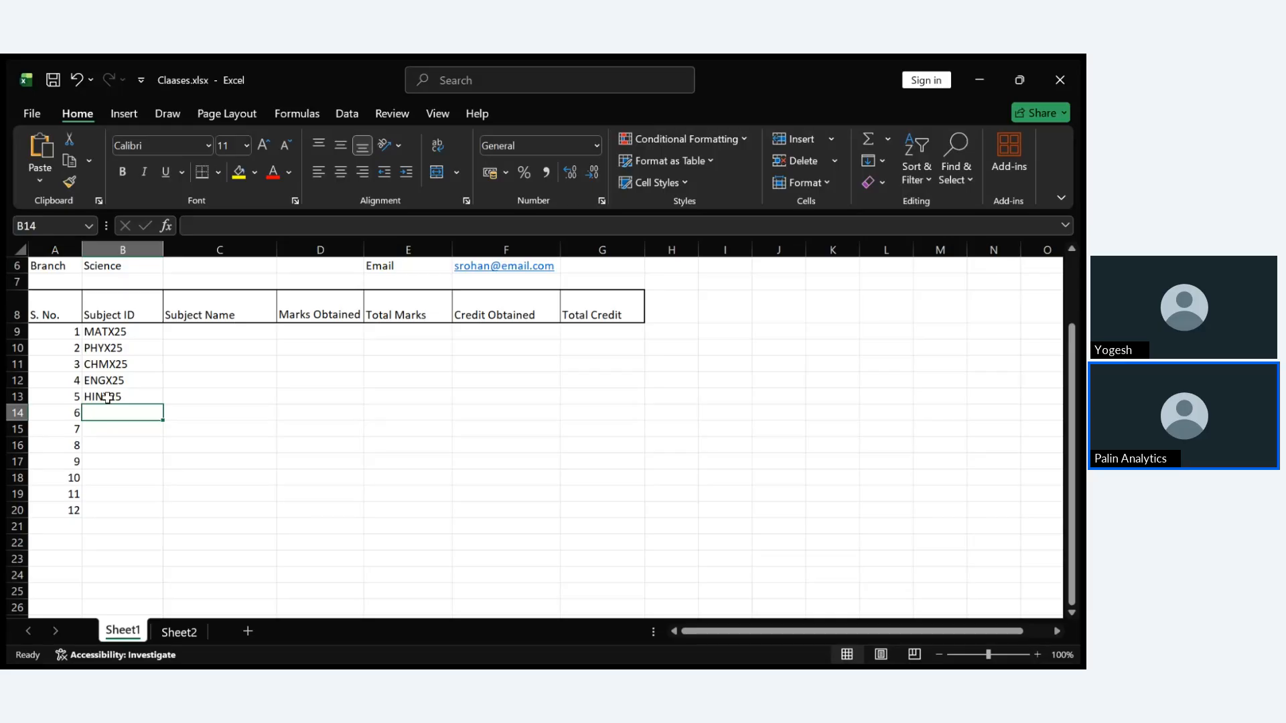
type("COM")
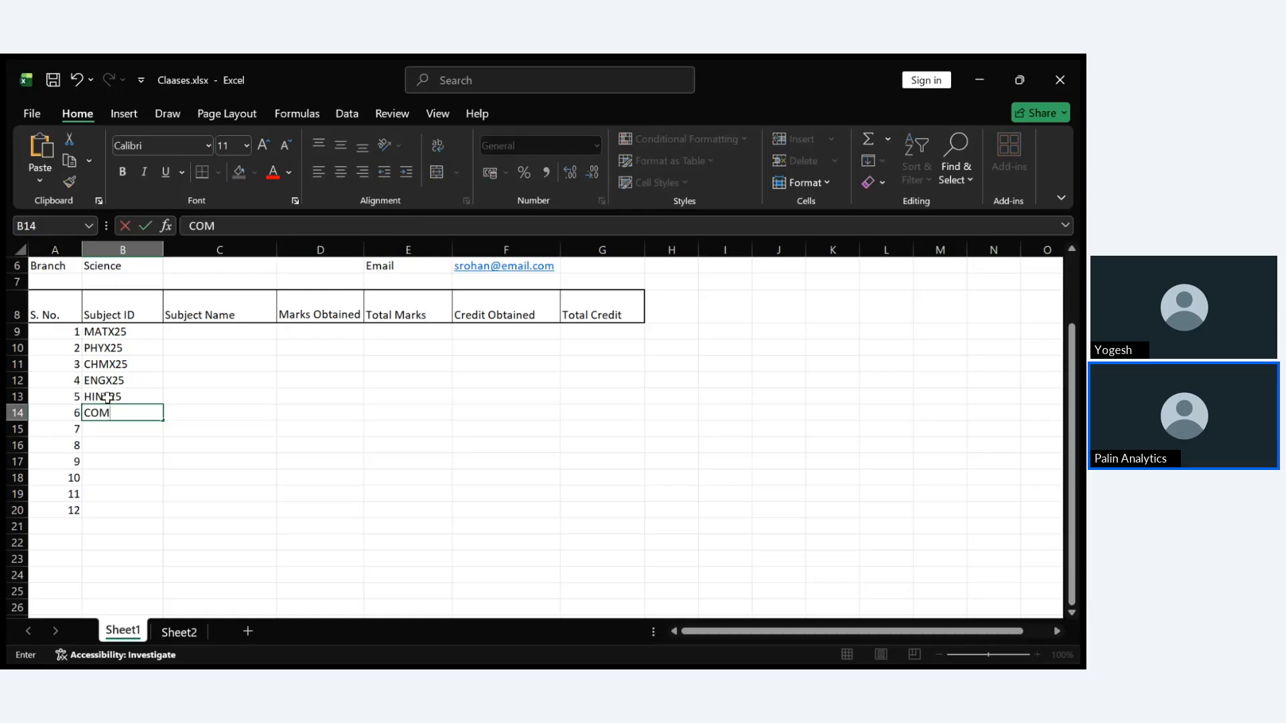
type("X25")
key("Return")
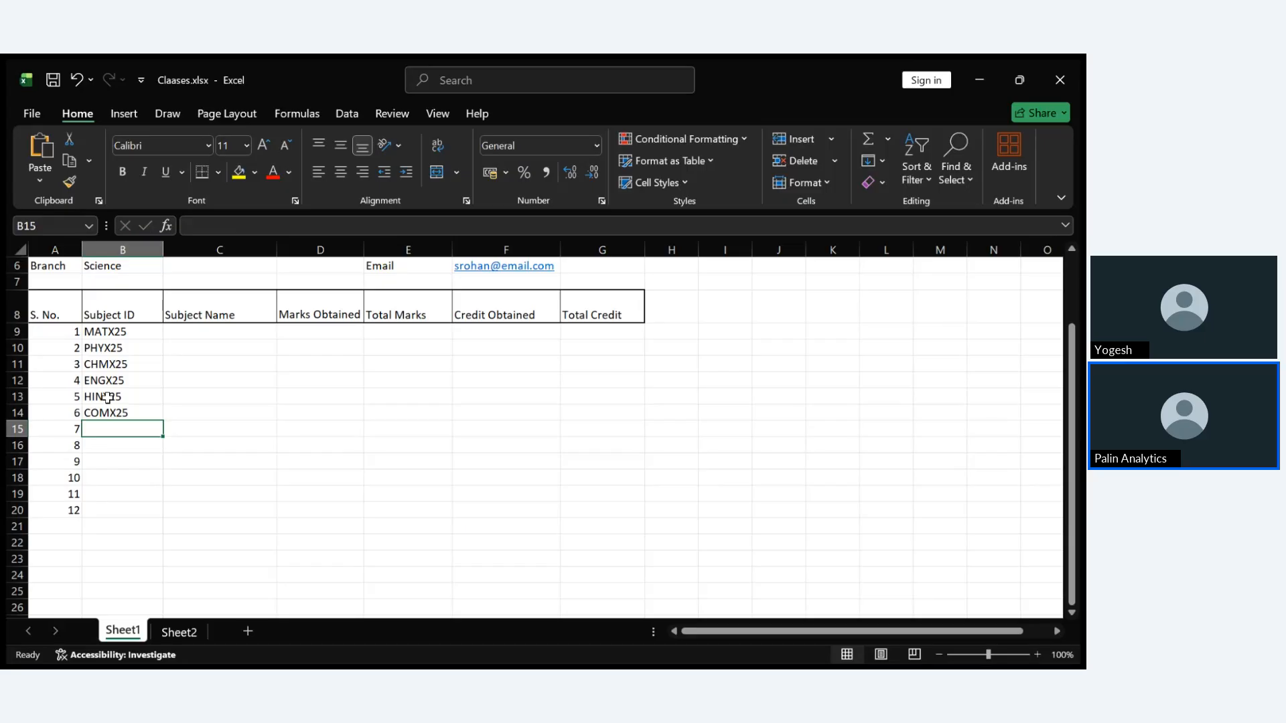
Enter the subject IDs HISX25 in cell B15 and GEOX25 in cell B16.
type("HIS")
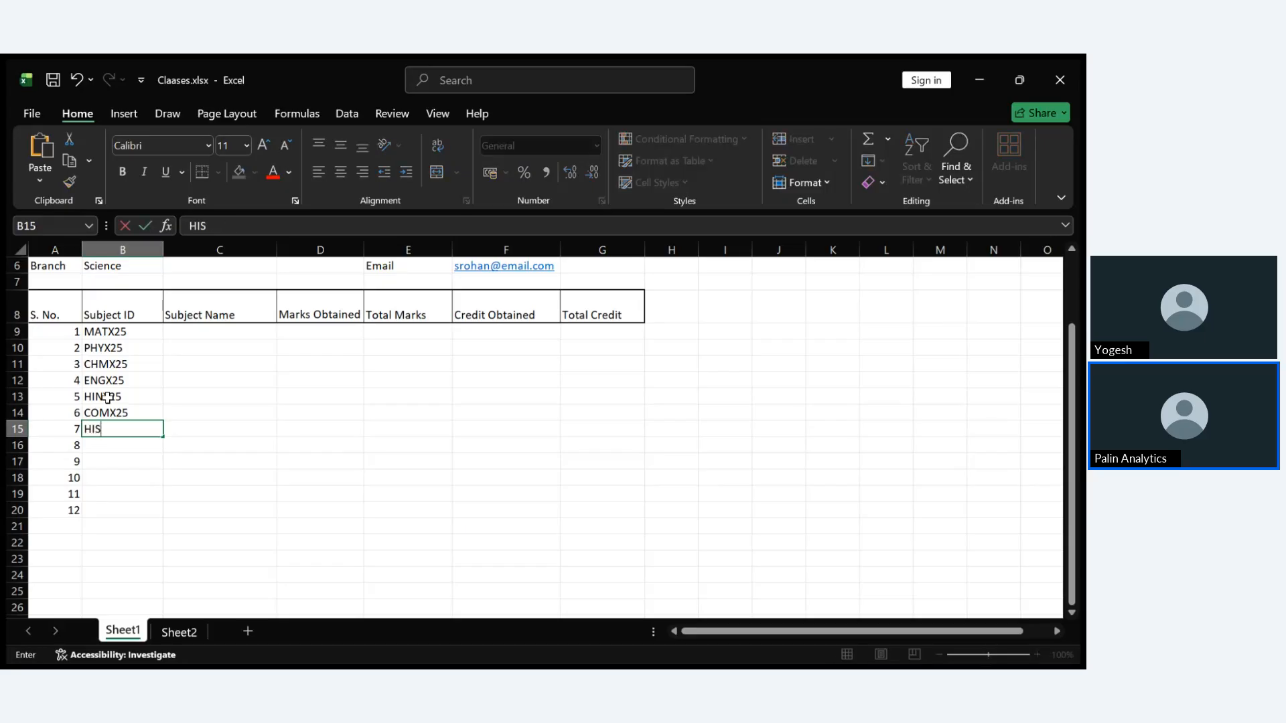
type("X25")
key("Return")
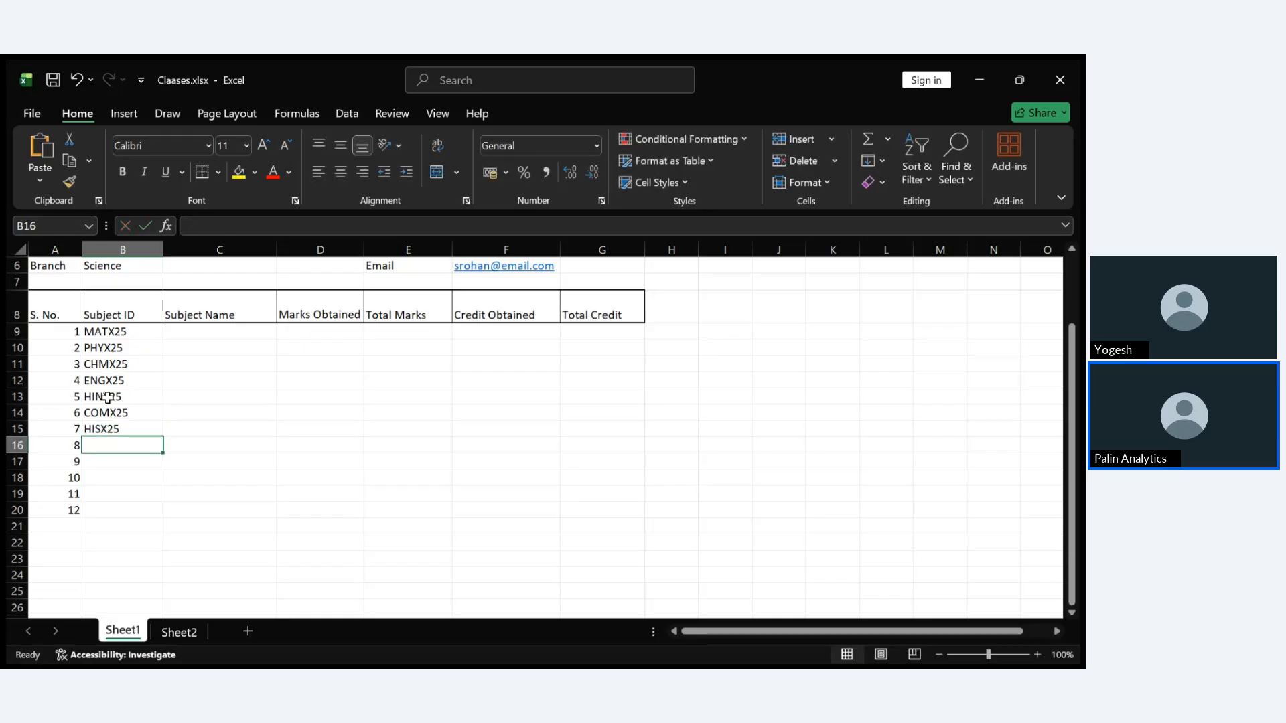
type("GEO")
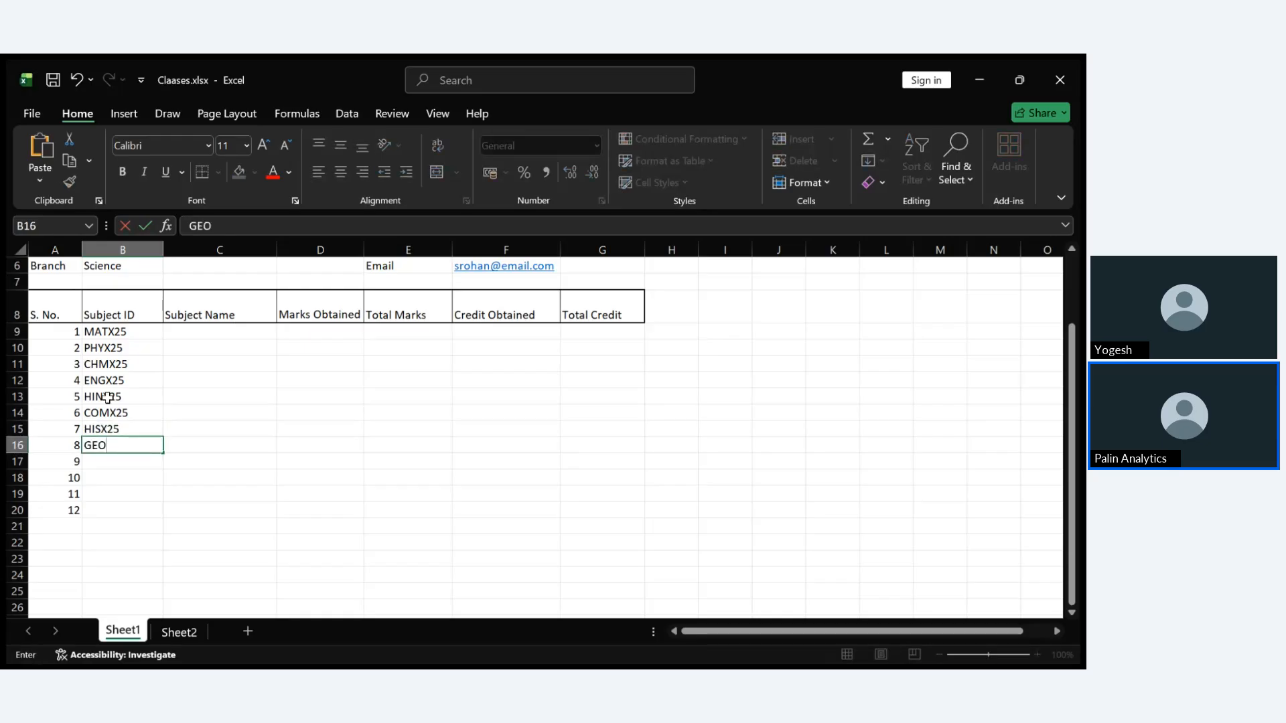
type("X25")
key("Return")
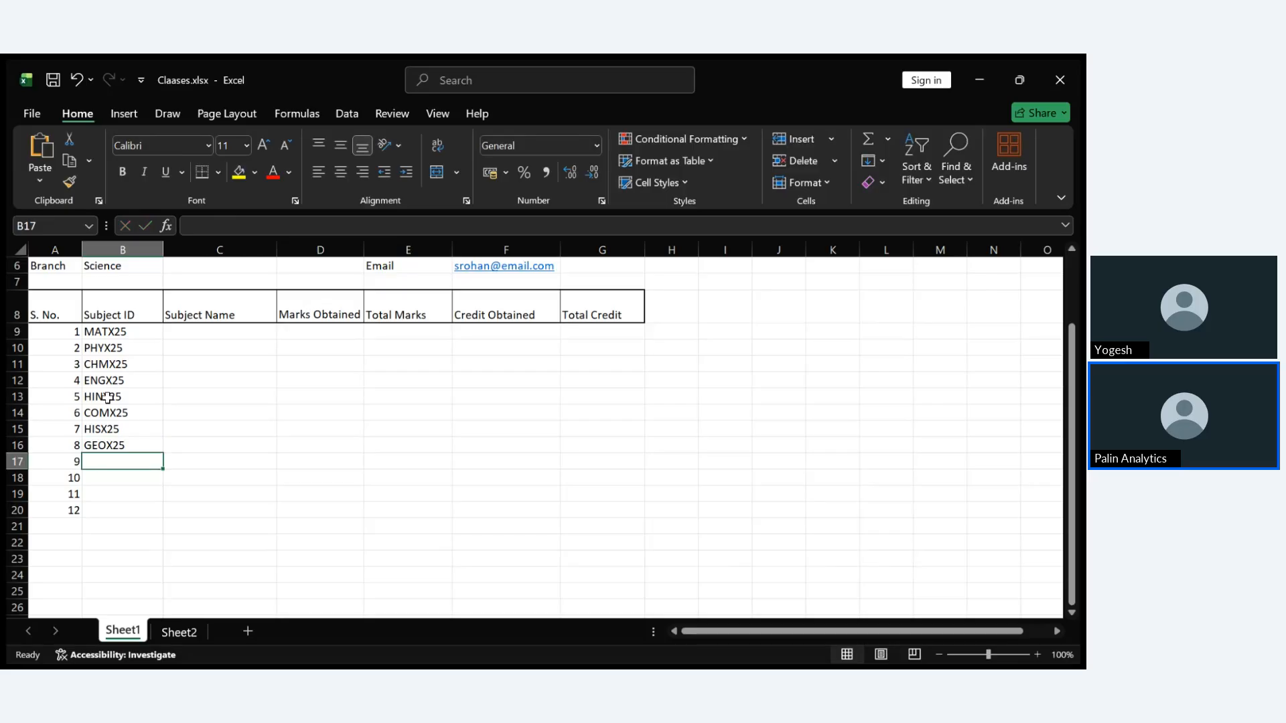
Enter the subject IDs PEDX25 in cell B17 and SANX25 in cell B18.
type("P")
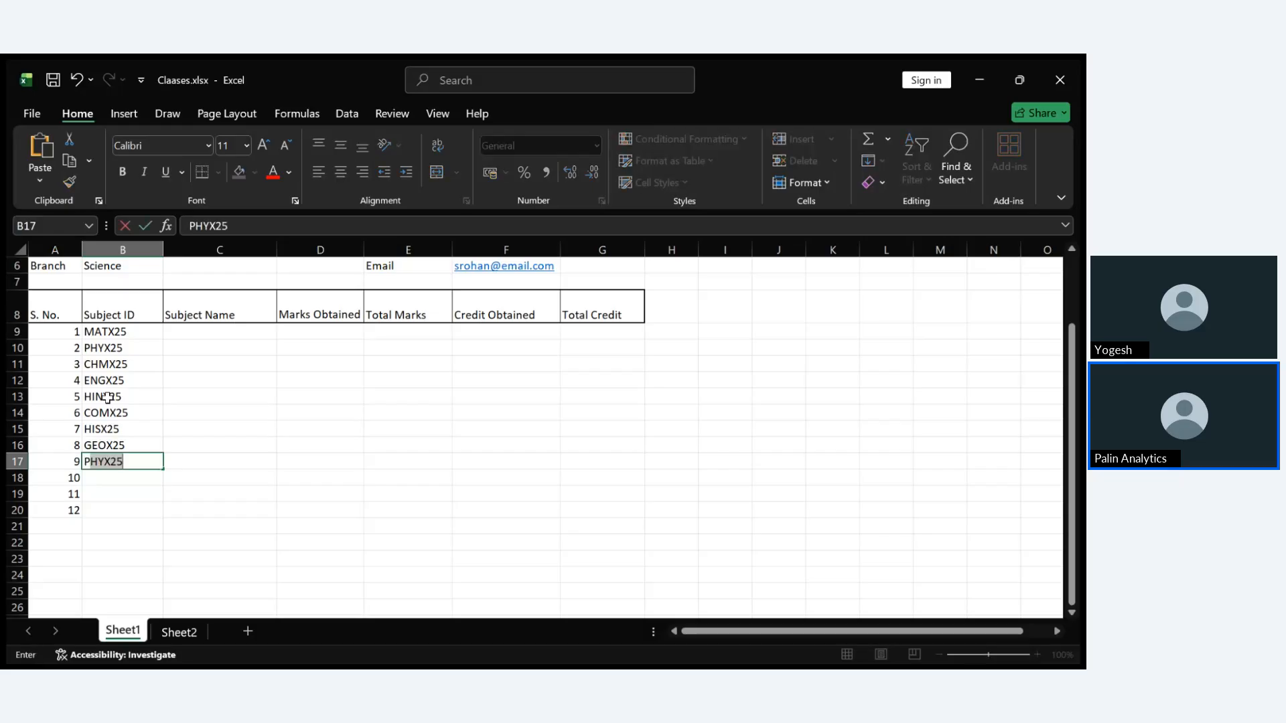
type("EDX25")
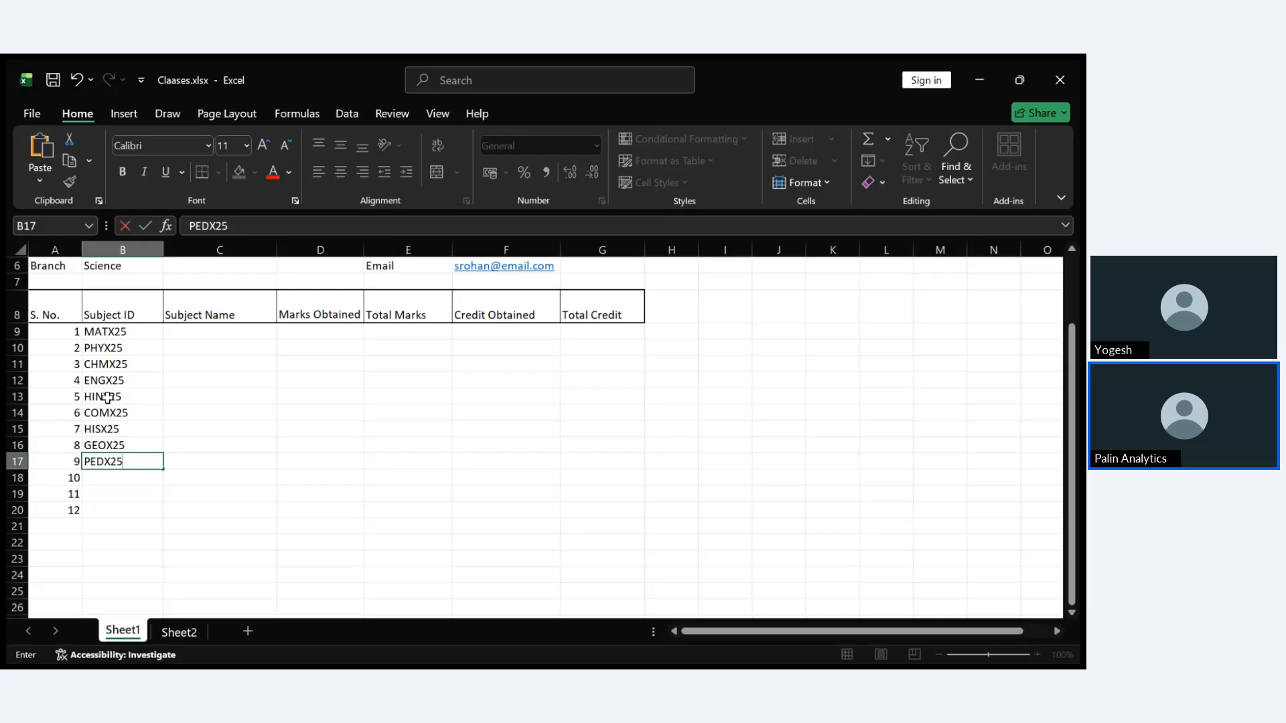
key("Return")
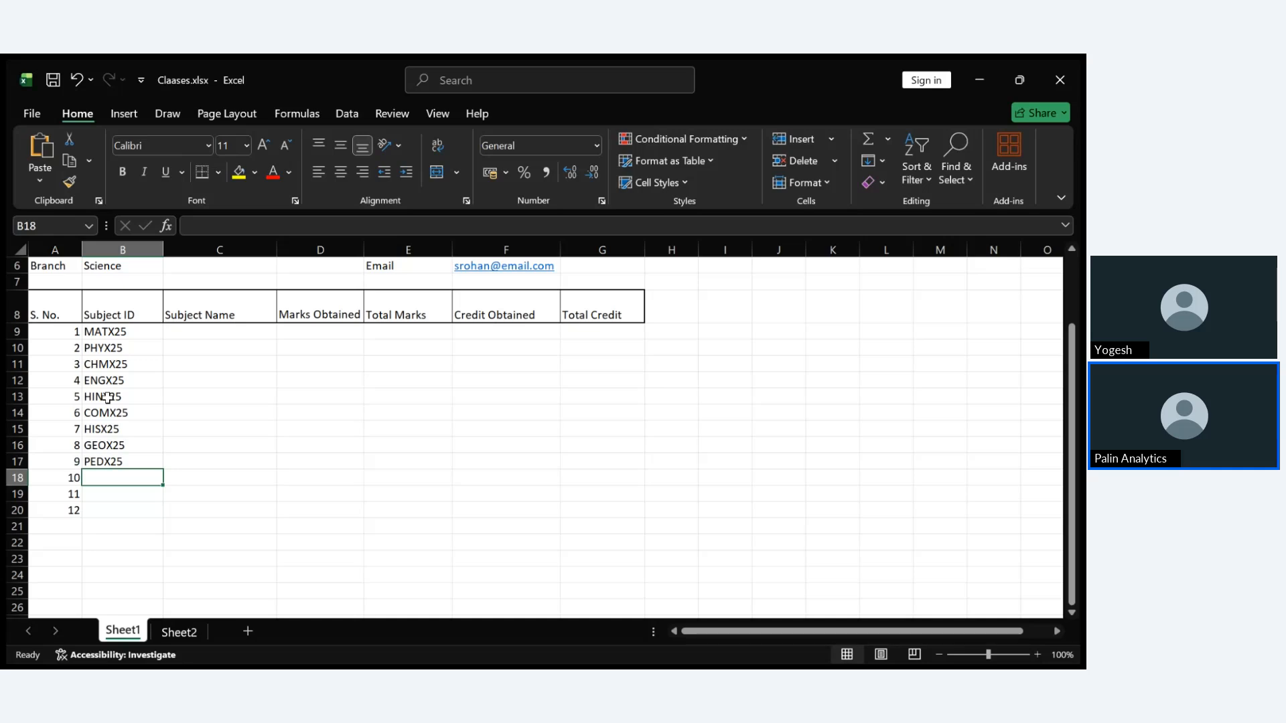
type("S")
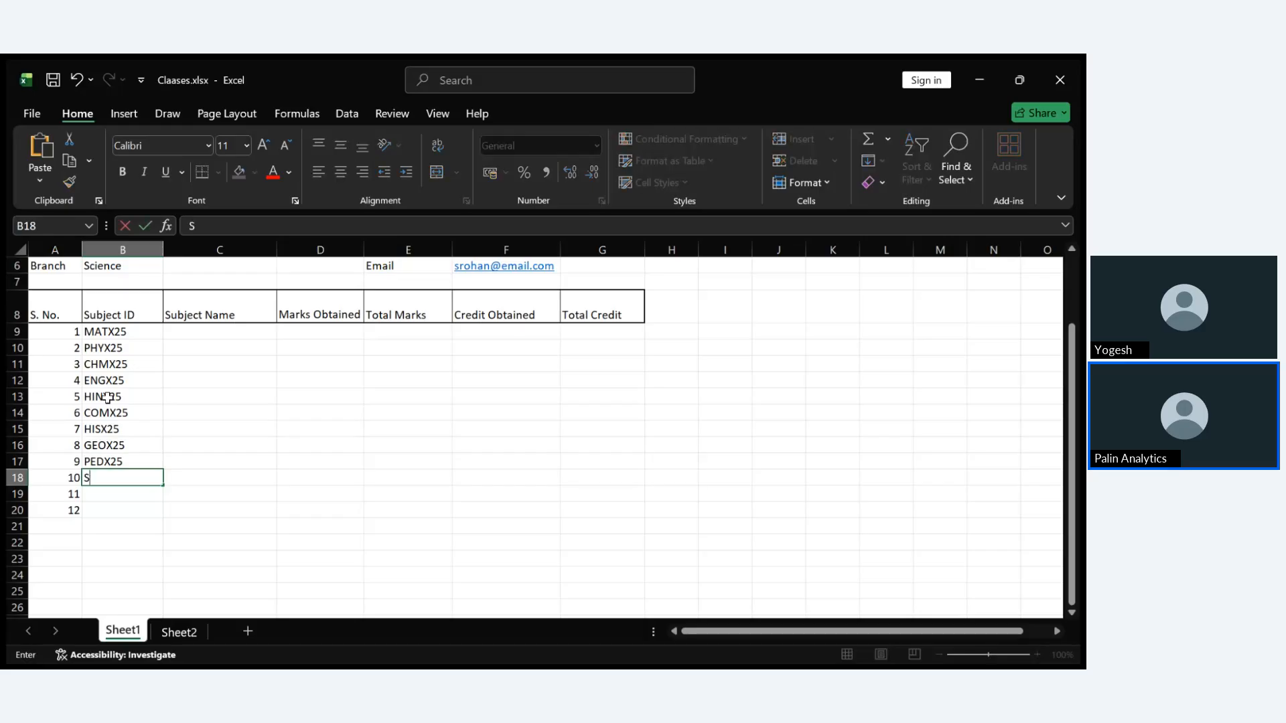
type("ANX25")
Clear the surplus serial numbers 11 and 12 from cells A19 and A20.
left_click_drag(71, 511, 69, 498)
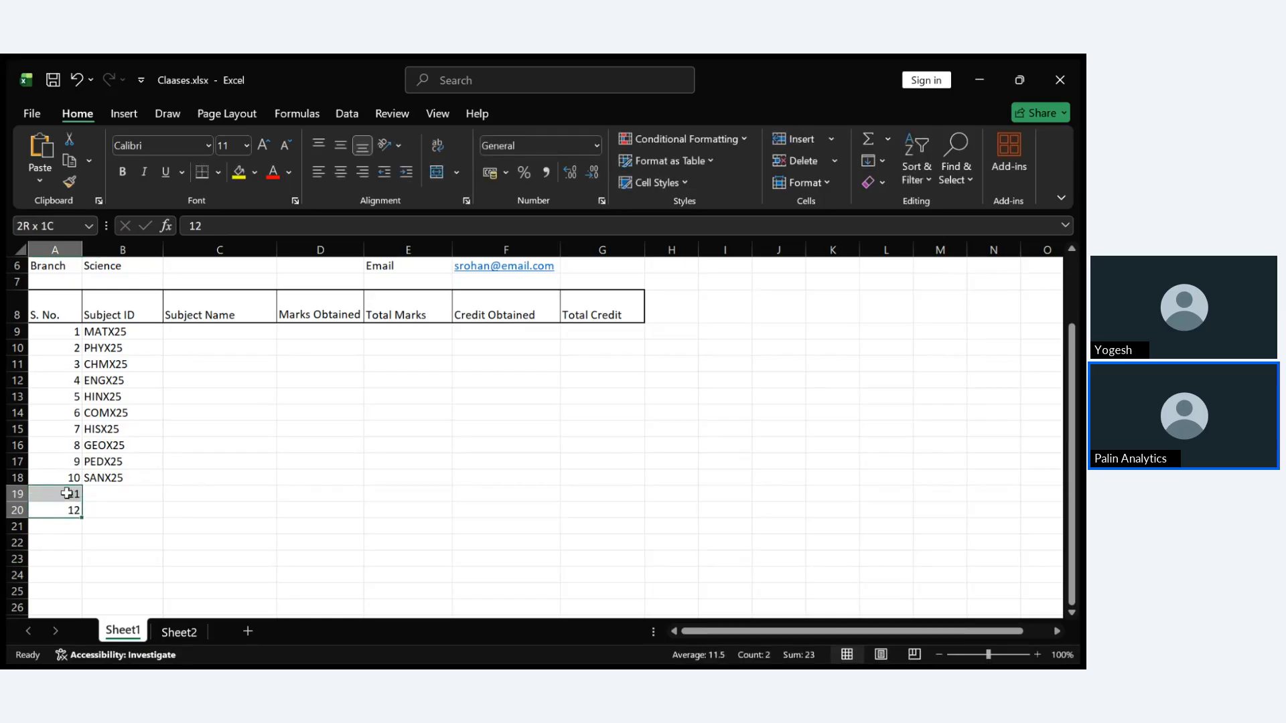
key("BackSpace")
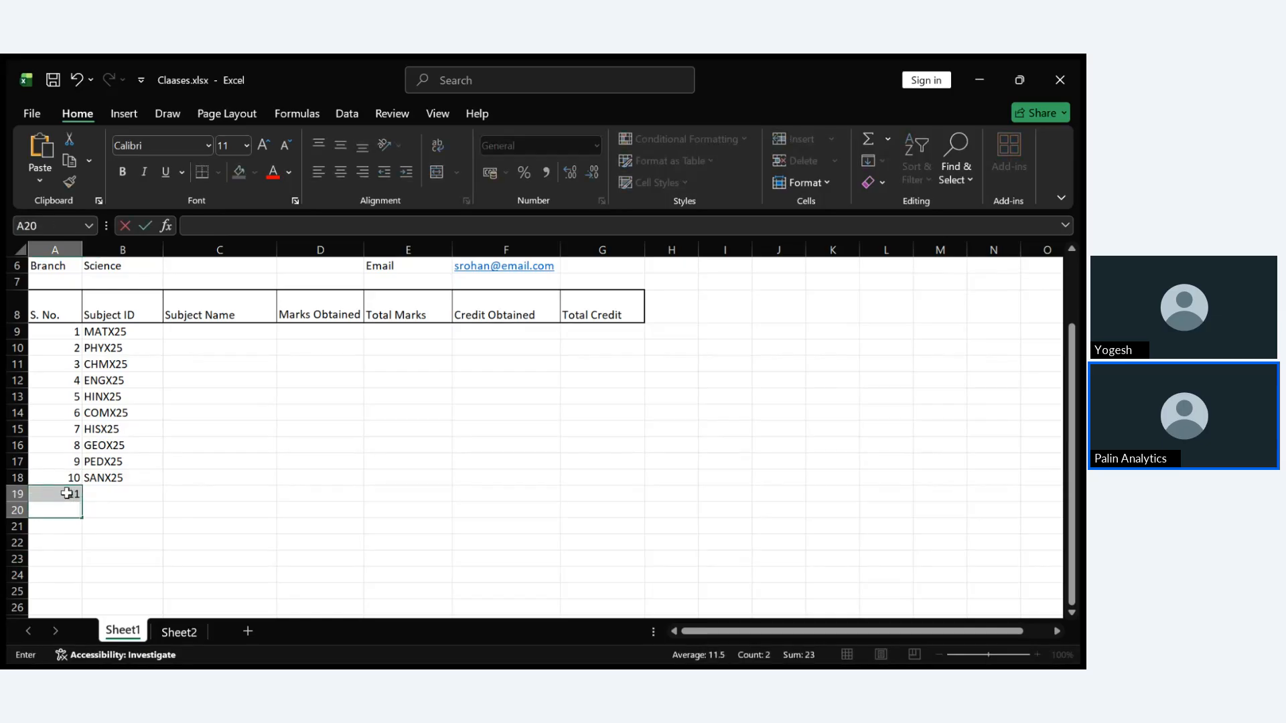
left_click(60, 494)
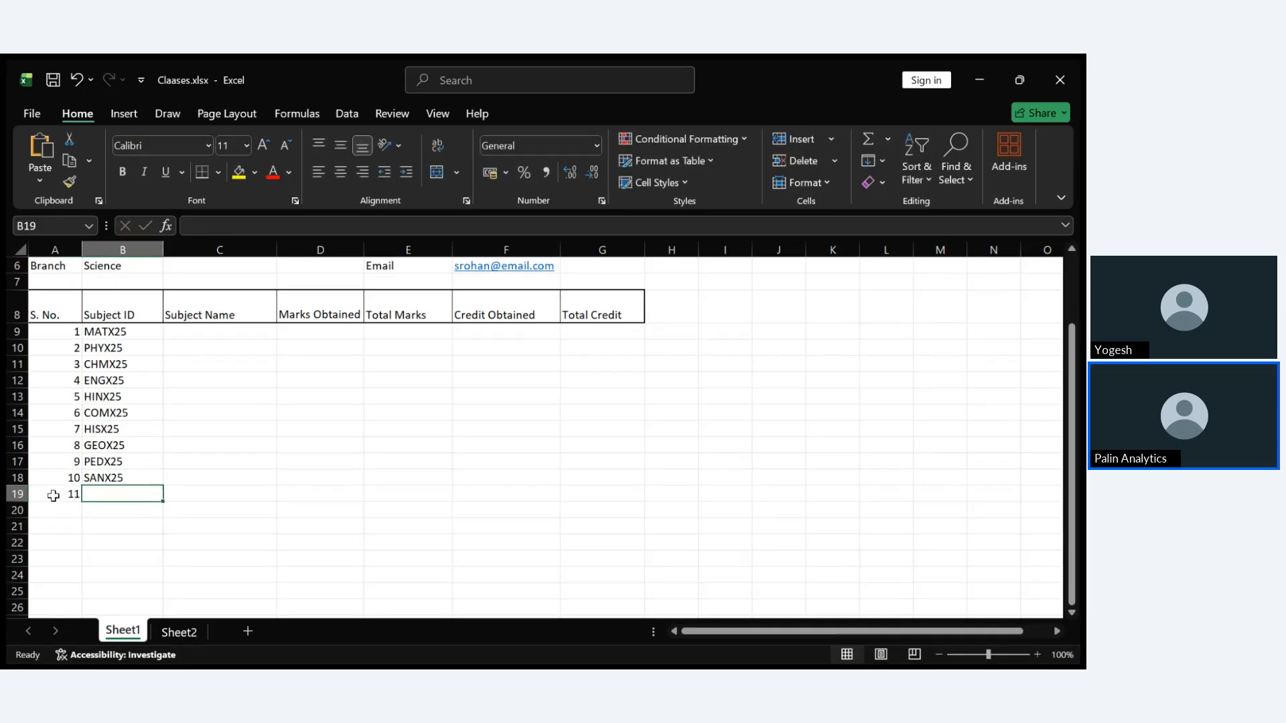
key("BackSpace")
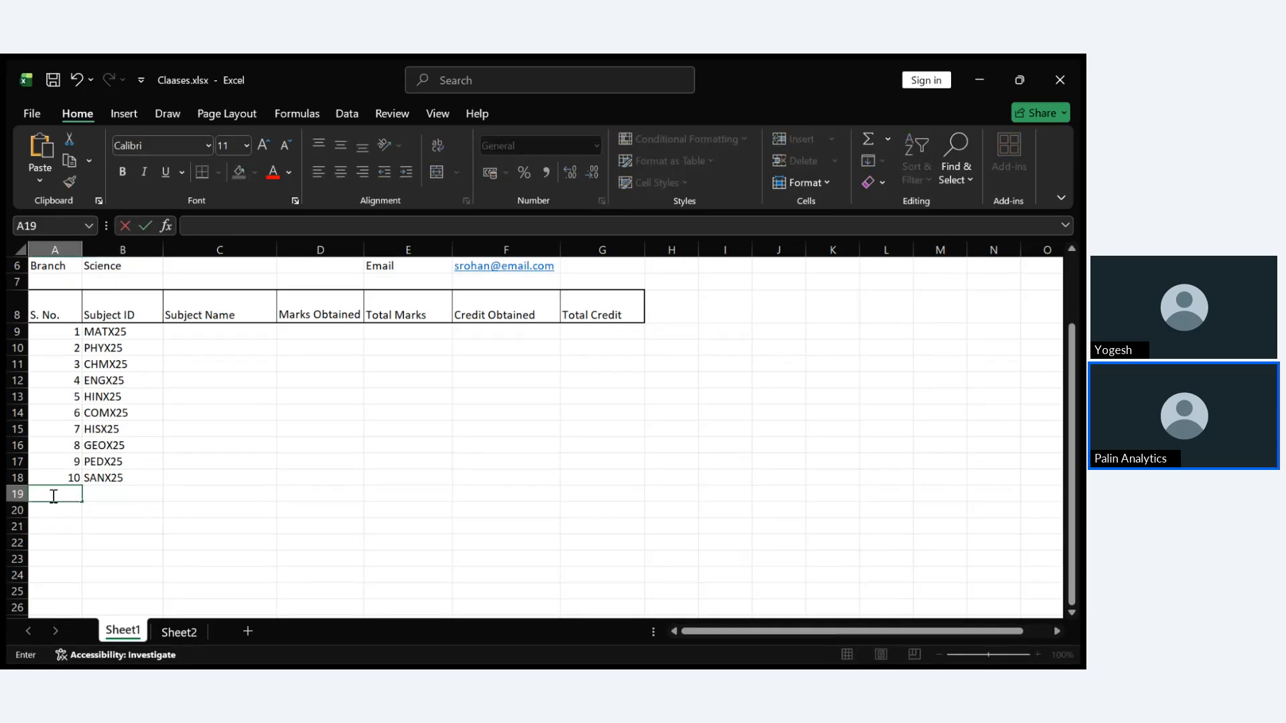
left_click(196, 518)
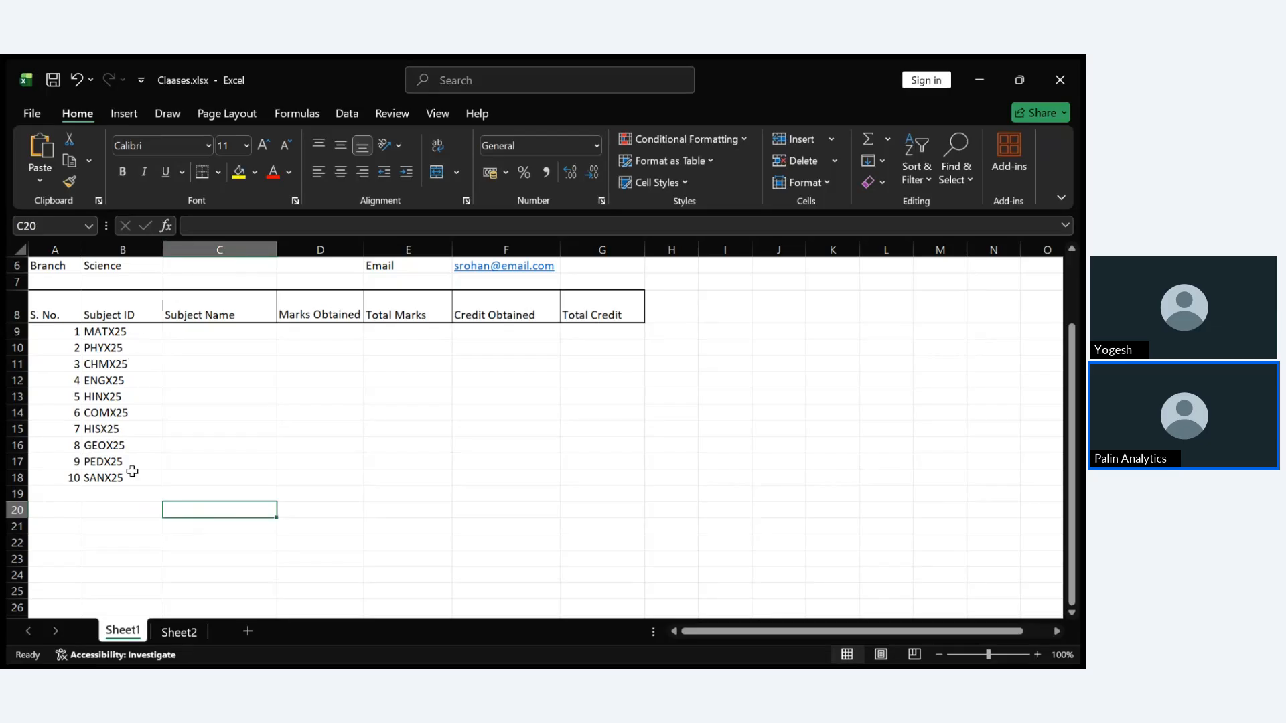
left_click(195, 334)
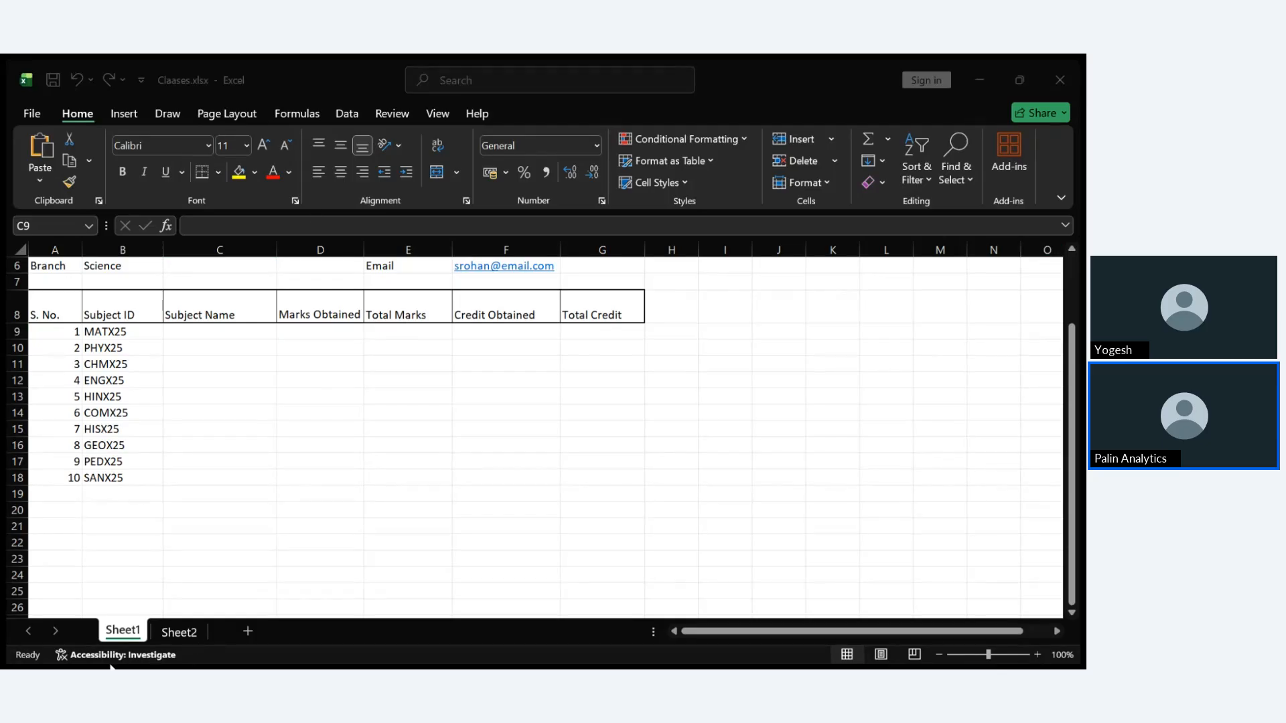
left_click(142, 649)
scroll(626, 367, "down", 3)
scroll(625, 367, "up", 5)
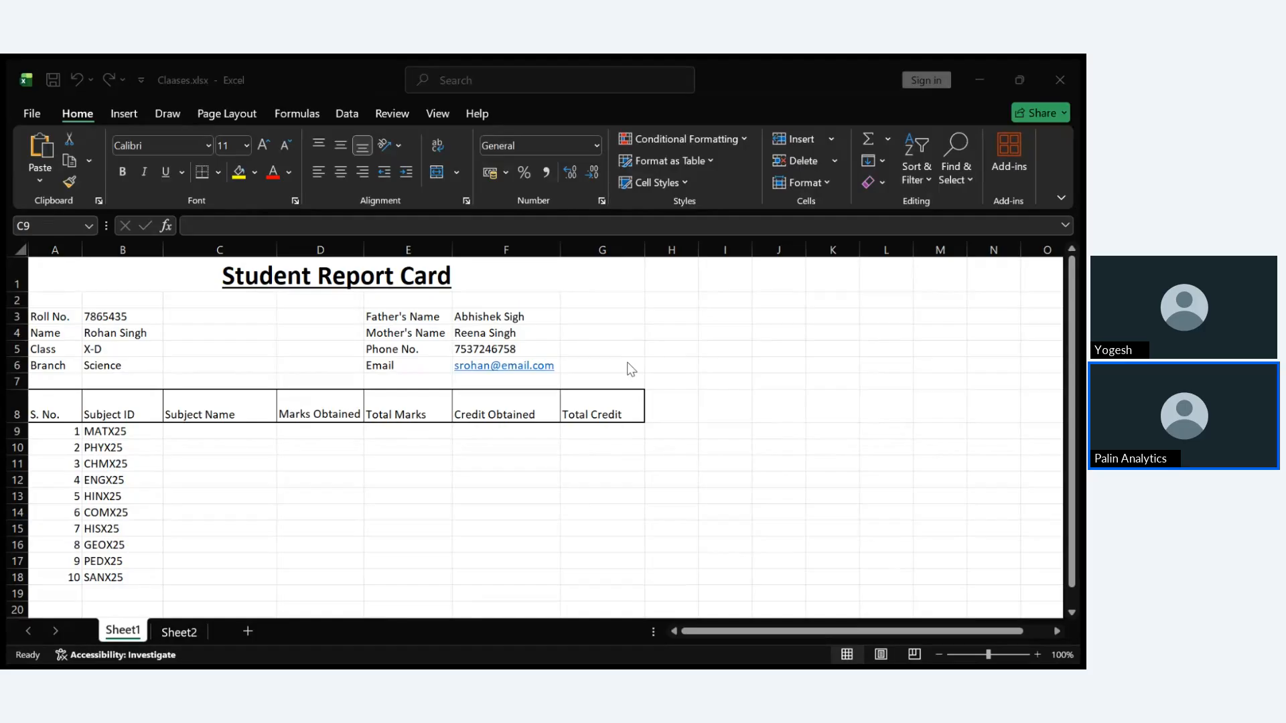
left_click(690, 406)
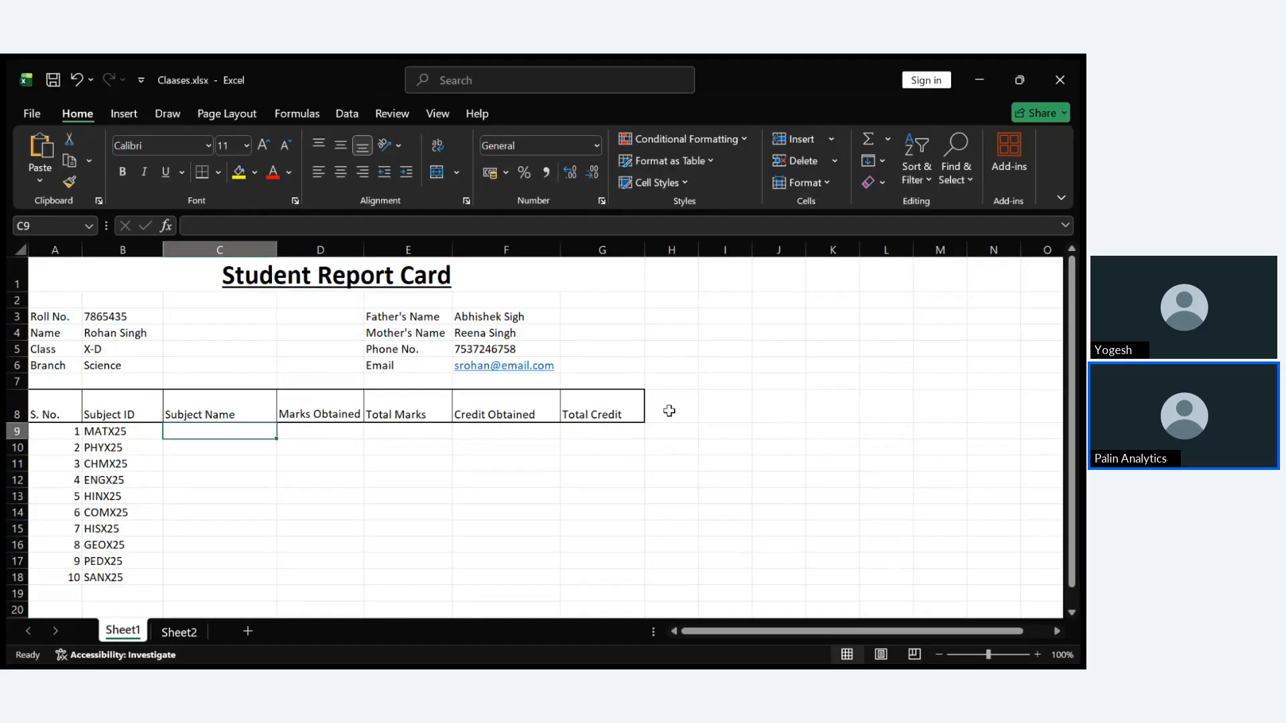
Paste the copied student photo into the sheet at cell I15.
left_click(711, 521)
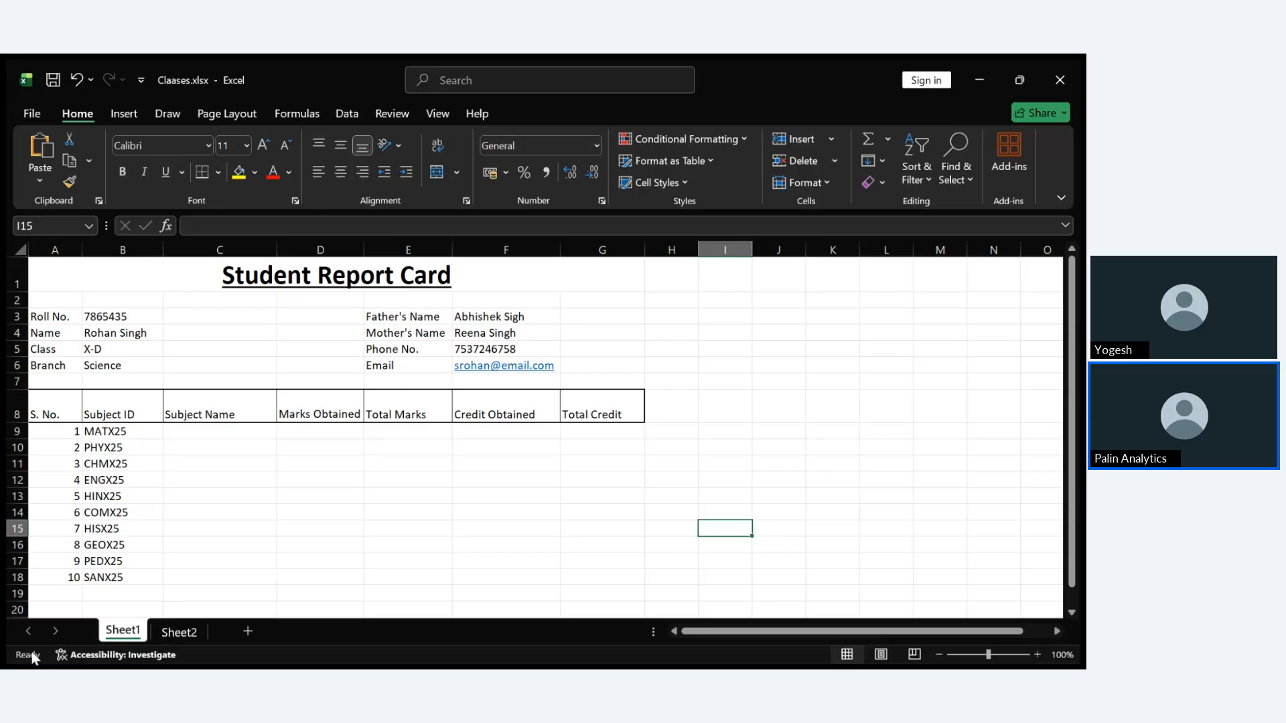
key("alt+Tab")
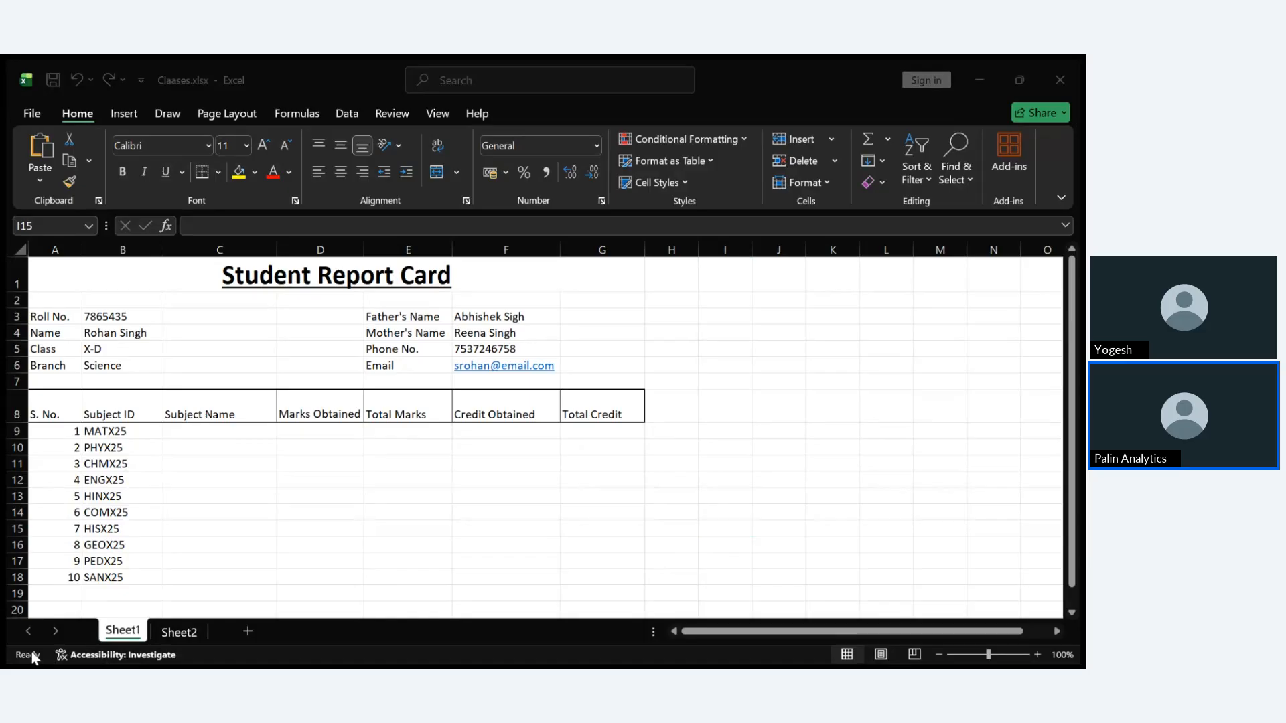
left_click(117, 119)
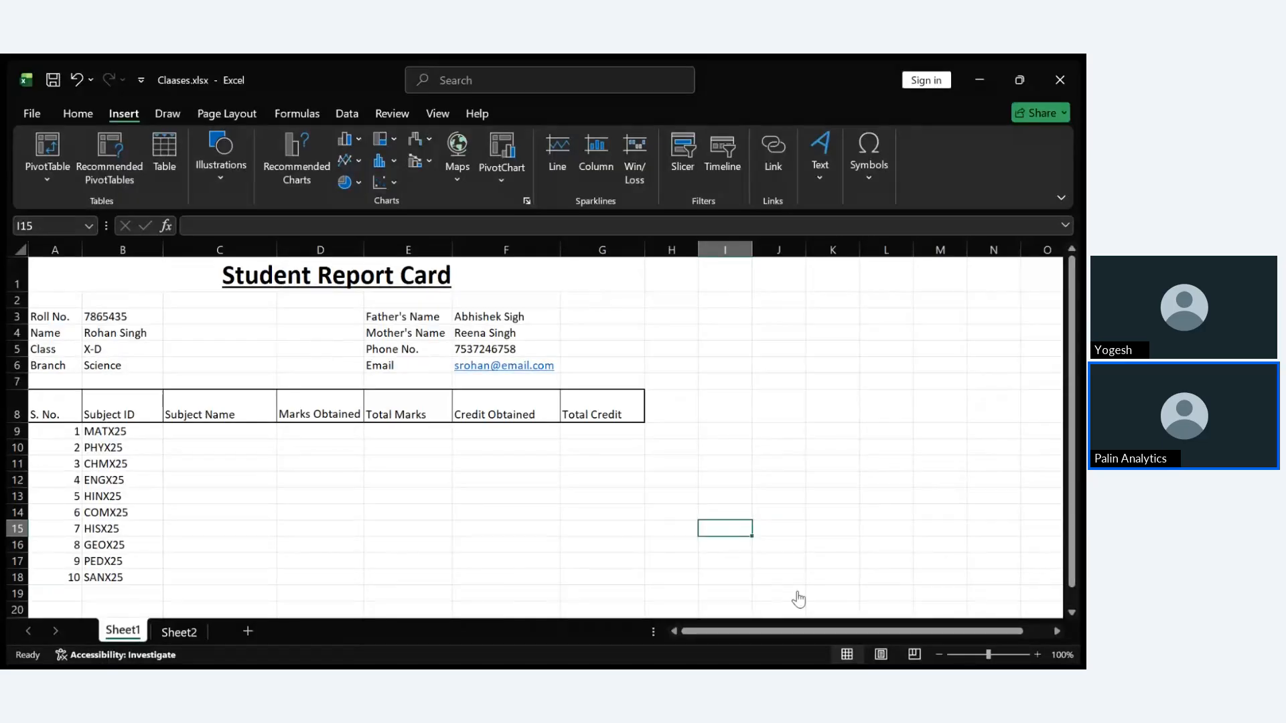
key("ctrl+v")
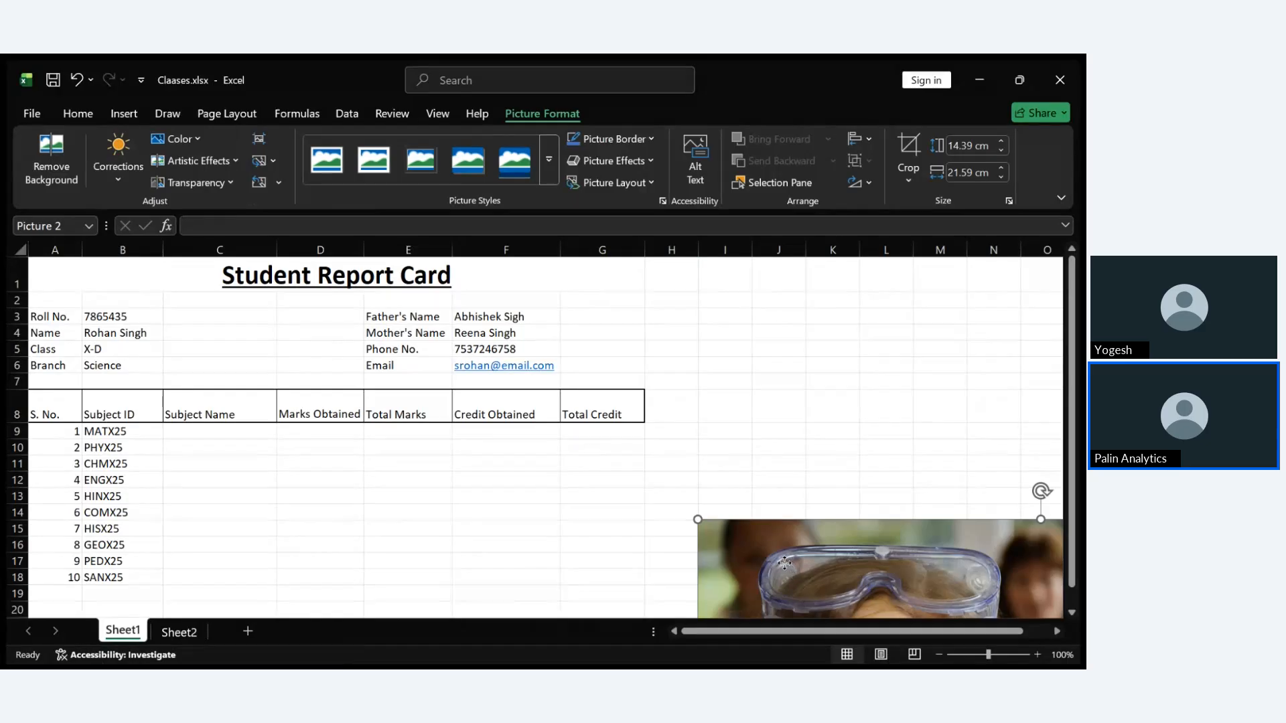
Shrink the pasted photo proportionally and move it beside the marks table, just past the Total Credit column.
left_click_drag(787, 564, 501, 353)
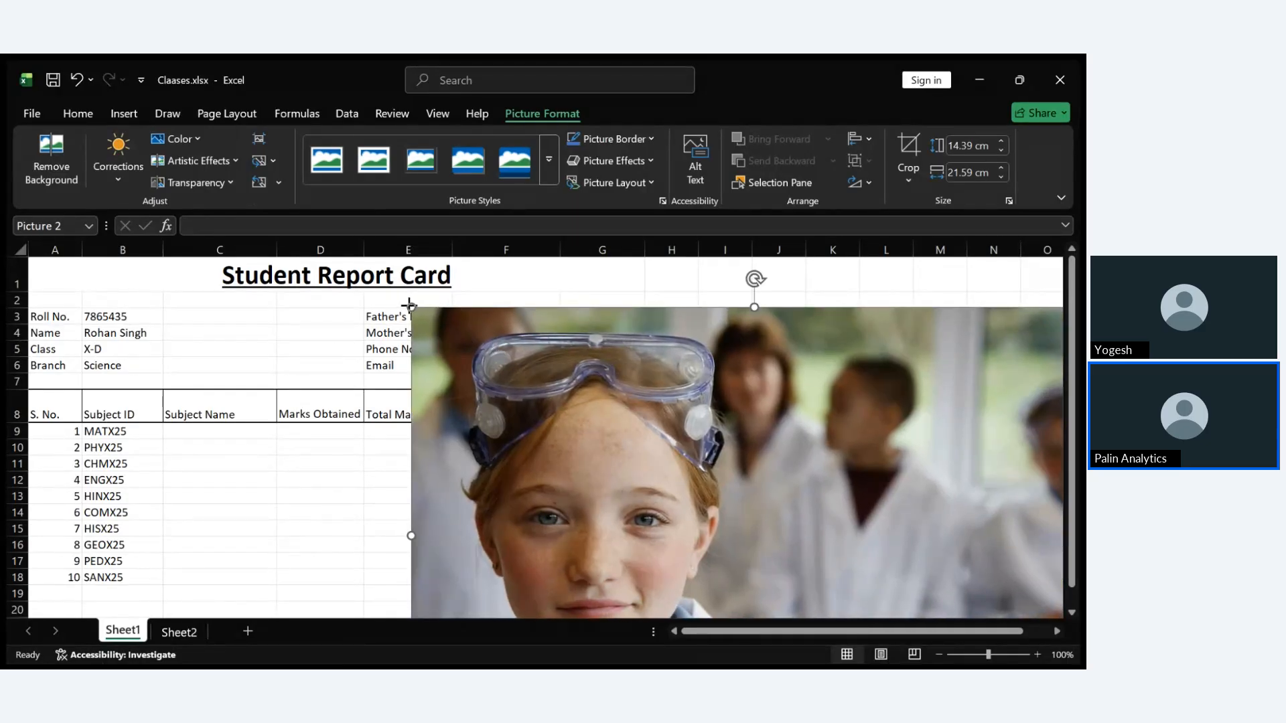
left_click_drag(411, 306, 703, 502)
left_click_drag(892, 515, 746, 375)
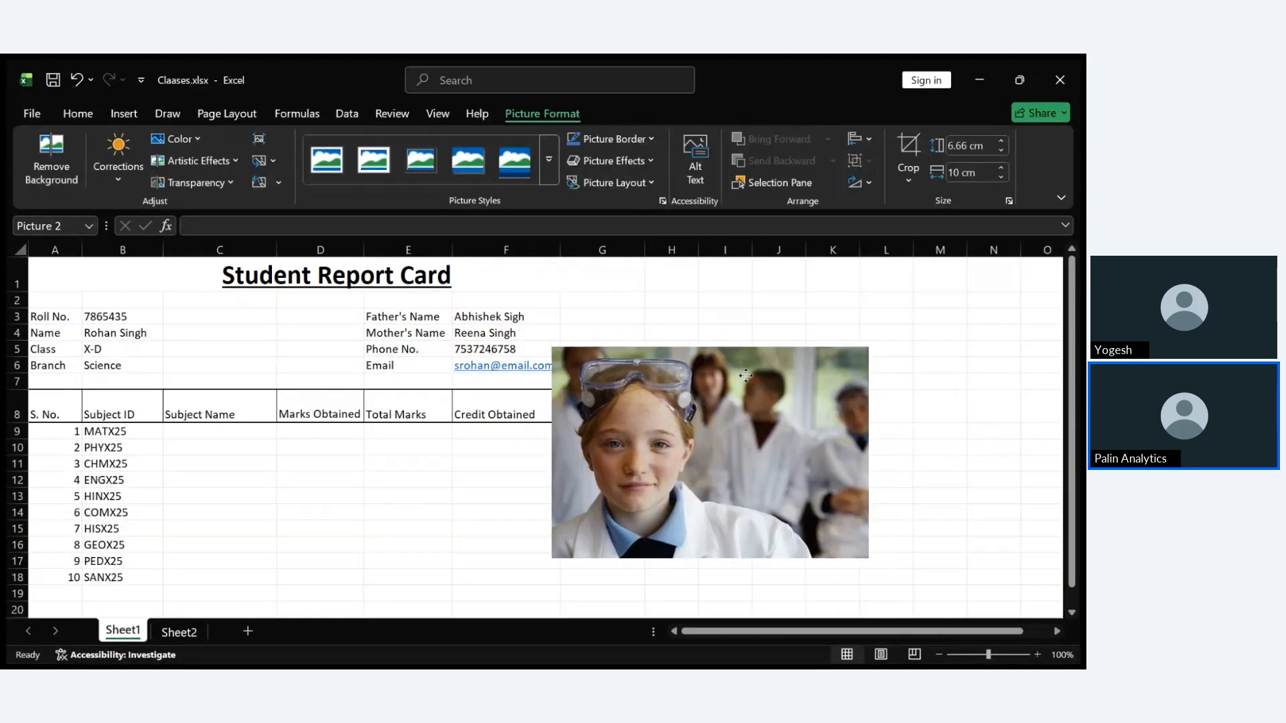
left_click_drag(551, 344, 708, 421)
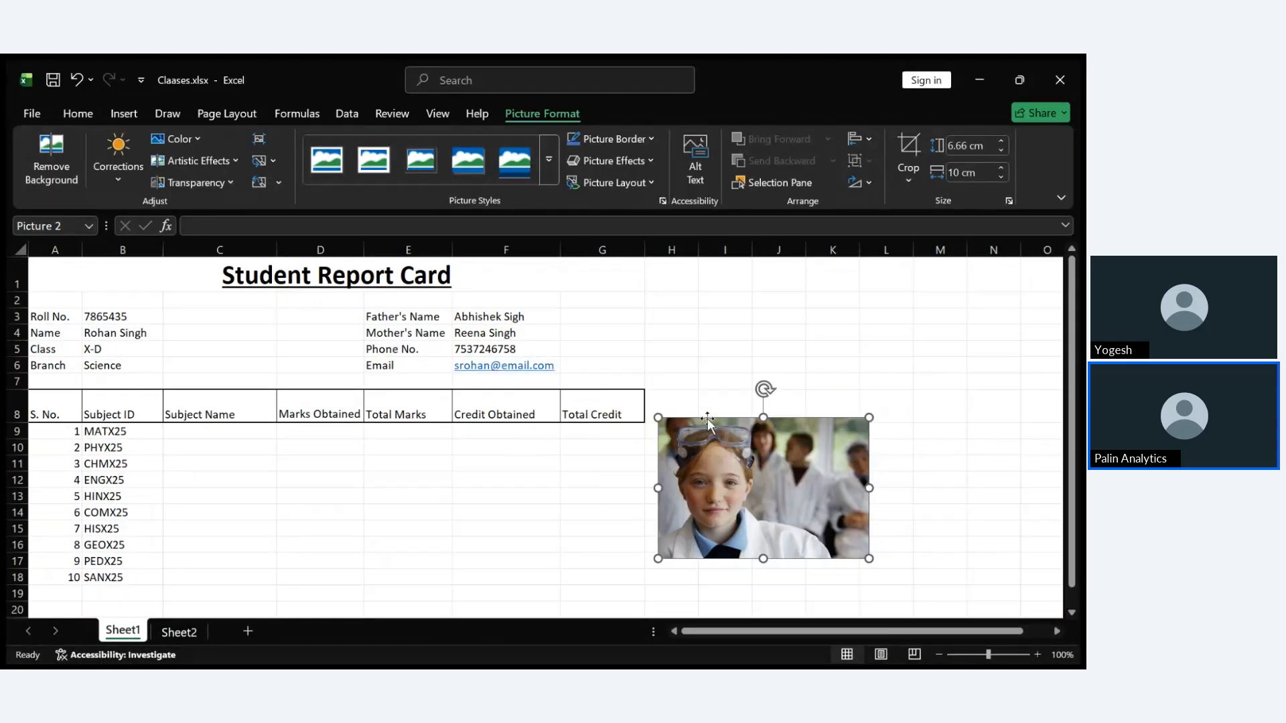
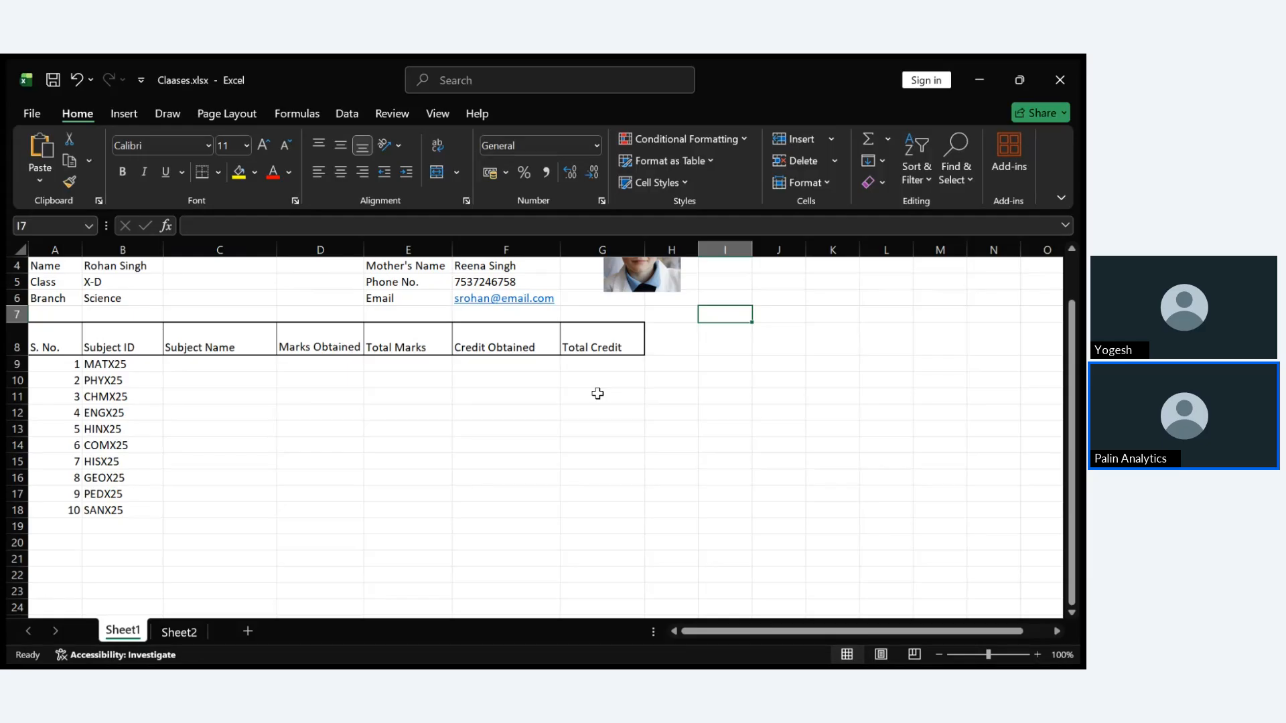
Draw a rounded rectangle about 3.12 cm high and 2.84 cm wide as a frame behind the student photo.
scroll(598, 393, "up", 1)
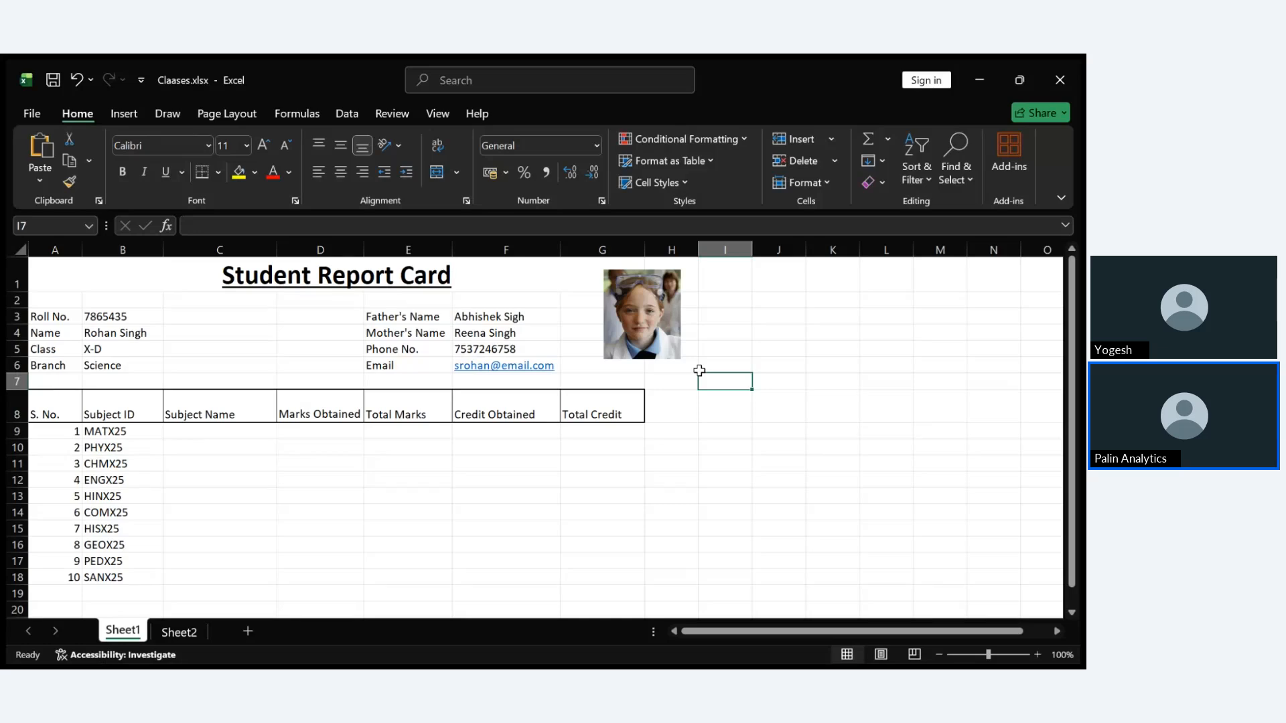
left_click(132, 114)
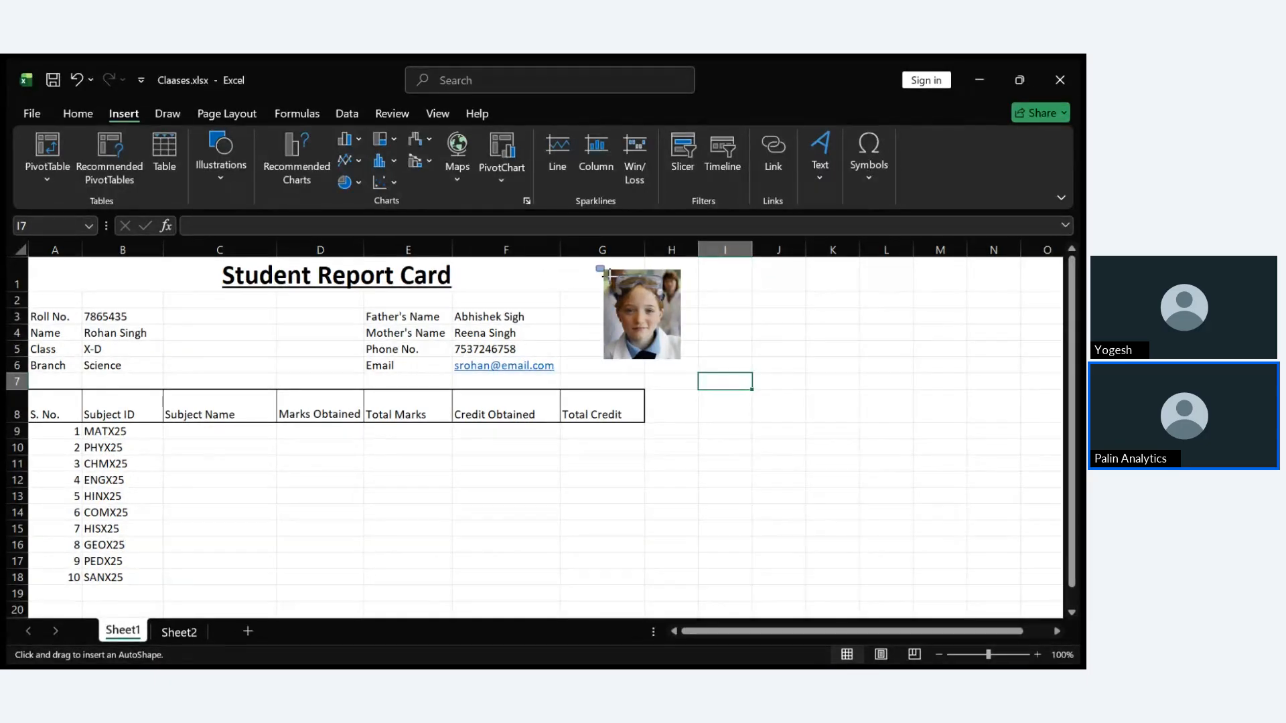
left_click_drag(596, 266, 690, 373)
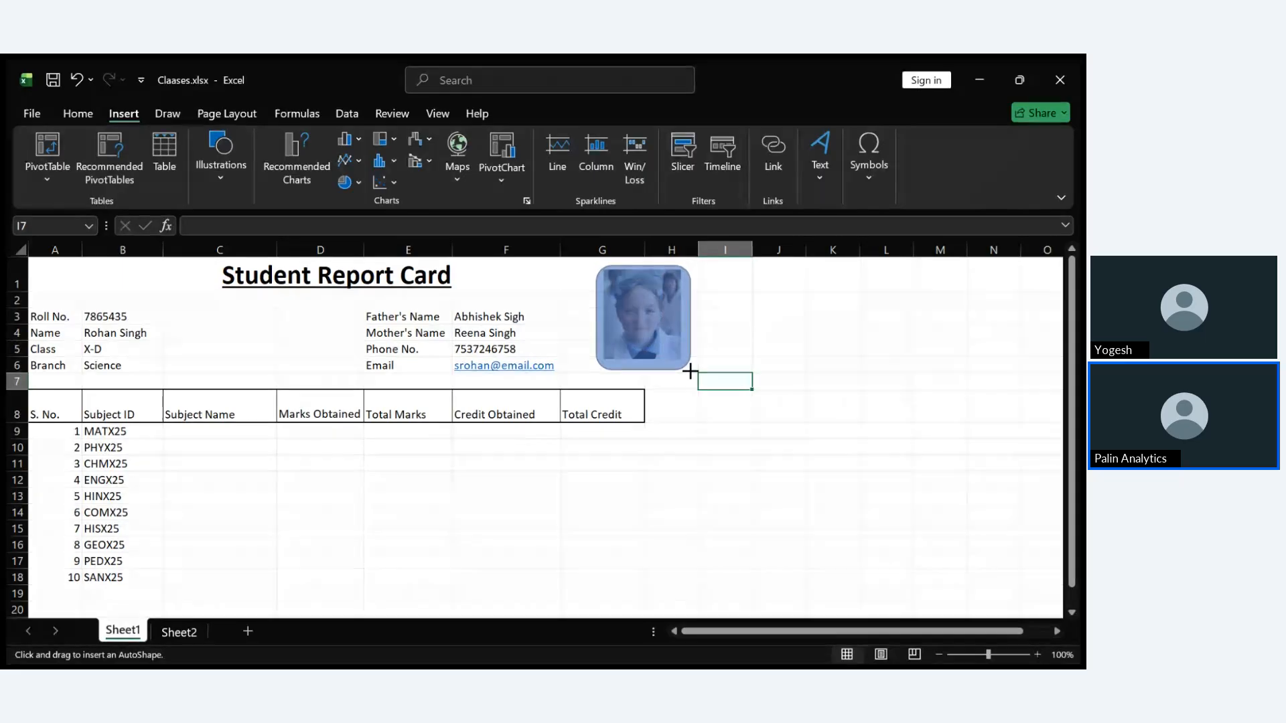
left_click_drag(690, 370, 685, 365)
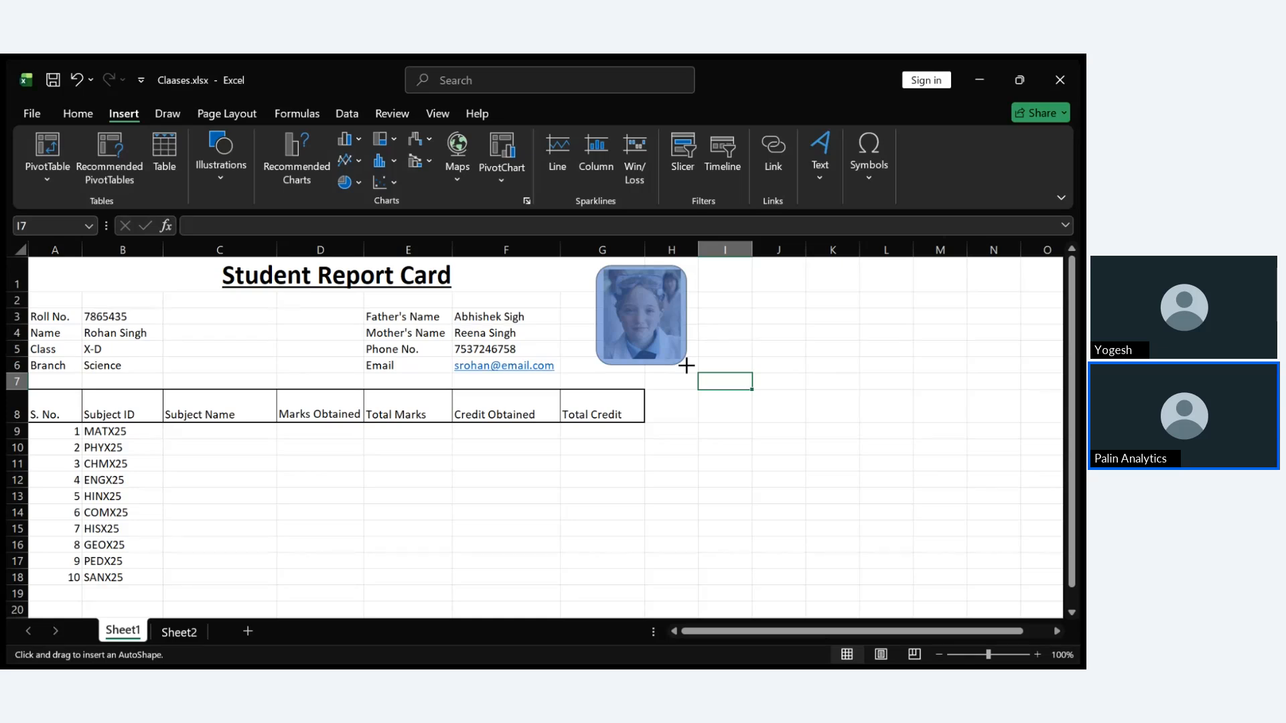
left_click_drag(686, 365, 687, 366)
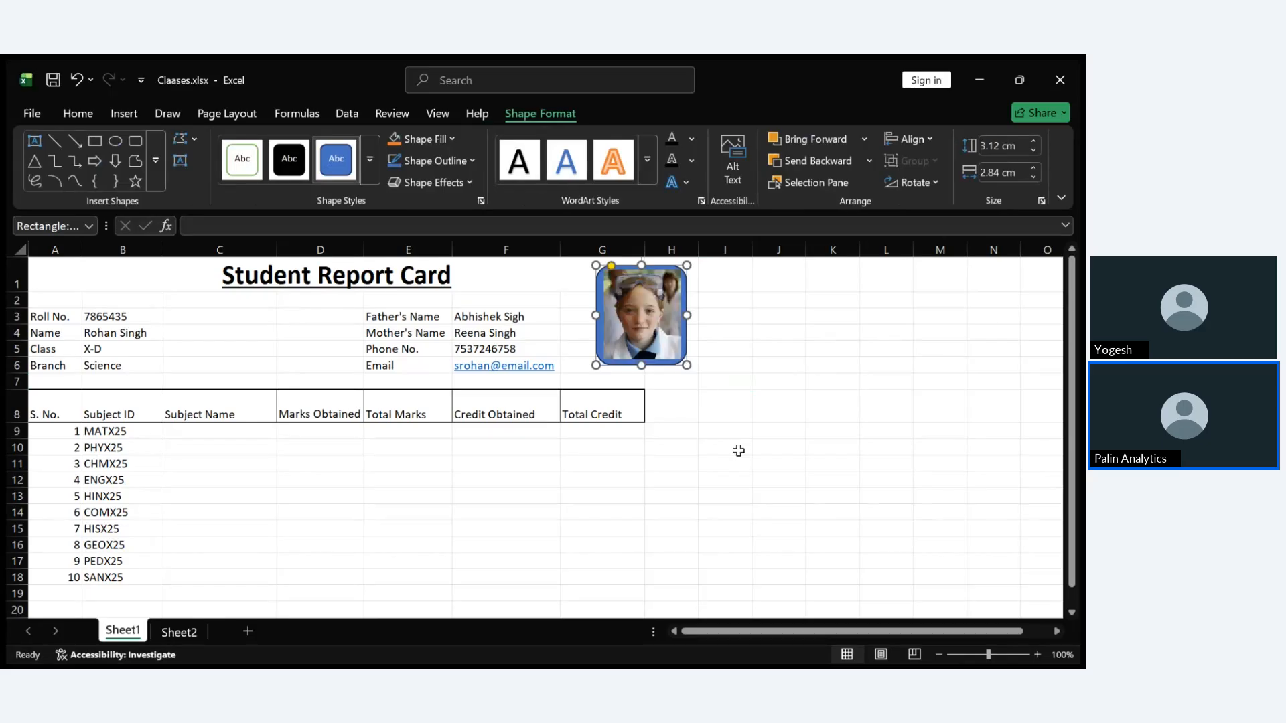
key("Escape")
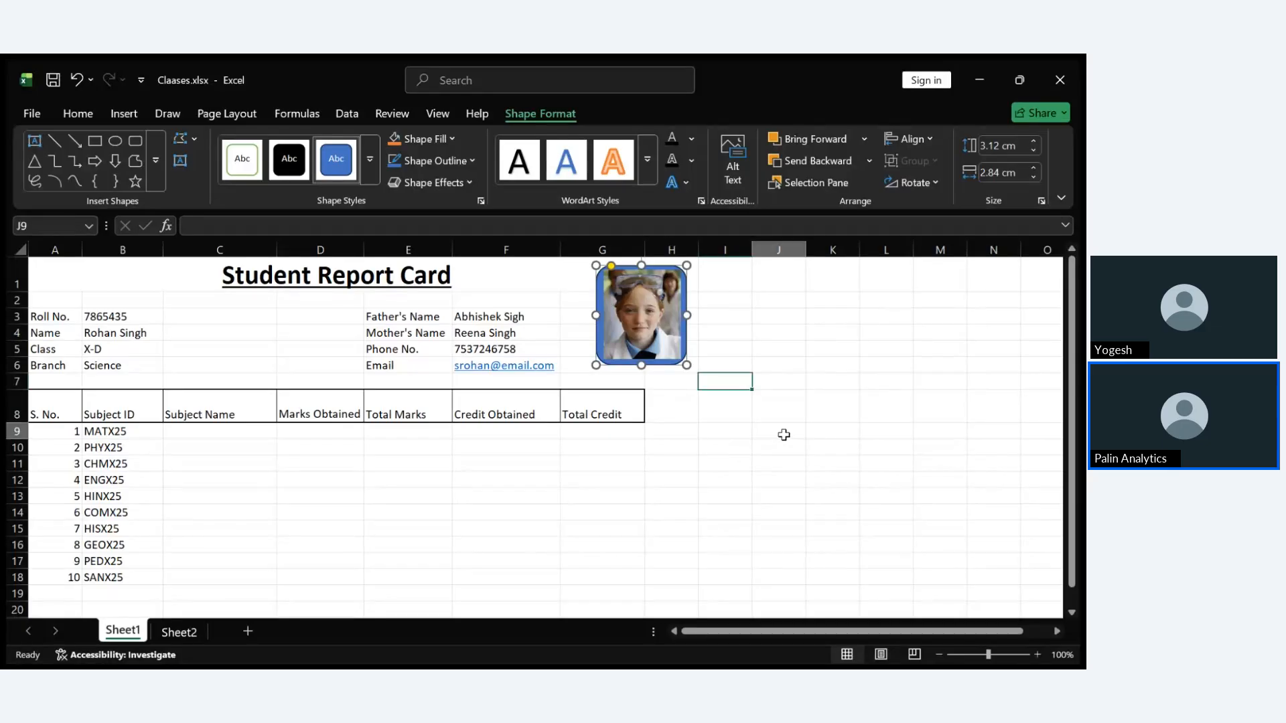
left_click(782, 433)
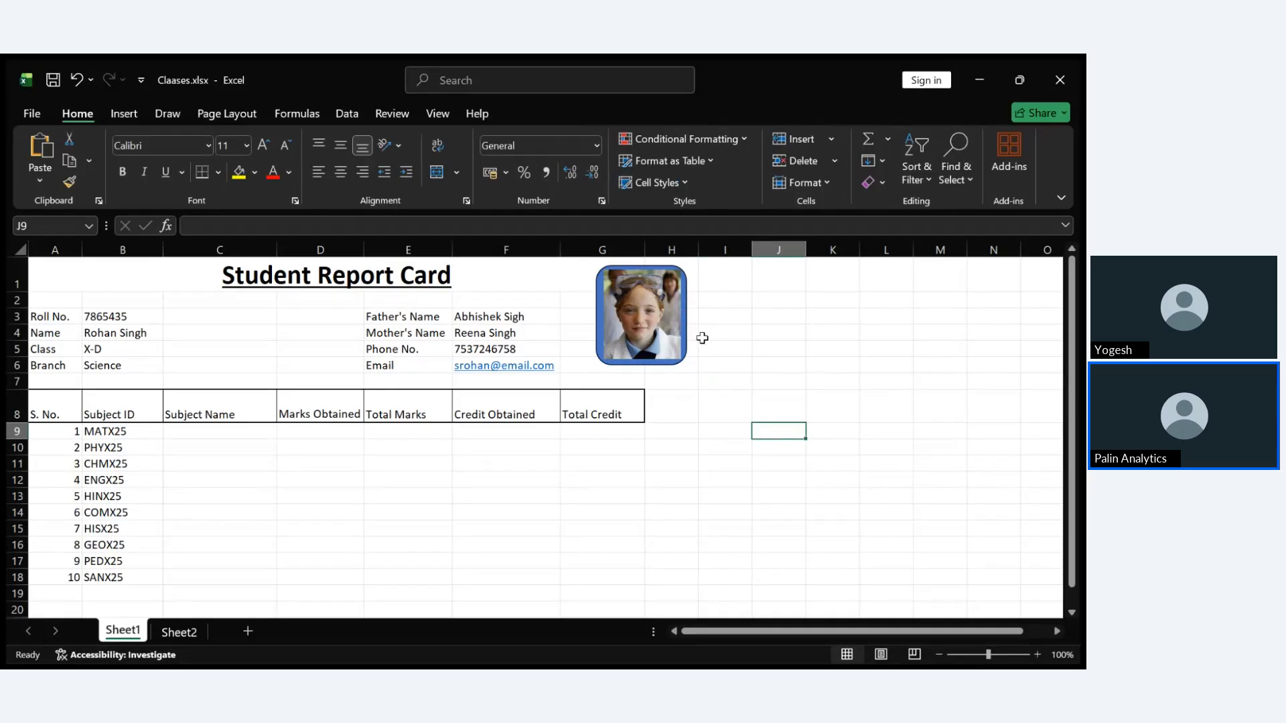
Select the student photo and its rounded frame together and move both above the Total Credit column.
left_click(685, 326)
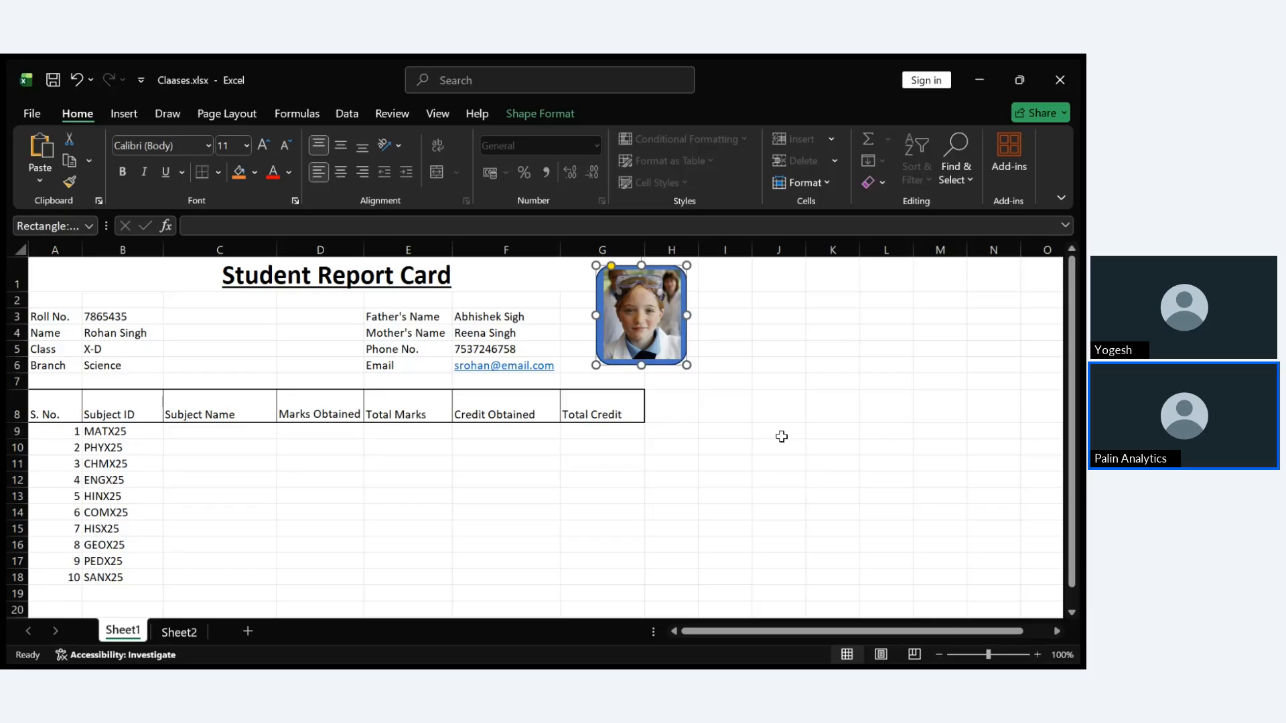
left_click(653, 309)
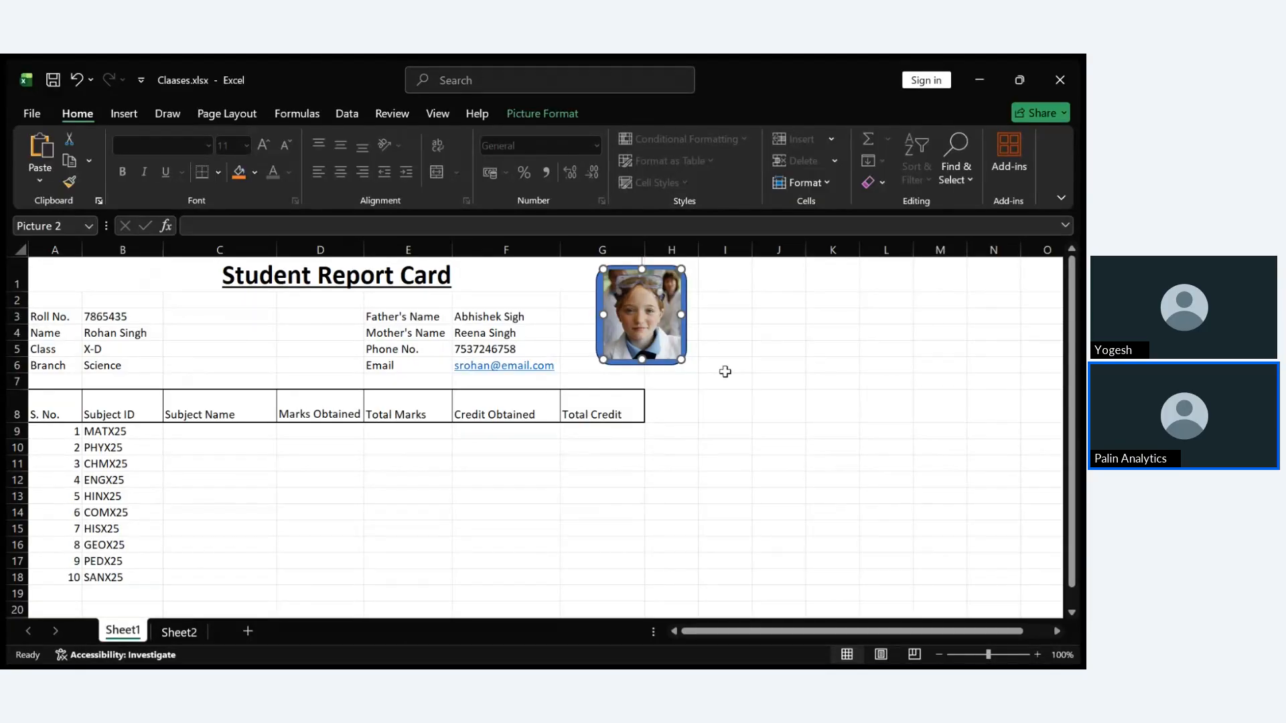
left_click_drag(722, 376, 698, 356)
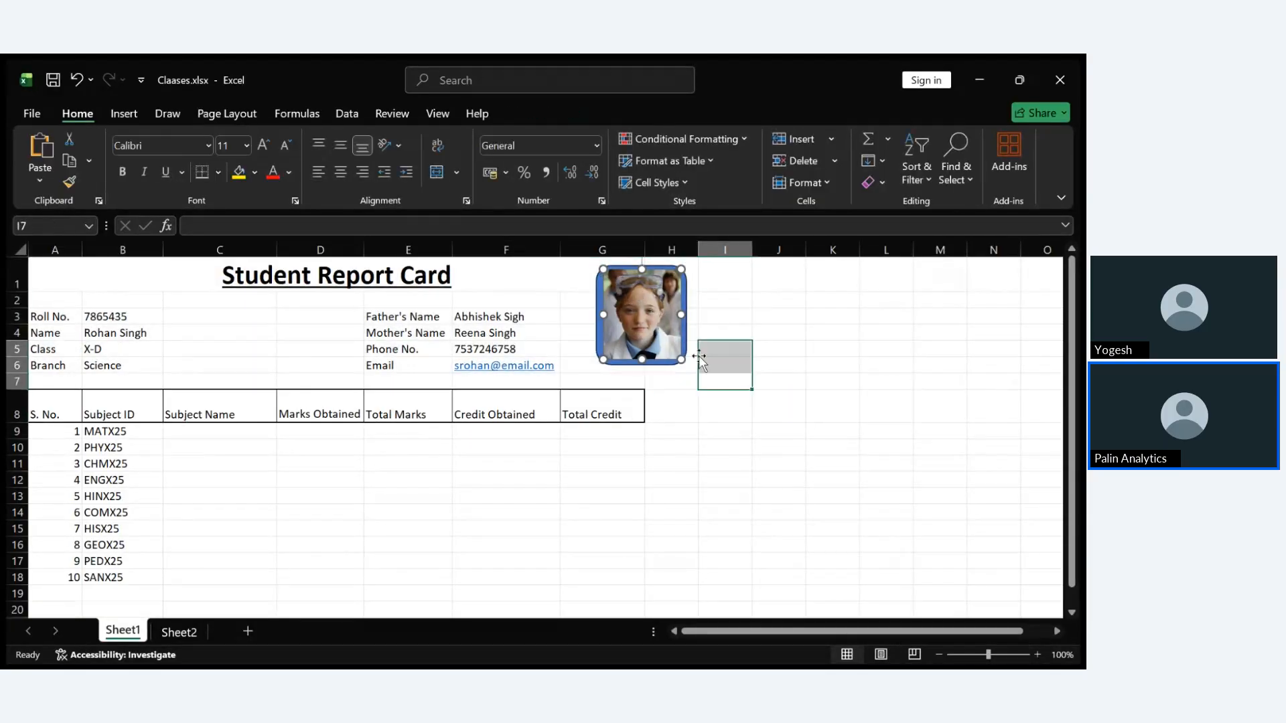
left_click(679, 338)
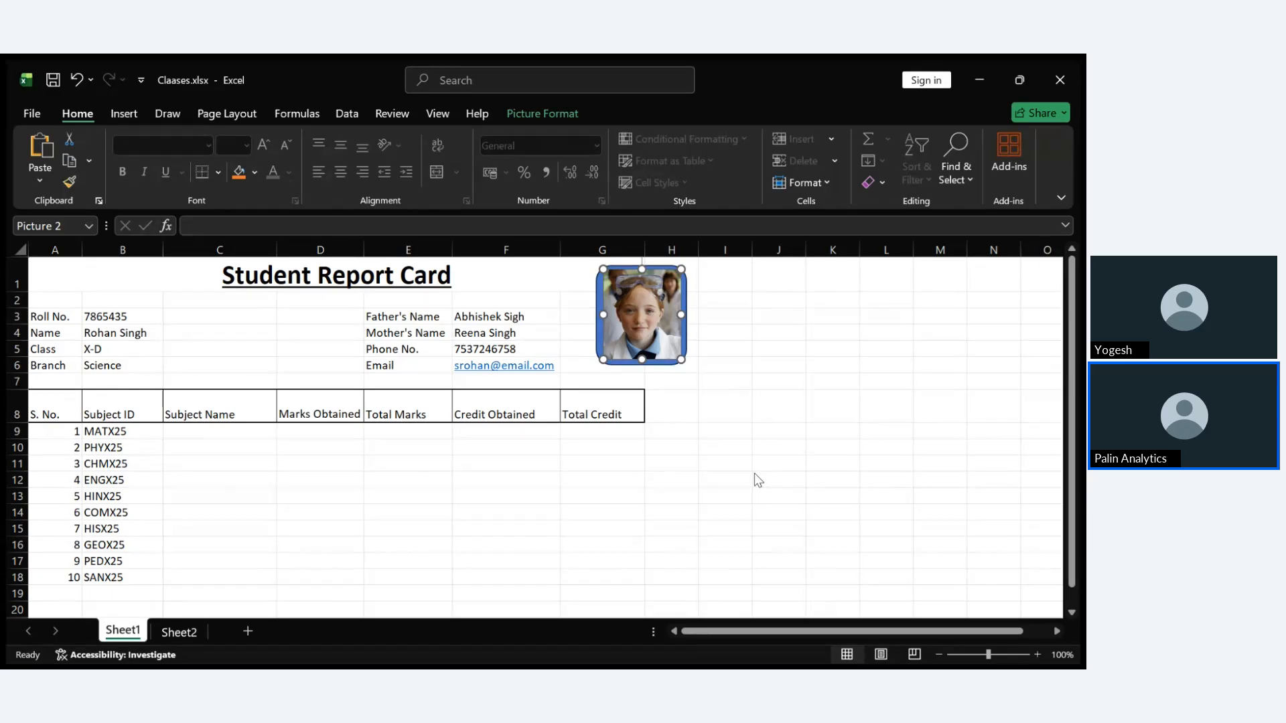
left_click(593, 327)
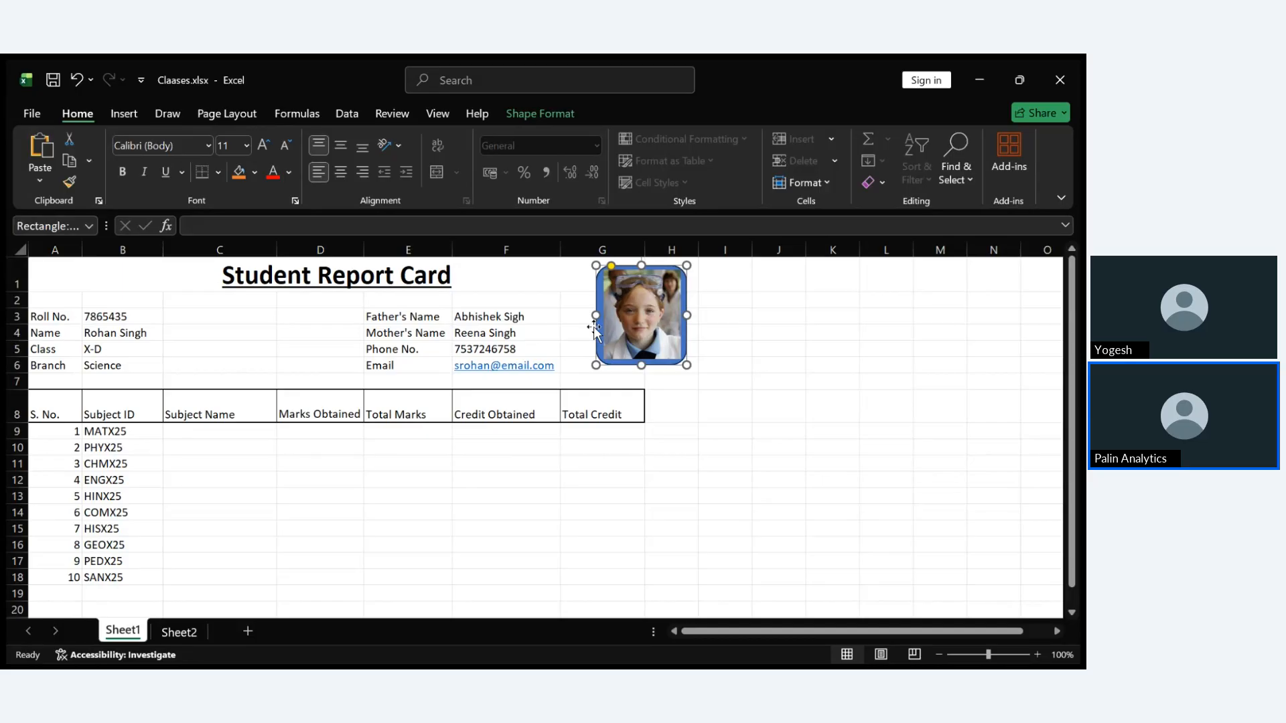
left_click(720, 332)
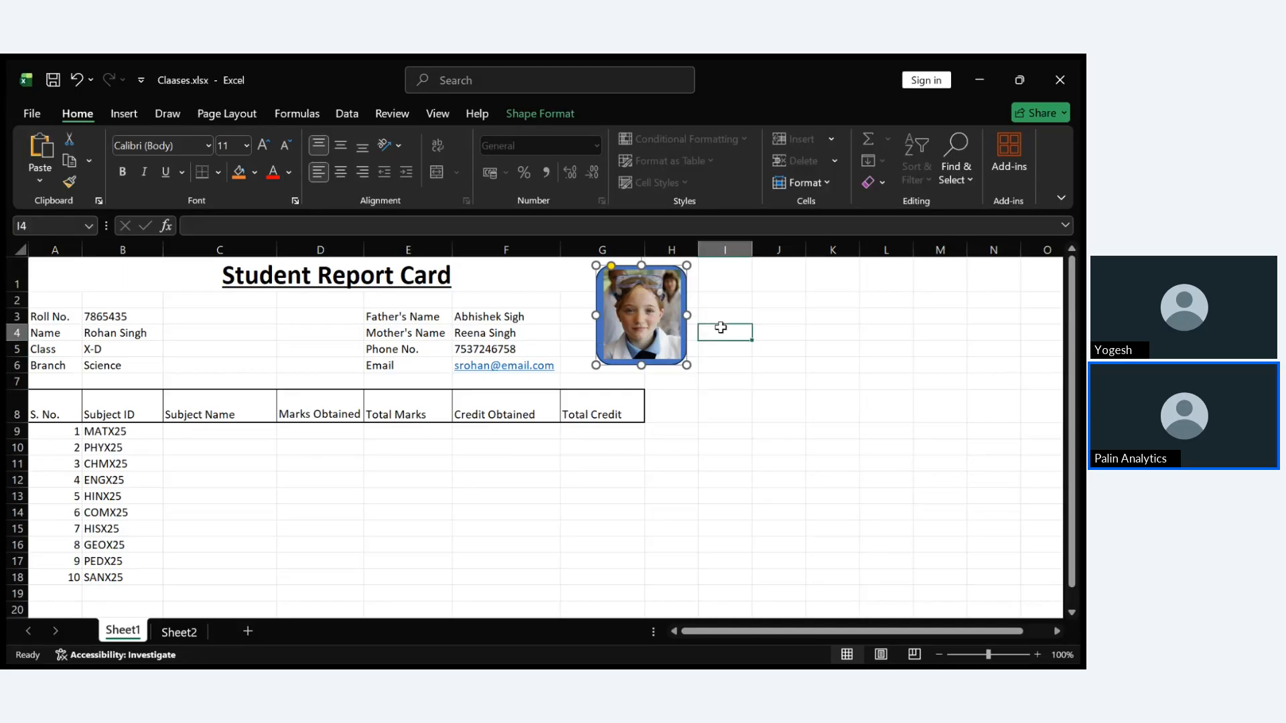
left_click(658, 331)
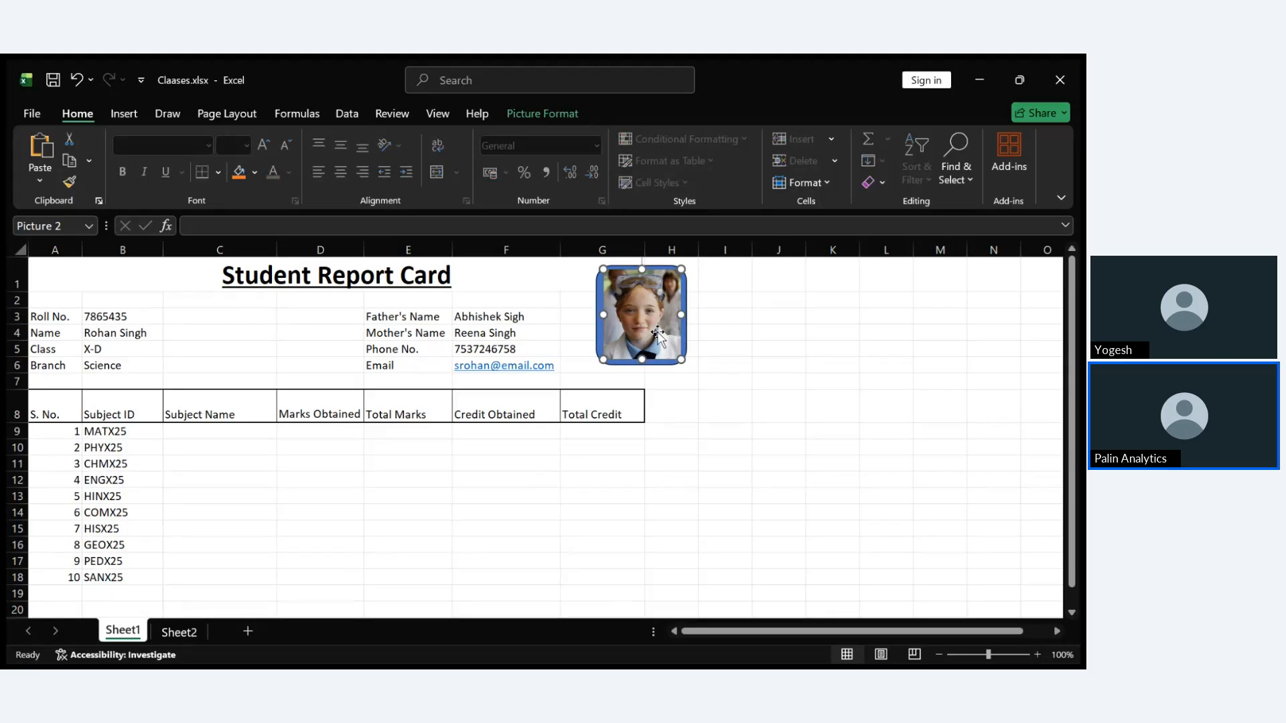
left_click(596, 330, "ctrl")
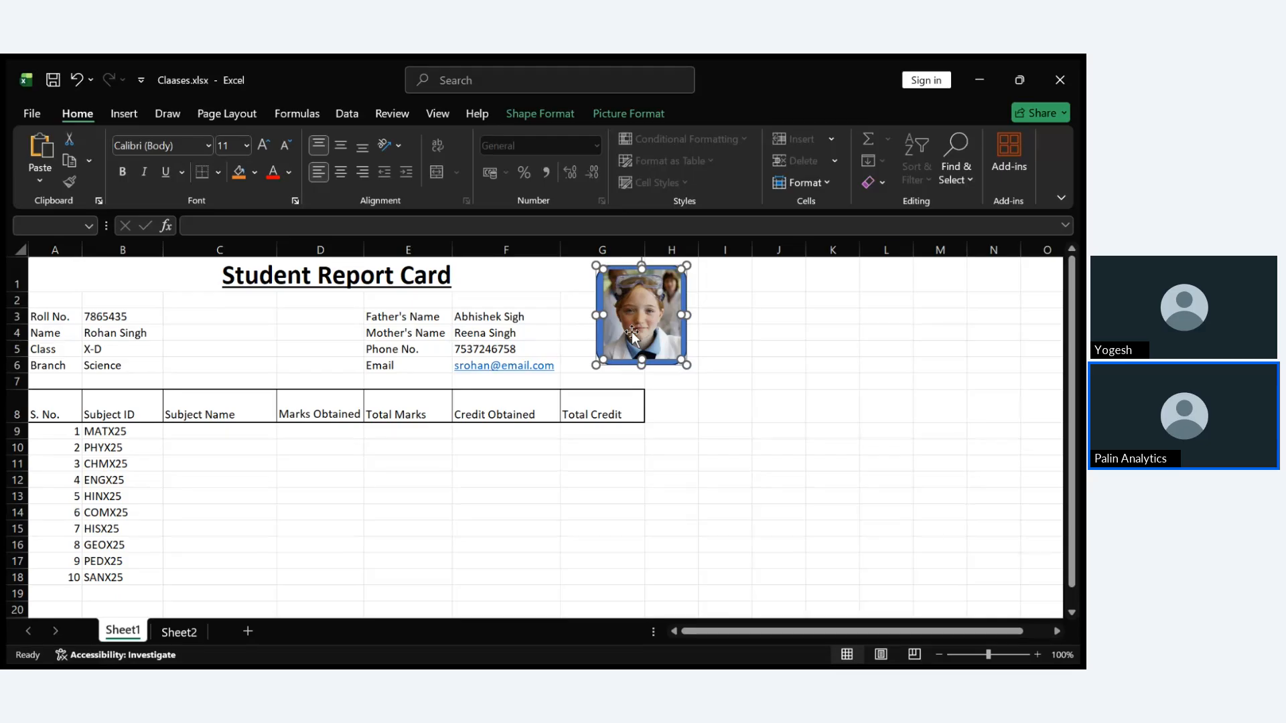
left_click_drag(632, 332, 602, 332)
left_click(764, 365)
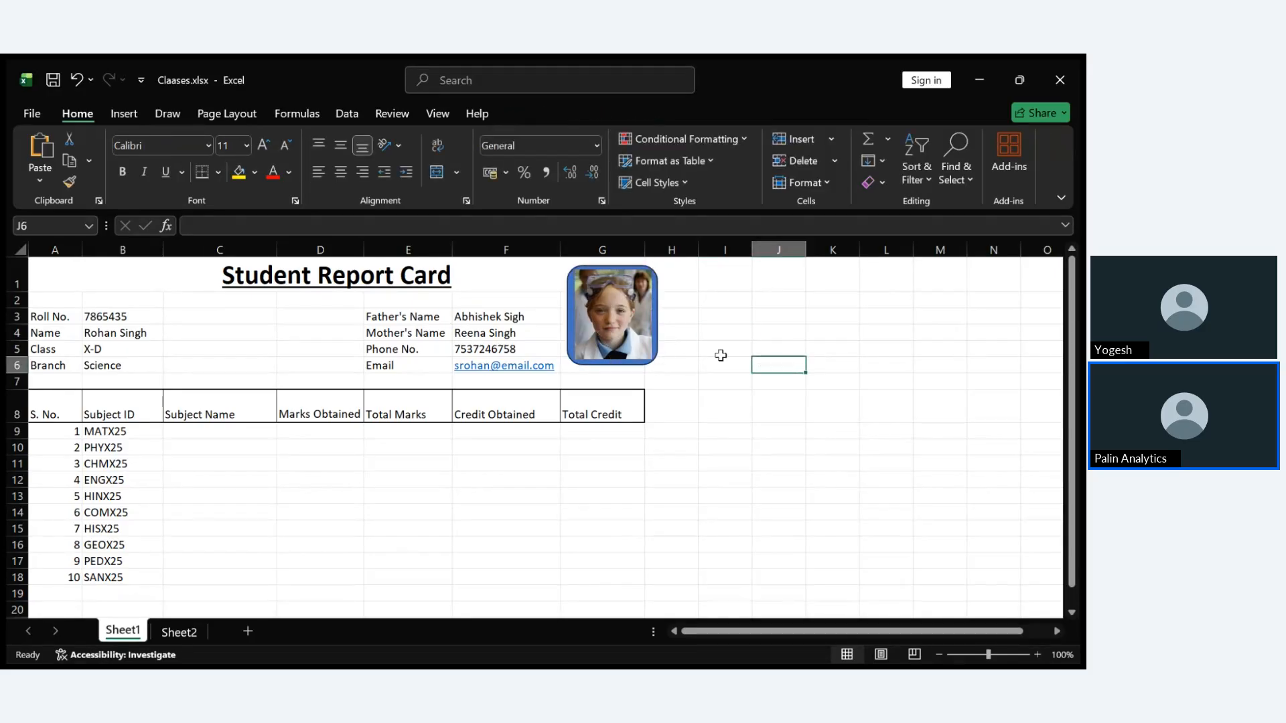
Fill the rounded frame behind the student photo with white.
left_click(567, 328)
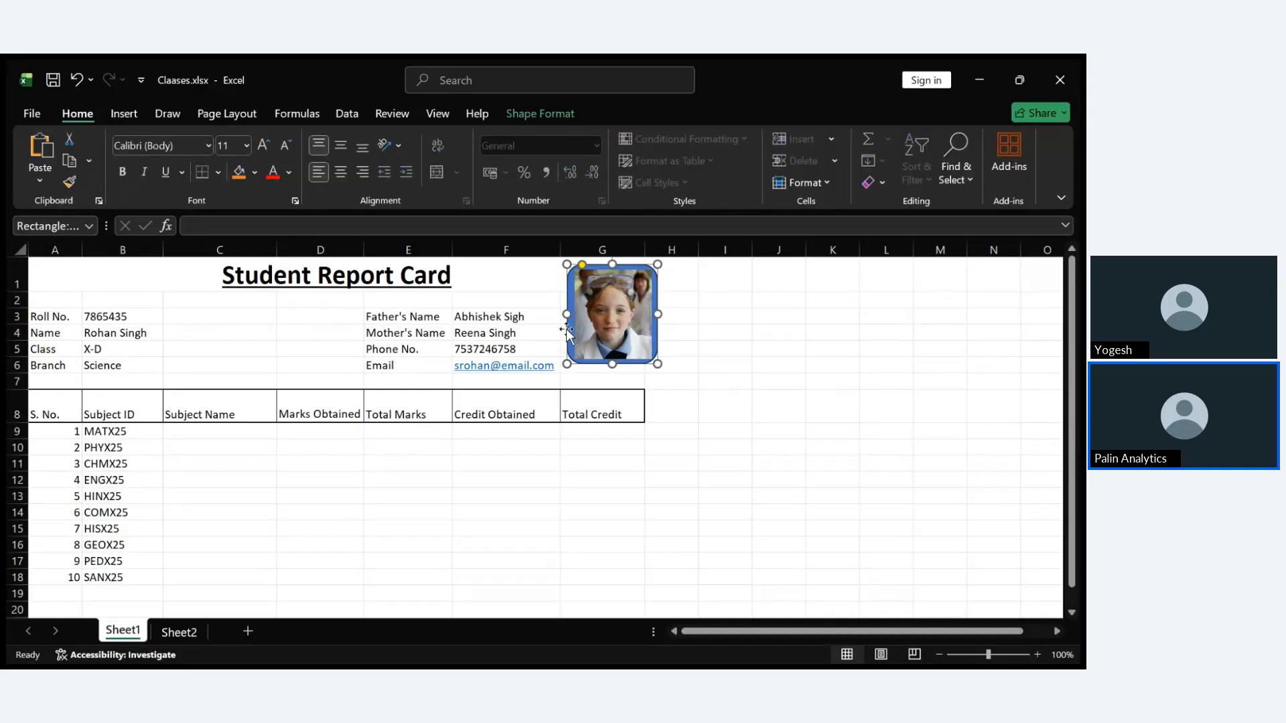
left_click(791, 363)
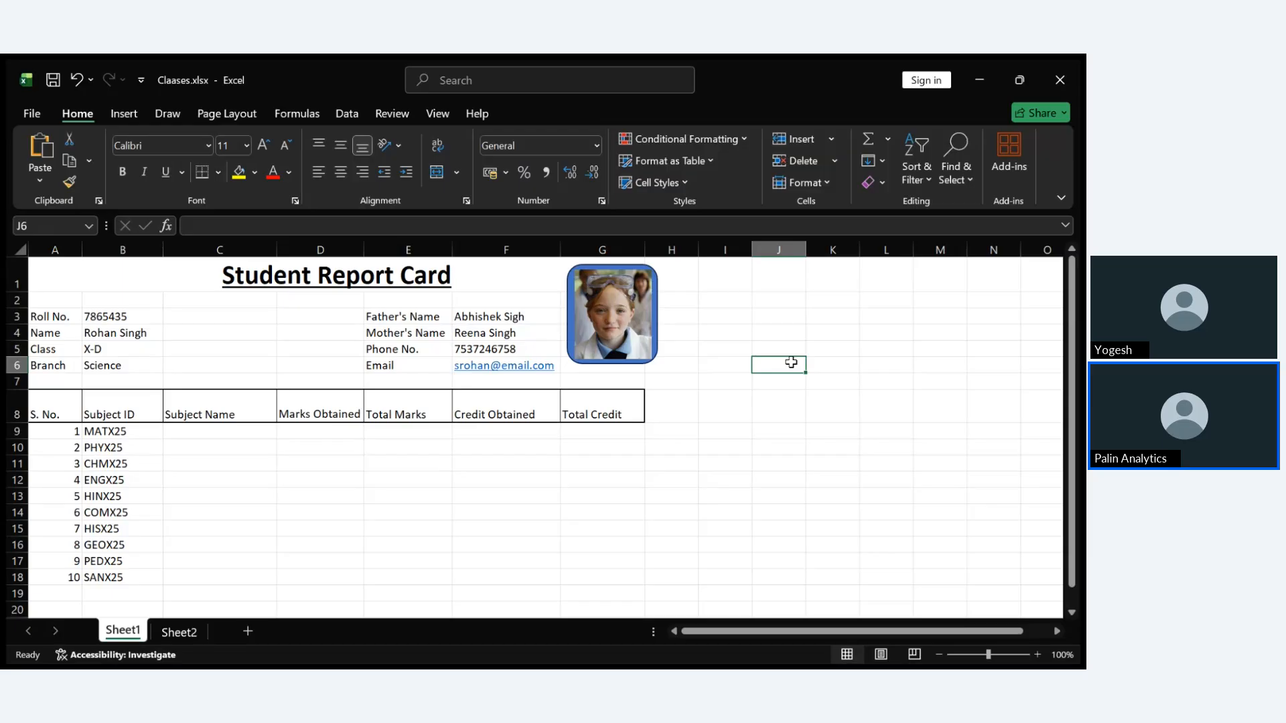
left_click(633, 315)
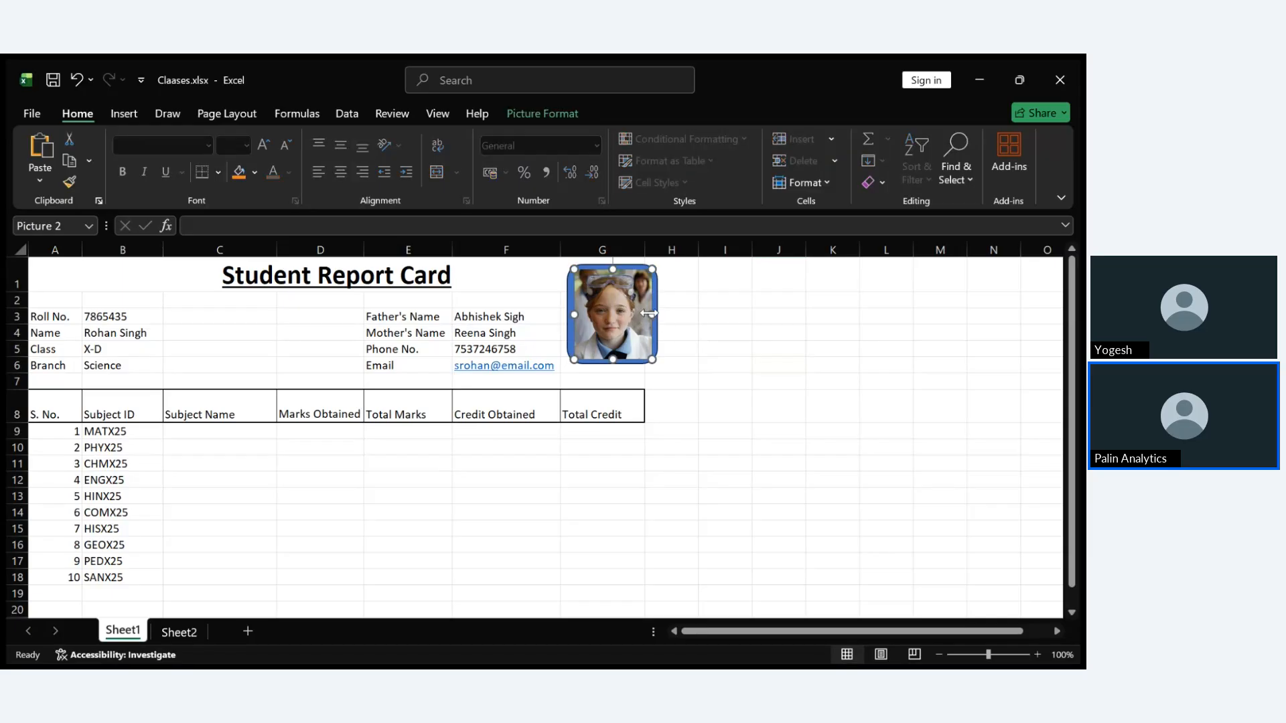
left_click(658, 301)
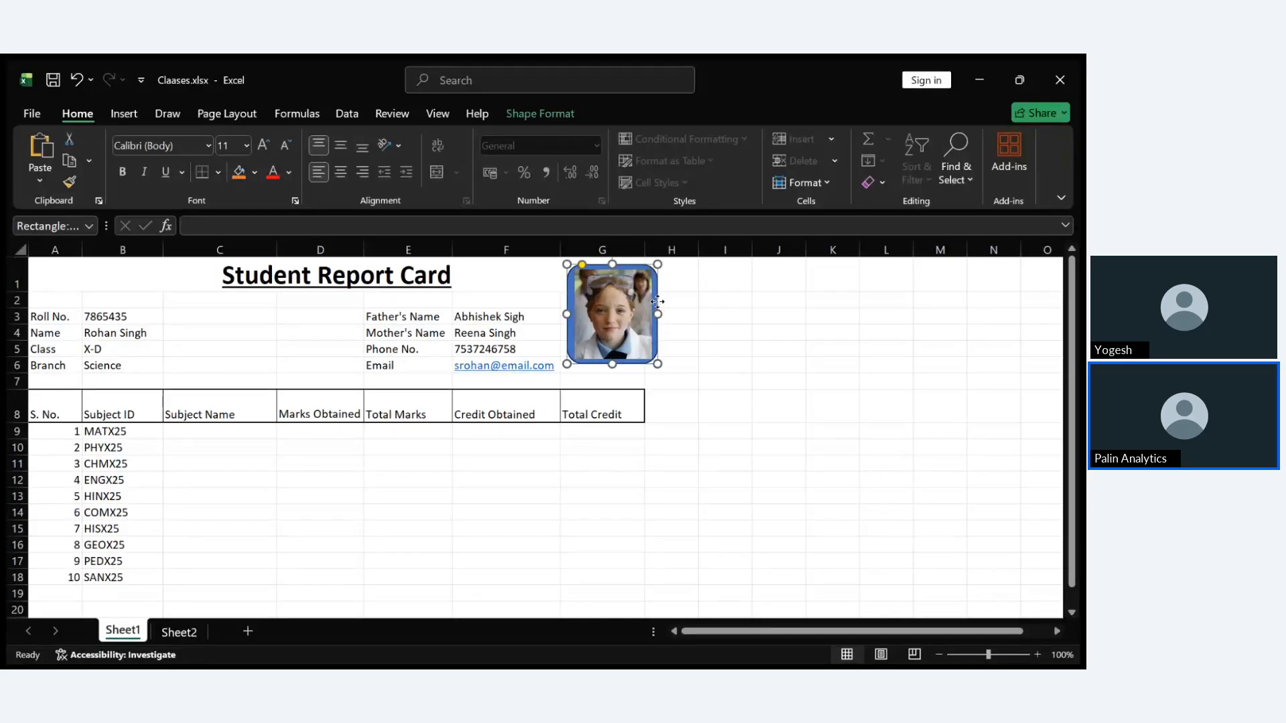
left_click(238, 174)
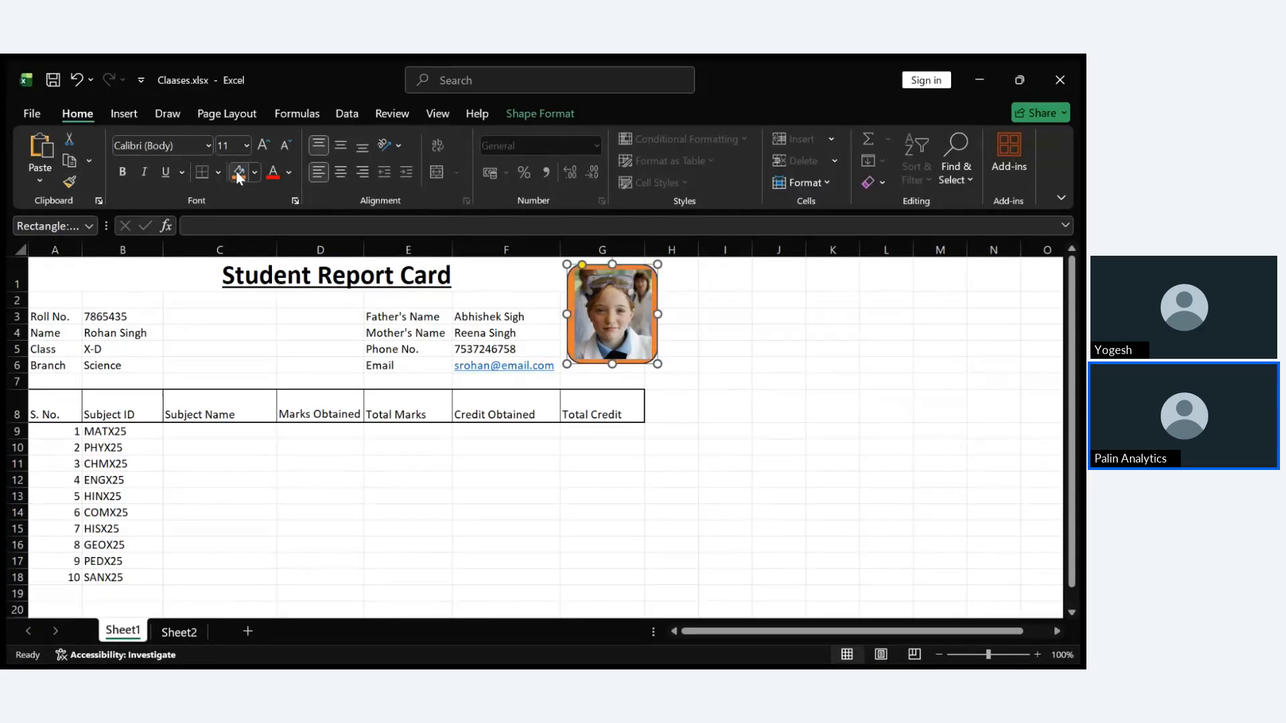
left_click(245, 285)
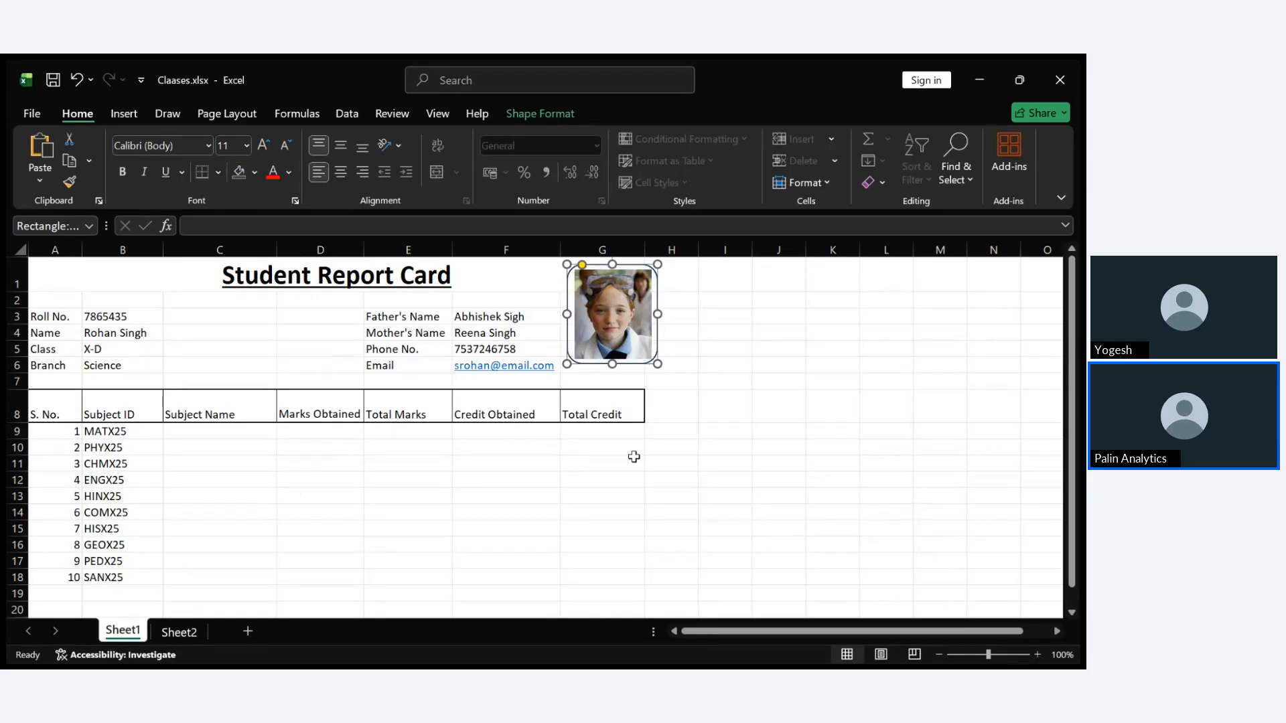
Examine the student photo and its rounded frame up close, checking the outline and the spacing around the picture.
scroll(633, 457, "up", 3, "ctrl")
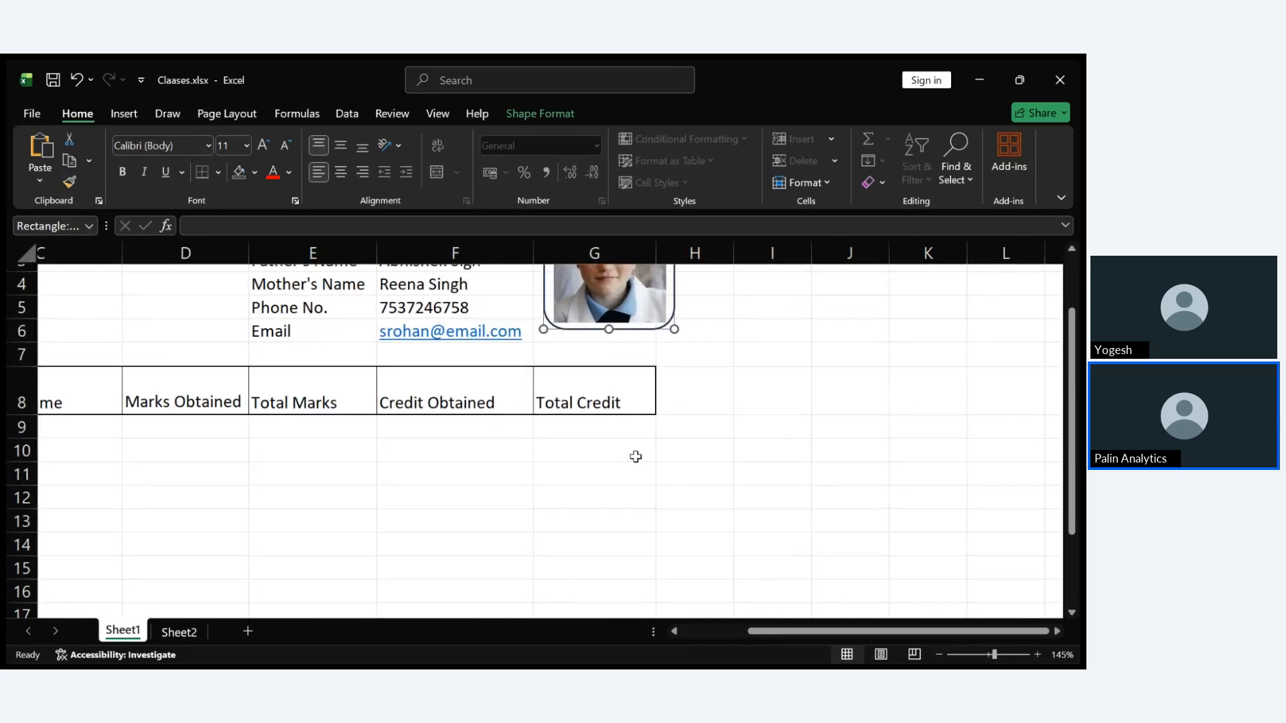
scroll(635, 457, "up", 17, "ctrl")
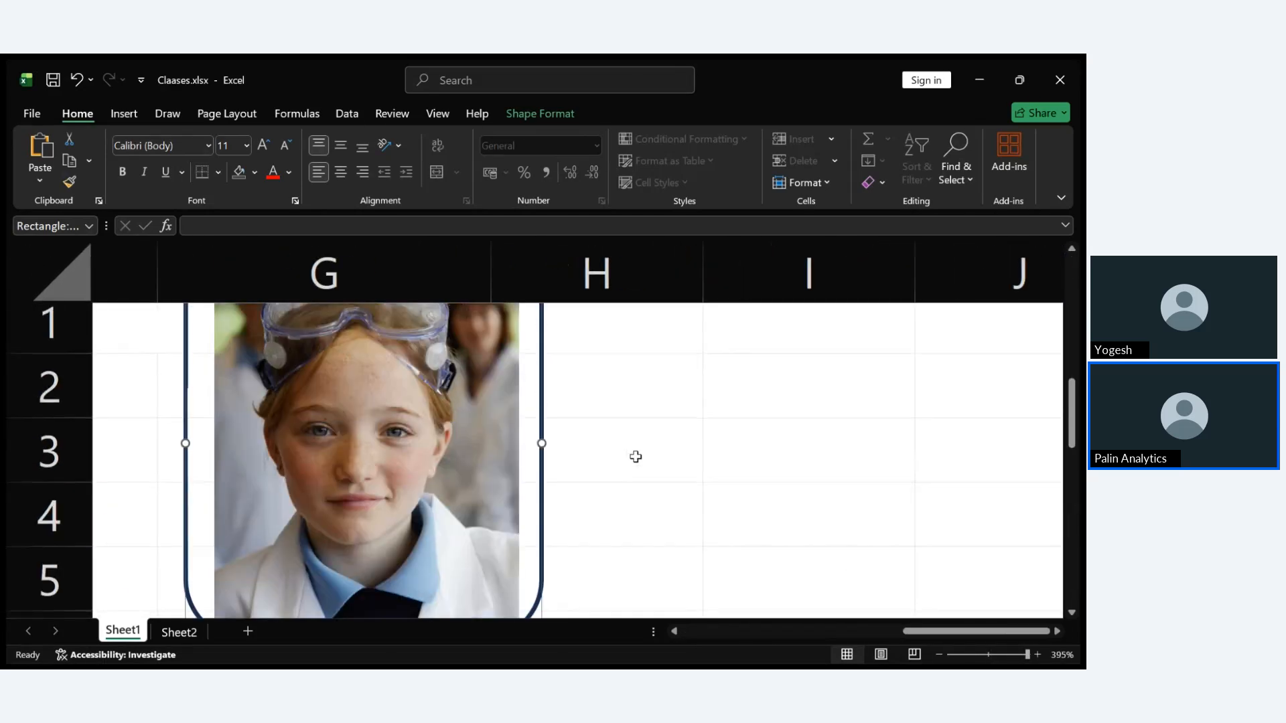
scroll(636, 457, "up", 2)
scroll(636, 457, "right", 1)
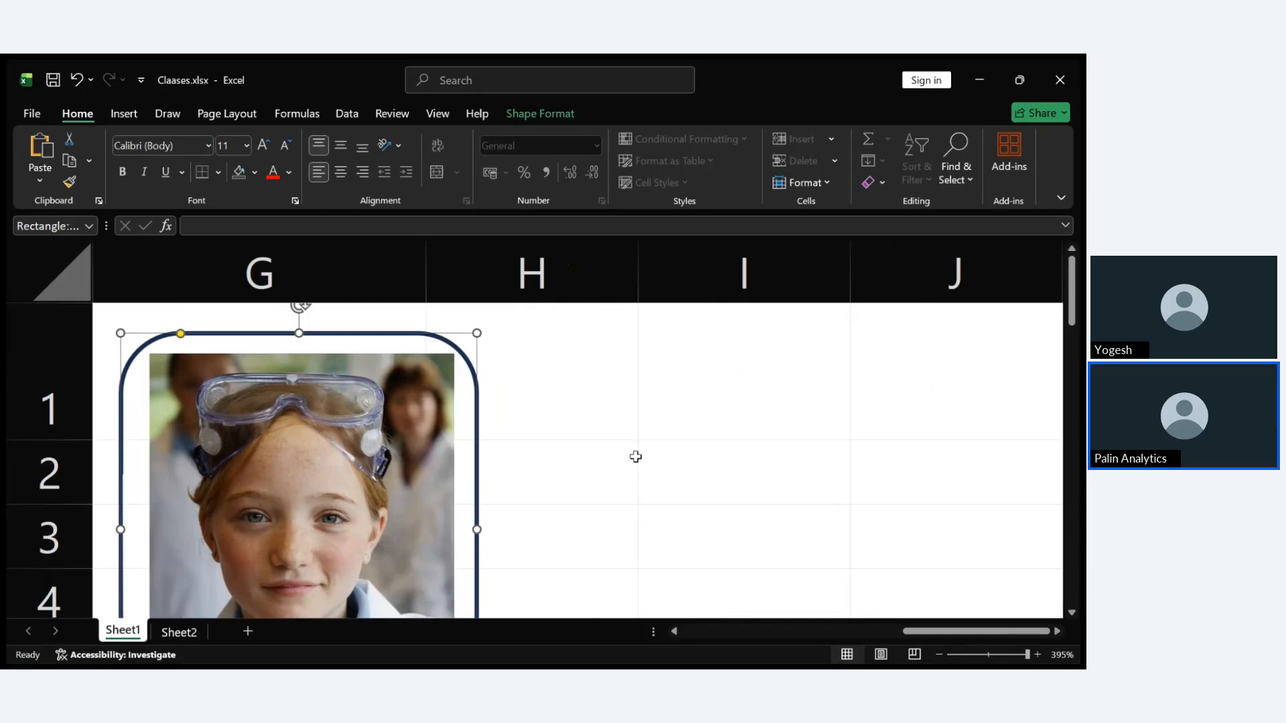
scroll(636, 457, "down", 10, "ctrl")
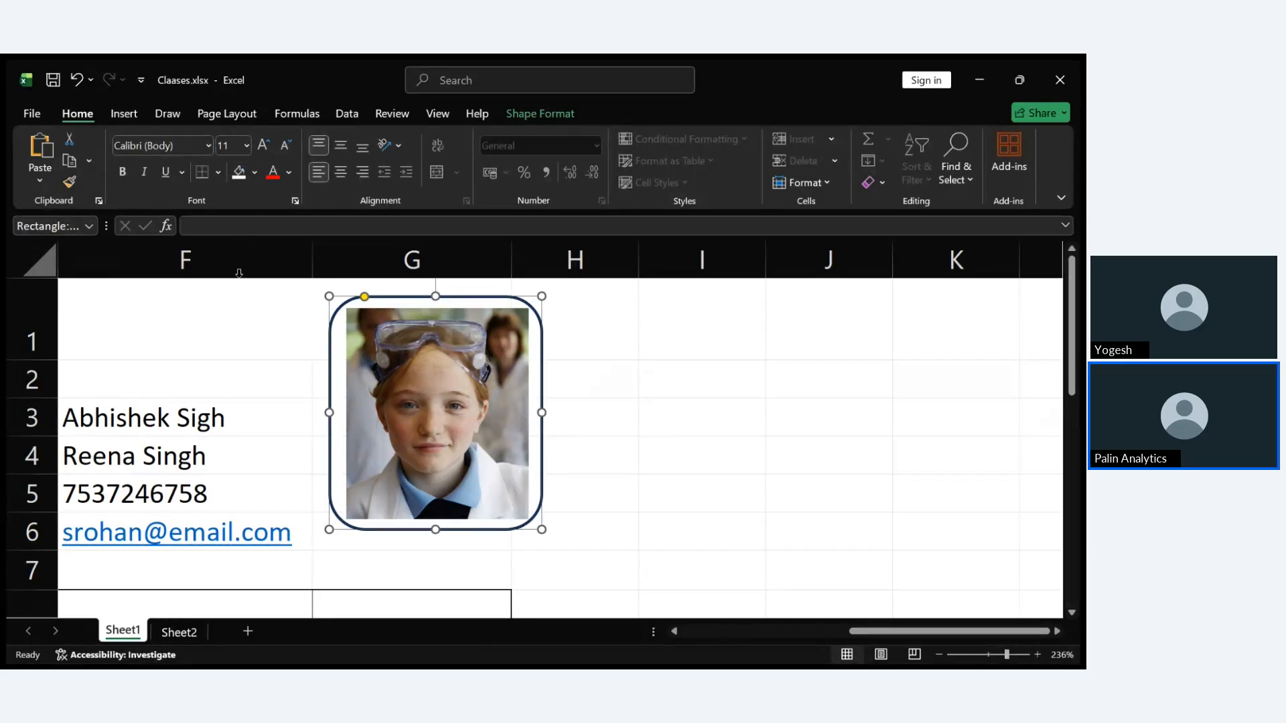
left_click(625, 436)
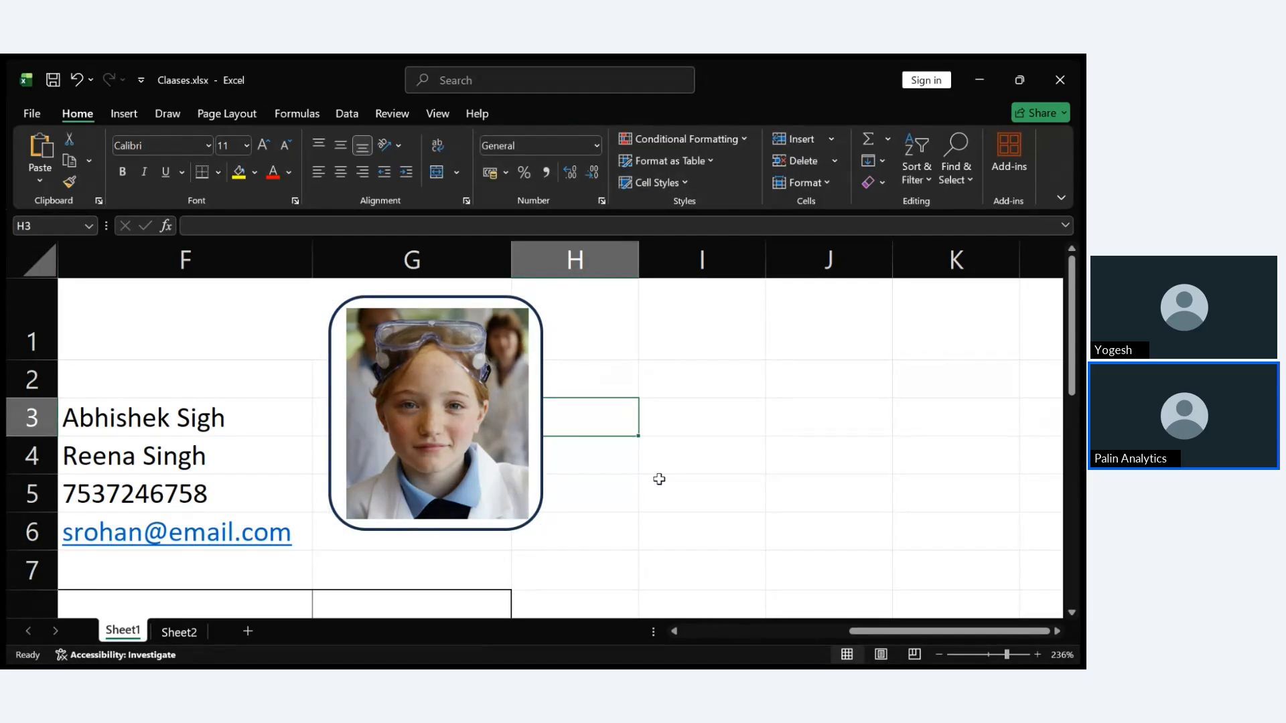
scroll(658, 477, "down", 9)
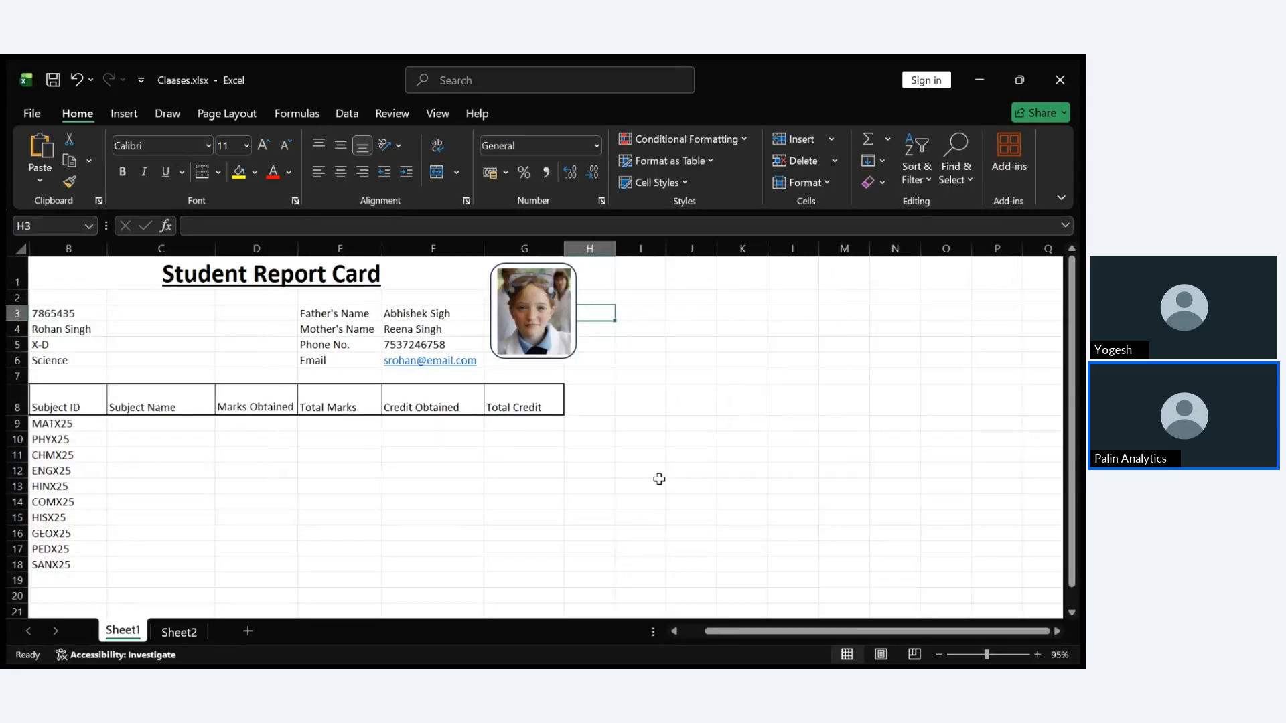
left_click(687, 471)
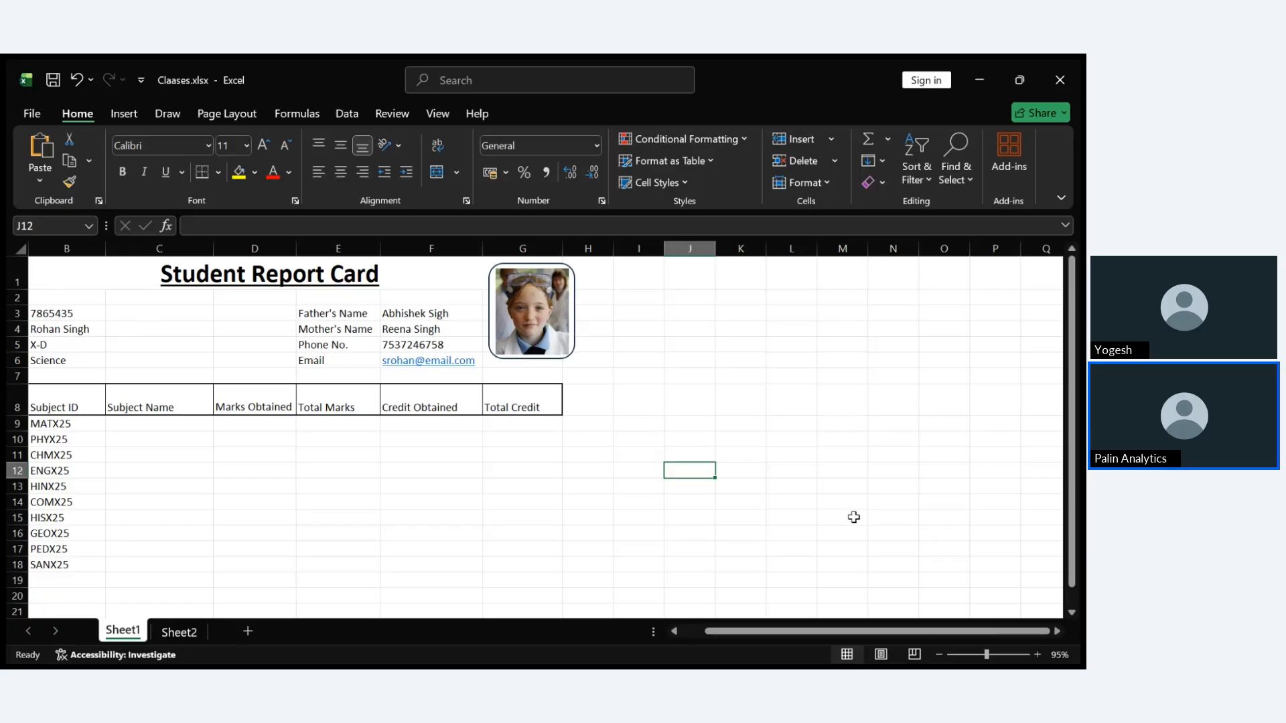
Add an outside border around the whole report card range A1:H30.
scroll(853, 517, "down", 3)
scroll(853, 517, "up", 3)
left_click_drag(58, 273, 571, 559)
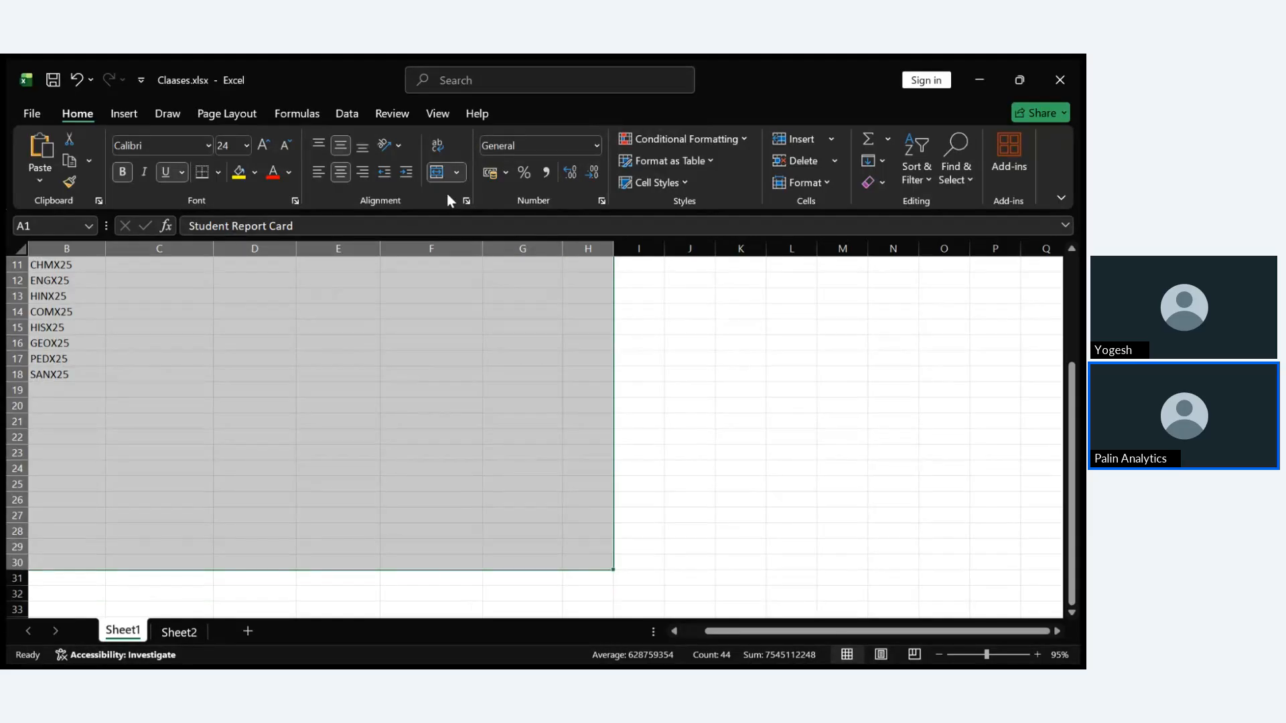
left_click(472, 86)
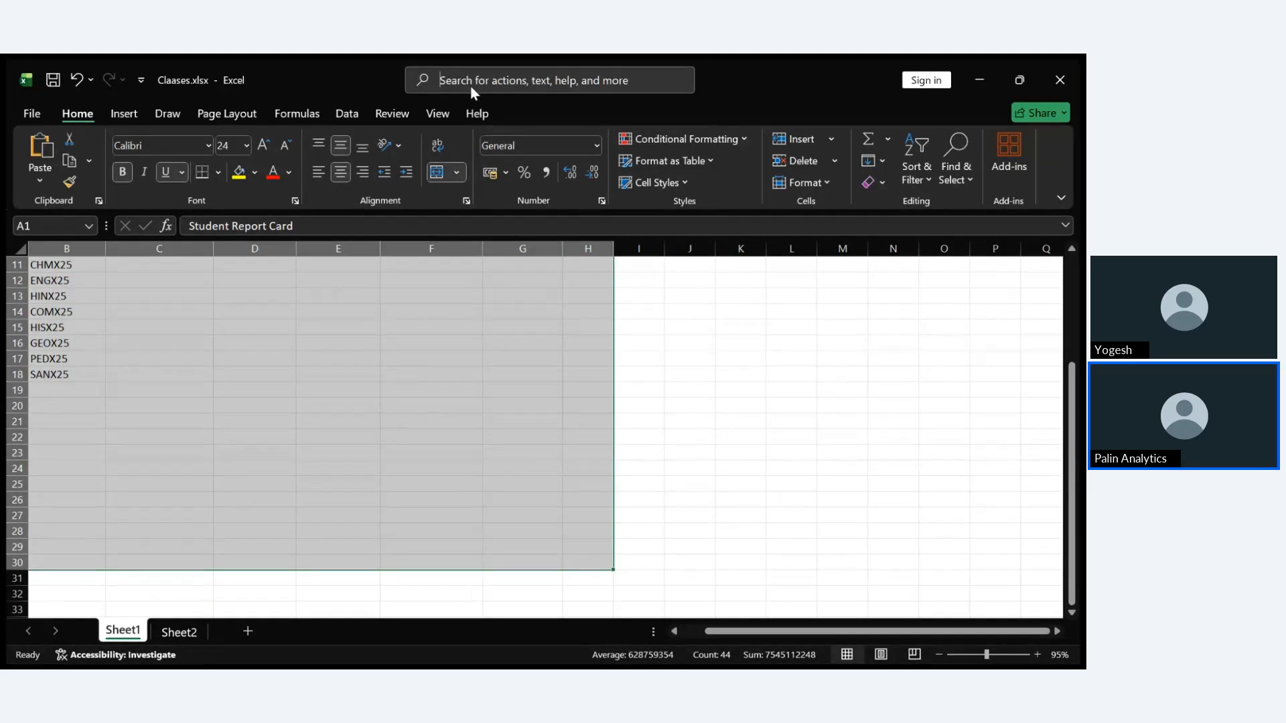
key("Escape")
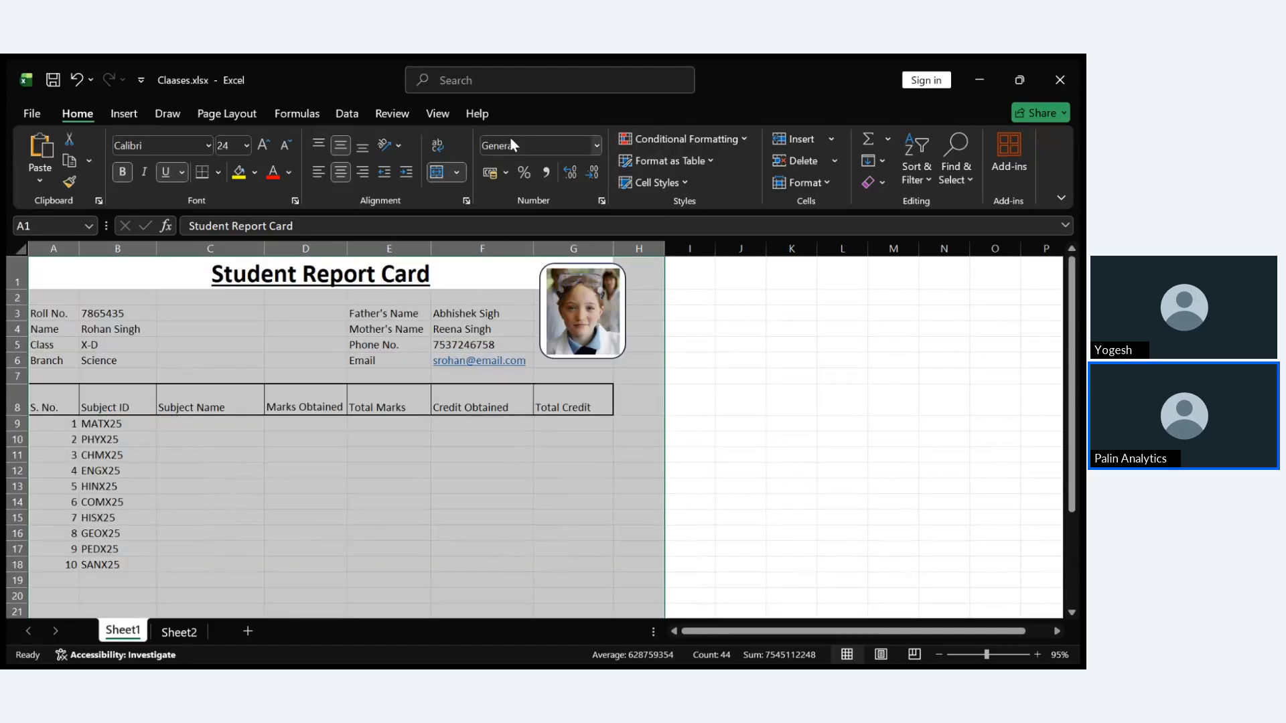
left_click(833, 437)
scroll(834, 437, "down", 5)
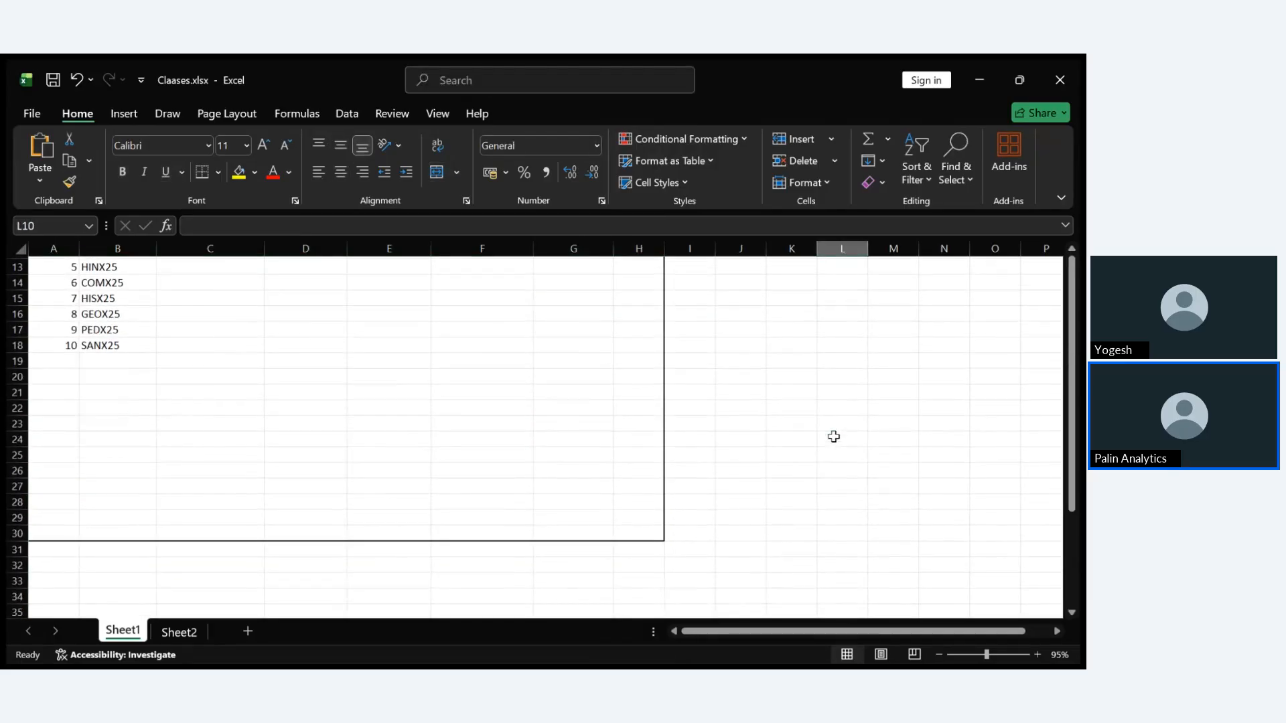
scroll(833, 437, "up", 5)
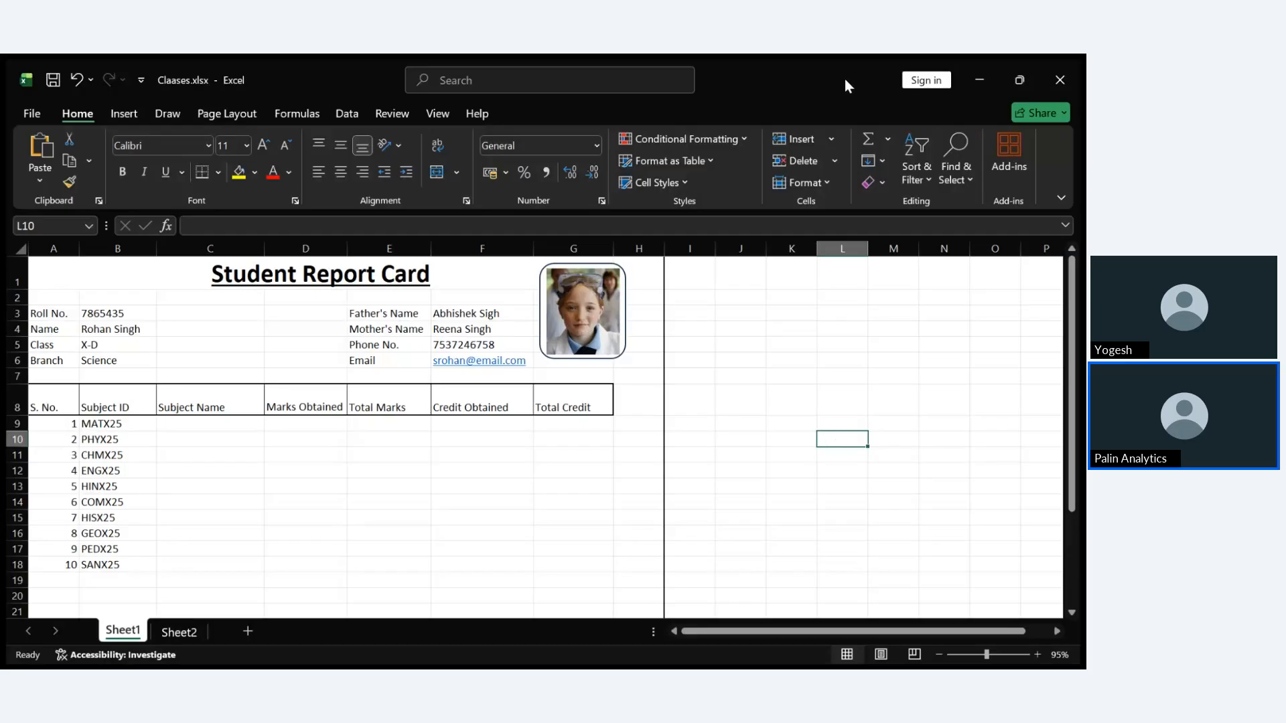
Restore the workbook window from maximized to a smaller floating window.
left_click_drag(802, 74, 706, 111)
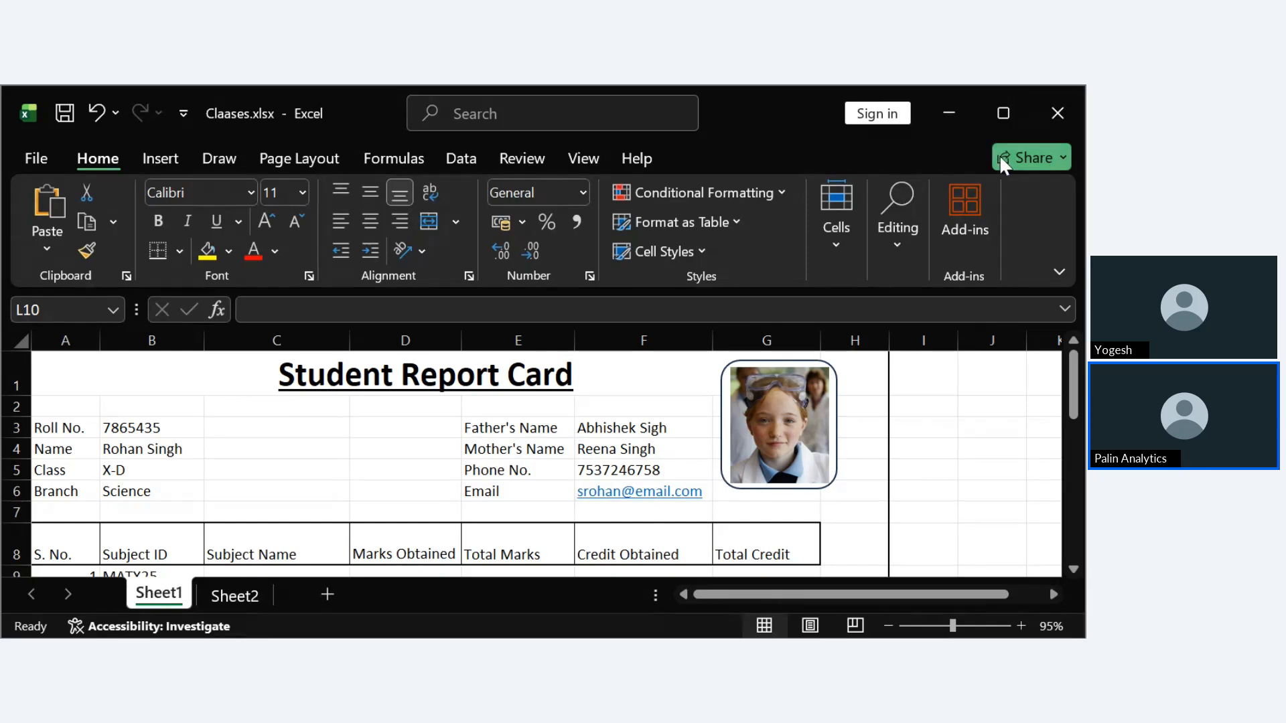
Maximize the workbook window and review the report card layout from the title down to its outer border at row 30.
left_click(1006, 122)
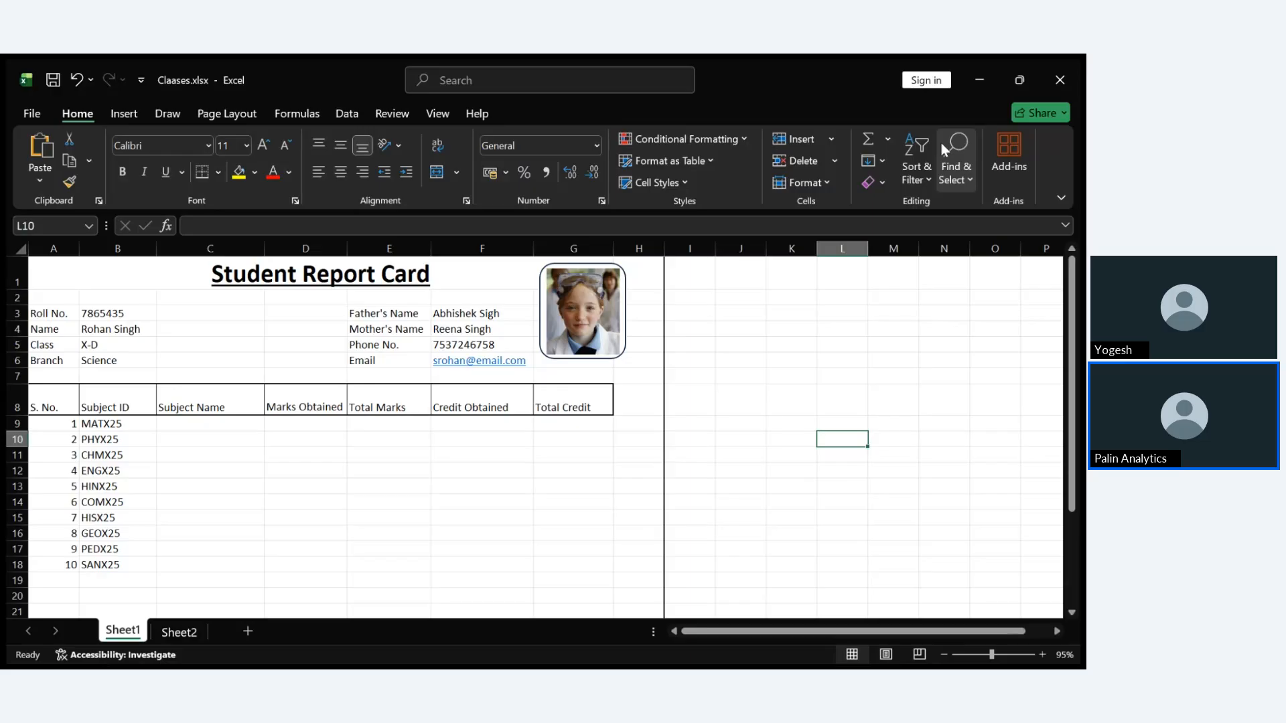
scroll(942, 143, "down", 4)
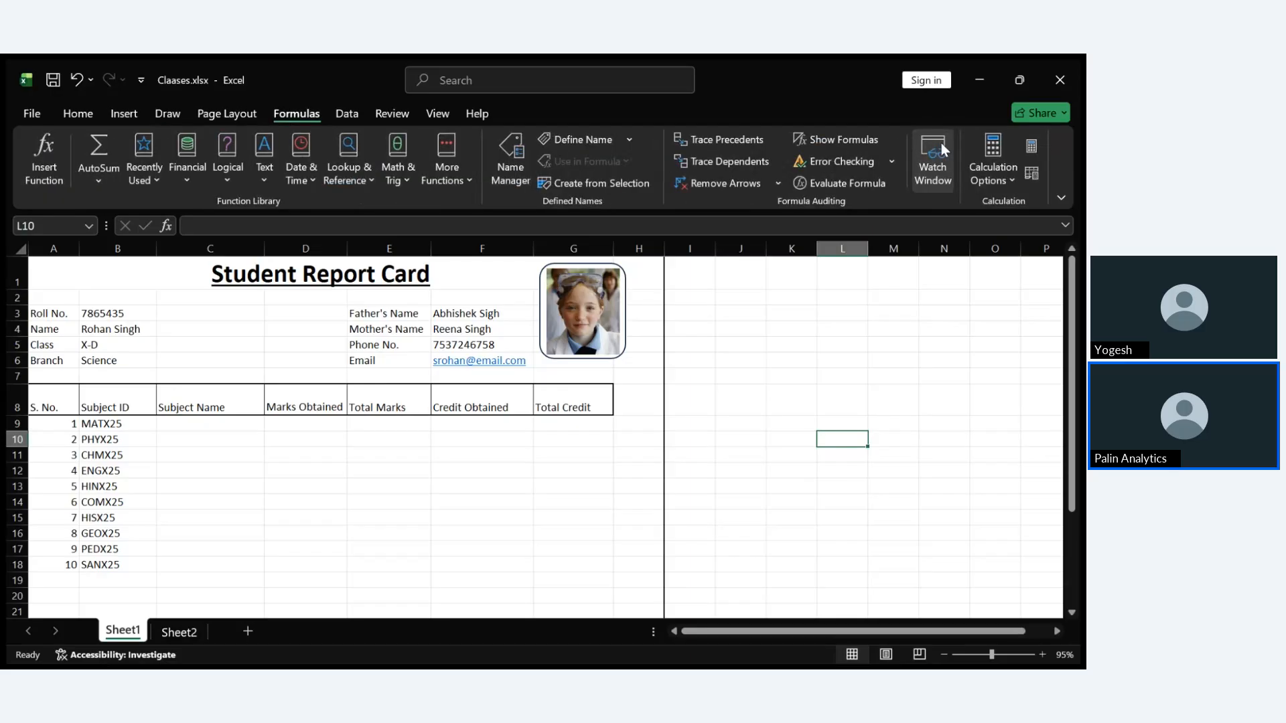
left_click(843, 501)
scroll(842, 501, "down", 4)
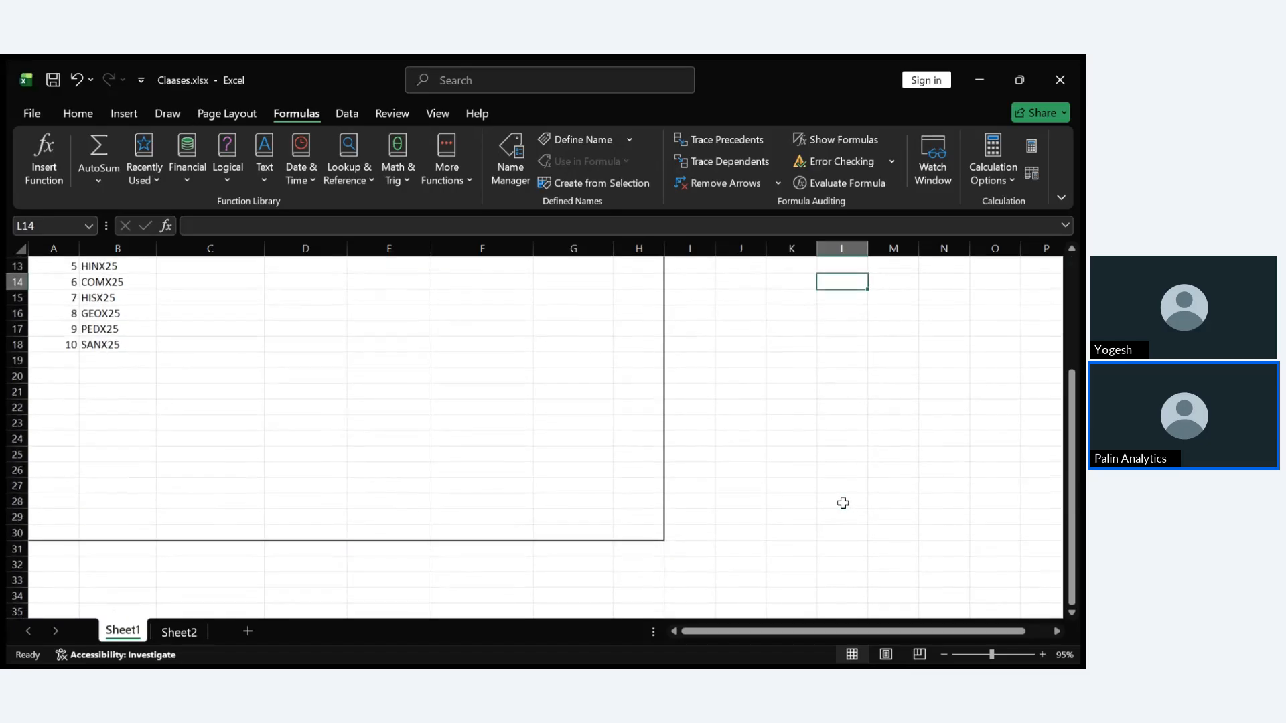
scroll(843, 502, "up", 4)
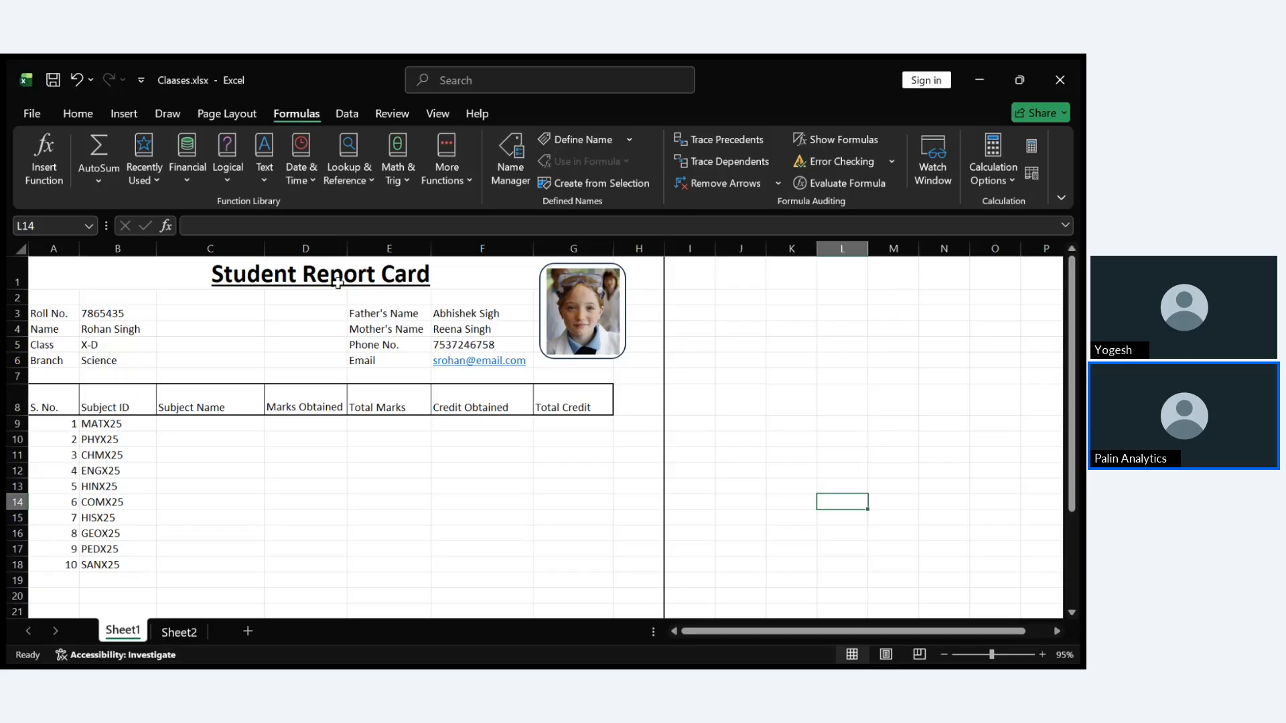
left_click(492, 283)
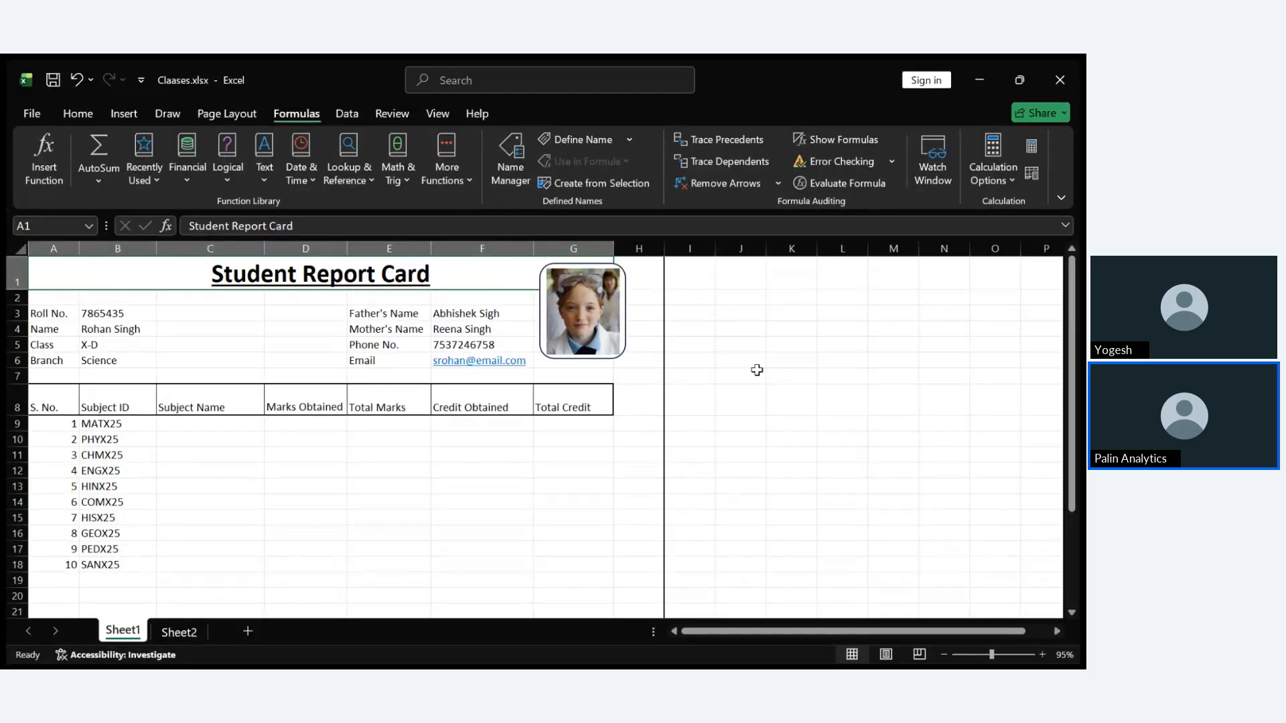
left_click(833, 439)
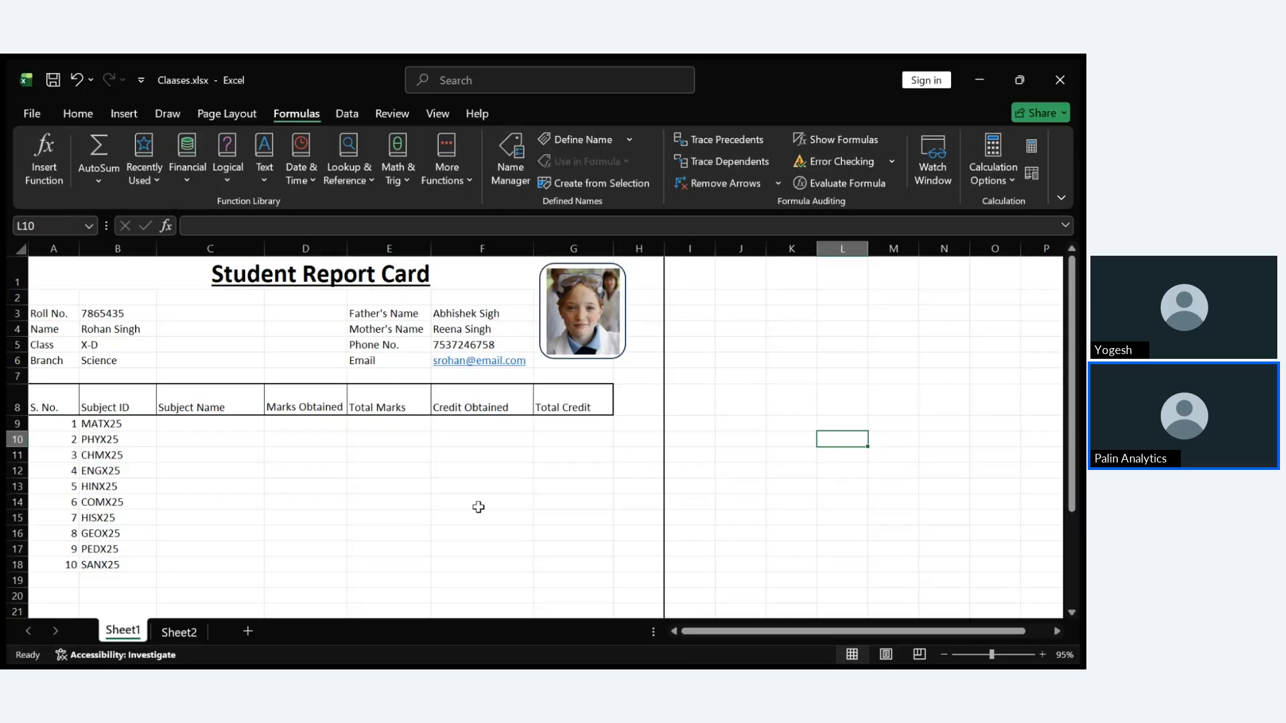
scroll(478, 507, "down", 2)
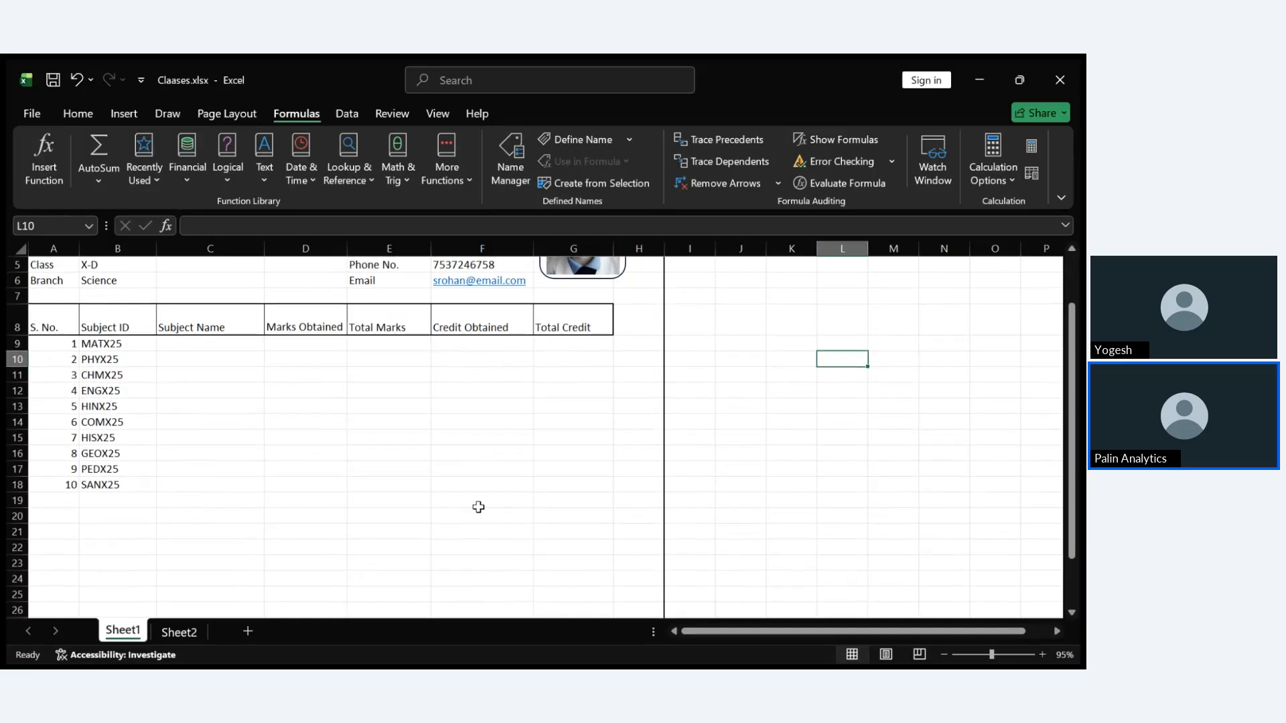
scroll(479, 507, "down", 4)
scroll(479, 507, "up", 6)
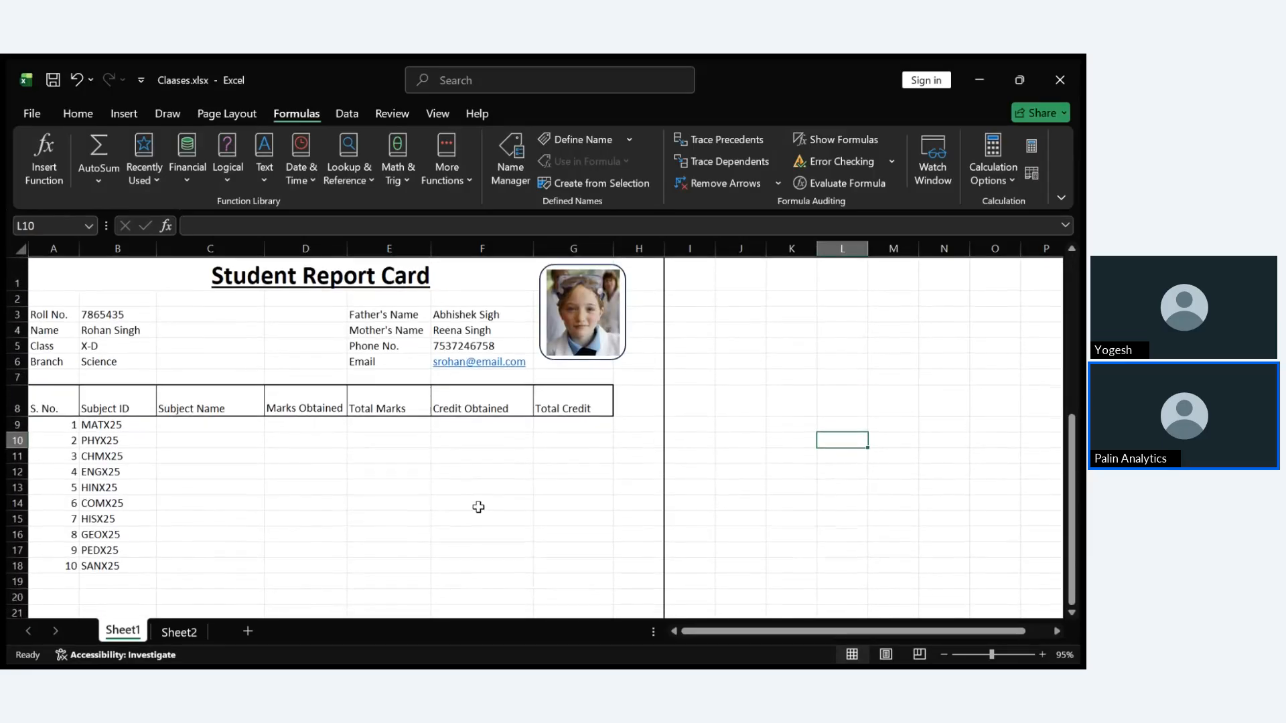
left_click(205, 440)
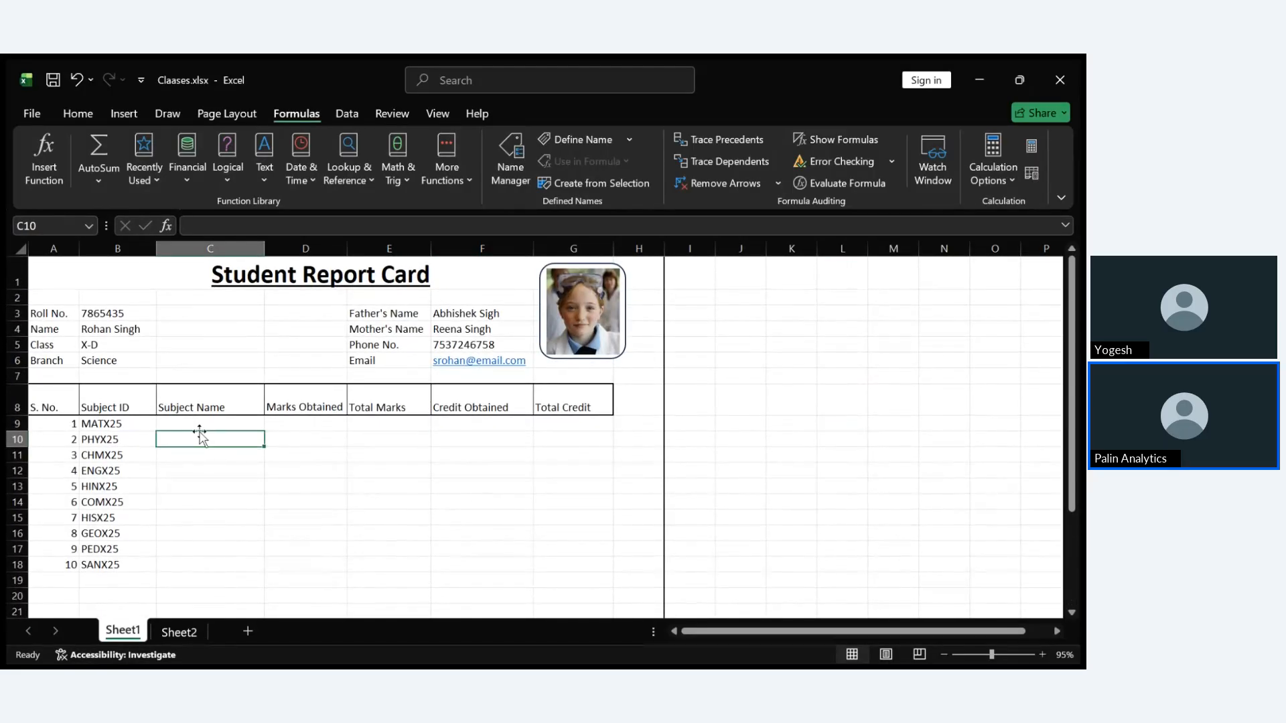
left_click(193, 426)
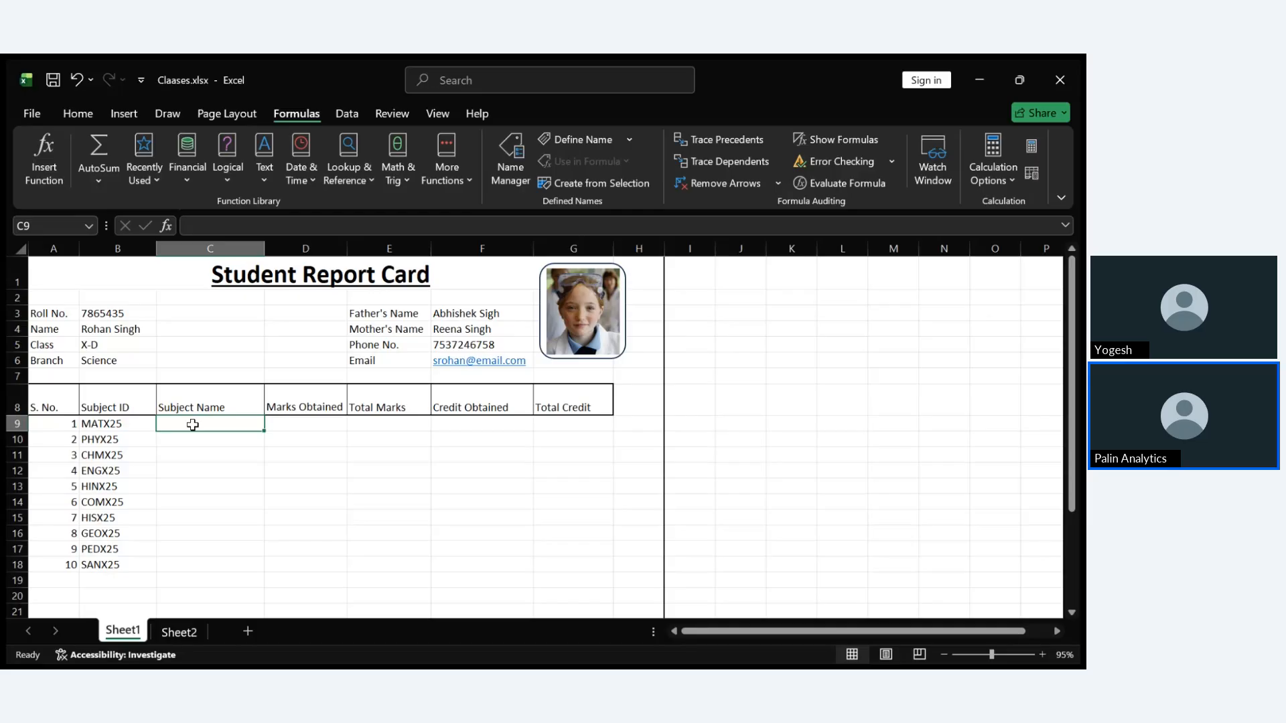
left_click(538, 488)
key("Right")
key("Right")
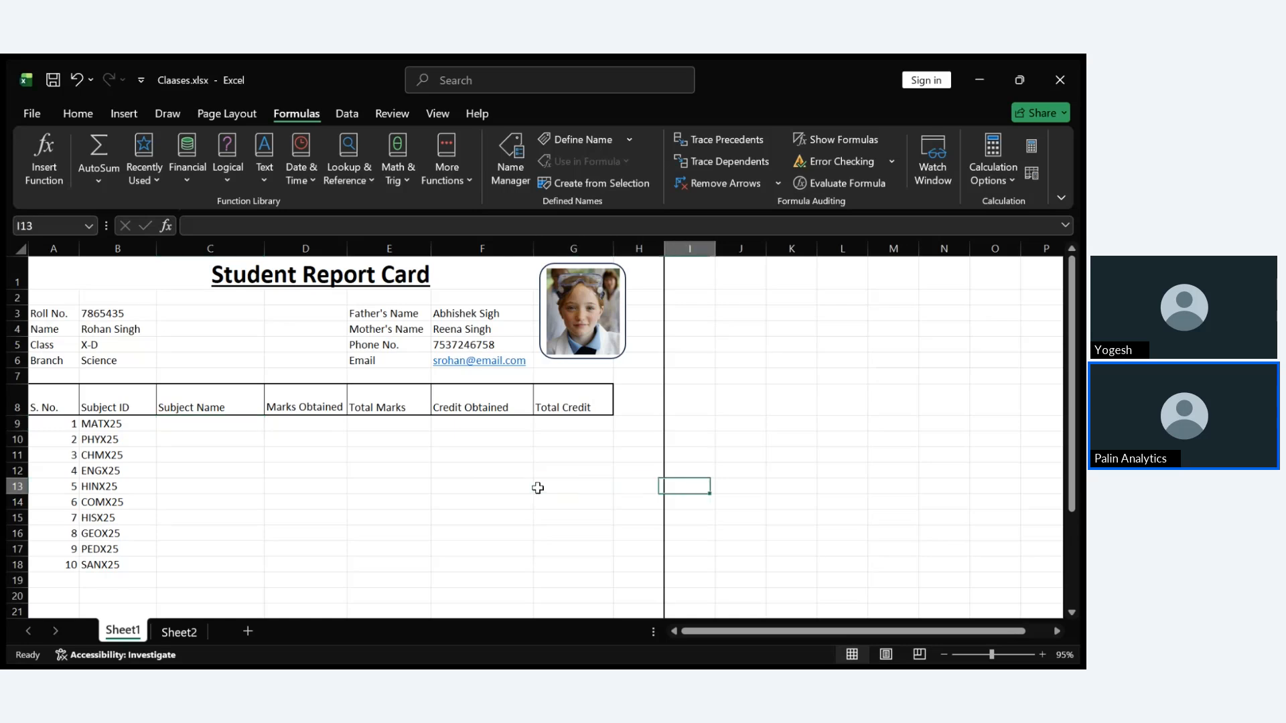
key("Left")
key("Left")
key("Left")
key("Up")
key("Up")
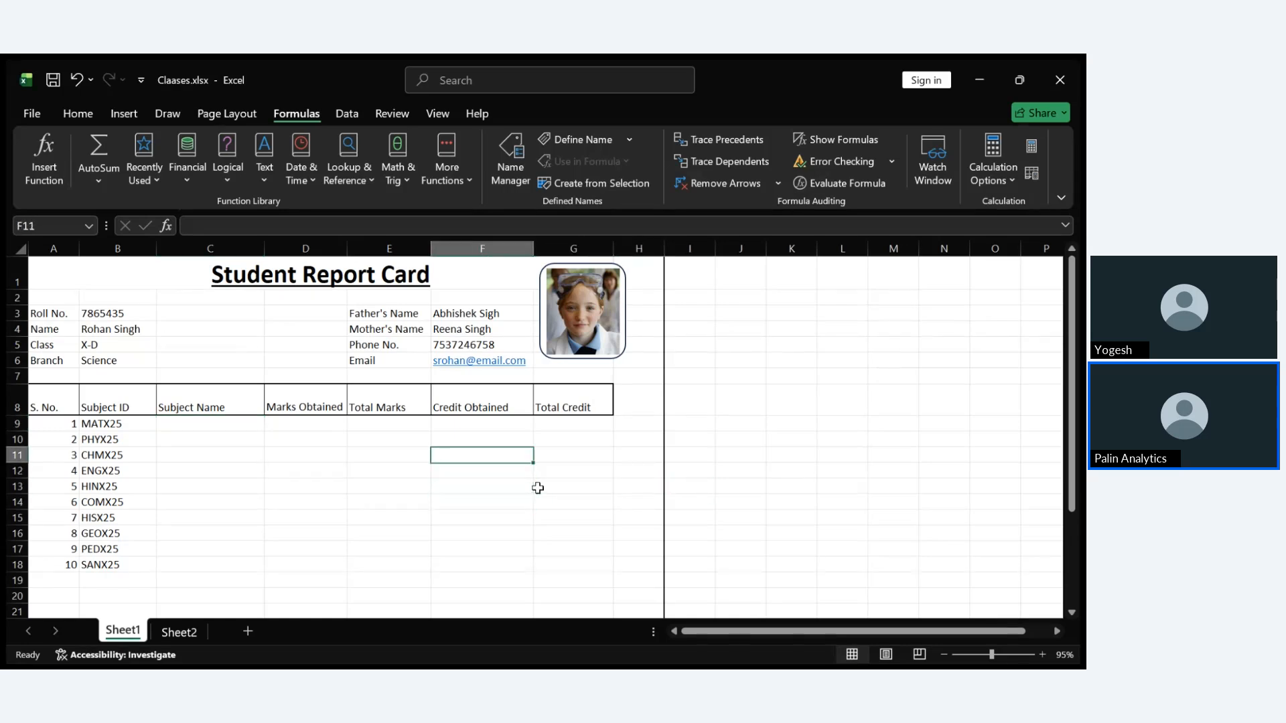
key("Down")
key("Right")
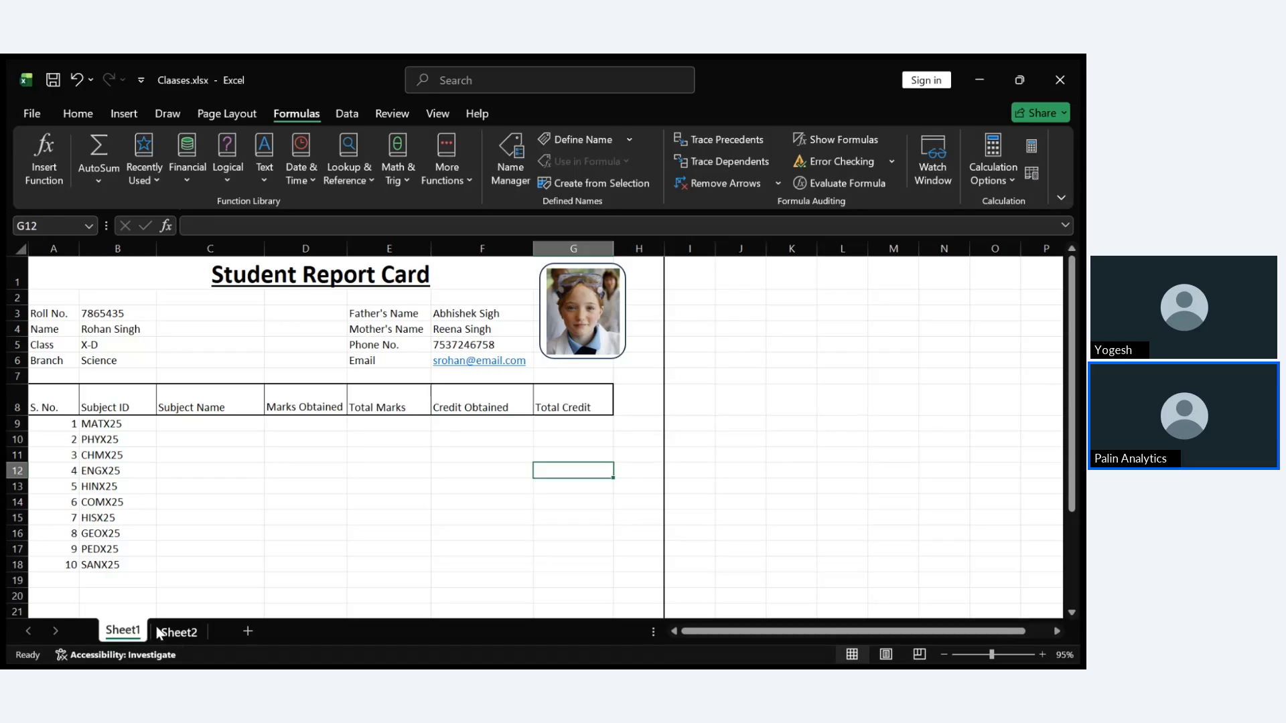
left_click(177, 632)
left_click(131, 635)
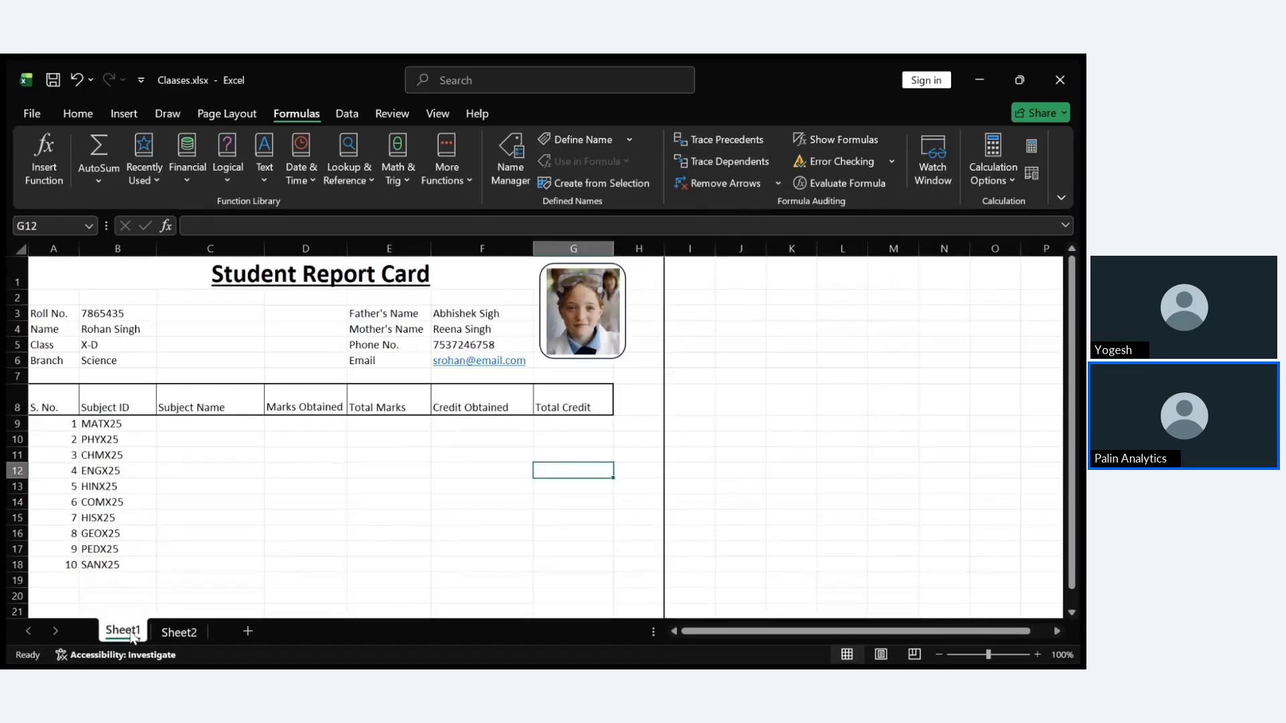
Turn End Mode on and off again on Sheet1, and move the active cell to J12.
key("End")
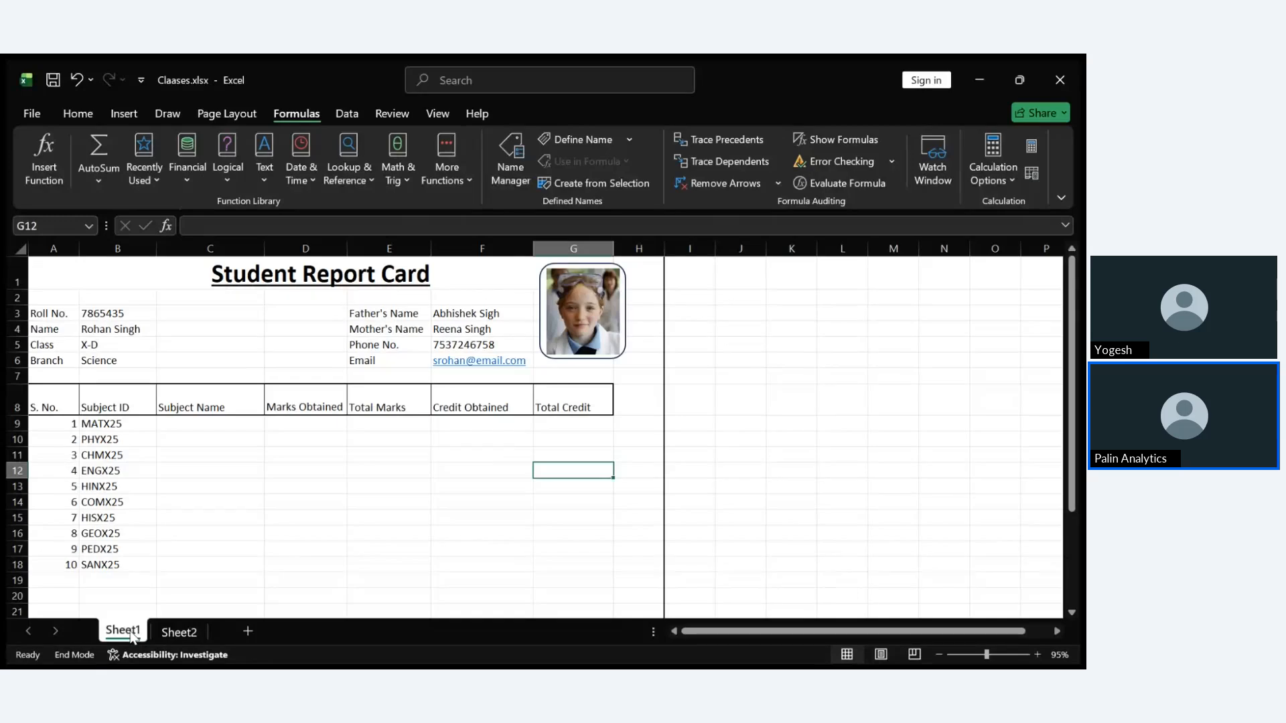
key("End")
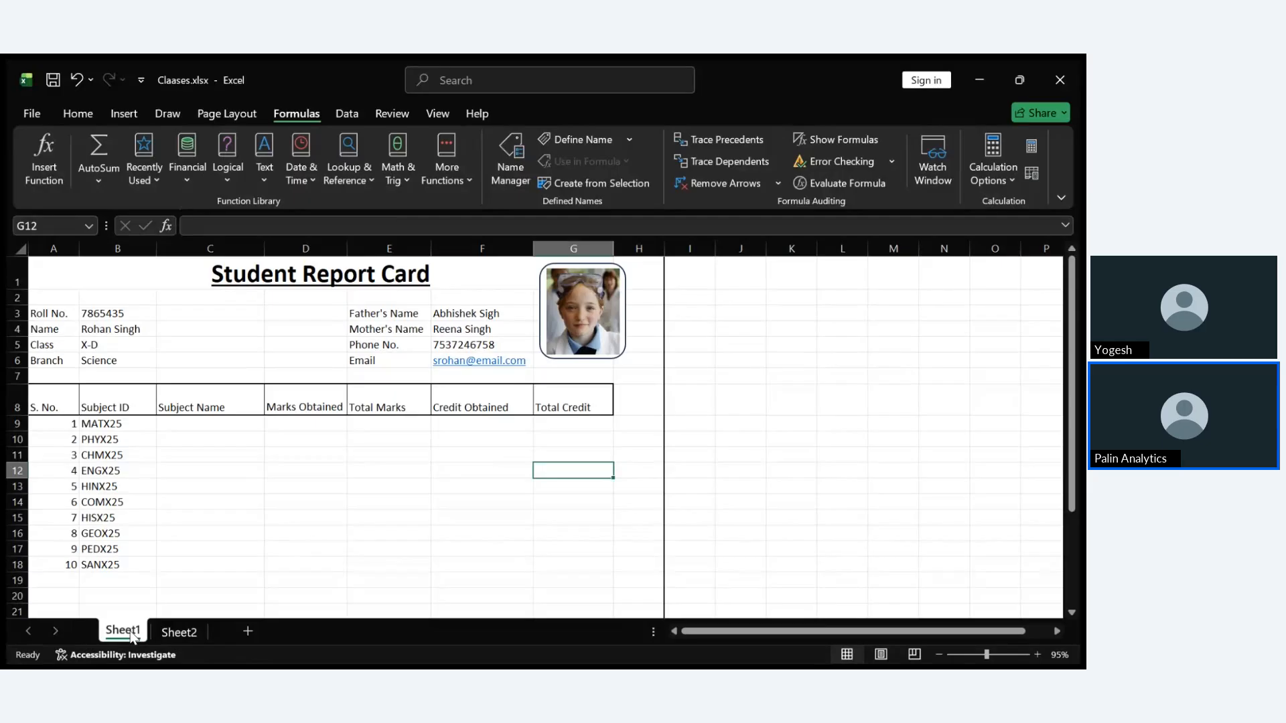
key("Right")
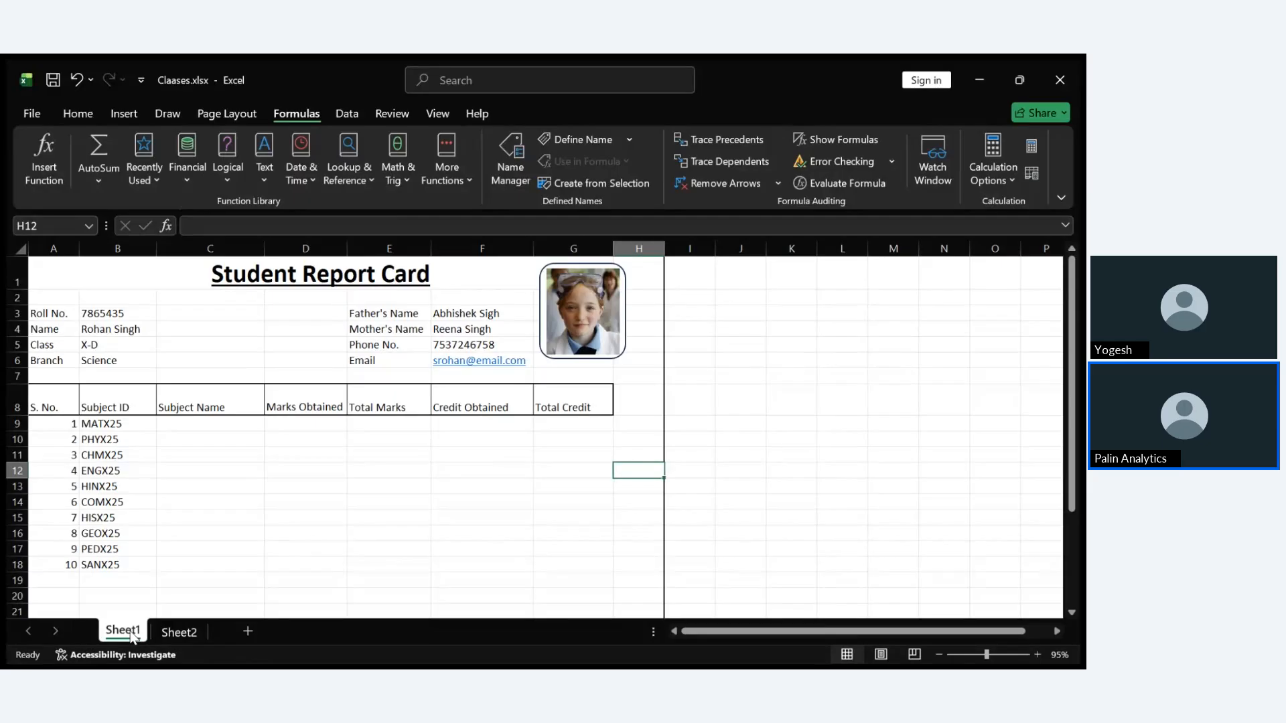
key("Right")
key("Right")
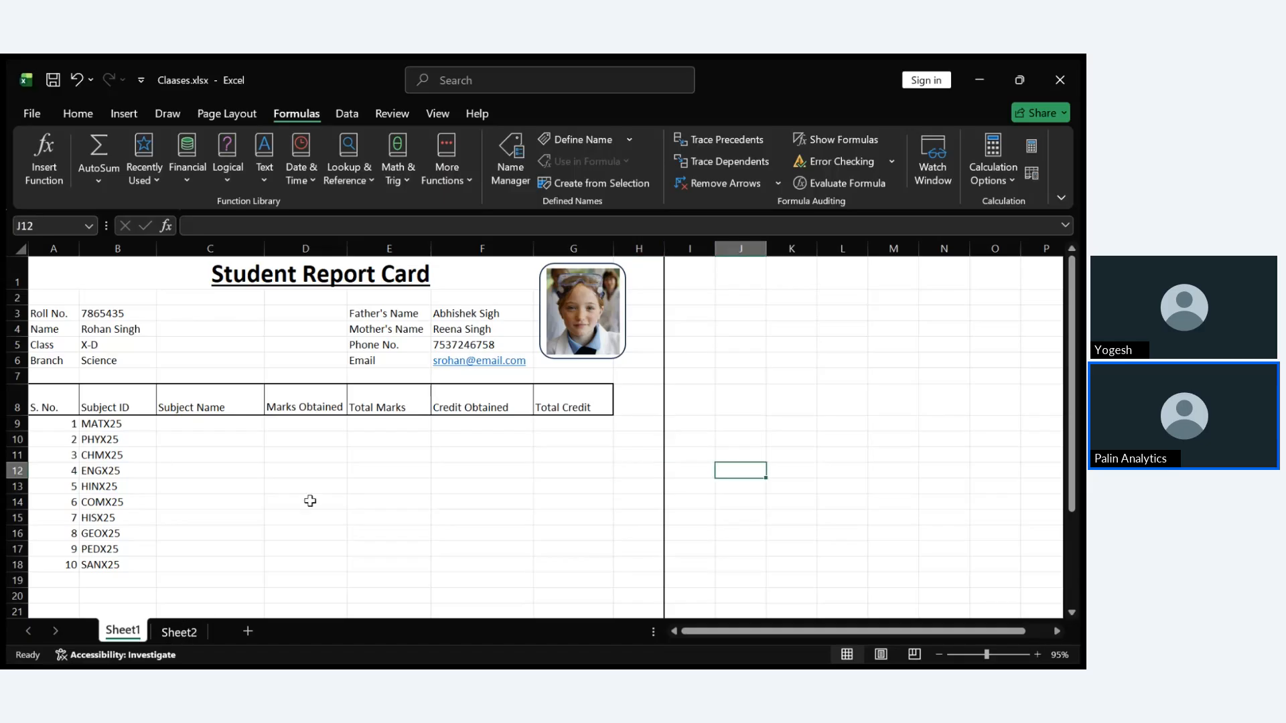
Look through the help and view commands, search for shortcut help, and close the search.
left_click(477, 114)
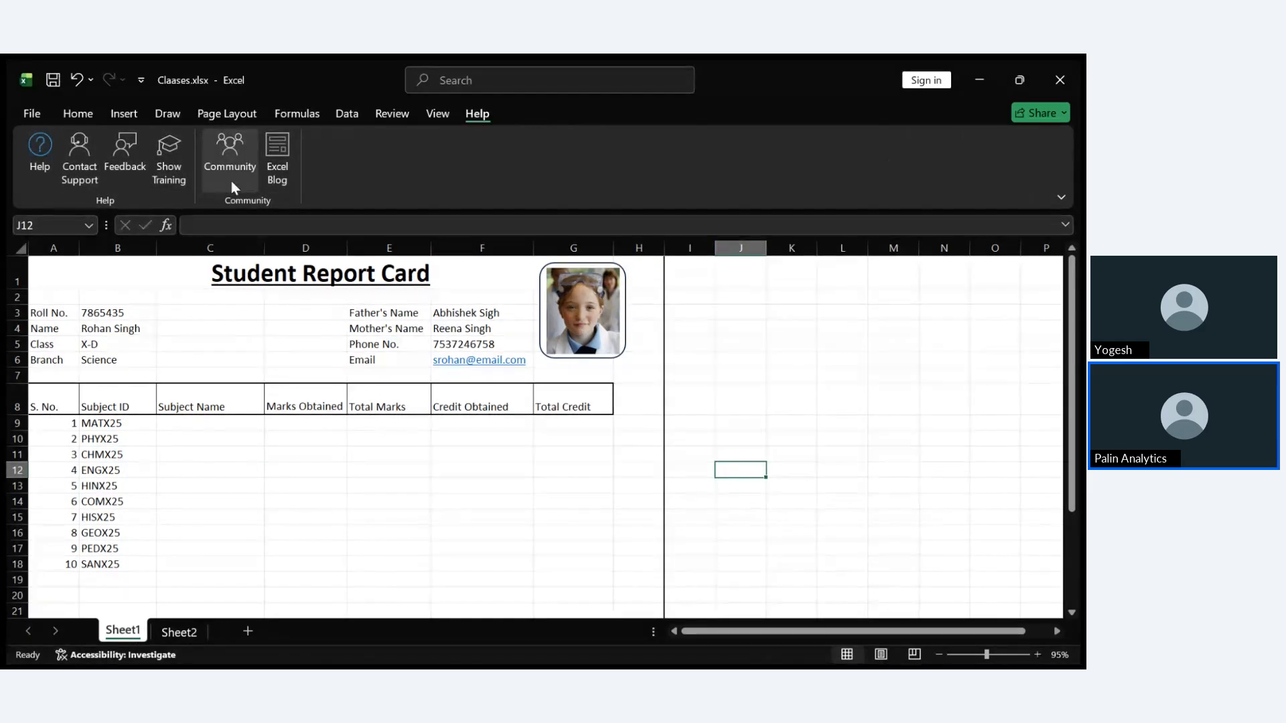
left_click(432, 114)
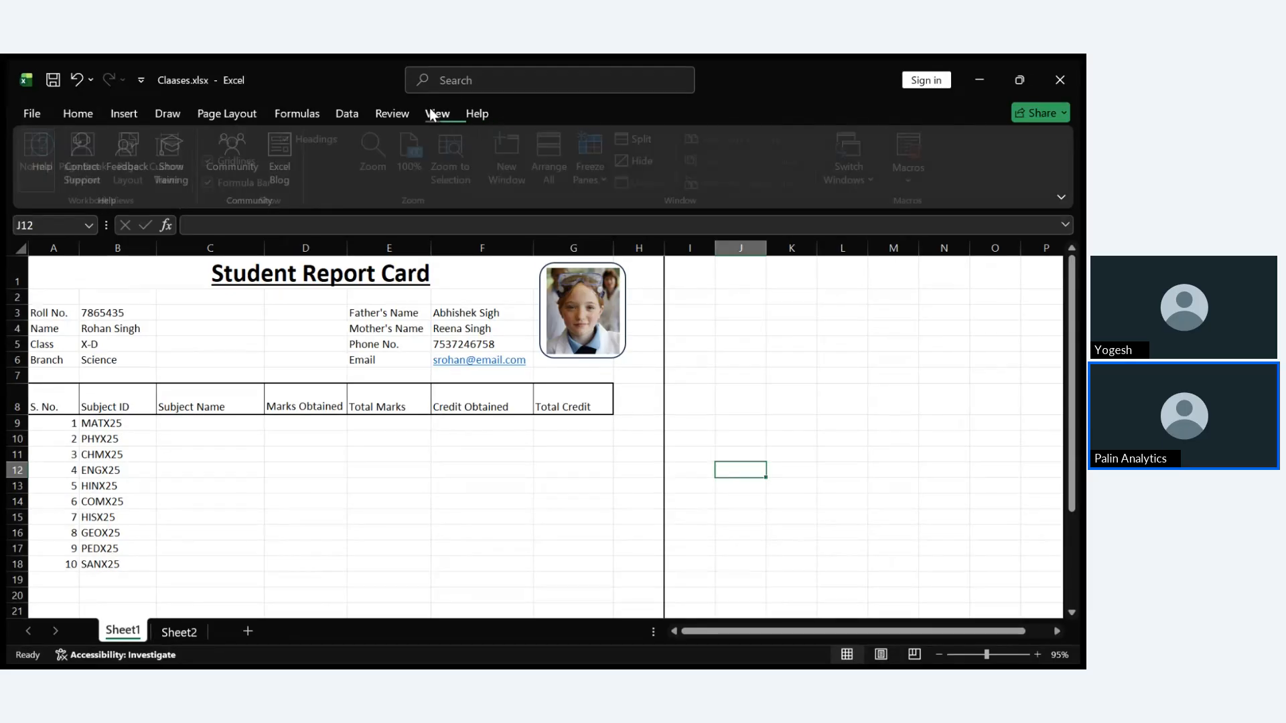
left_click(489, 87)
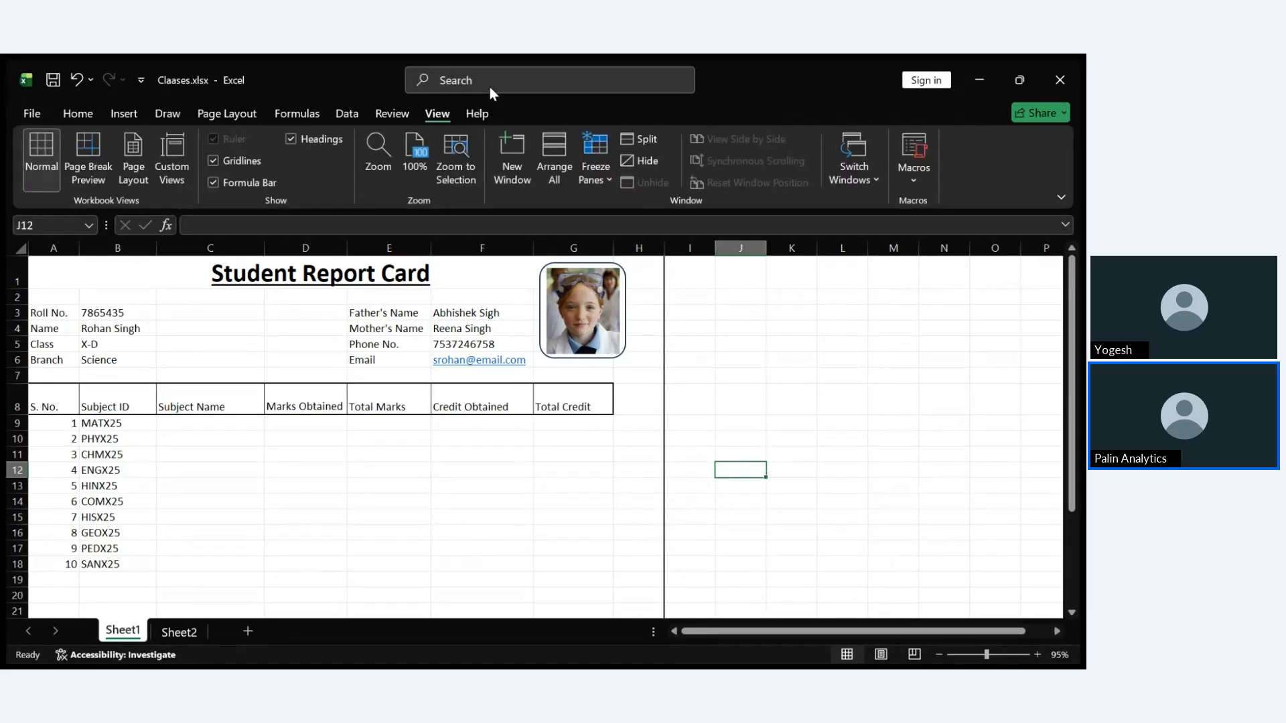
type("shoe")
type("t")
type("cut")
key("Escape")
key("Escape")
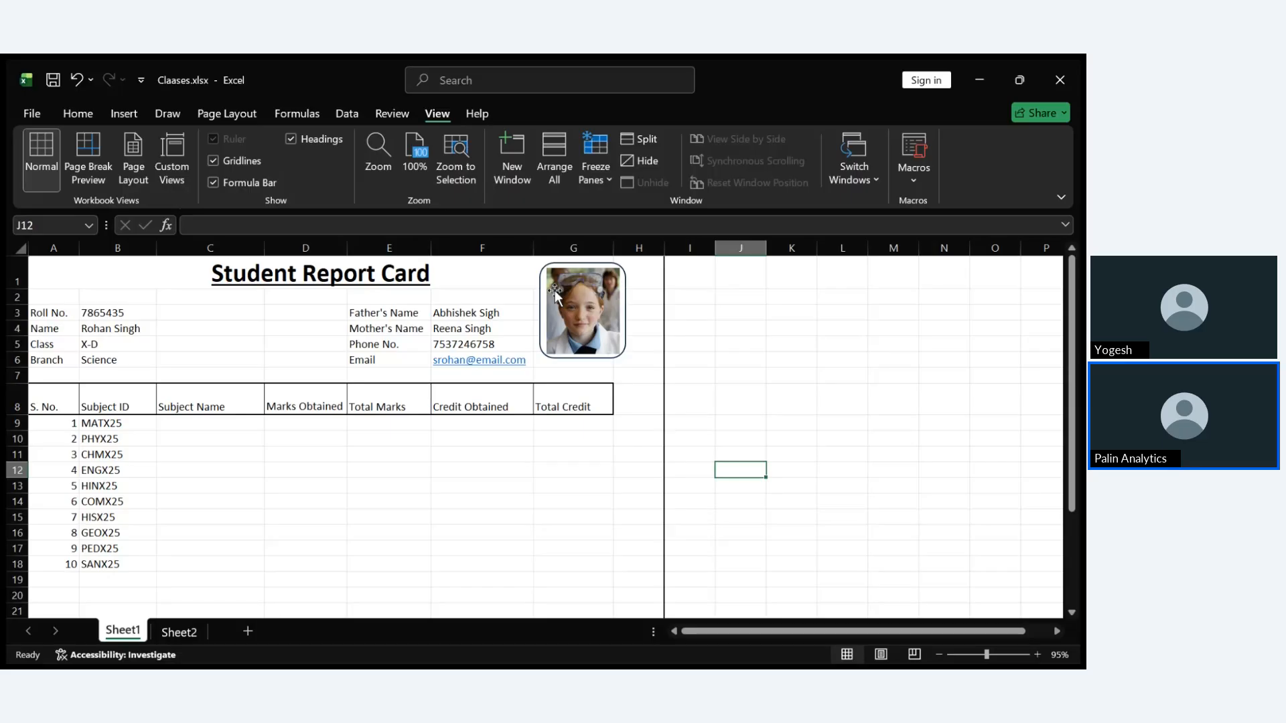
left_click(831, 422)
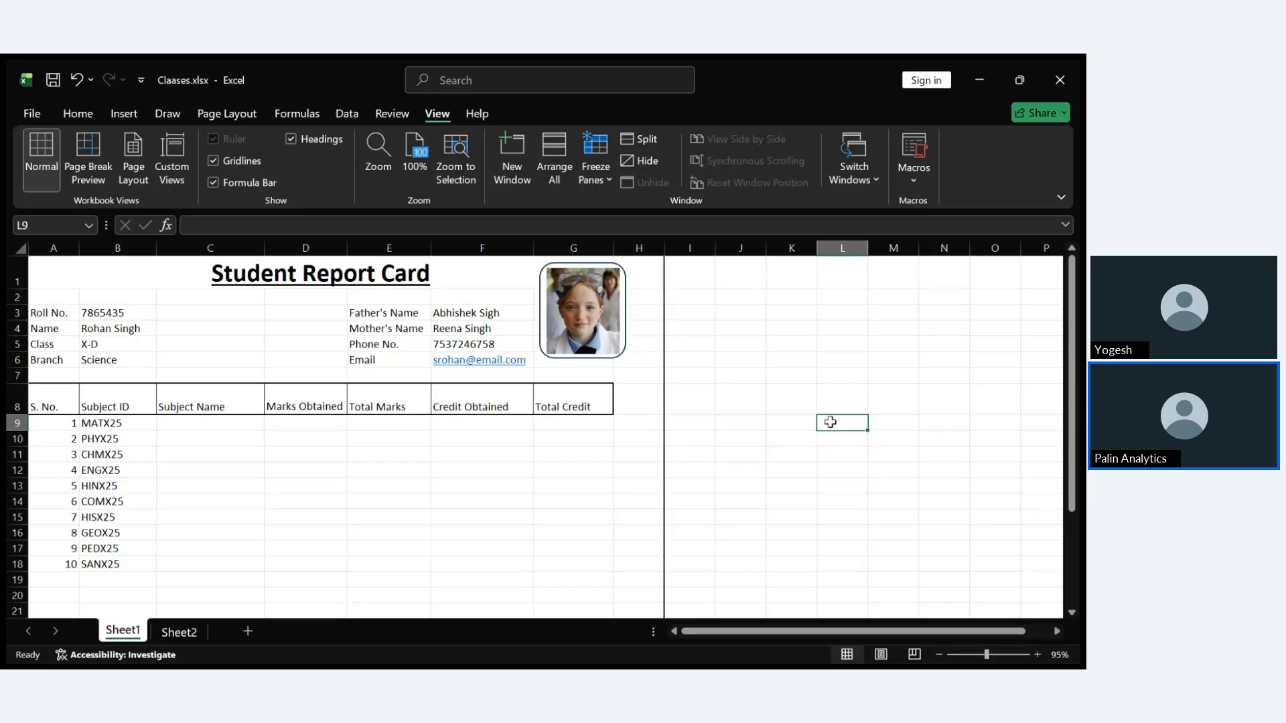
left_click(78, 114)
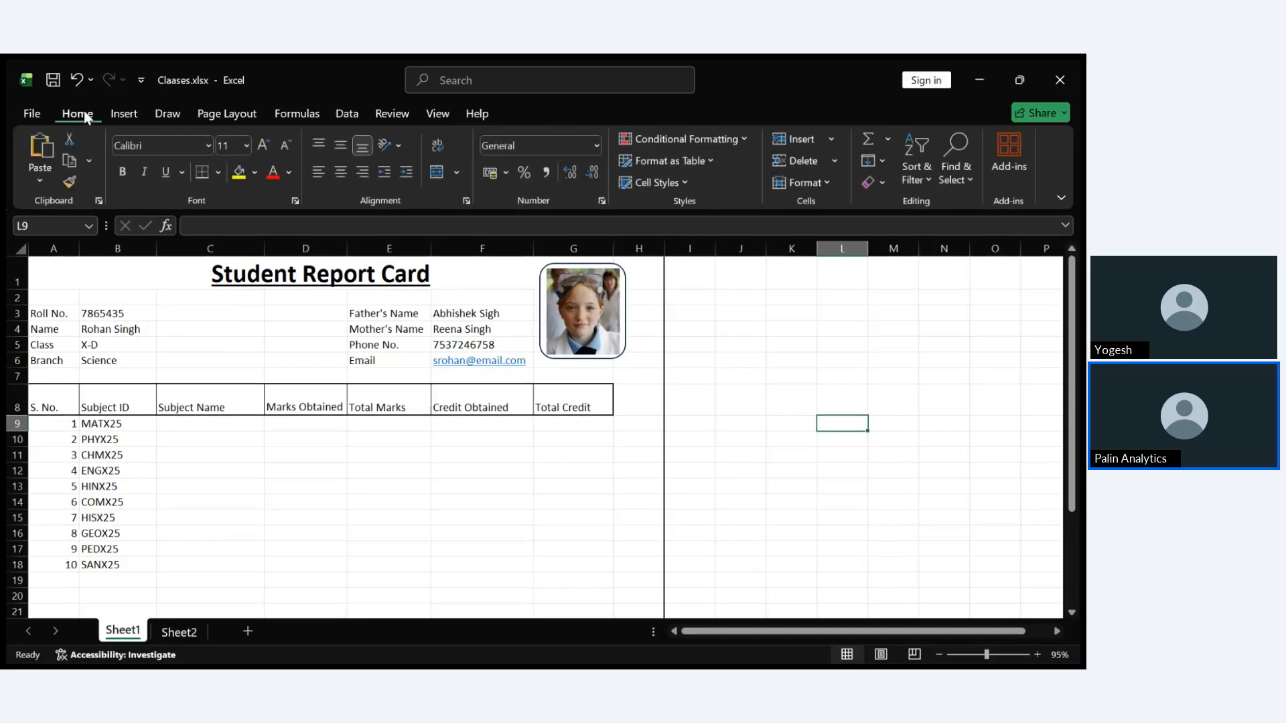